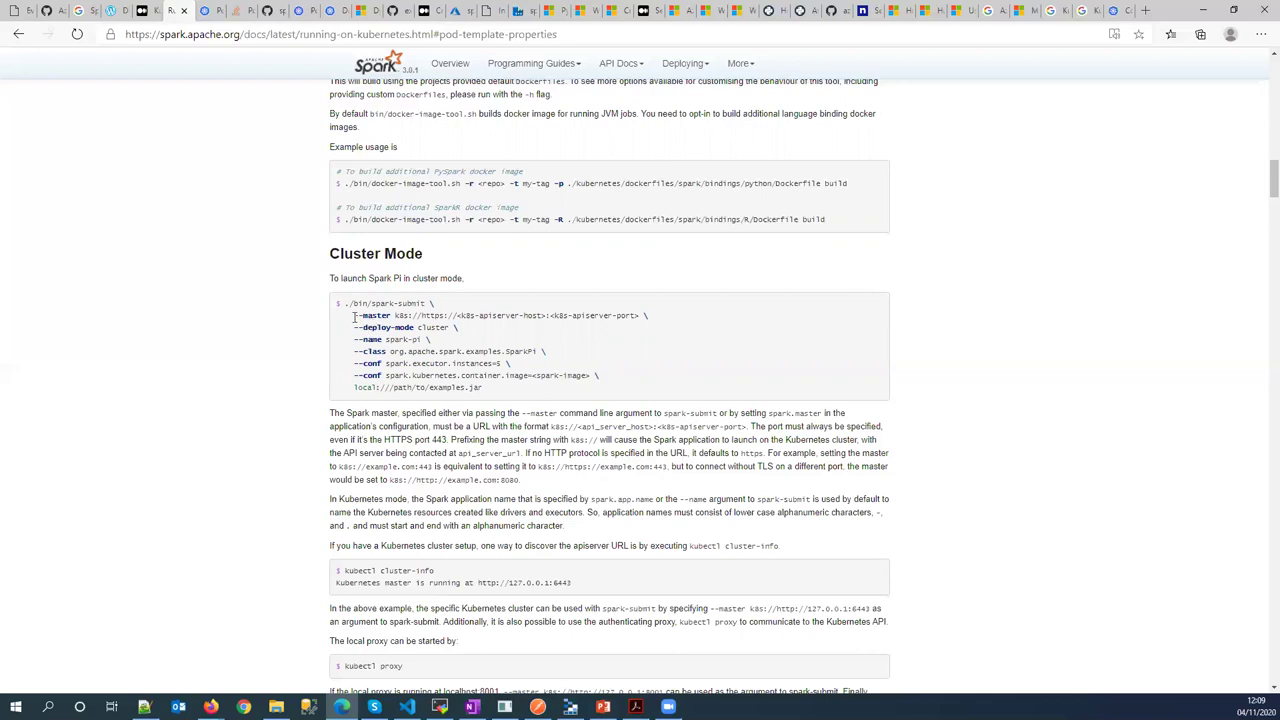
# Examine the --master argument and its k8s API server URL in the Cluster Mode spark-submit example
pyautogui.moveTo(354, 316); pyautogui.dragTo(458, 328)
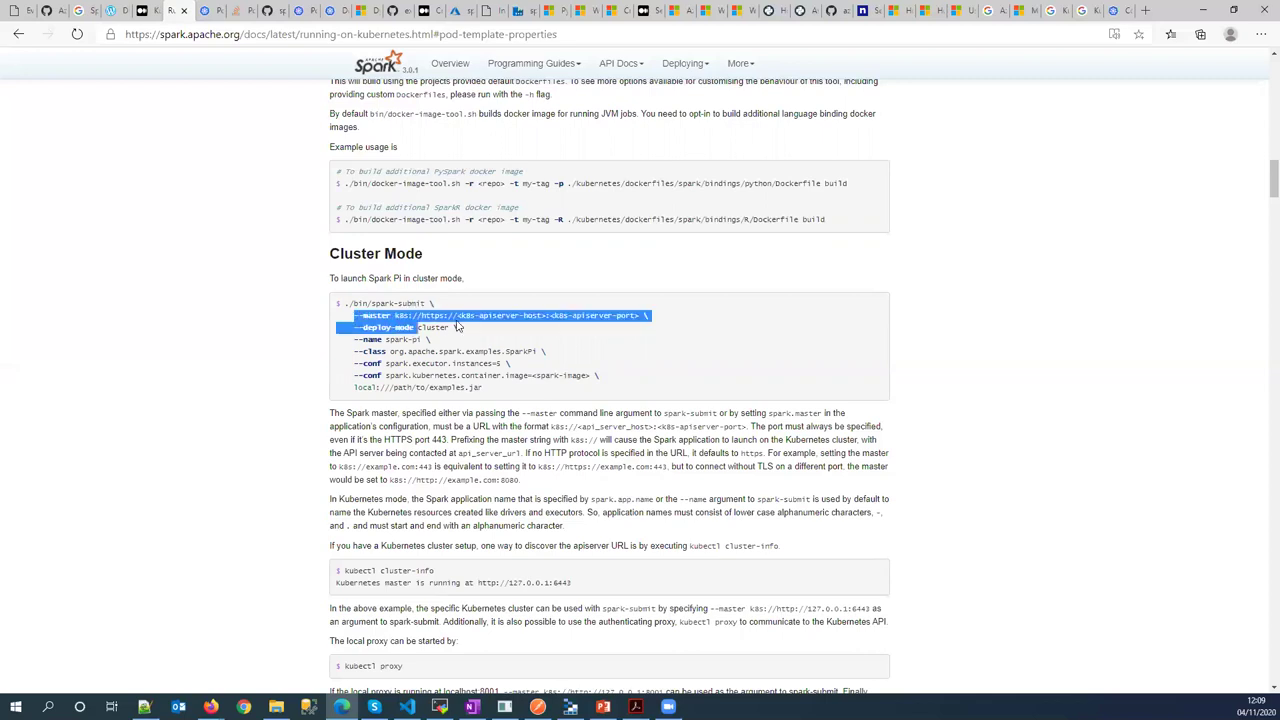
pyautogui.moveTo(352, 303); pyautogui.dragTo(436, 328)
pyautogui.click(396, 316)
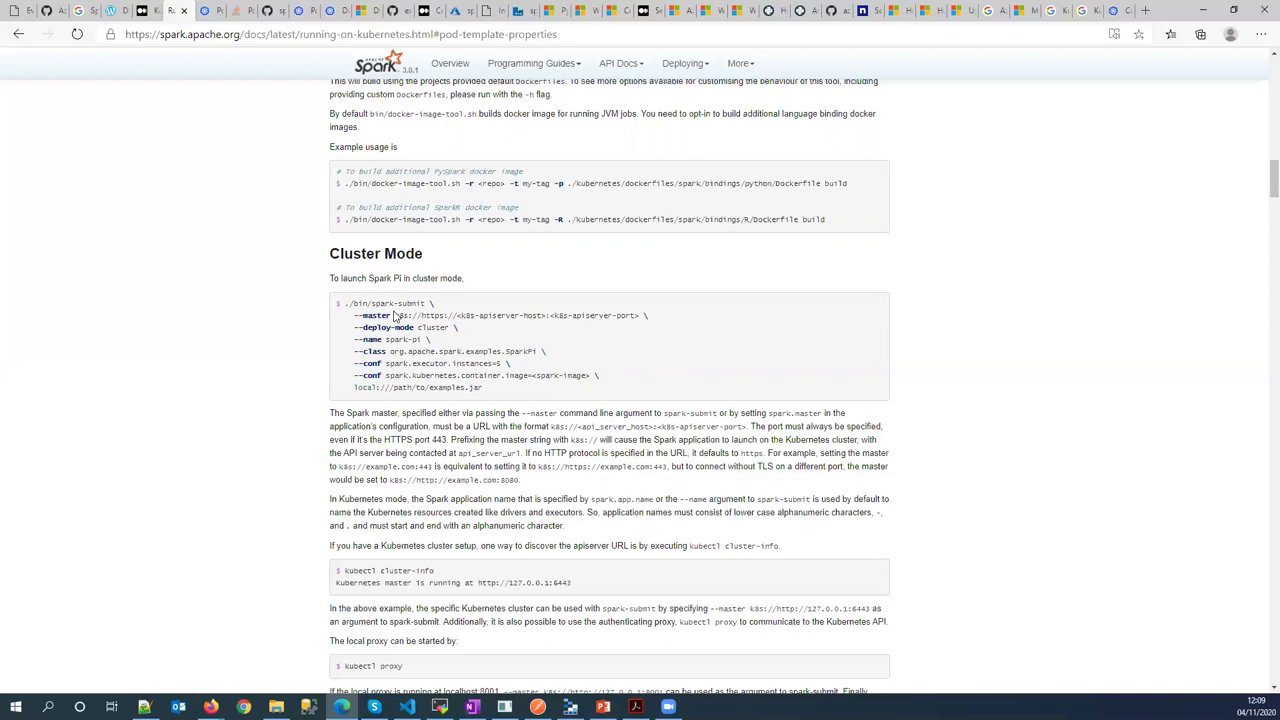
pyautogui.moveTo(394, 315); pyautogui.dragTo(644, 322)
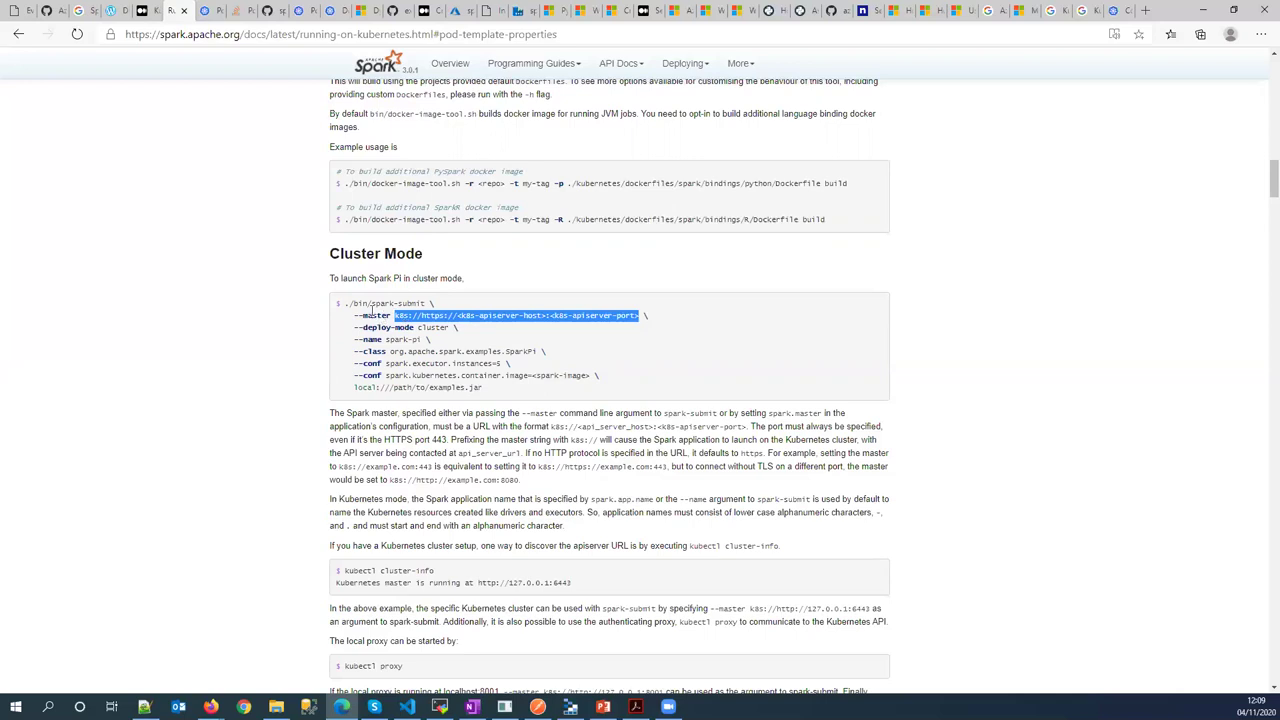
pyautogui.click(370, 310)
pyautogui.moveTo(396, 315); pyautogui.dragTo(408, 316)
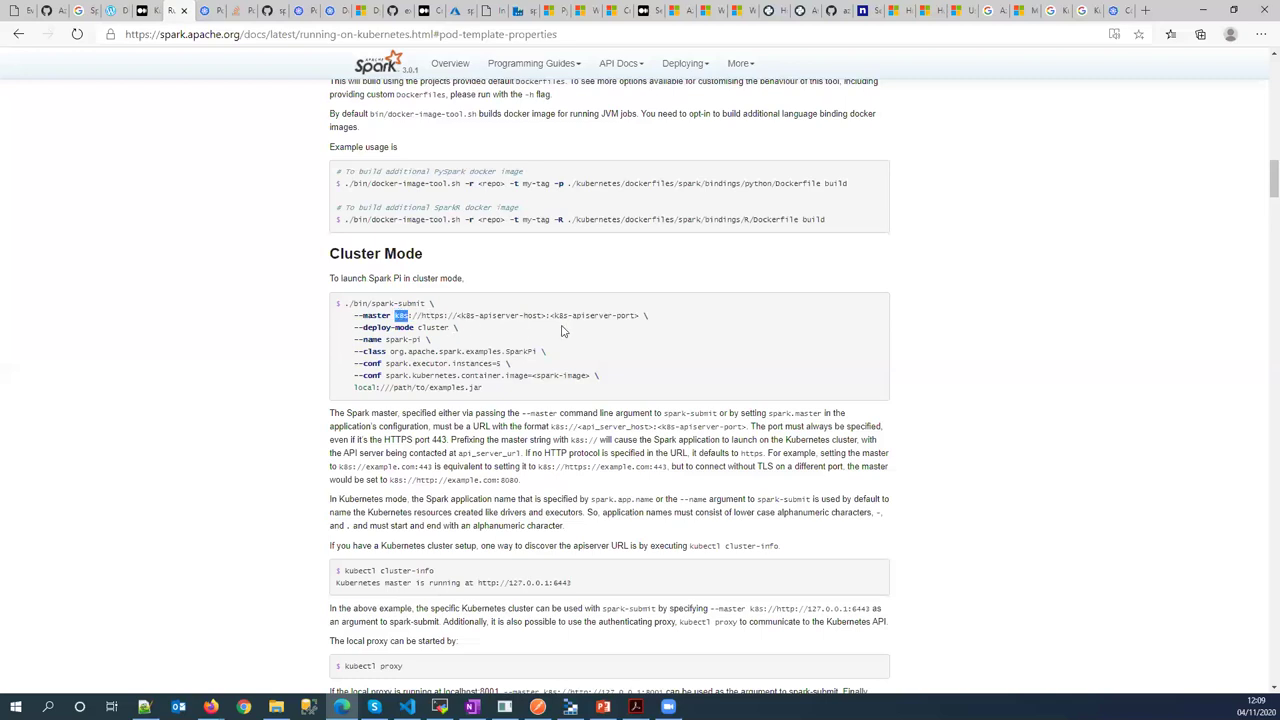
pyautogui.moveTo(638, 315); pyautogui.dragTo(418, 329)
# Review the deploy-mode, name, class, executor instances and container image options of the spark-submit example
pyautogui.click(354, 327)
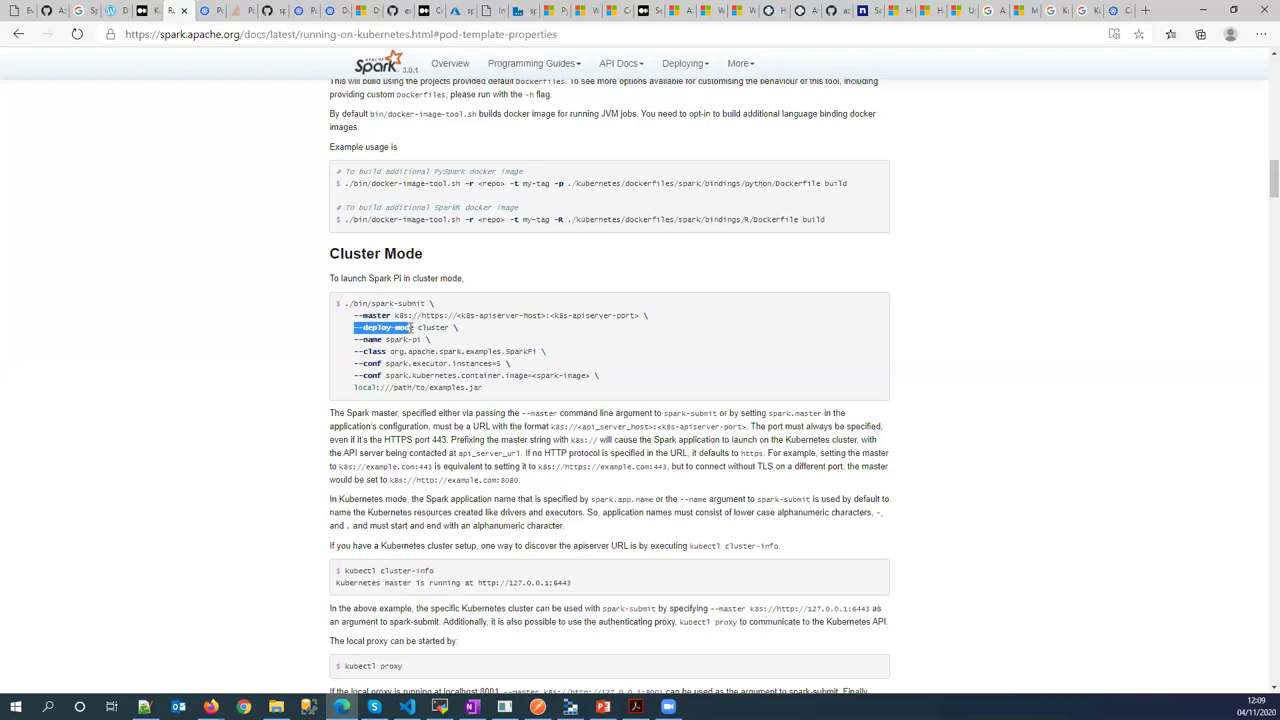
pyautogui.moveTo(358, 340); pyautogui.dragTo(405, 341)
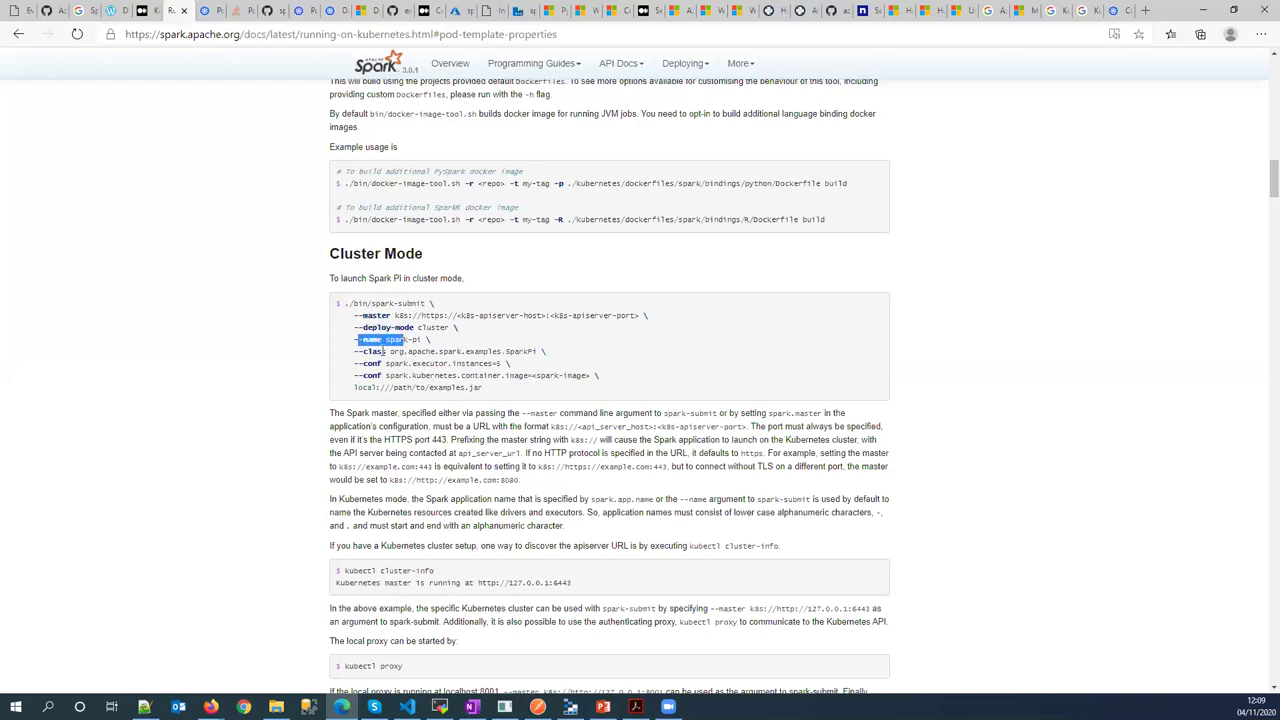
pyautogui.moveTo(355, 351); pyautogui.dragTo(505, 352)
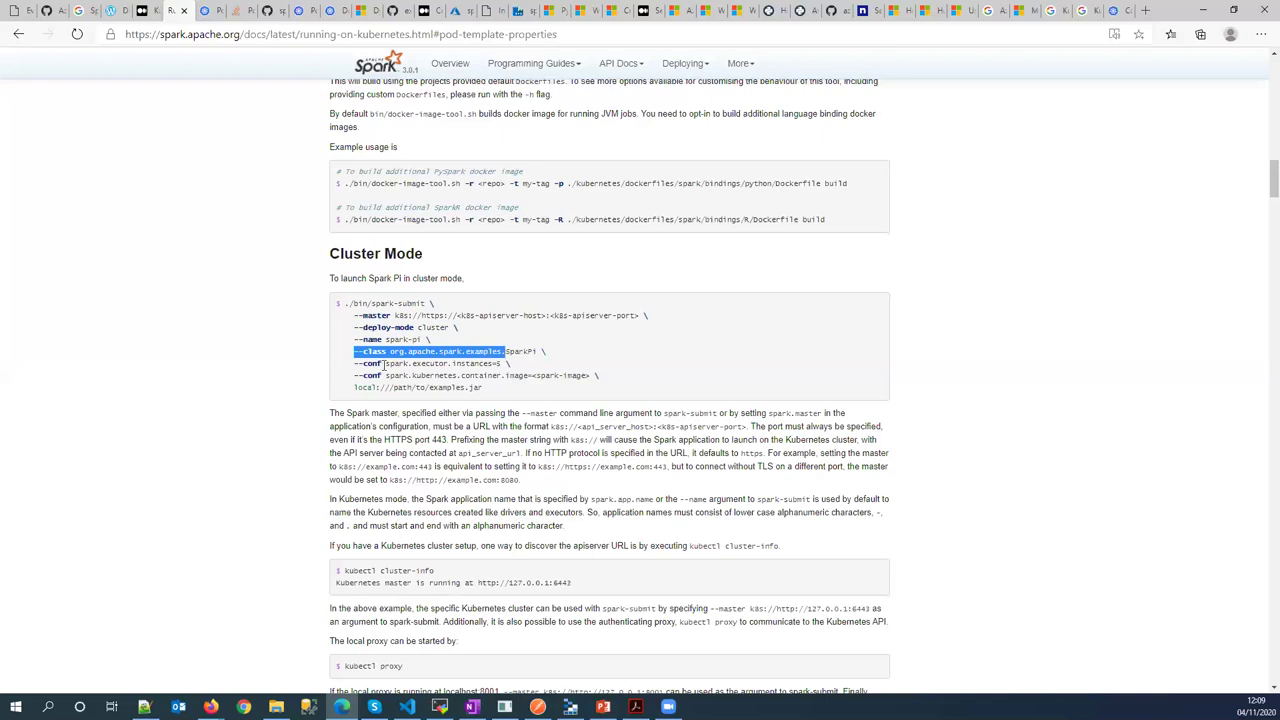
pyautogui.click(364, 362)
pyautogui.moveTo(354, 363); pyautogui.dragTo(499, 364)
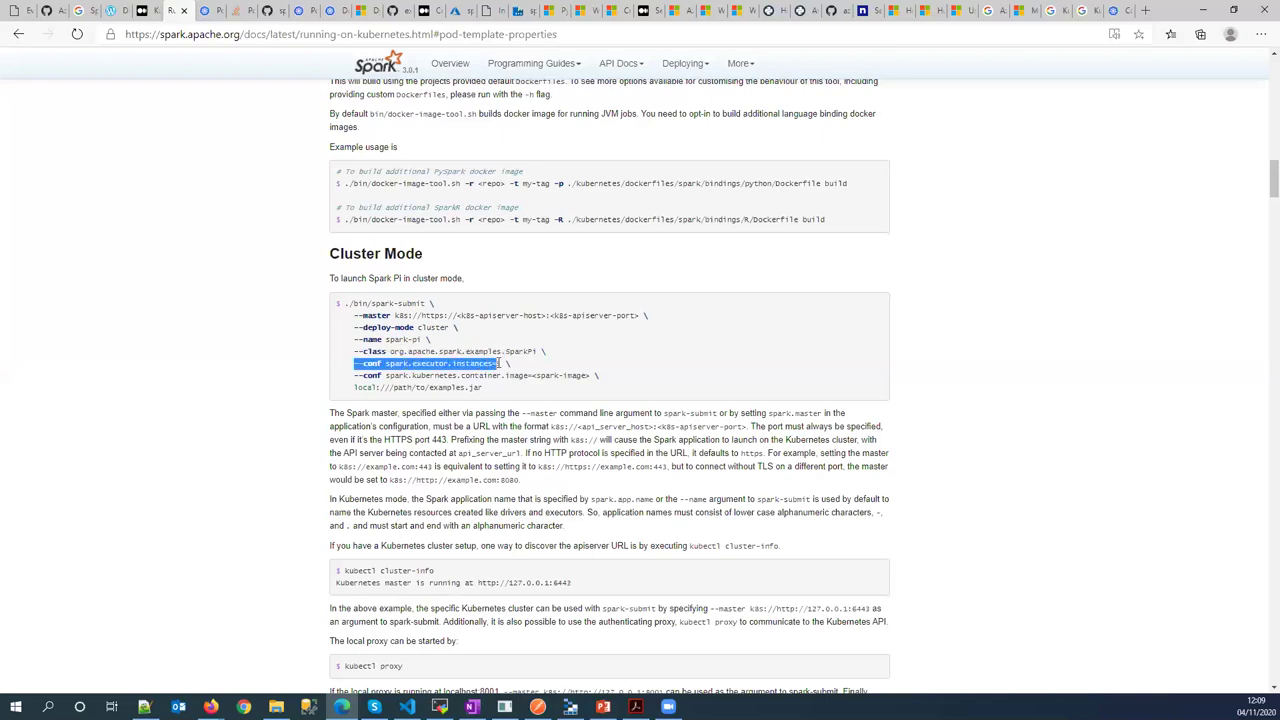
pyautogui.moveTo(356, 375); pyautogui.dragTo(458, 376)
pyautogui.doubleClick(434, 376)
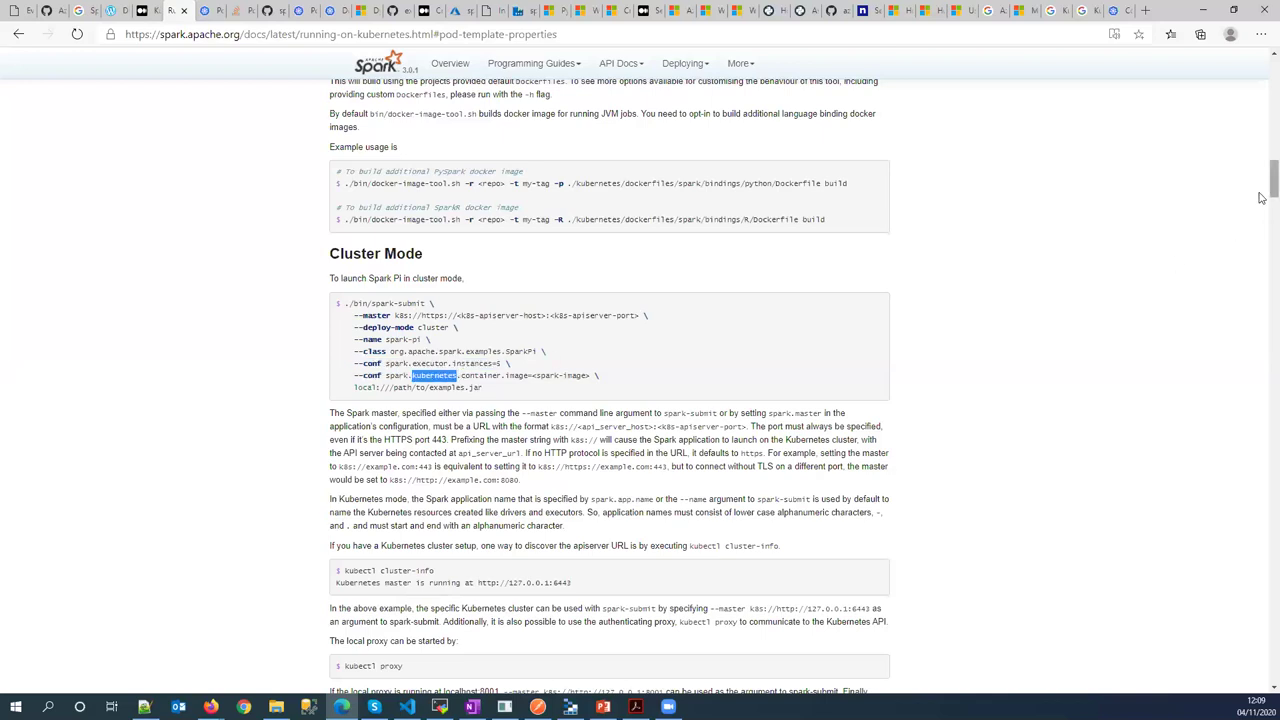
# Look through the Spark Properties table in the Configuration section of the Spark on Kubernetes documentation
pyautogui.moveTo(1262, 429); pyautogui.dragTo(735, 314)
pyautogui.scroll(-6, 430, 400)
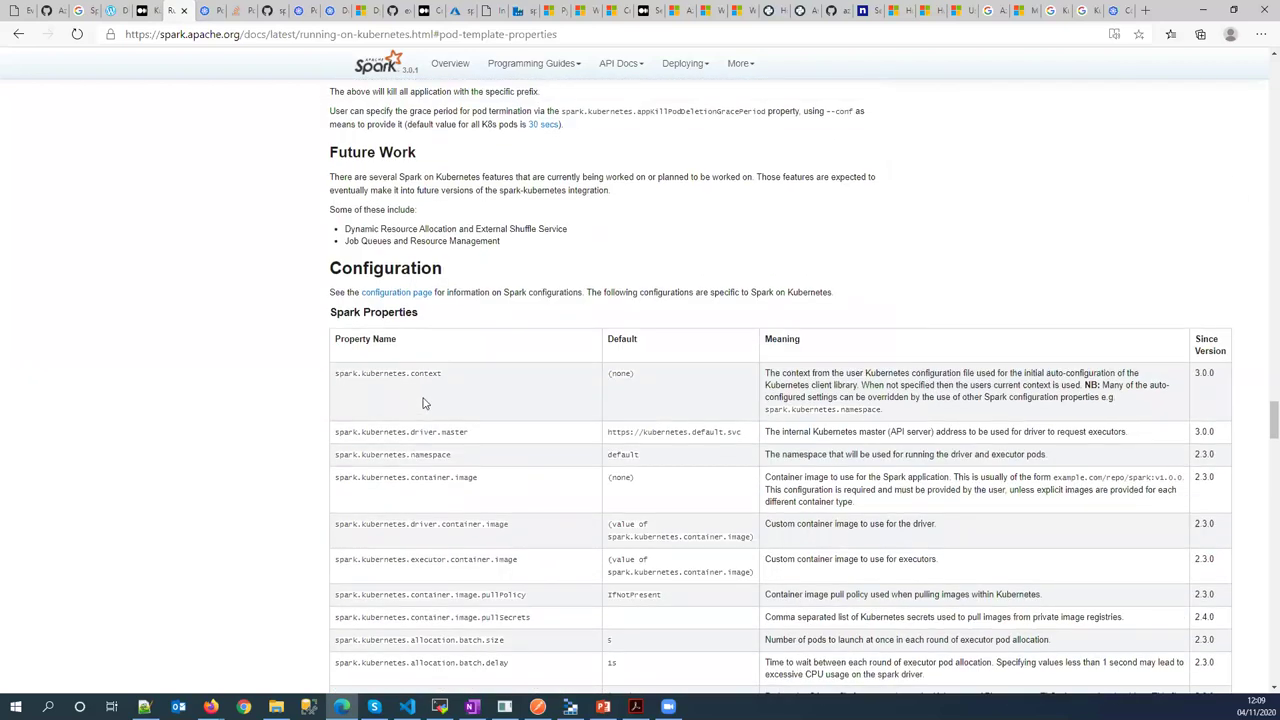
pyautogui.scroll(-2, 422, 403)
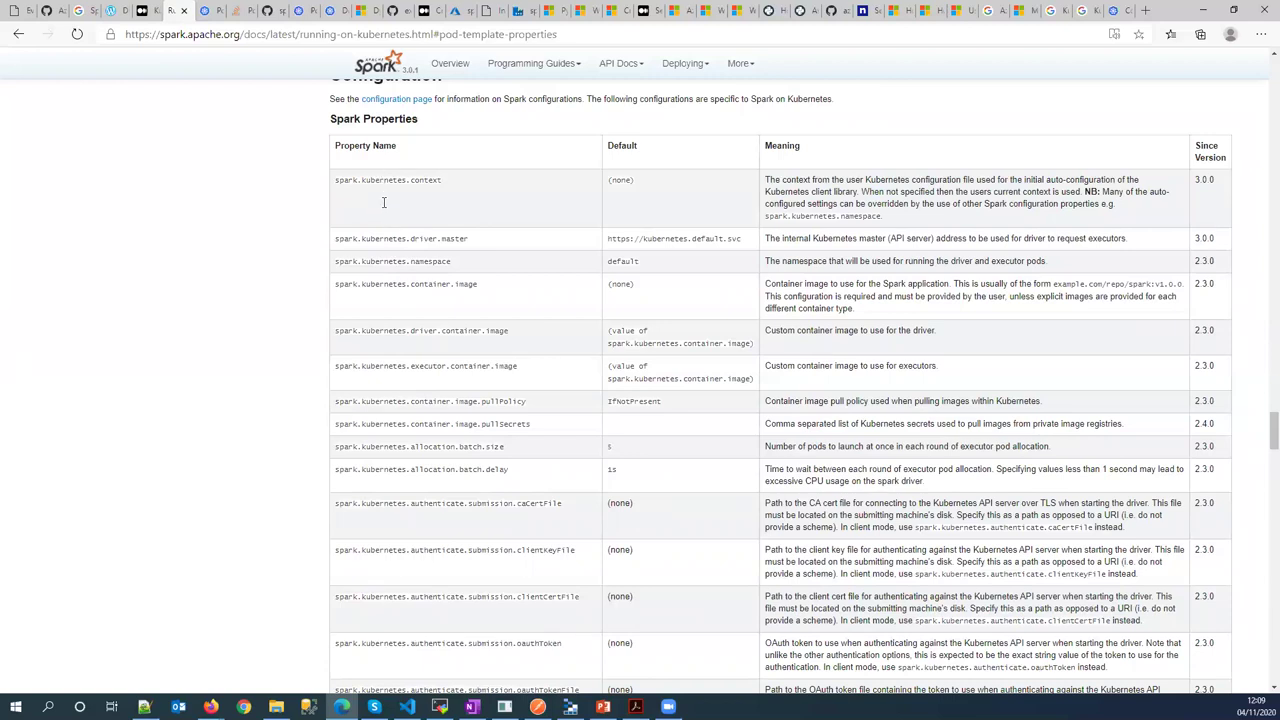
pyautogui.scroll(-1, 383, 200)
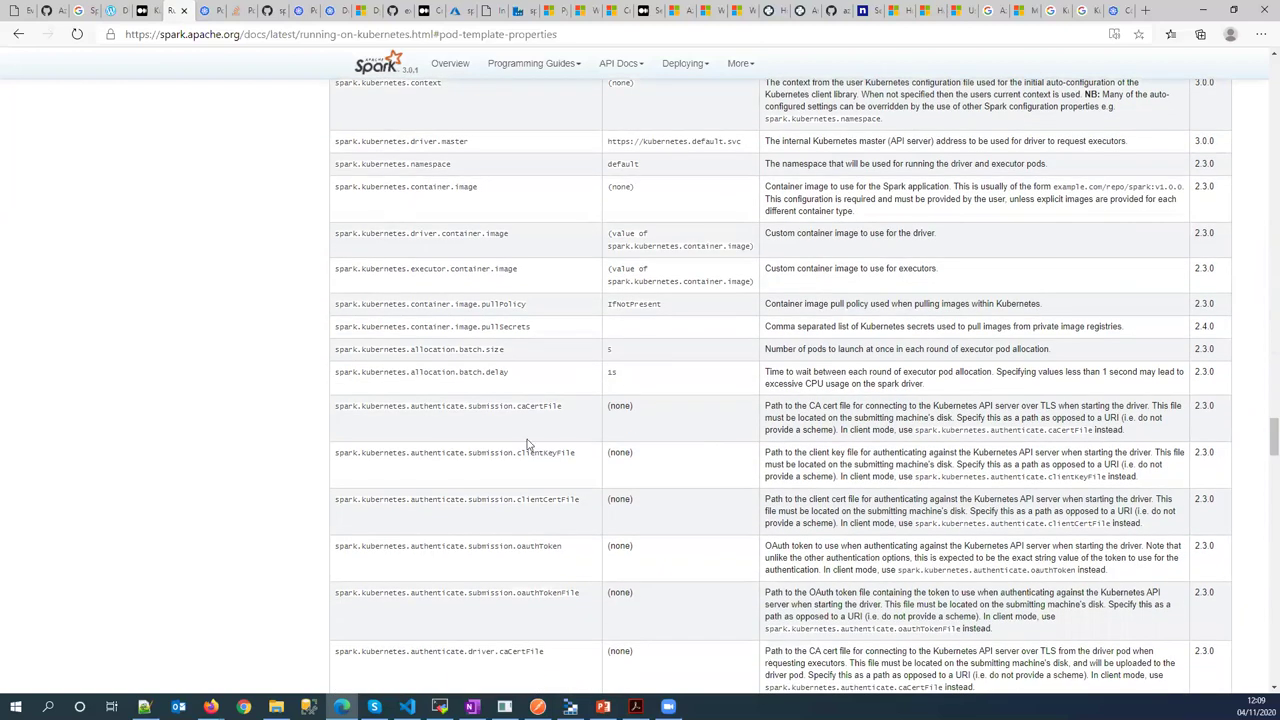
# Switch to the Azure portal and open the sparkRG resource group from the home page
pyautogui.click(456, 10)
pyautogui.click(20, 85)
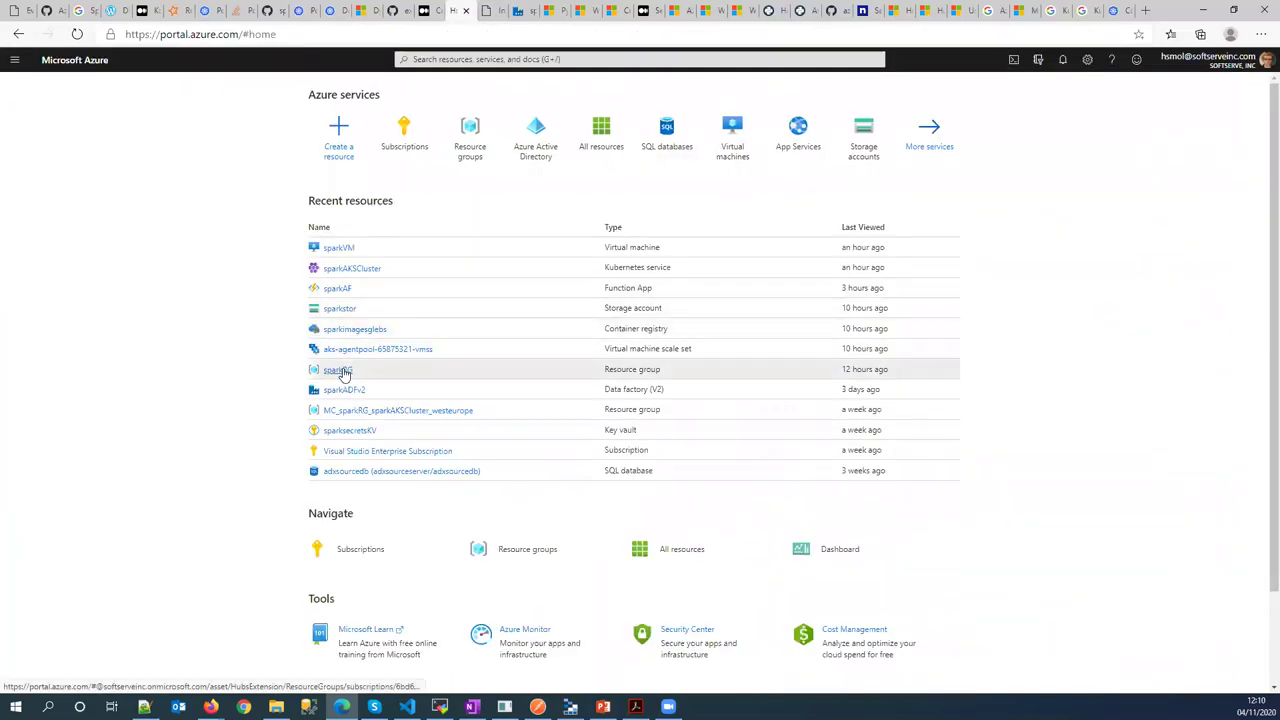
pyautogui.click(338, 369)
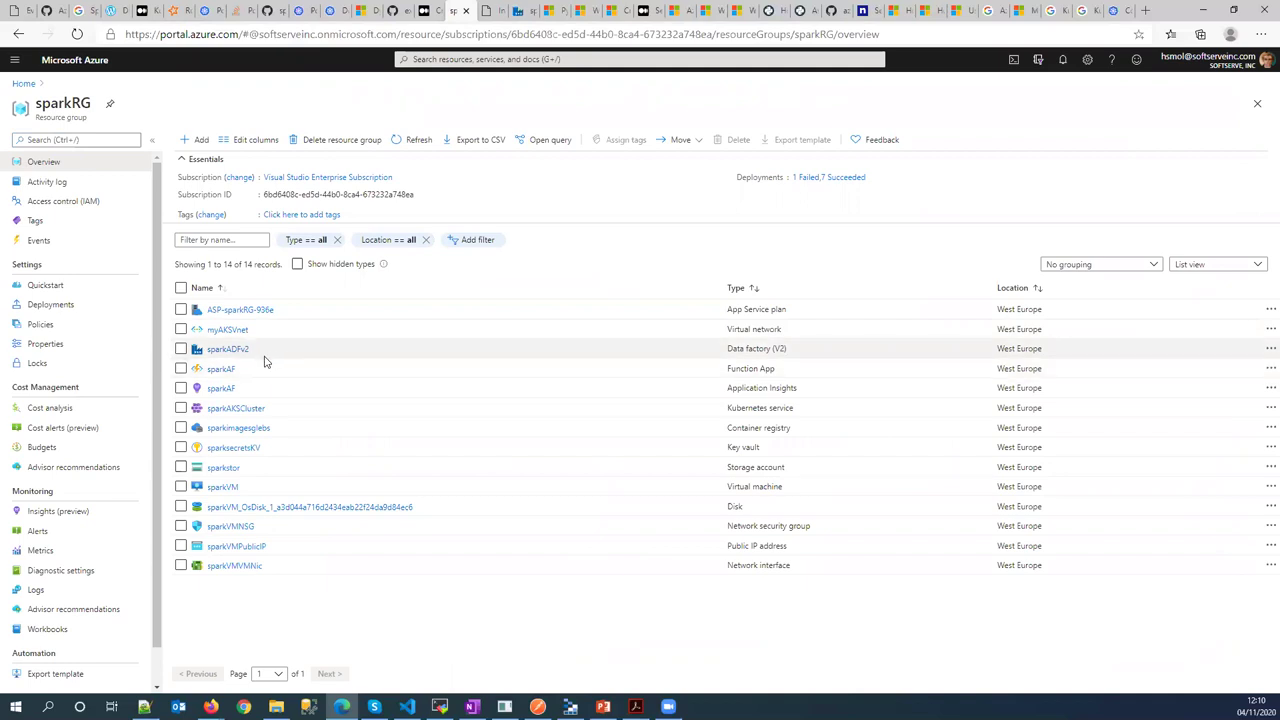
# Select the sparkAKSCluster and sparkimagesglebs resources in the list and clear both selections
pyautogui.click(181, 408)
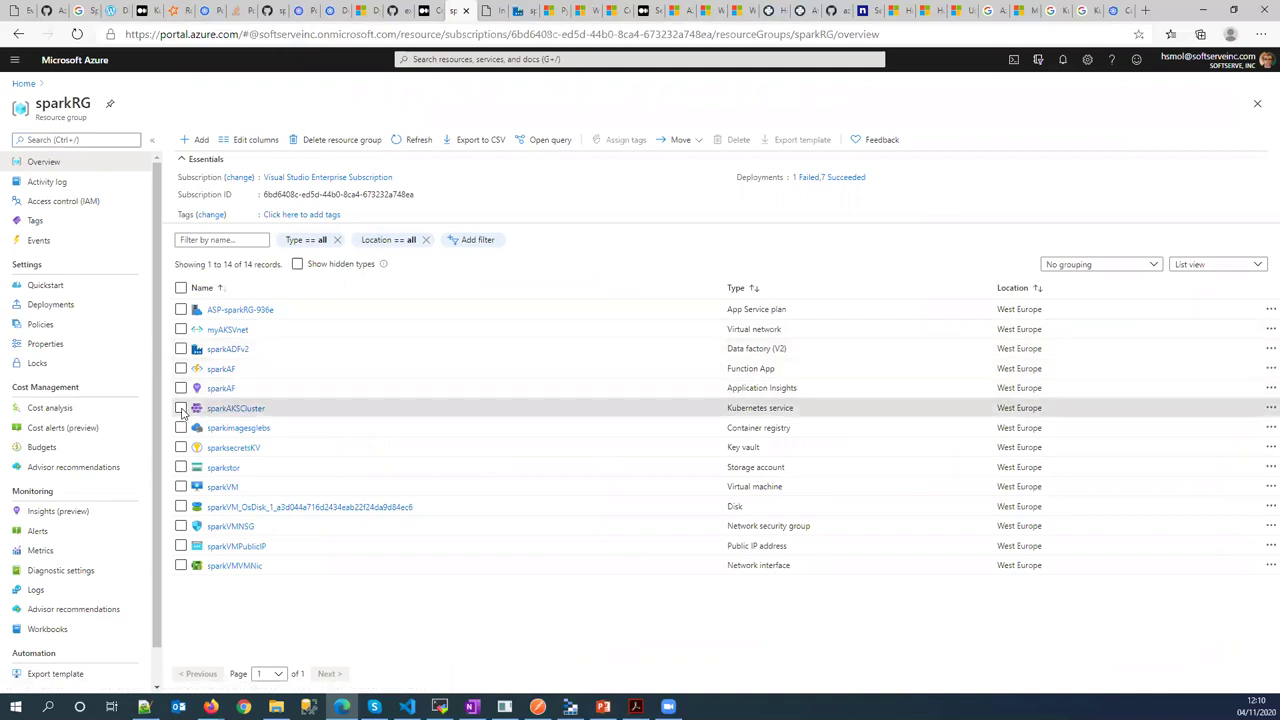
pyautogui.click(181, 428)
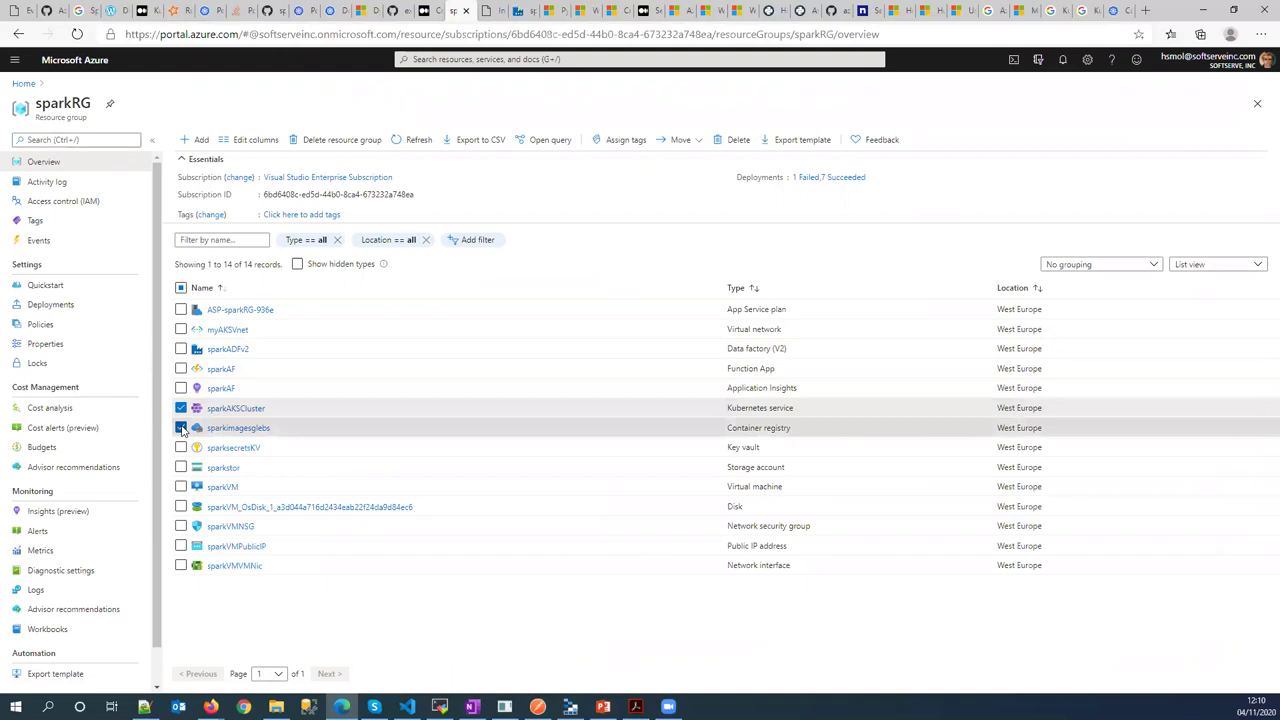
pyautogui.click(181, 428)
pyautogui.click(181, 408)
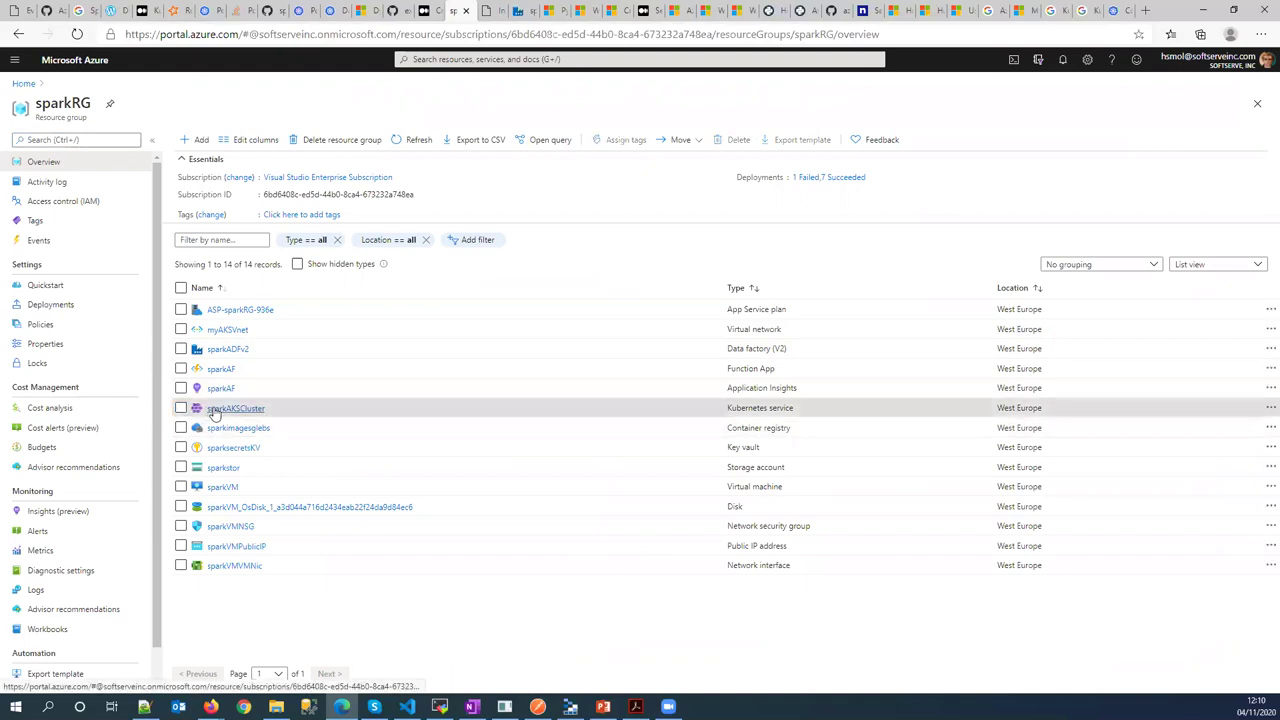
# Open the sparkAKSCluster Kubernetes service and view its node pools
pyautogui.click(214, 409)
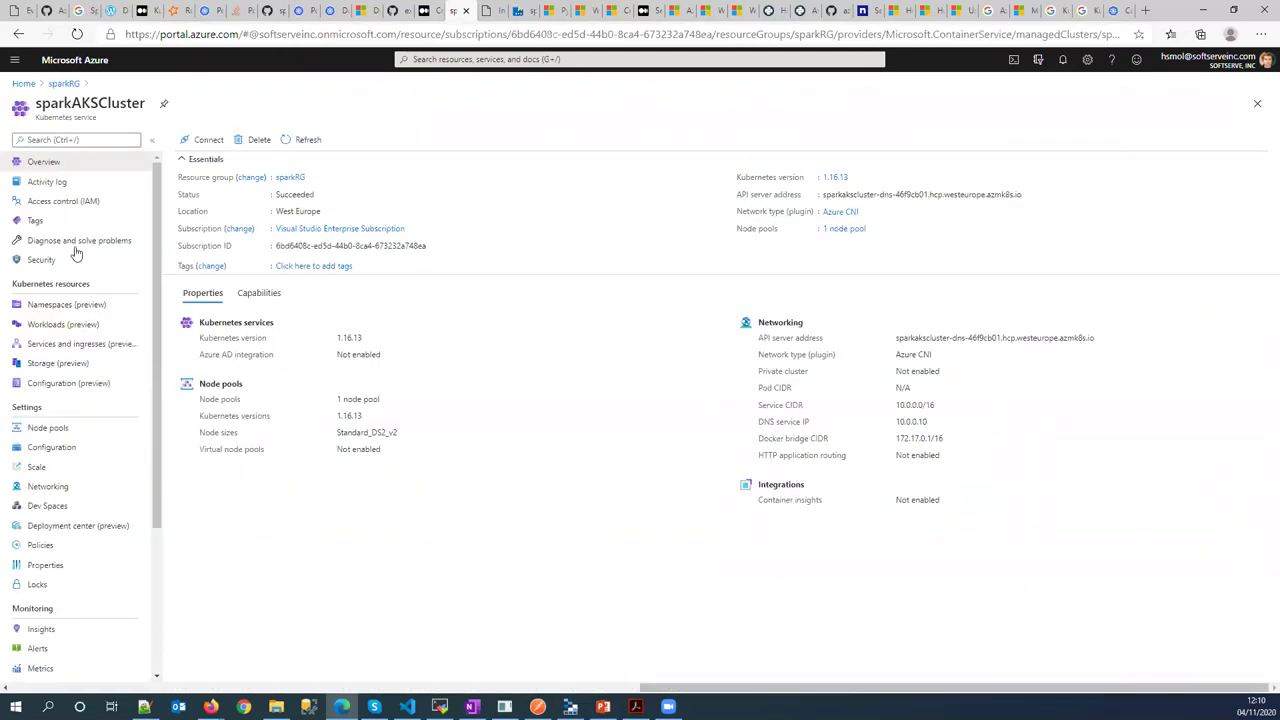
pyautogui.click(68, 429)
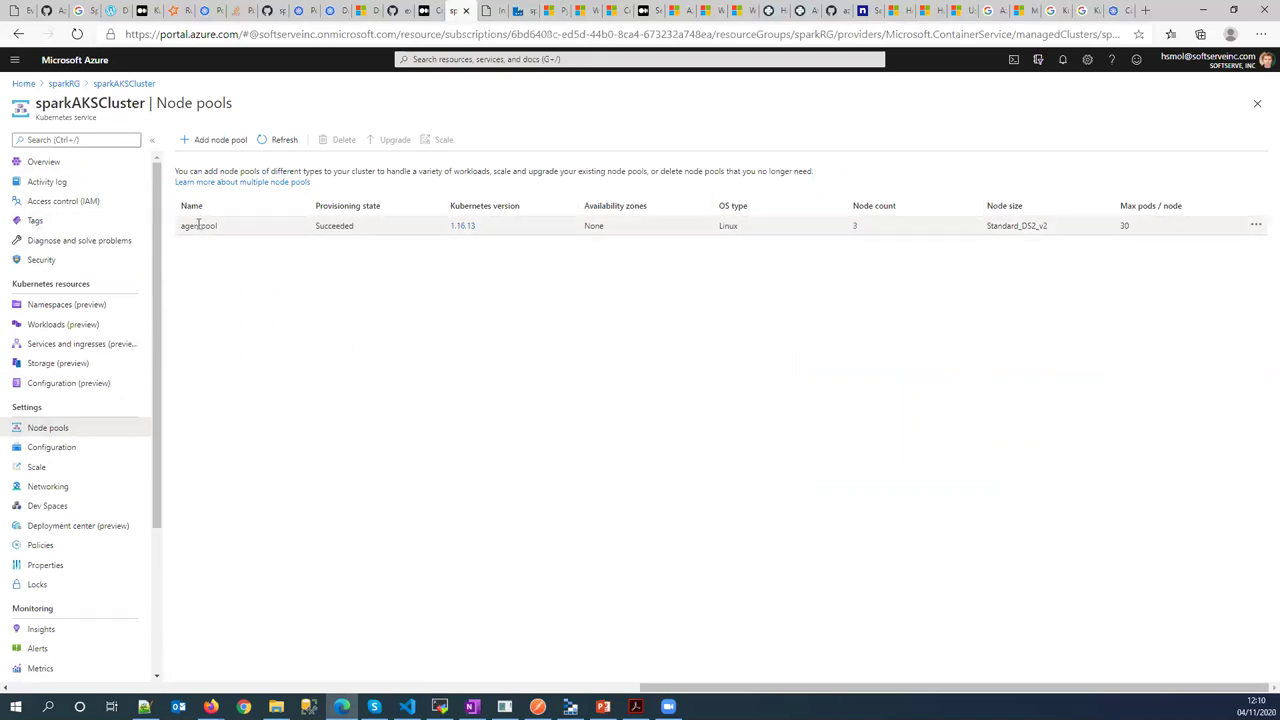
pyautogui.moveTo(157, 104); pyautogui.dragTo(234, 98)
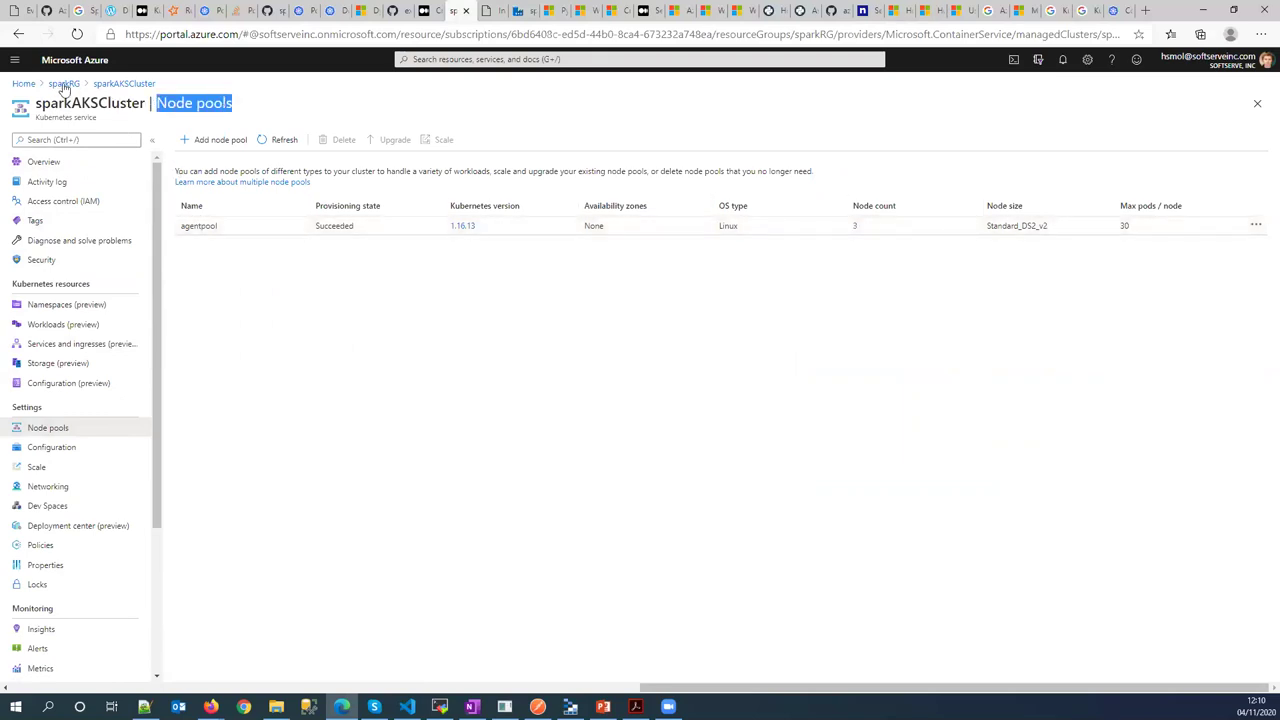
# Return to the portal home and open the aks-agentpool-65875321-vmss virtual machine scale set's overview
pyautogui.click(64, 84)
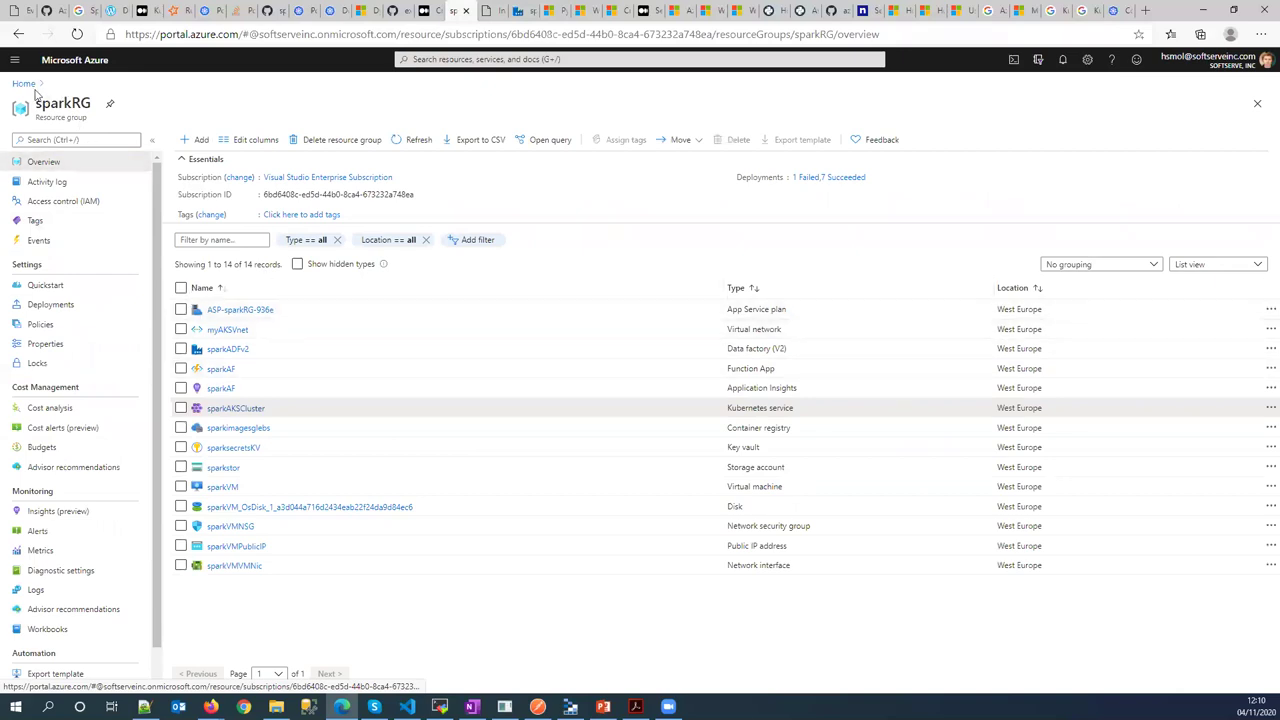
pyautogui.click(23, 84)
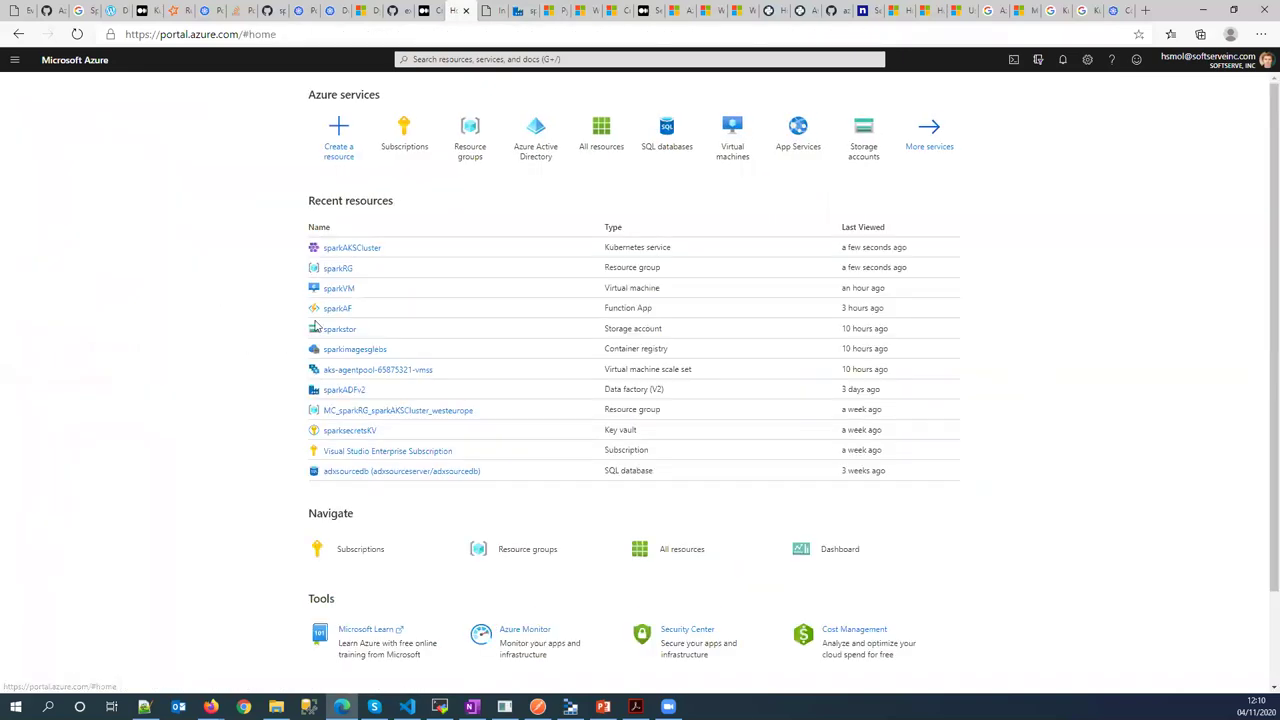
pyautogui.click(344, 370)
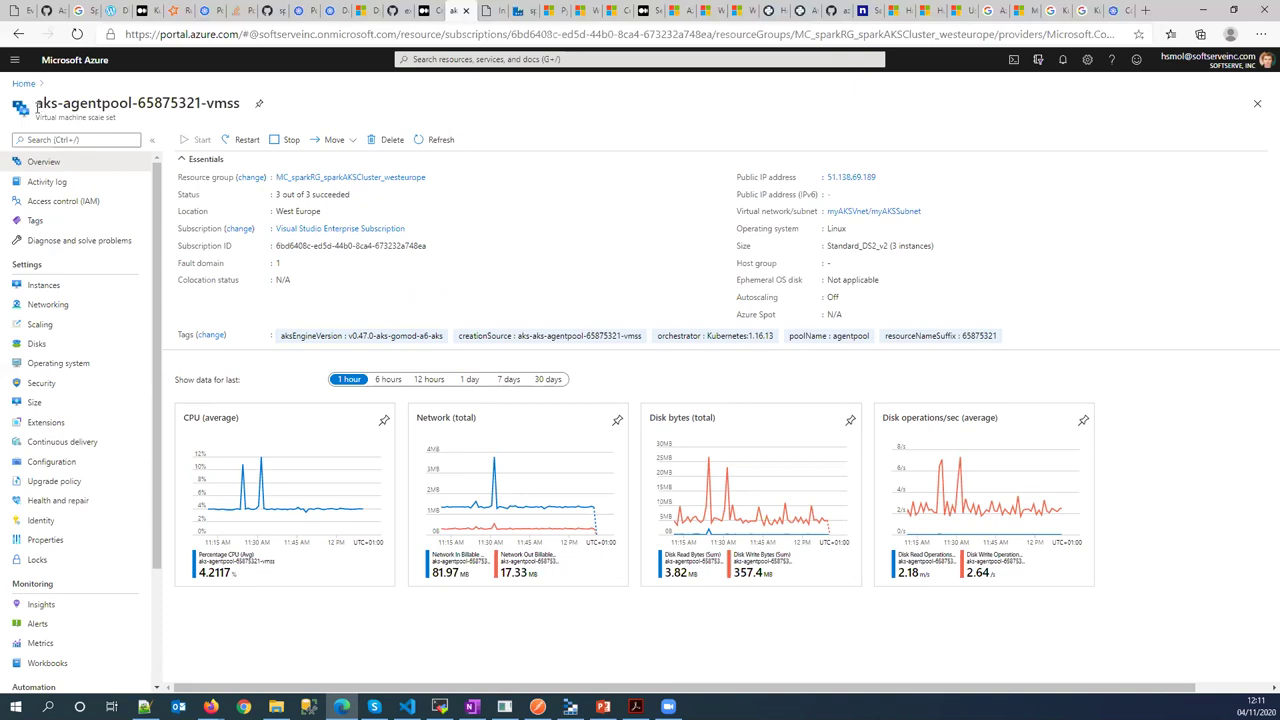
pyautogui.tripleClick(214, 100)
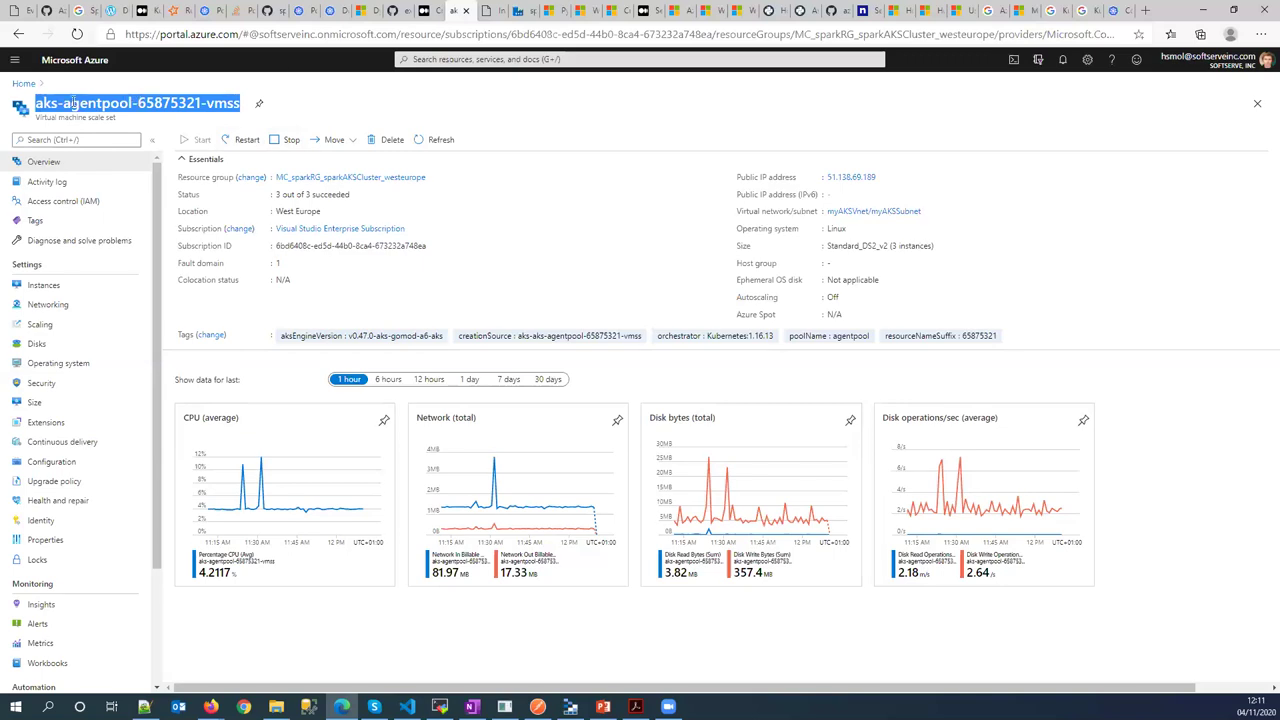
# Open the sparkimagesglebs container registry from the sparkRG resource group and list its repositories
pyautogui.click(24, 84)
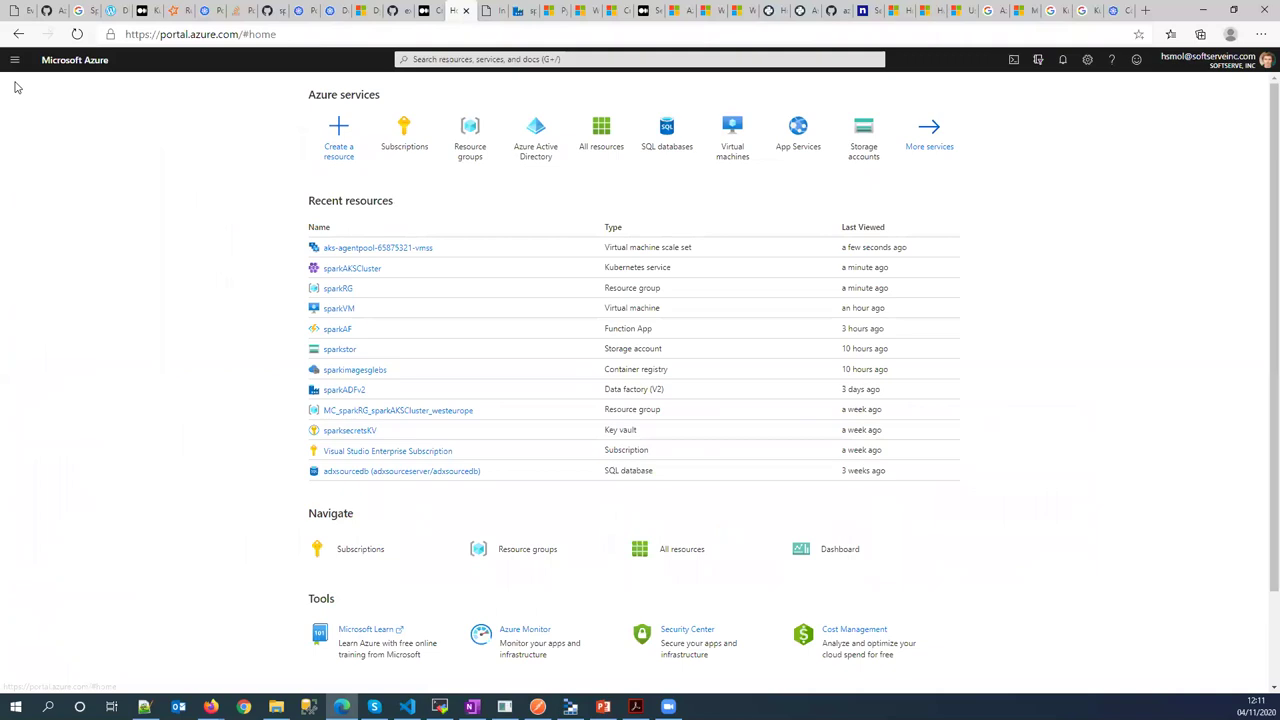
pyautogui.click(336, 289)
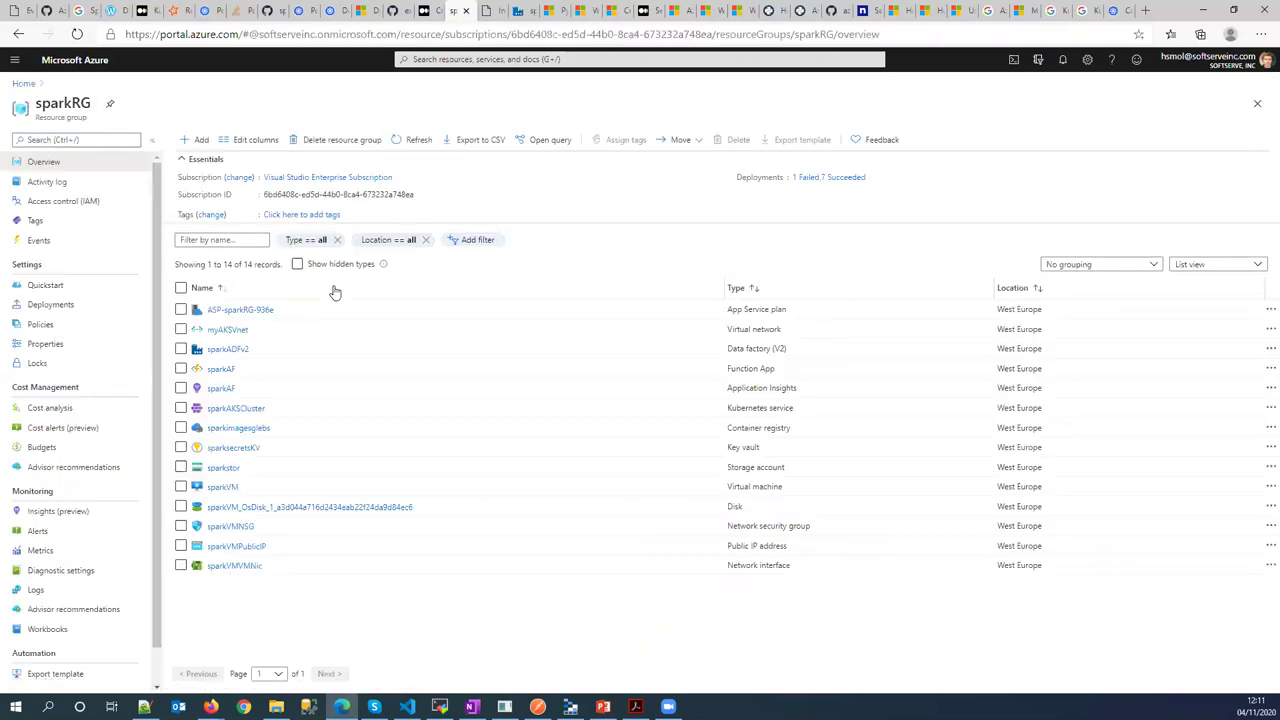
pyautogui.click(235, 429)
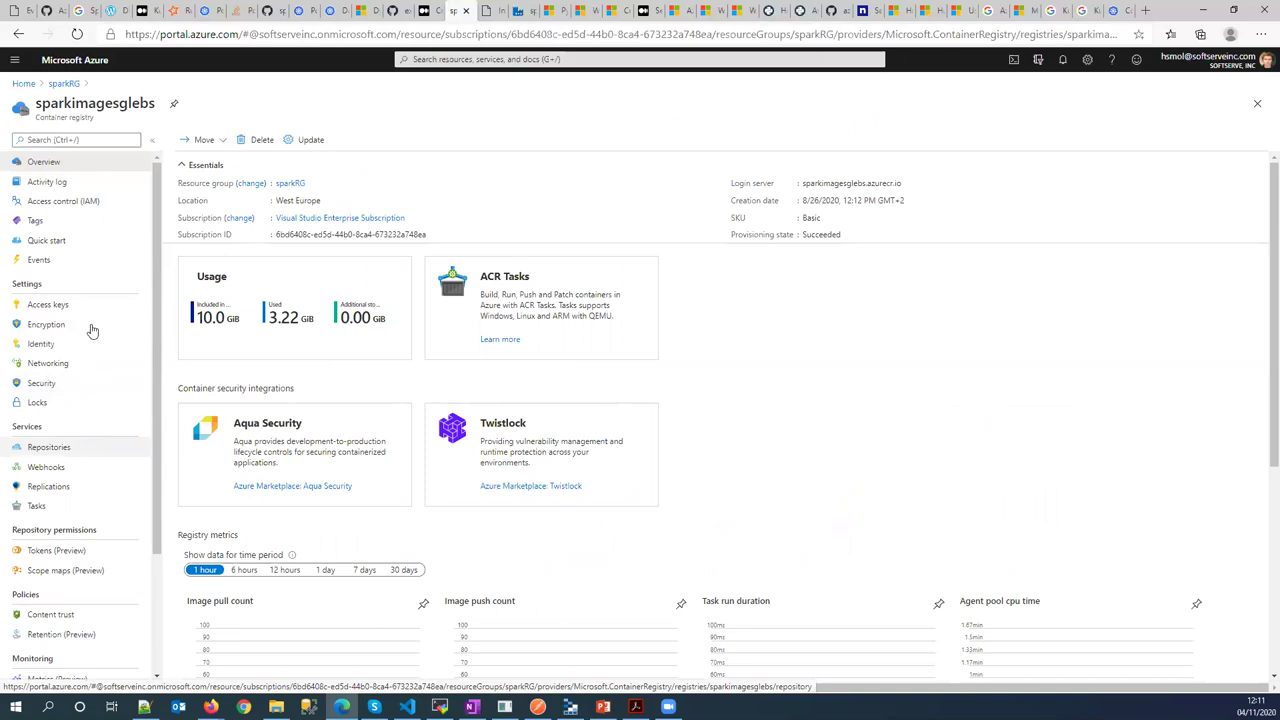
pyautogui.doubleClick(95, 103)
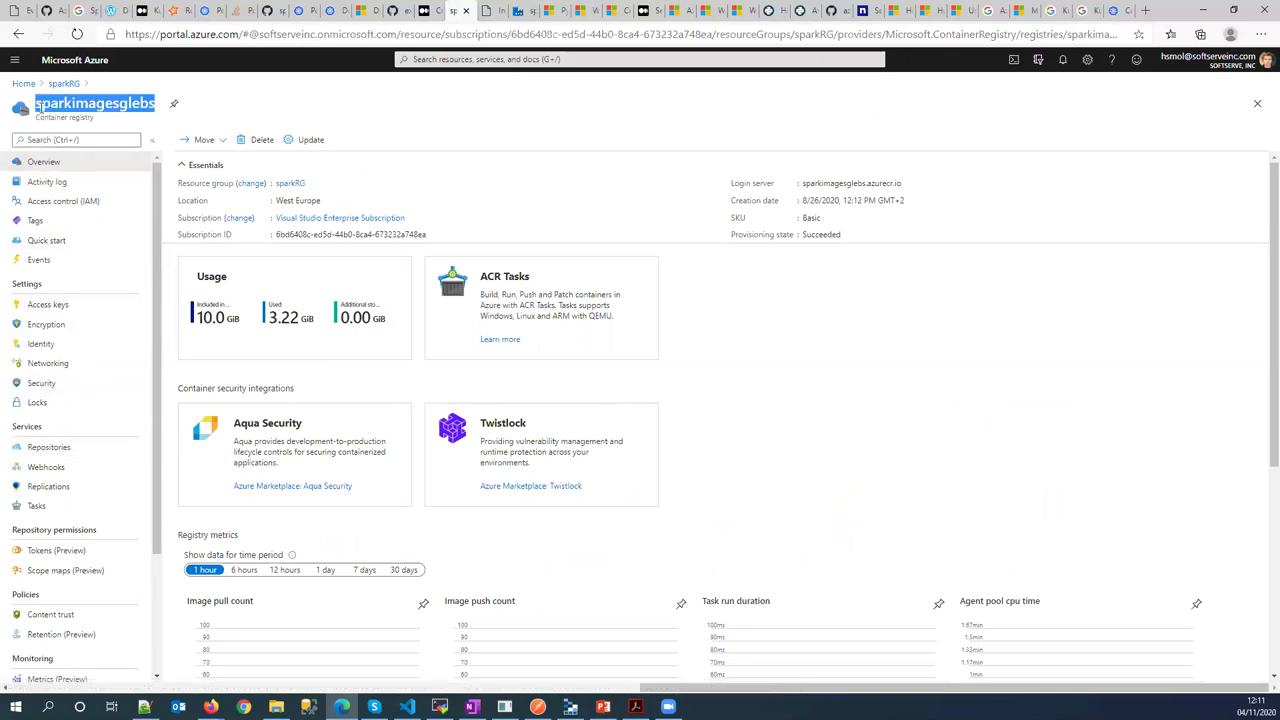
pyautogui.click(50, 447)
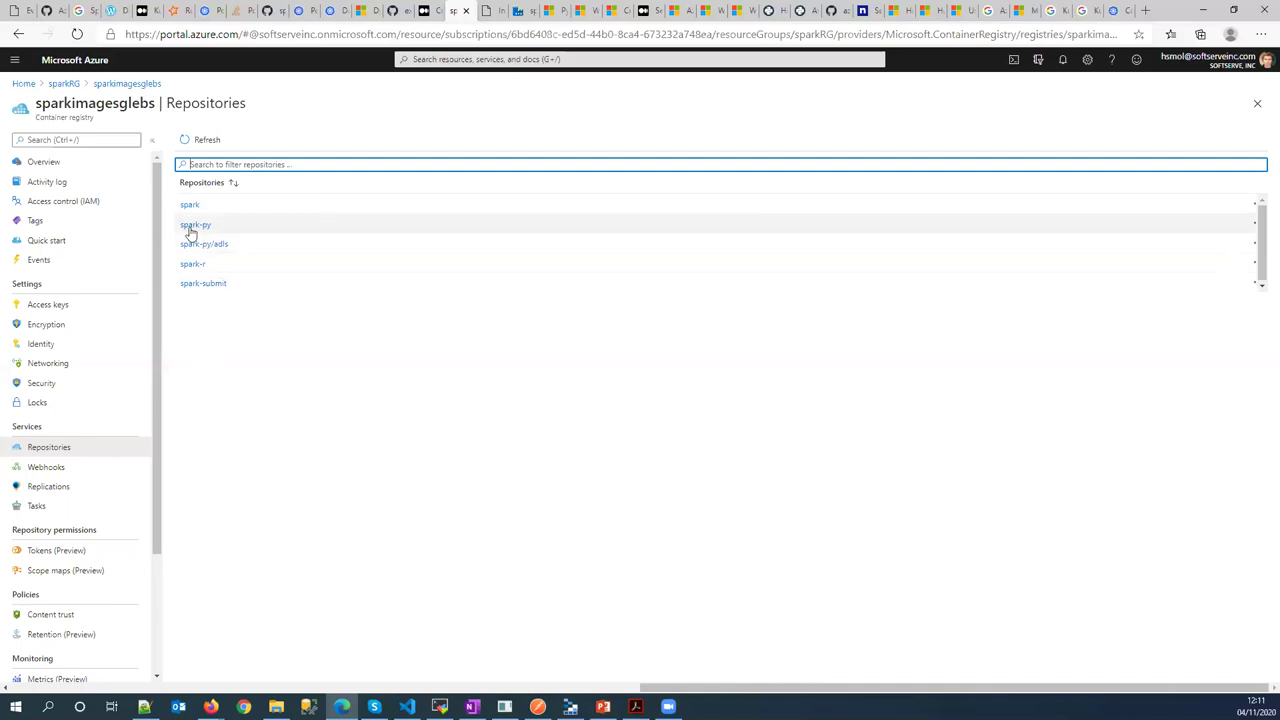
# View the image tags of the spark-py repository and close its details
pyautogui.click(192, 226)
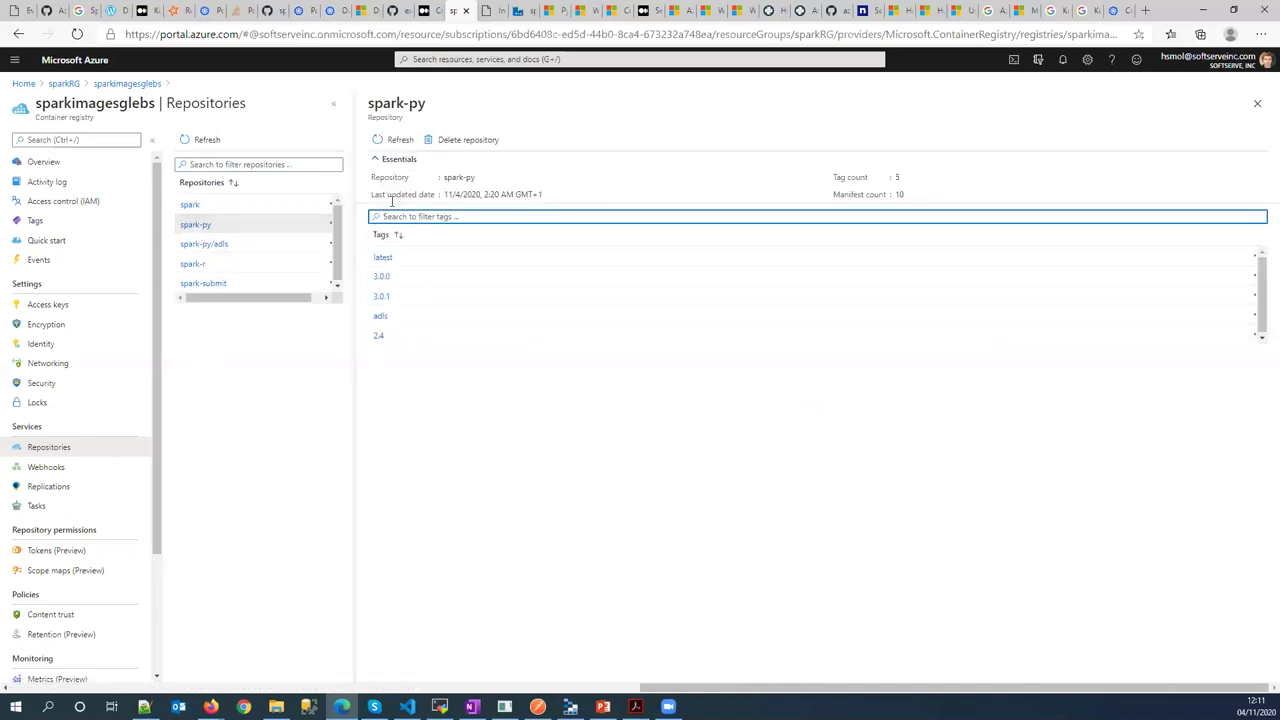
pyautogui.moveTo(386, 340); pyautogui.dragTo(366, 256)
pyautogui.click(397, 368)
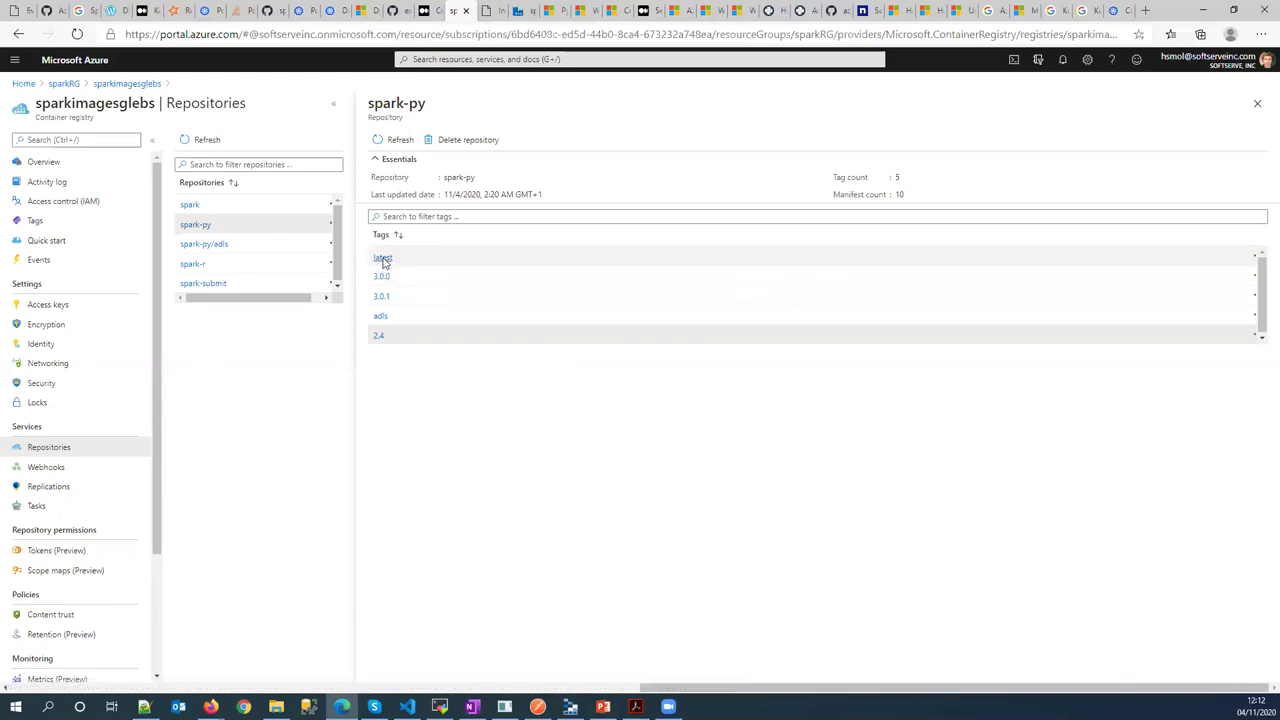
pyautogui.doubleClick(123, 106)
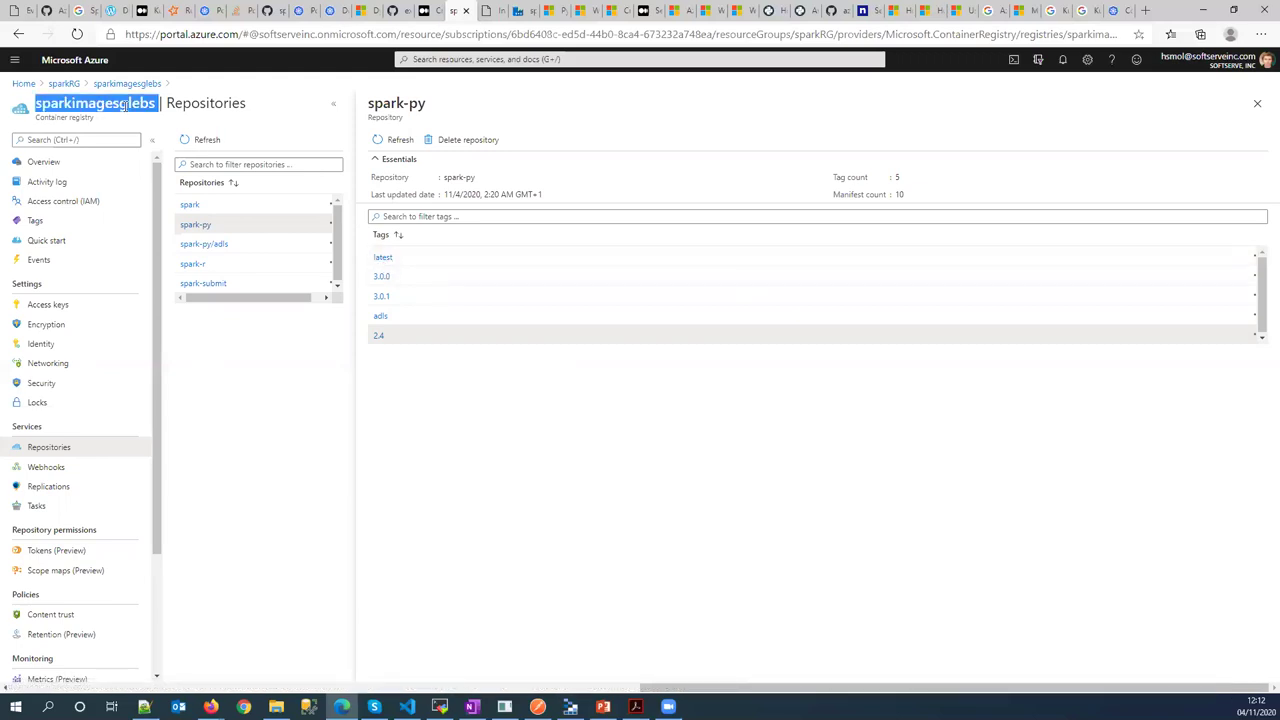
pyautogui.click(1258, 104)
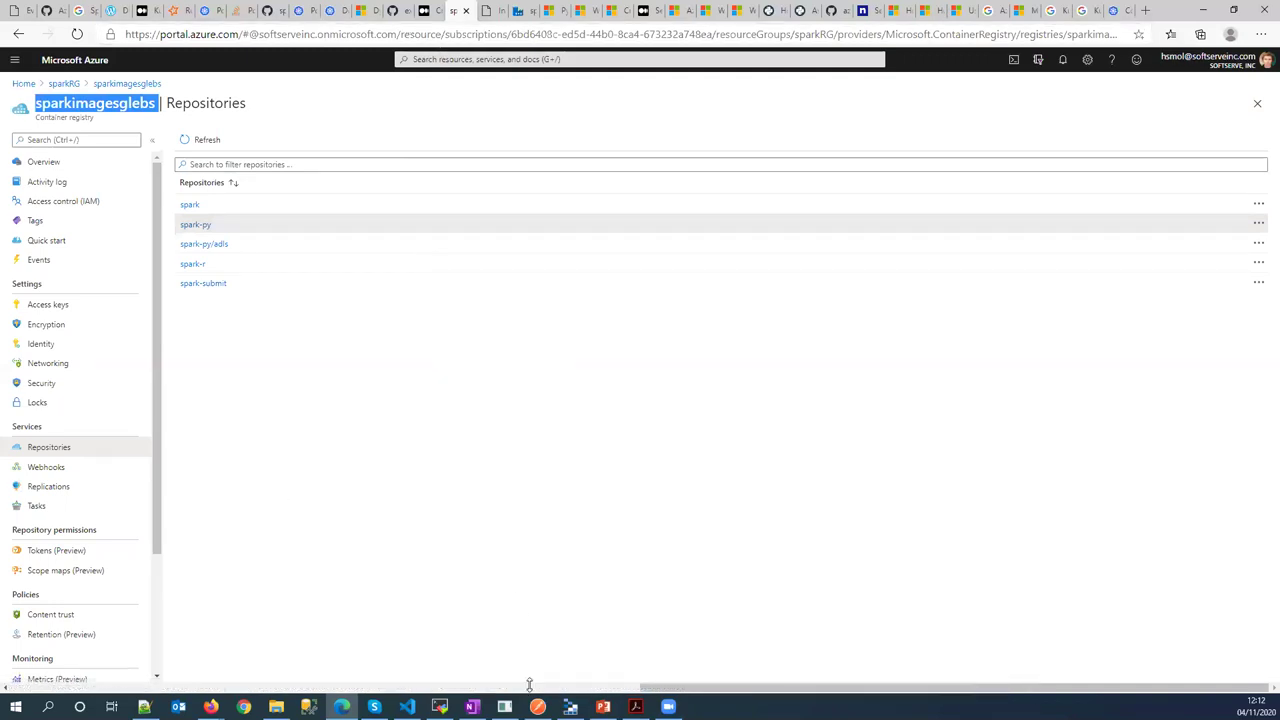
# Switch to the MobaXterm terminal session on sparkVM
pyautogui.click(440, 706)
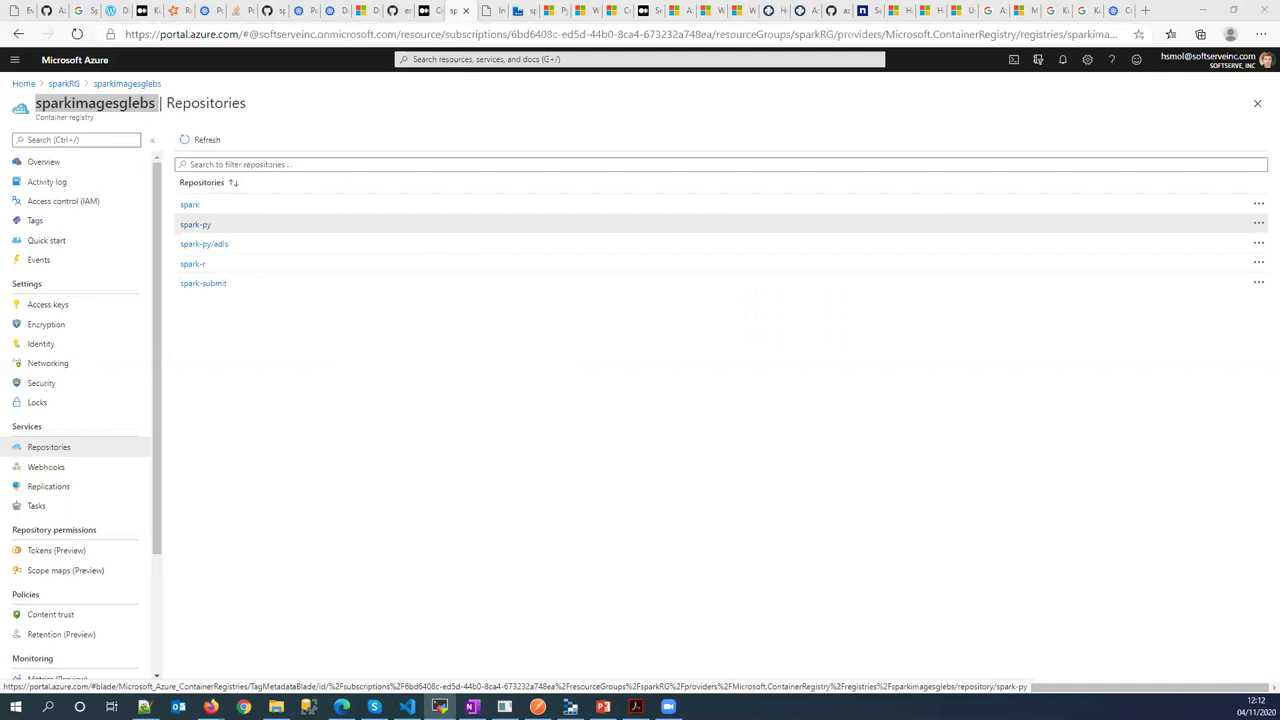
pyautogui.click(440, 707)
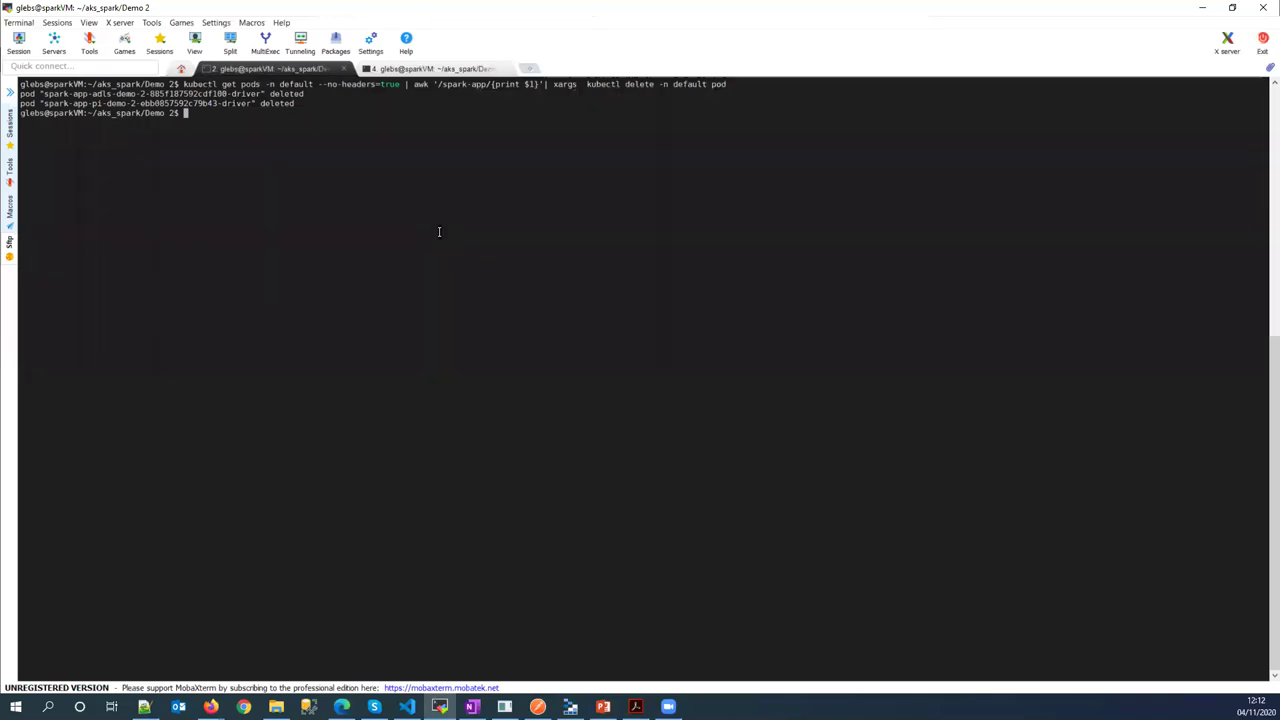
# Clear the terminal and list the cluster's pods with kubectl get po
pyautogui.write('clear')
pyautogui.press('Return')
pyautogui.write('kubectl')
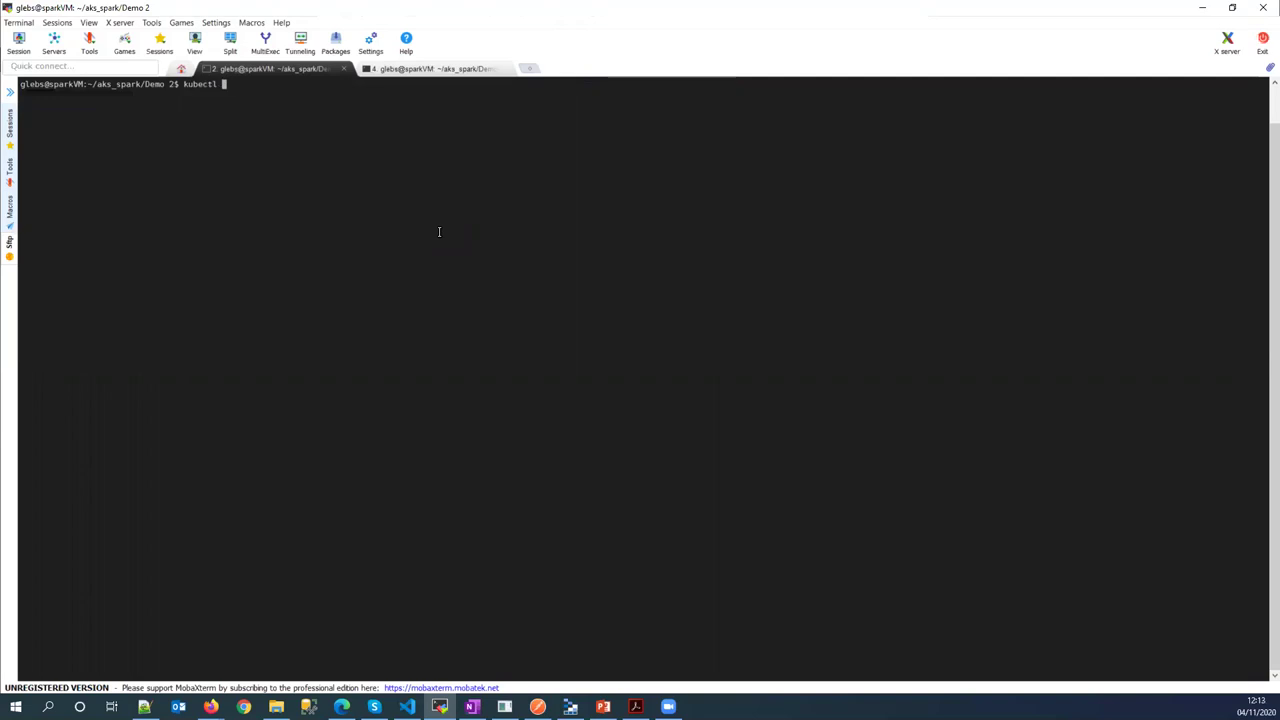
pyautogui.write('get po')
pyautogui.press('Return')
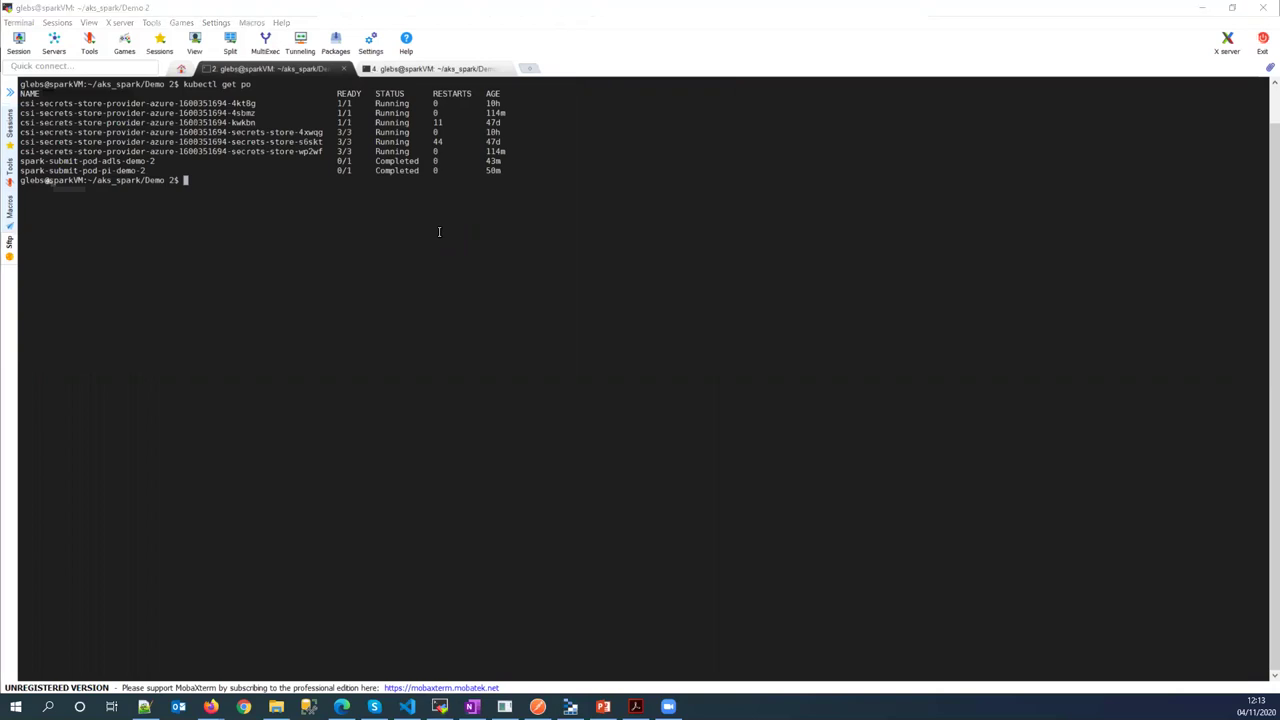
# Switch to the browser's Spark on Kubernetes documentation and examine the docker-image-tool.sh commands for building the default and PySpark images
pyautogui.hotkey('alt', 'Tab')
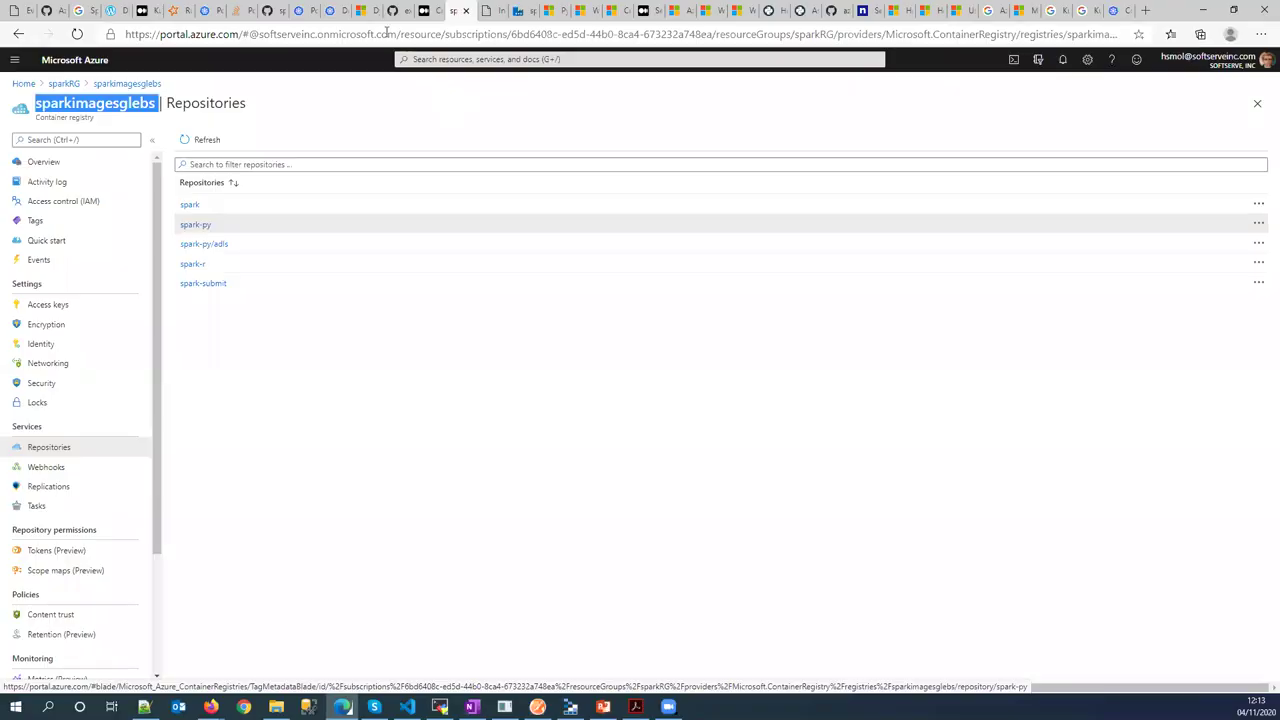
pyautogui.click(172, 10)
pyautogui.scroll(15, 443, 288)
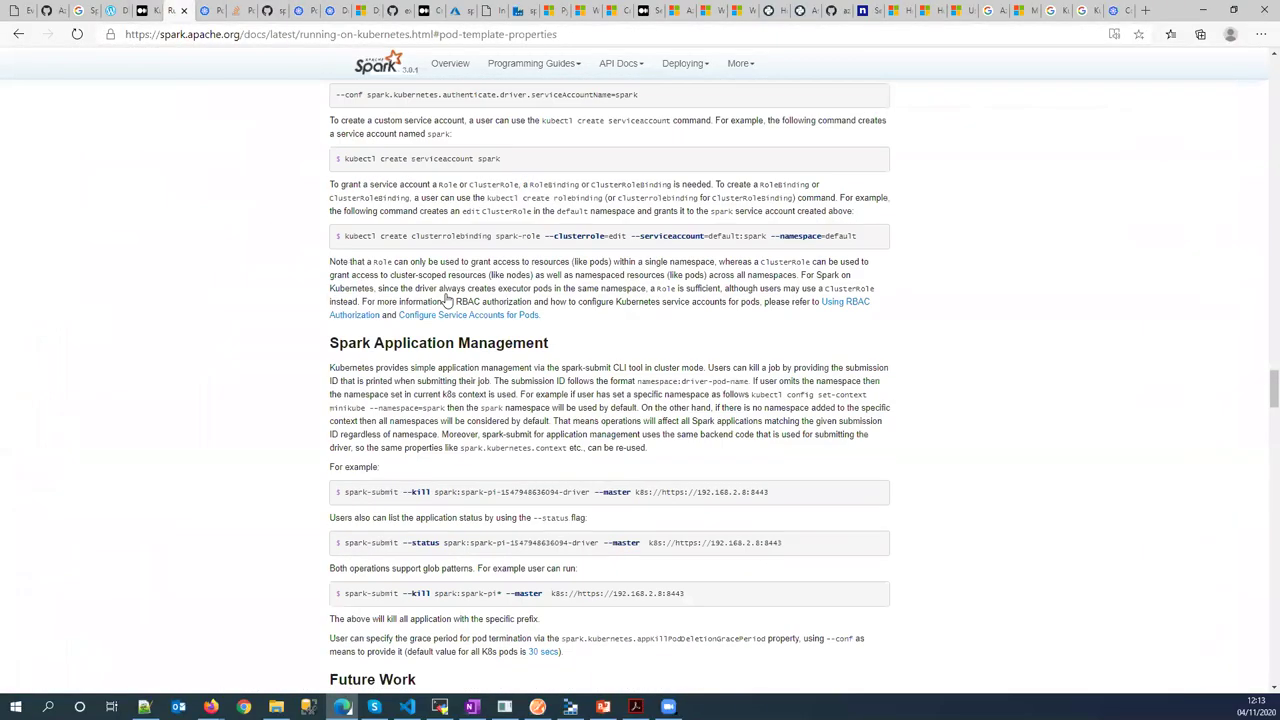
pyautogui.scroll(20, 446, 292)
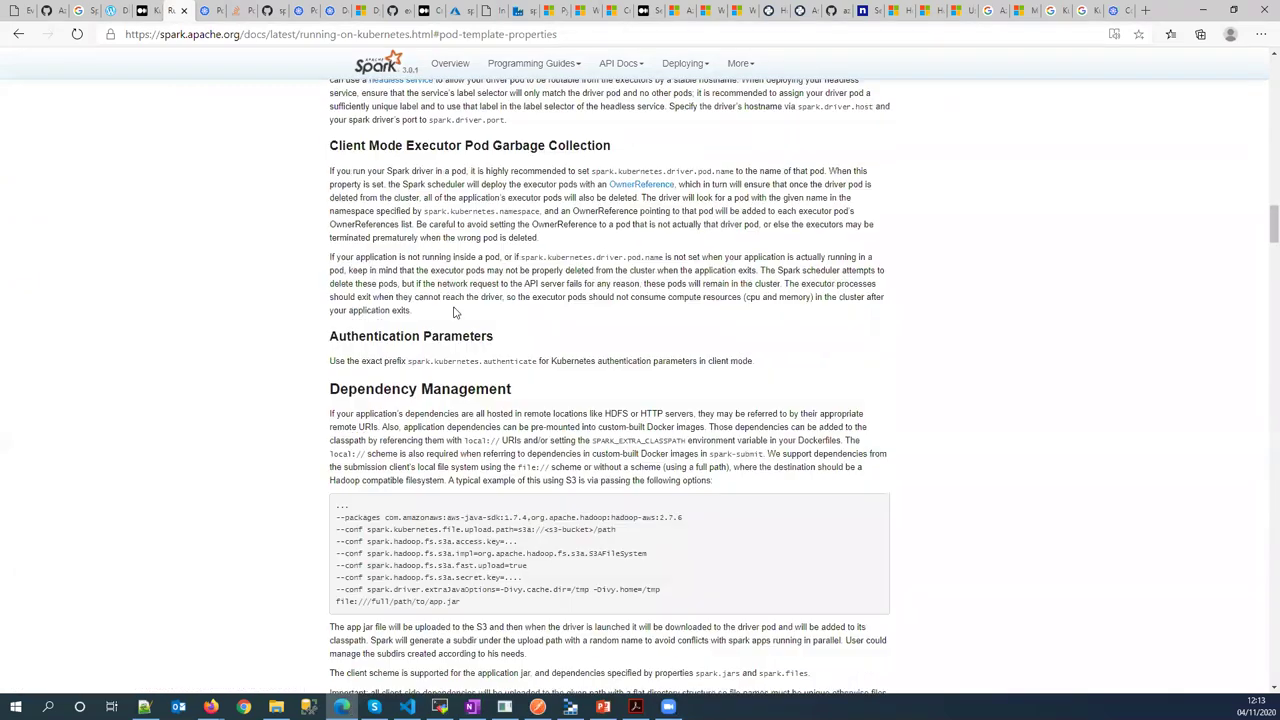
pyautogui.scroll(6, 452, 308)
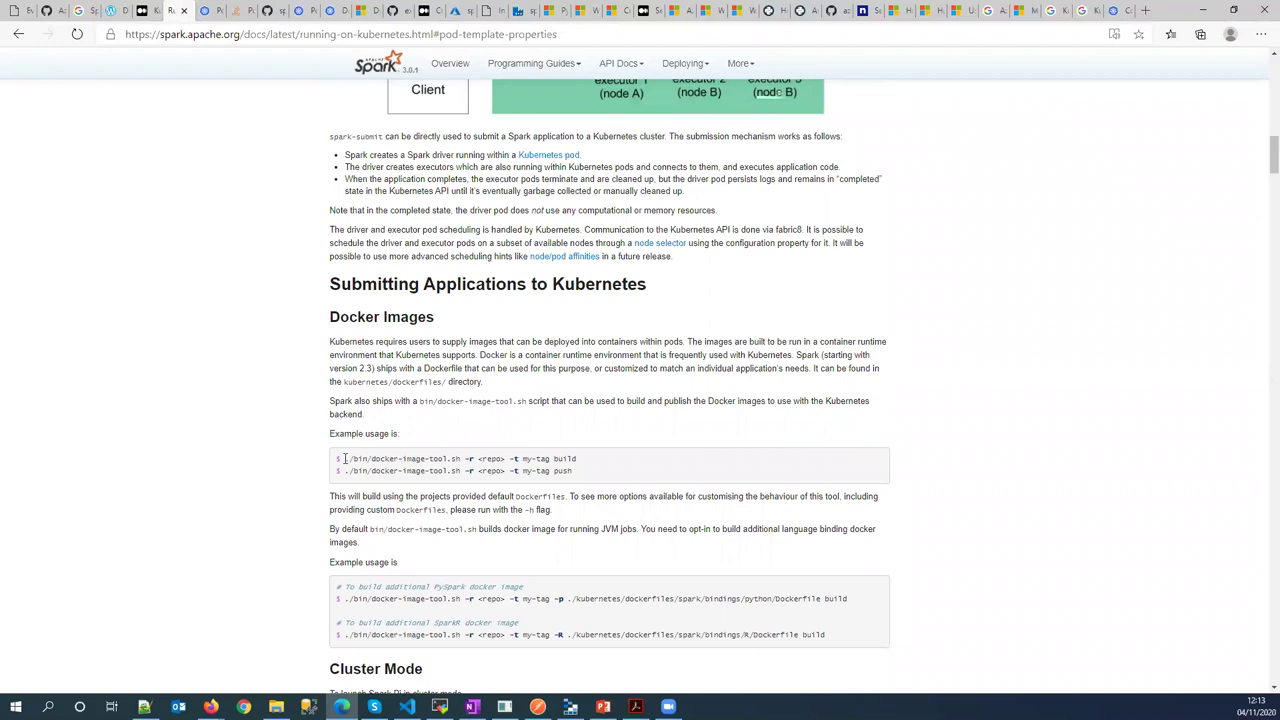
pyautogui.scroll(-1, 345, 458)
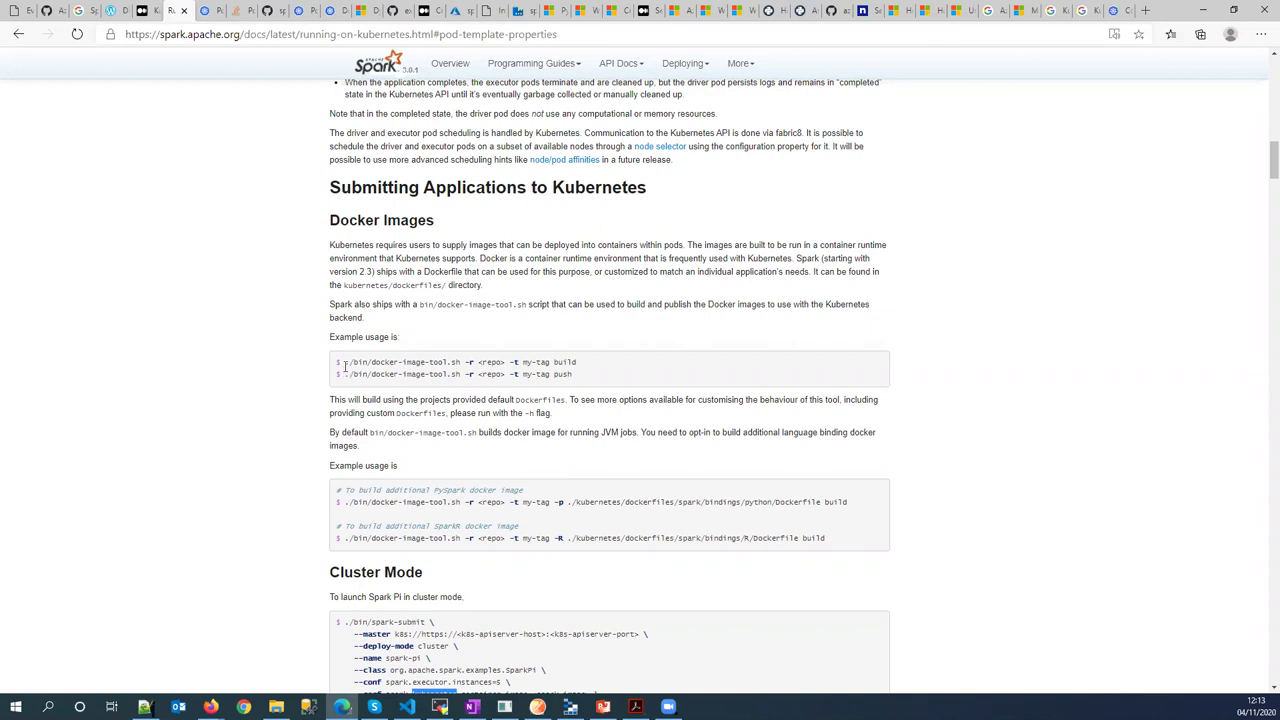
pyautogui.moveTo(344, 365); pyautogui.dragTo(597, 367)
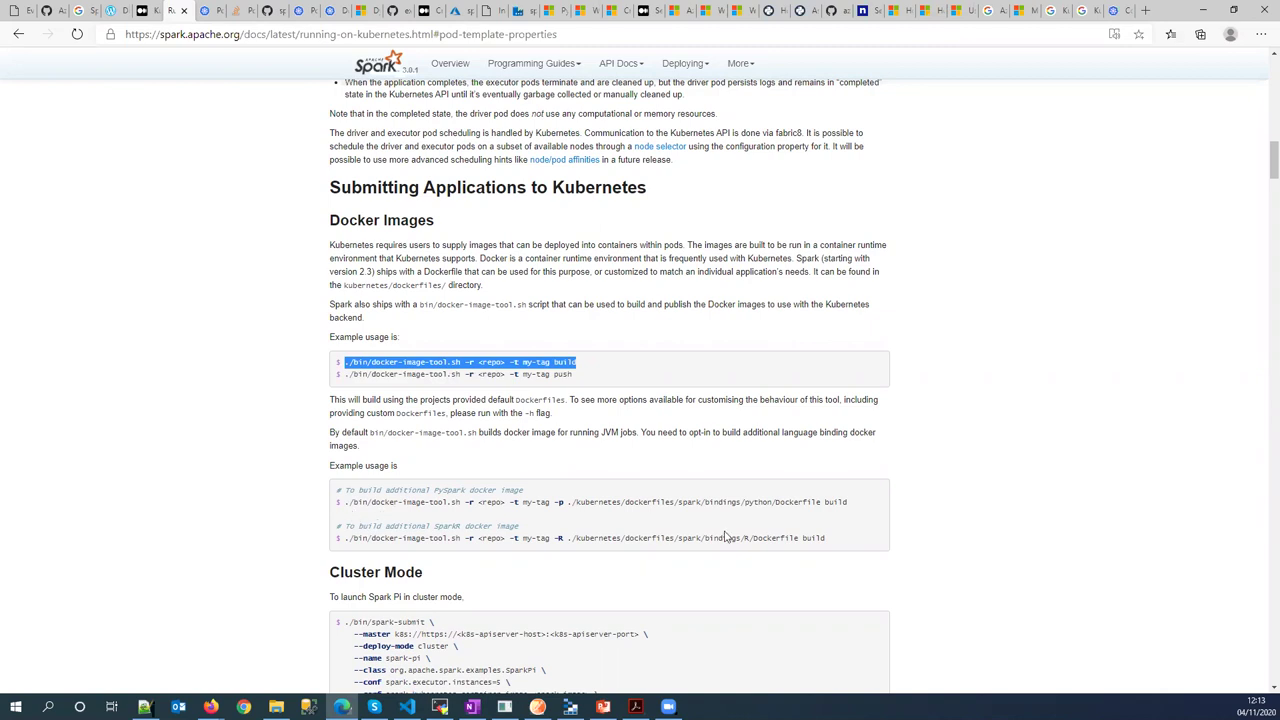
pyautogui.click(525, 490)
pyautogui.doubleClick(758, 502)
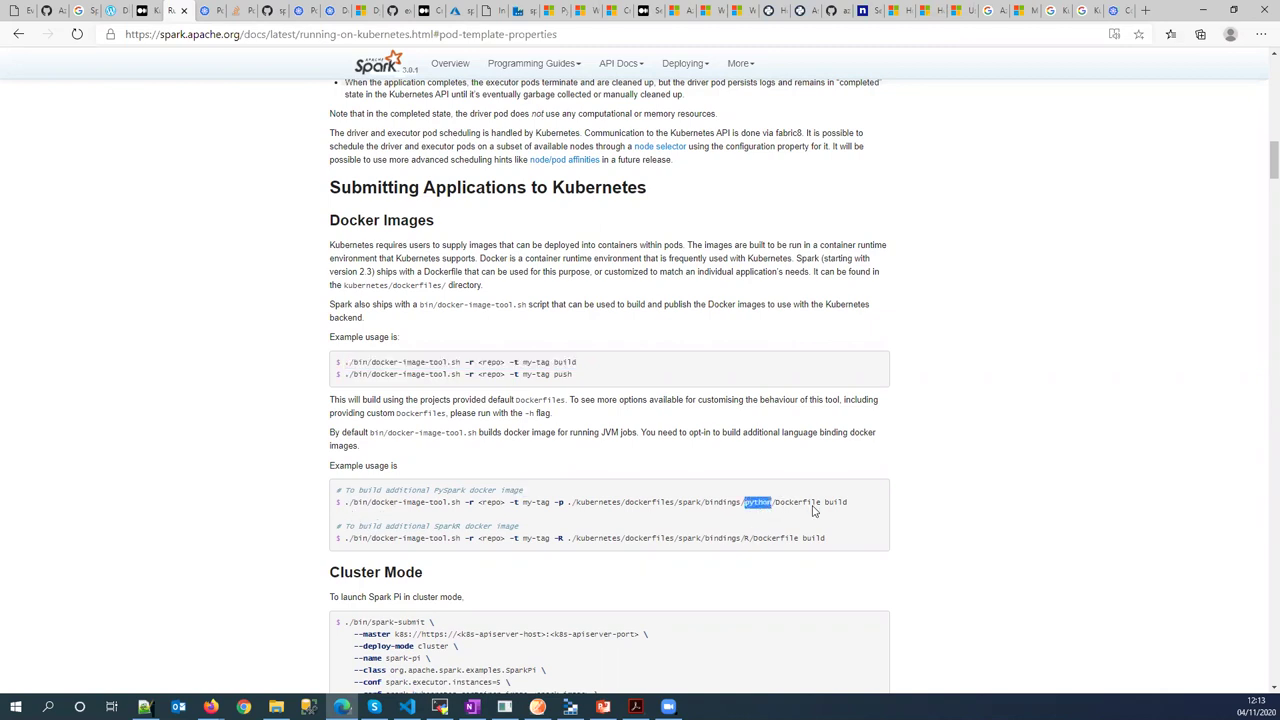
pyautogui.moveTo(849, 504); pyautogui.dragTo(345, 502)
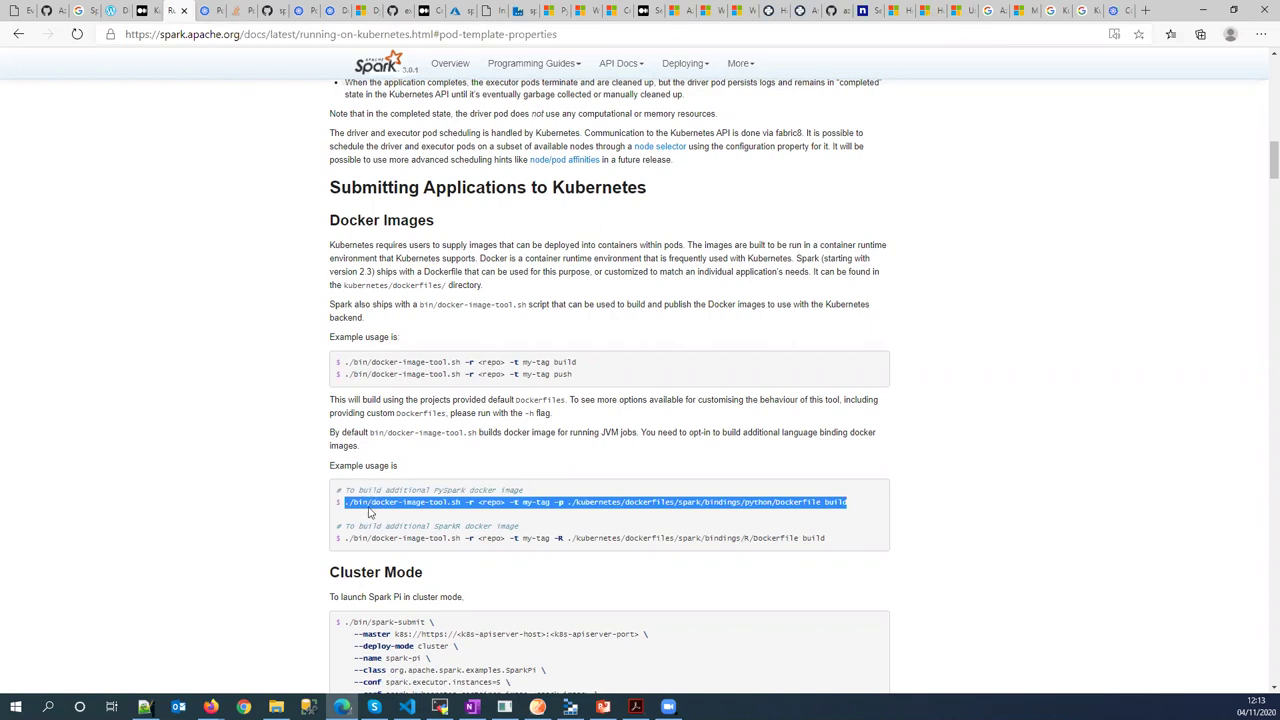
# Return to the Azure container registry and open the spark-py repository to view its tags
pyautogui.click(455, 10)
pyautogui.click(205, 226)
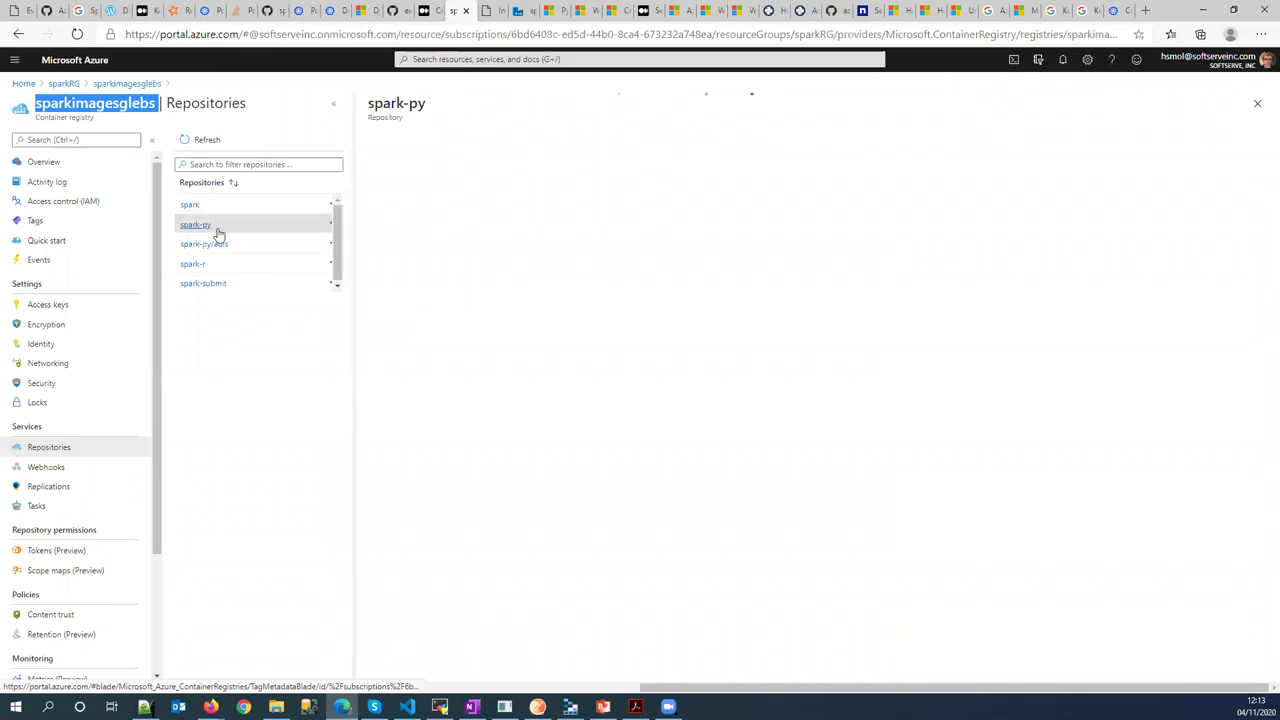
pyautogui.moveTo(377, 104); pyautogui.dragTo(437, 109)
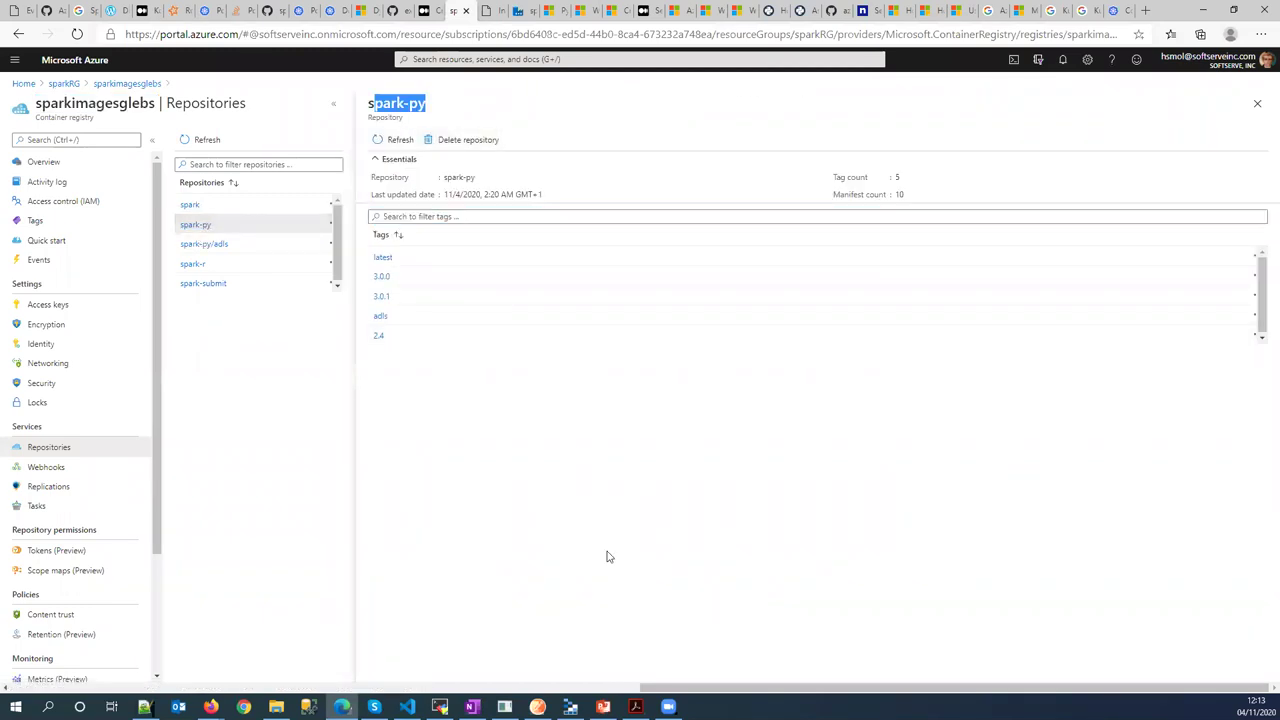
# Switch to MobaXterm and paste the prepared cluster-mode spark-submit command running pi.py with one executor and the spark-py:3.0.0 image
pyautogui.click(440, 706)
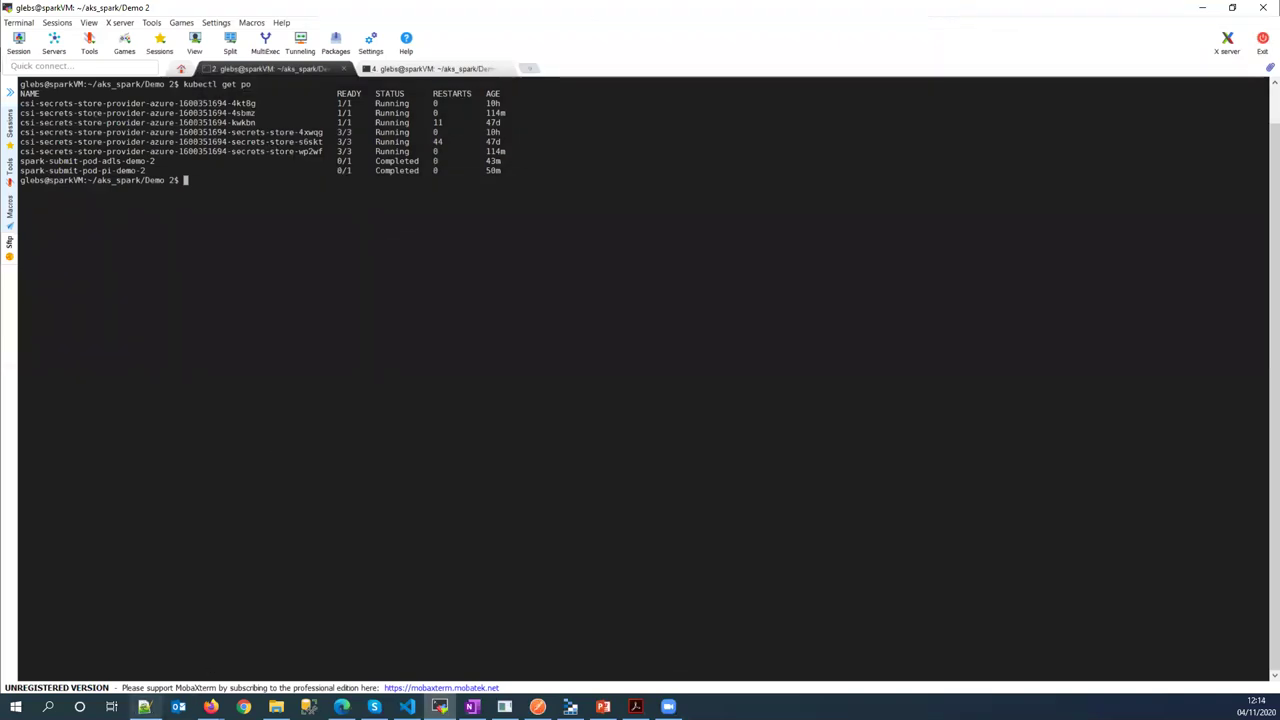
pyautogui.moveTo(144, 706)
pyautogui.click(144, 706)
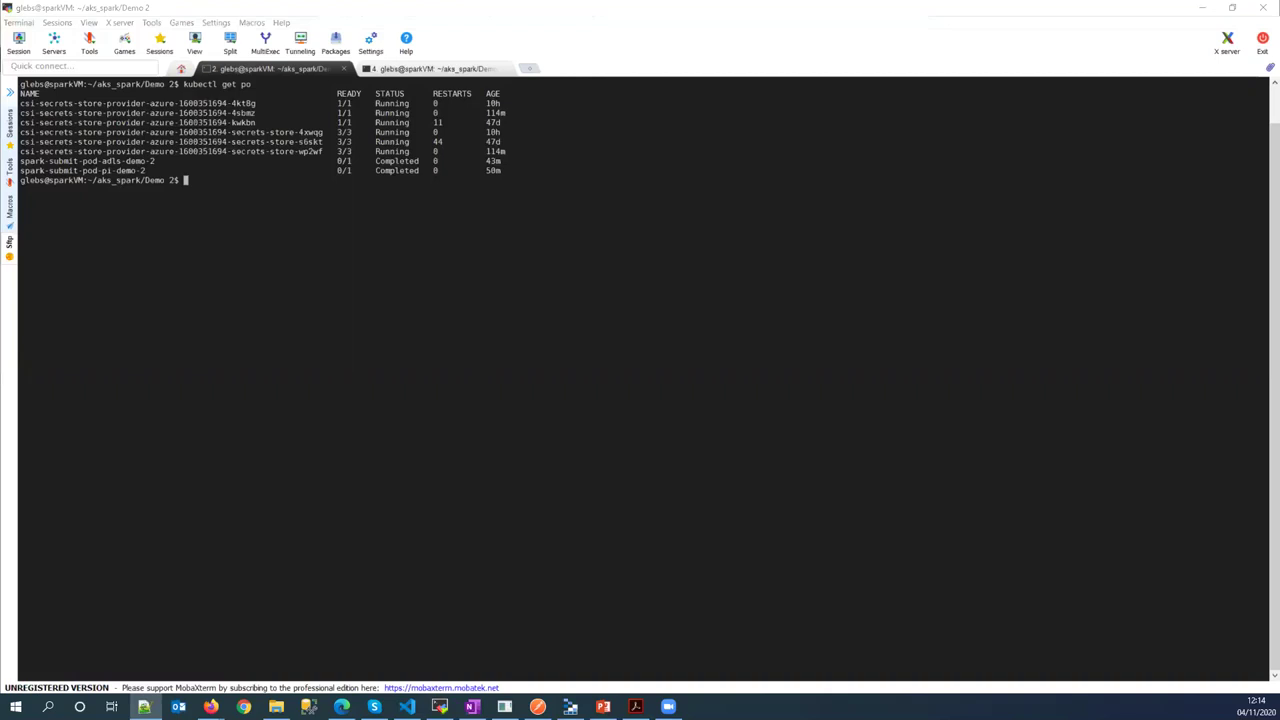
pyautogui.click(566, 269)
pyautogui.rightClick(566, 269)
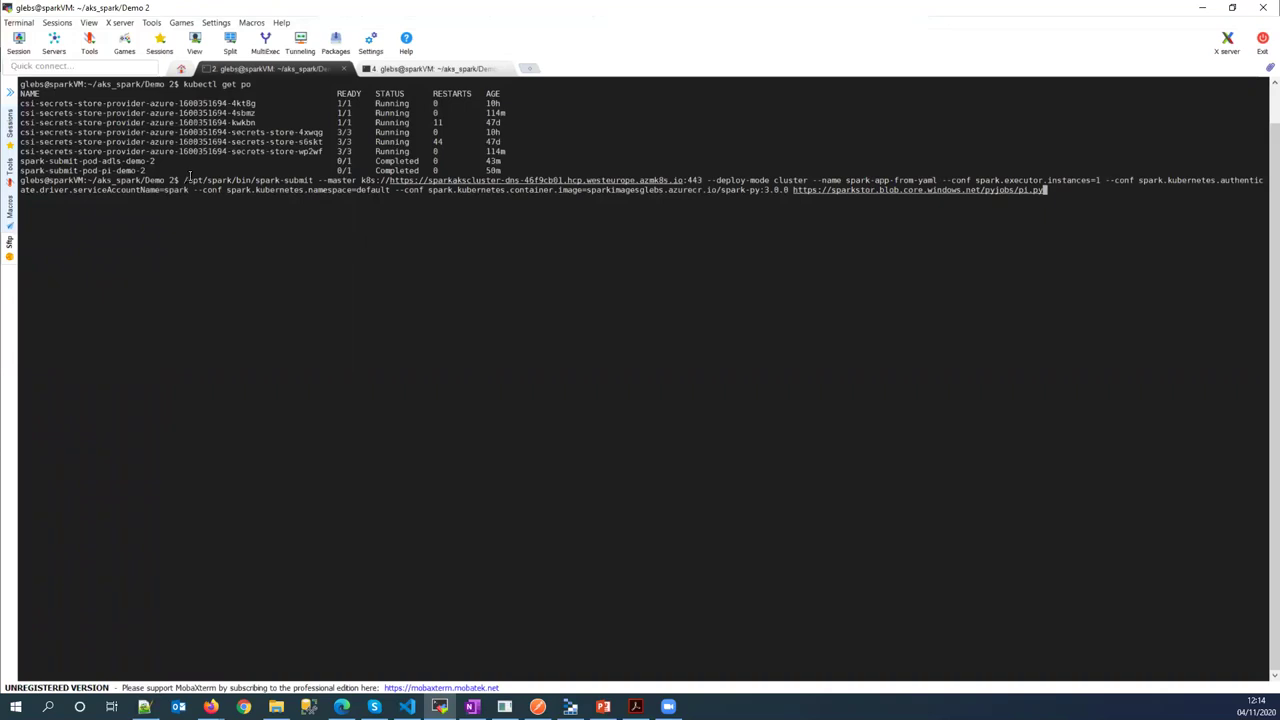
# Enlarge the terminal text and examine the spark-submit path and the master, deploy-mode and name options in the pasted command
pyautogui.moveTo(187, 177); pyautogui.dragTo(316, 181)
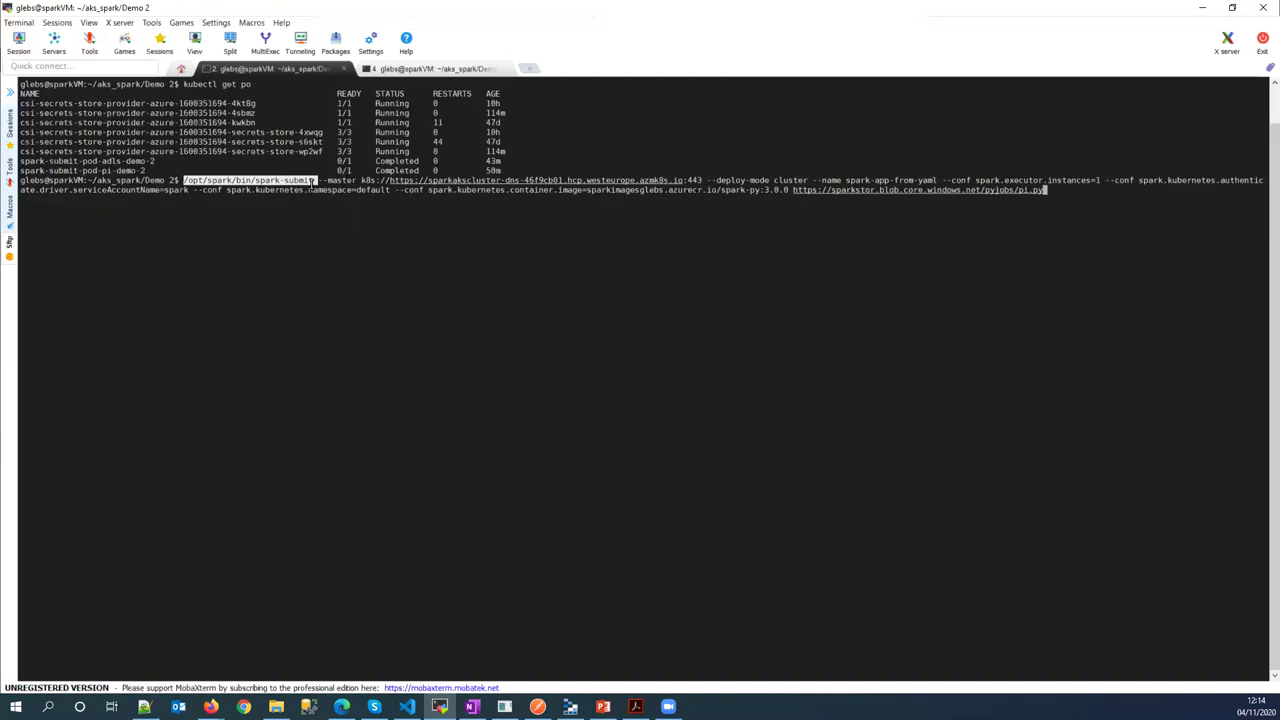
pyautogui.doubleClick(288, 181)
pyautogui.scroll(2, 331, 180)
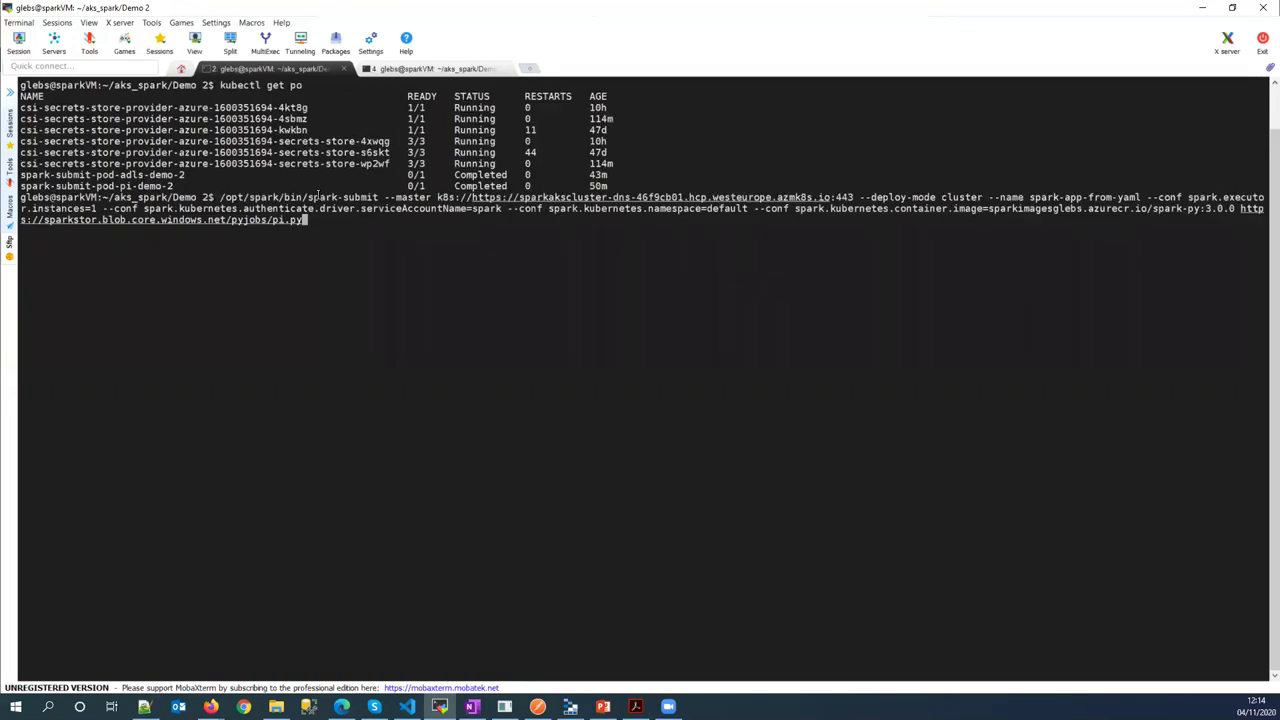
pyautogui.moveTo(386, 196); pyautogui.dragTo(446, 197)
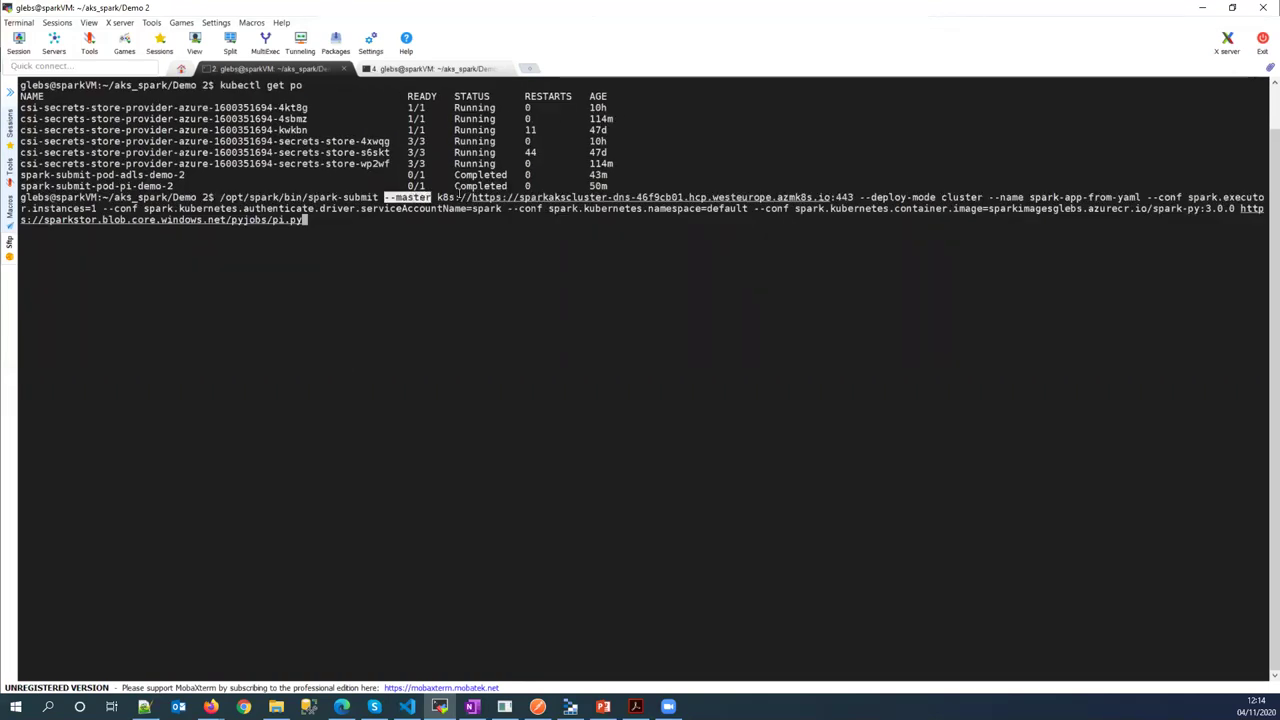
pyautogui.moveTo(860, 197); pyautogui.dragTo(1082, 197)
pyautogui.click(1072, 203)
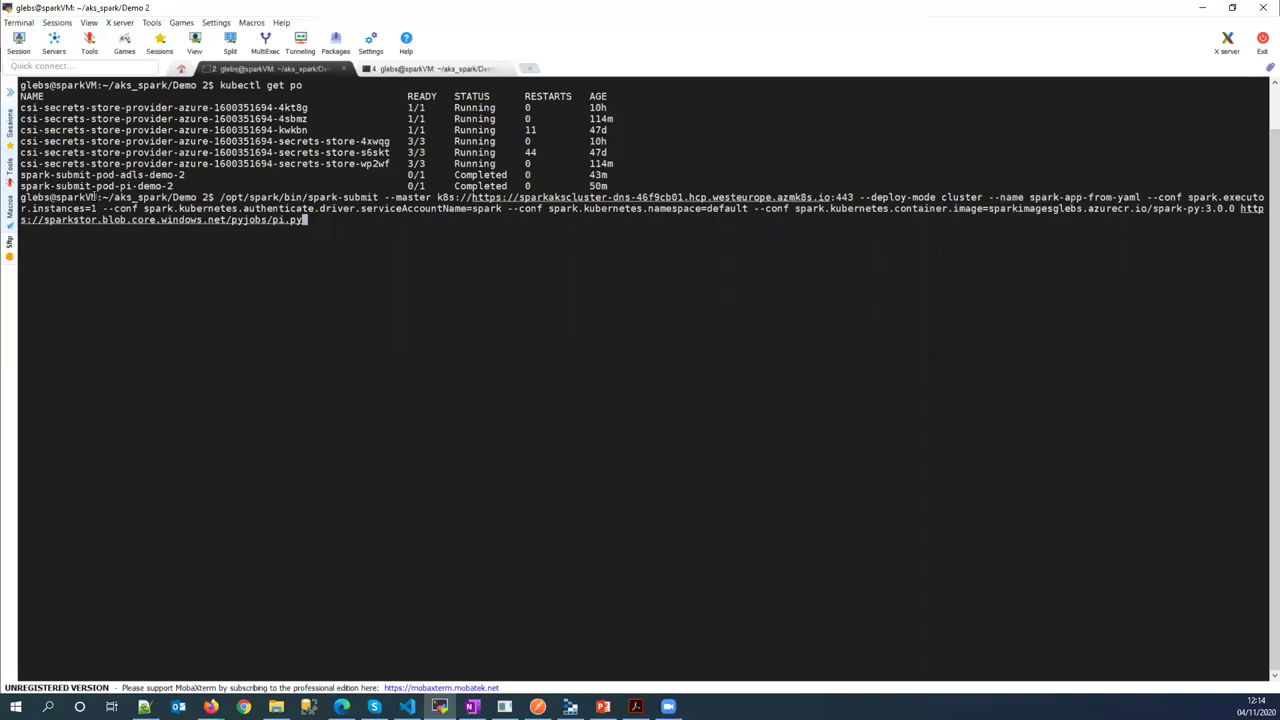
# Examine the command's service account, namespace and container image settings and the pi.py script URL
pyautogui.moveTo(97, 208); pyautogui.dragTo(190, 208)
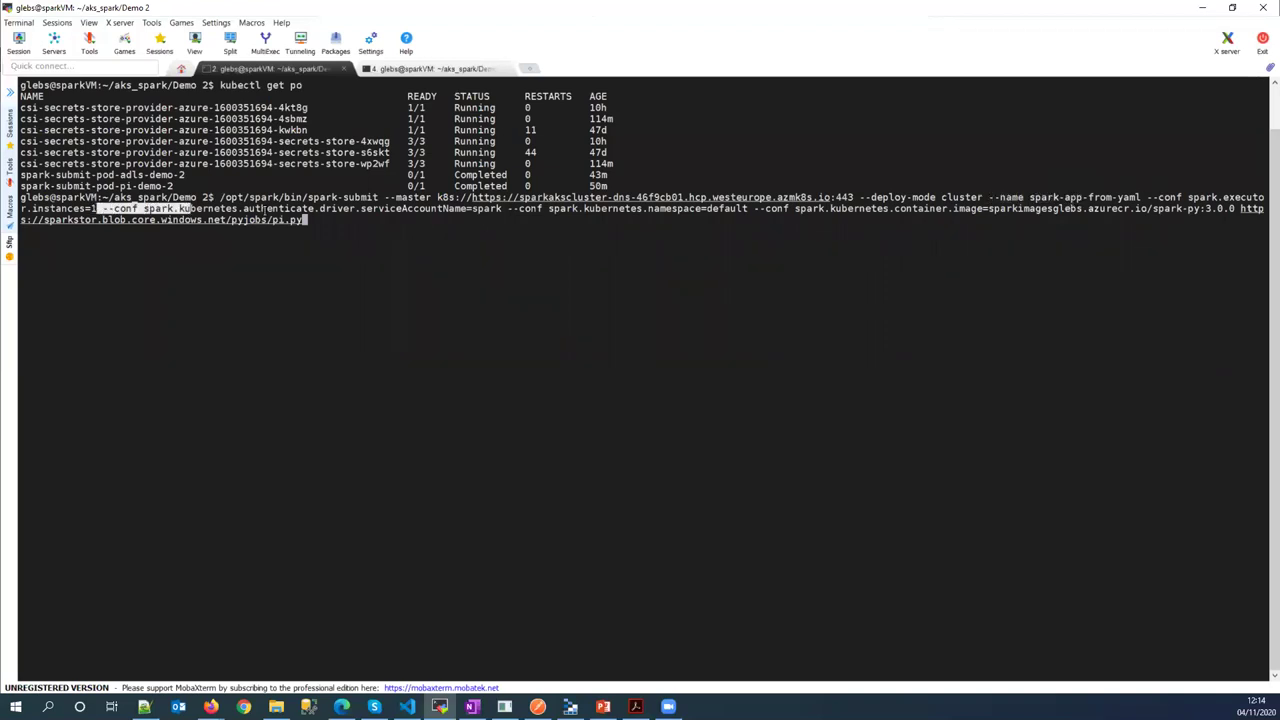
pyautogui.doubleClick(263, 208)
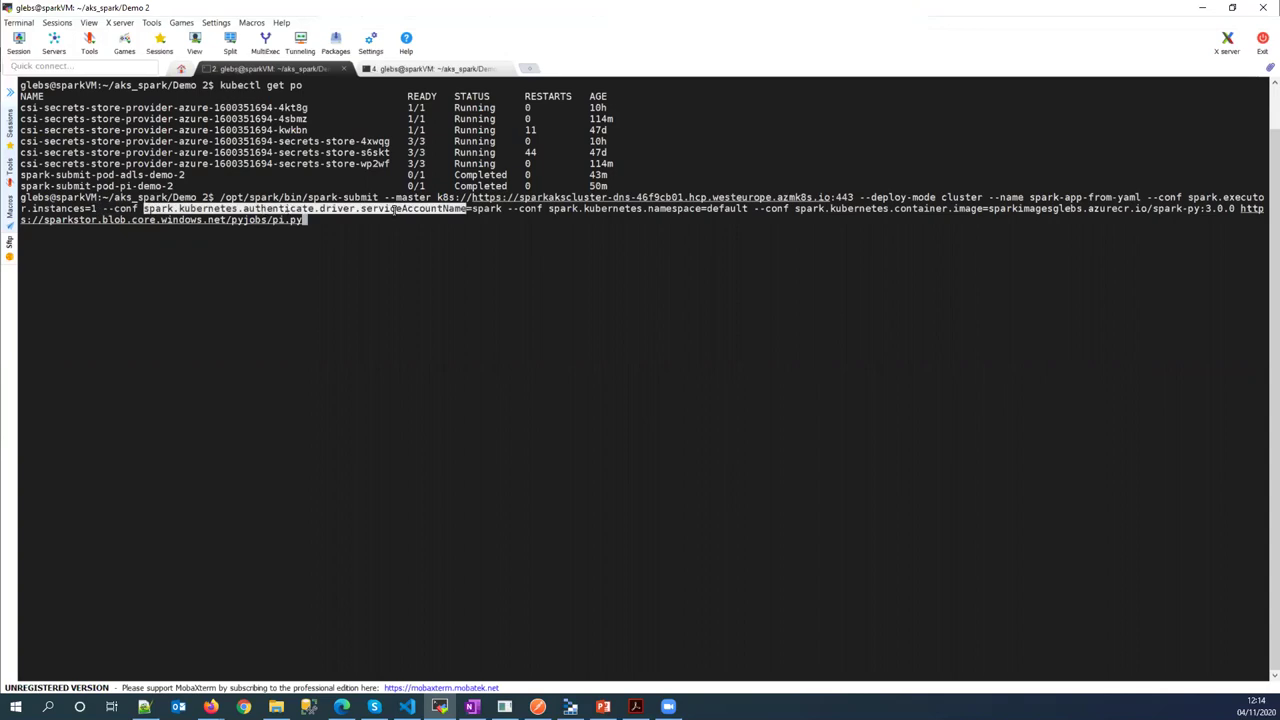
pyautogui.click(503, 226)
pyautogui.moveTo(557, 211); pyautogui.dragTo(748, 210)
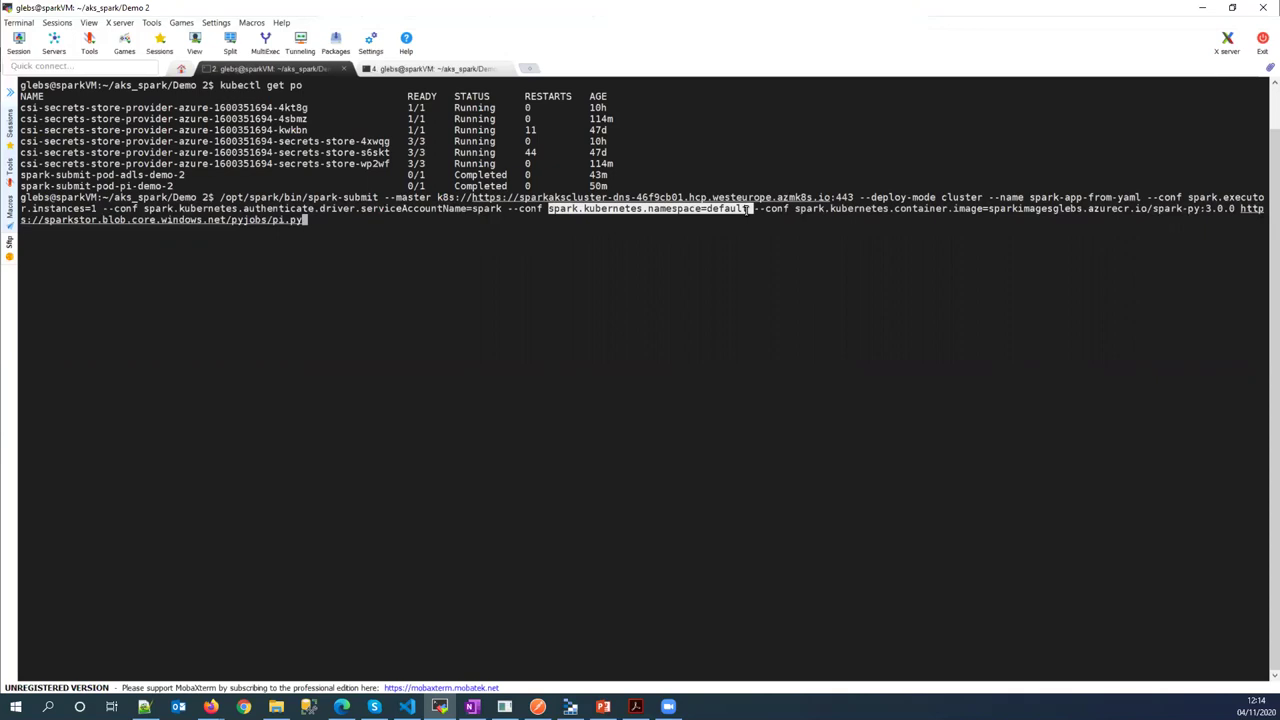
pyautogui.click(724, 234)
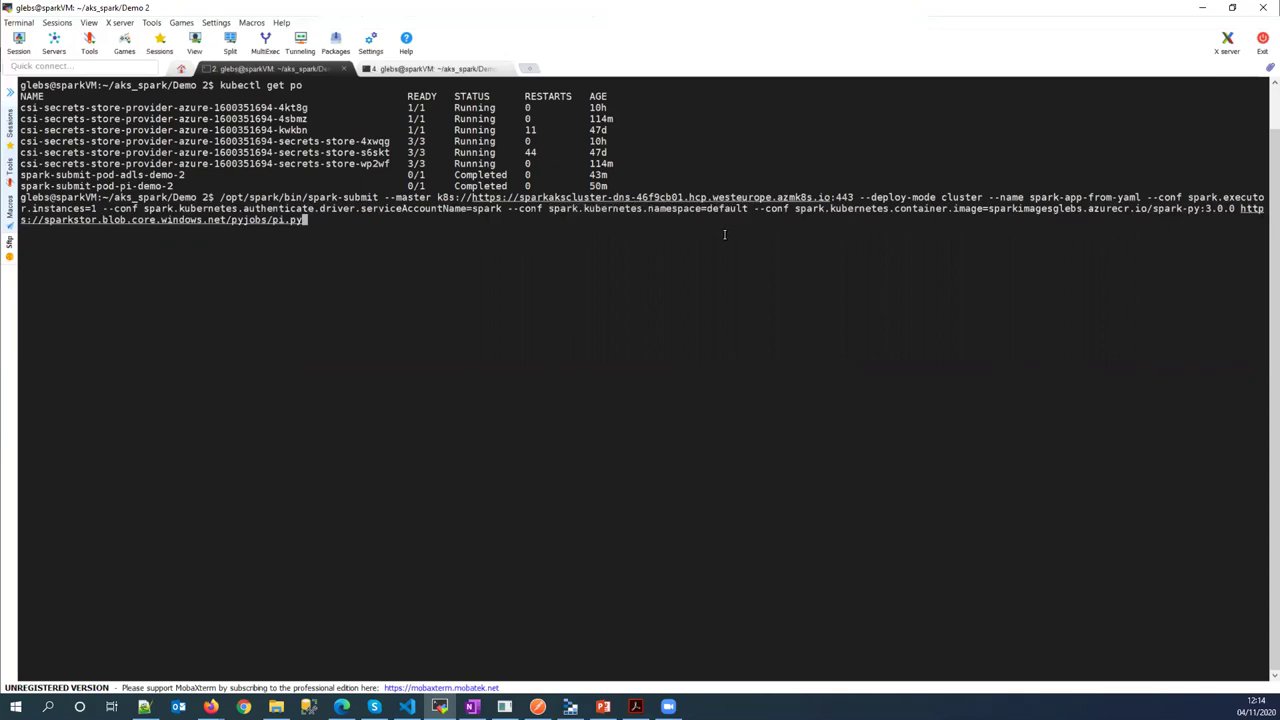
pyautogui.moveTo(795, 210); pyautogui.dragTo(1232, 208)
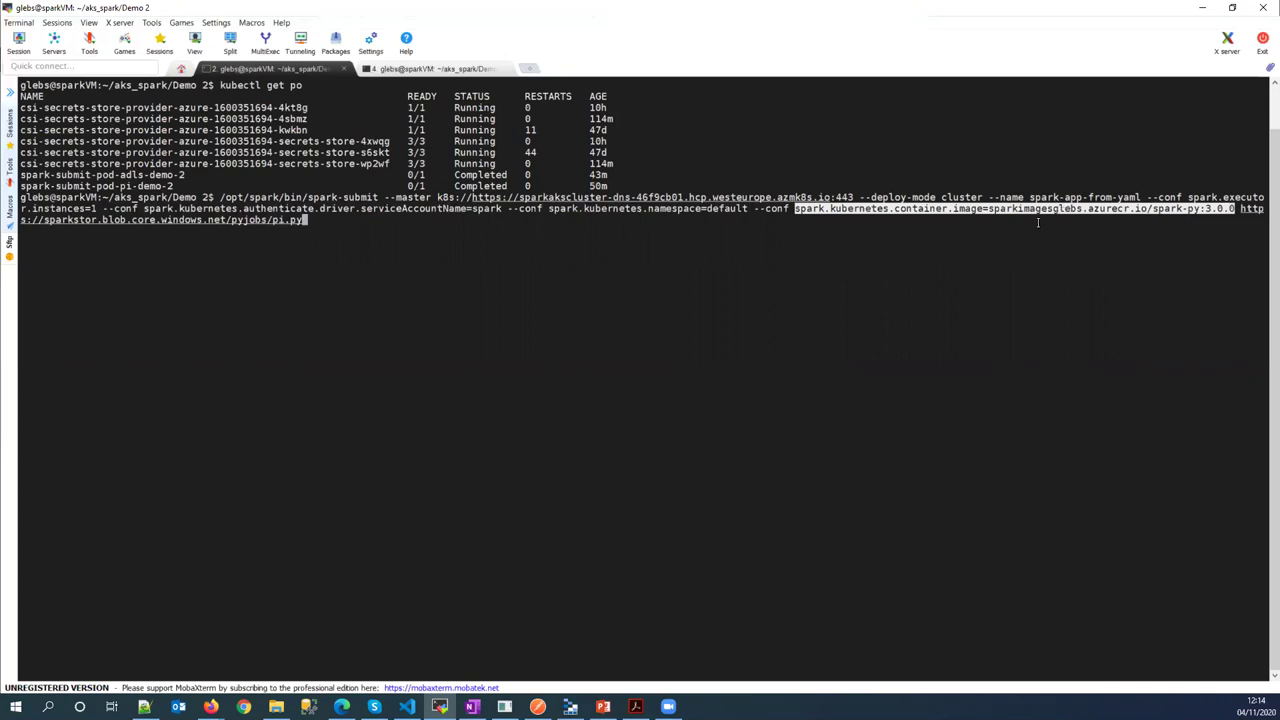
pyautogui.moveTo(305, 222); pyautogui.dragTo(1238, 208)
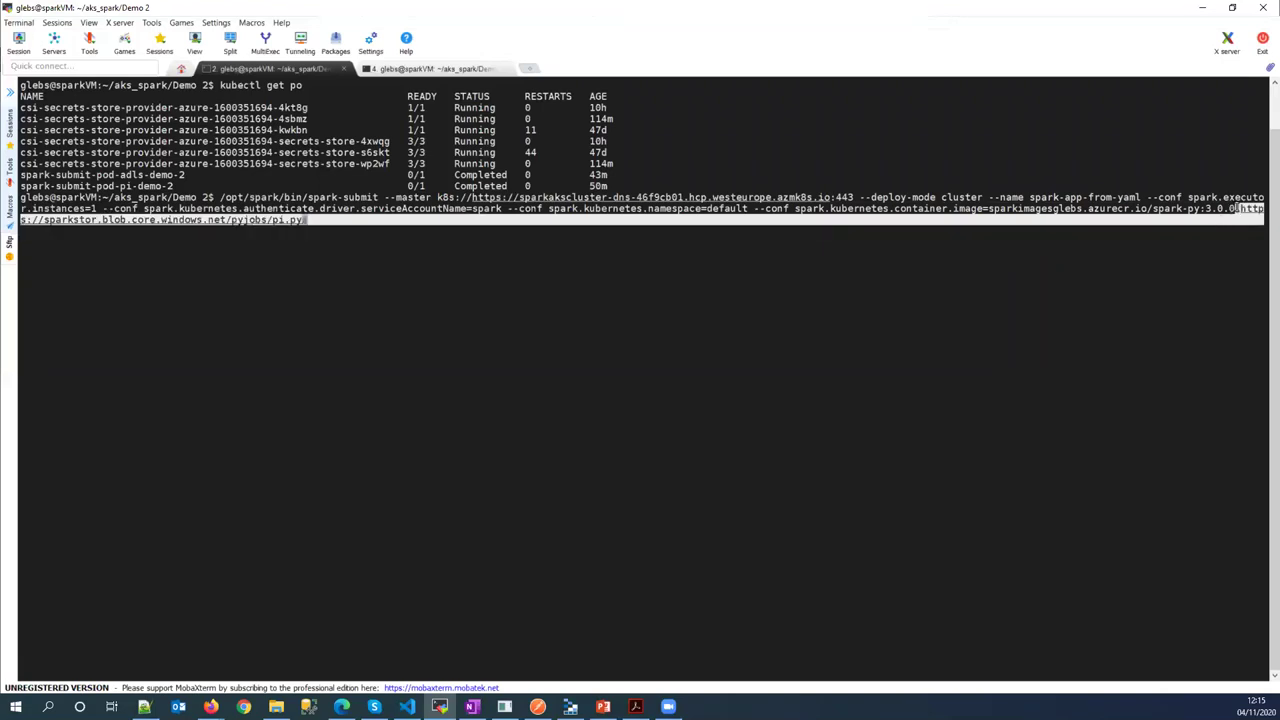
pyautogui.click(317, 247)
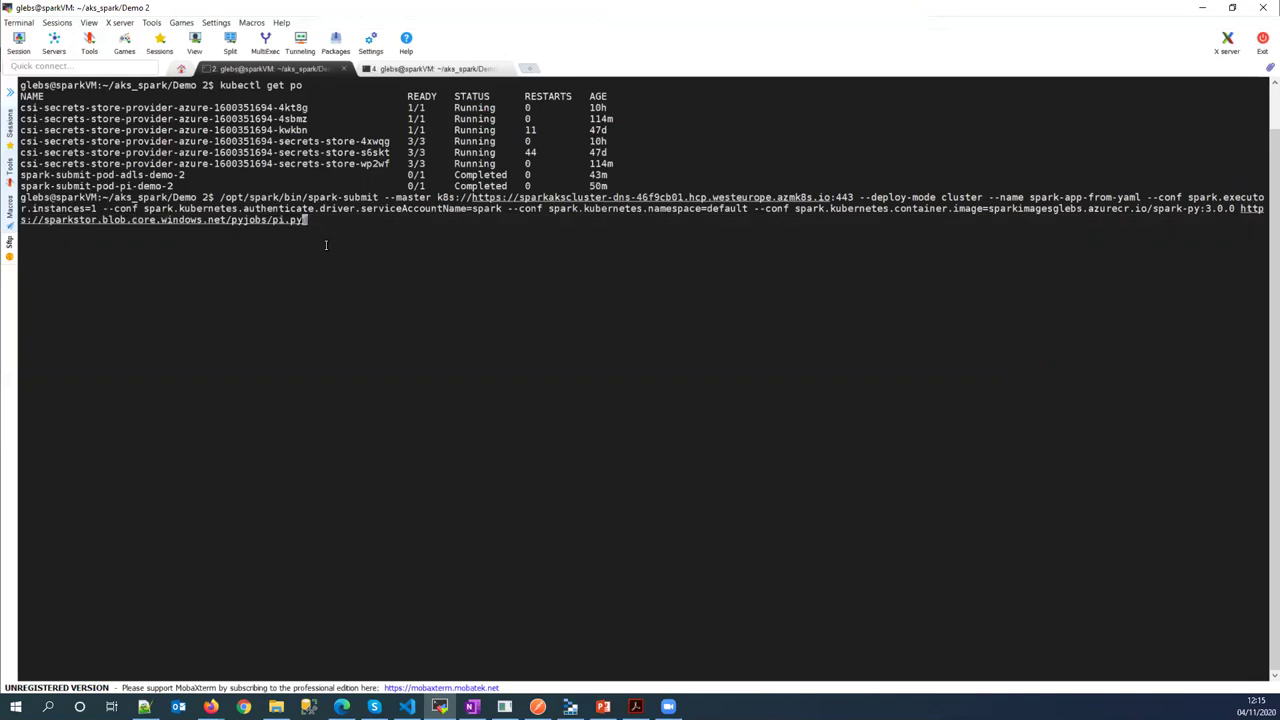
# In the second terminal session, clear the screen and start watching the pods with kubectl get po -w
pyautogui.click(414, 69)
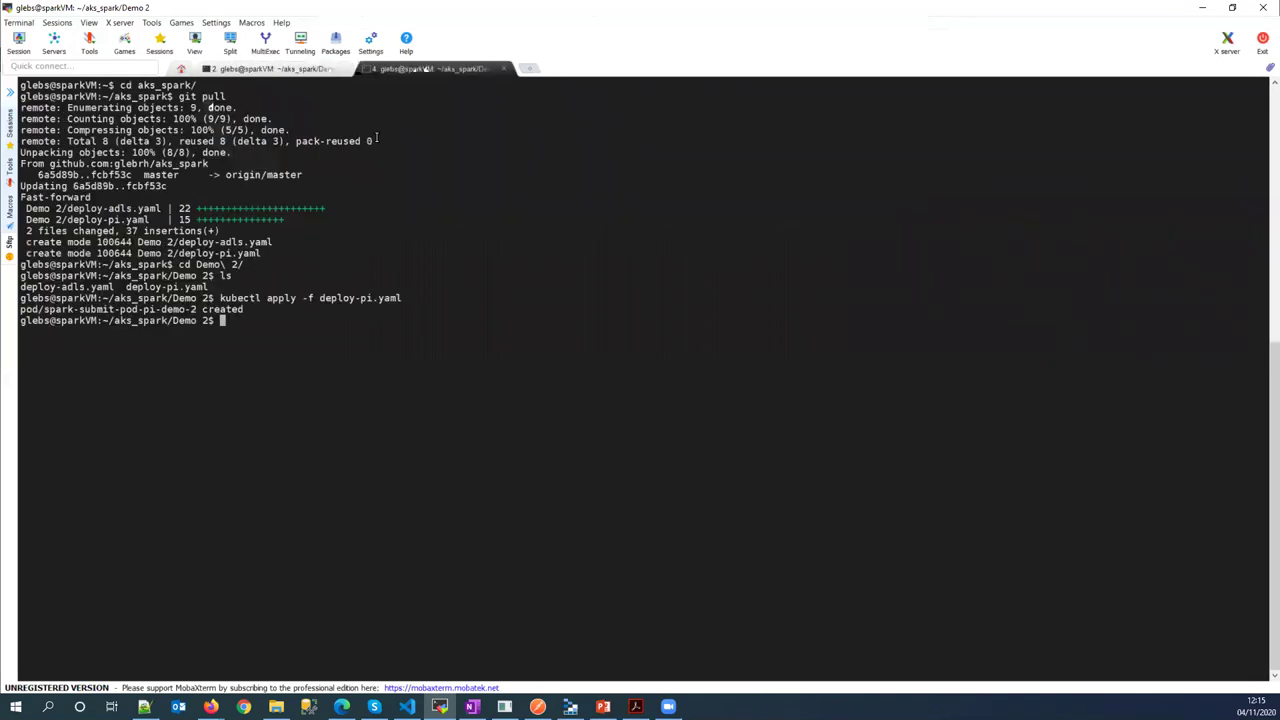
pyautogui.write('clear')
pyautogui.press('Return')
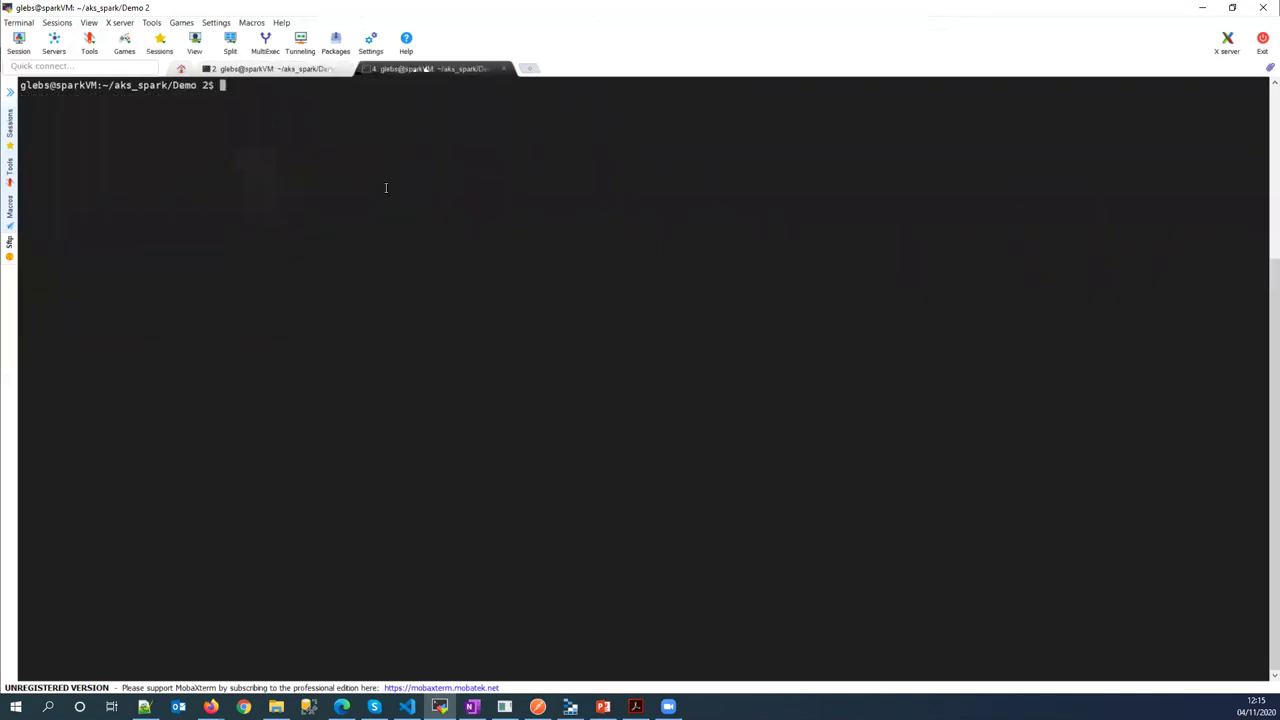
pyautogui.write('kubectl get po -w')
pyautogui.press('Return')
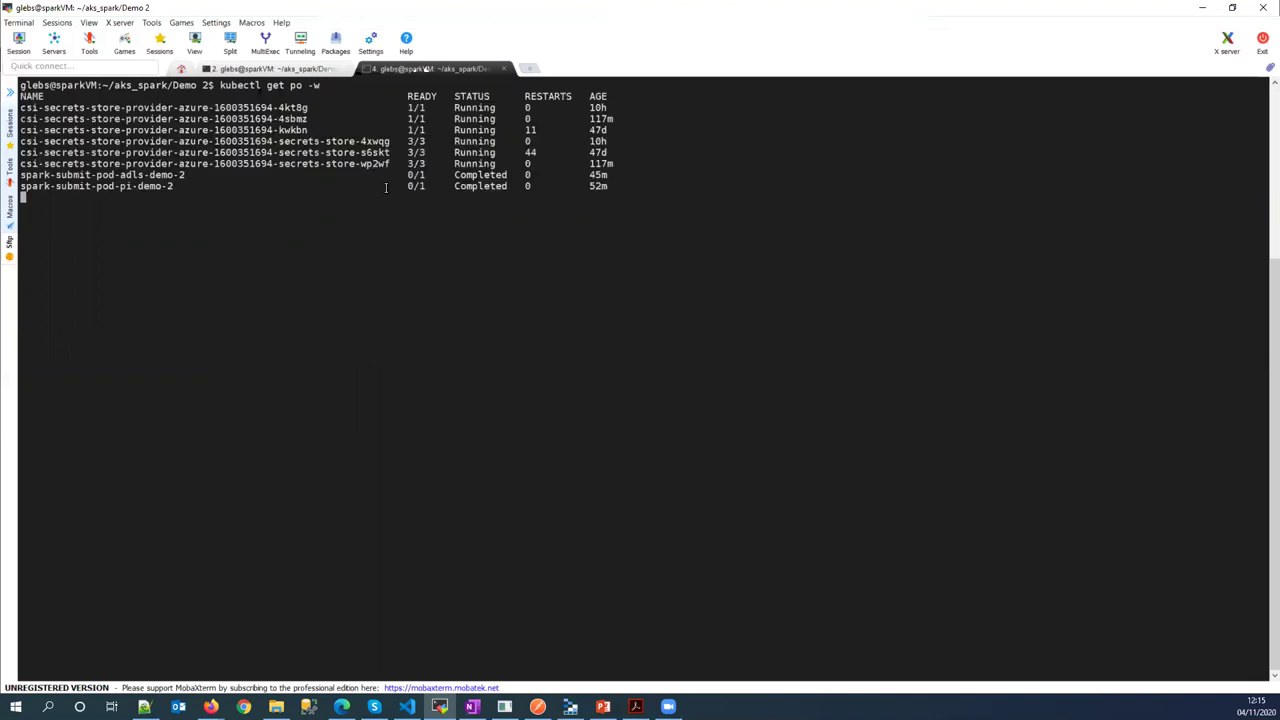
# Run the pasted spark-submit command in the first terminal session and return to the pod watch
pyautogui.click(284, 69)
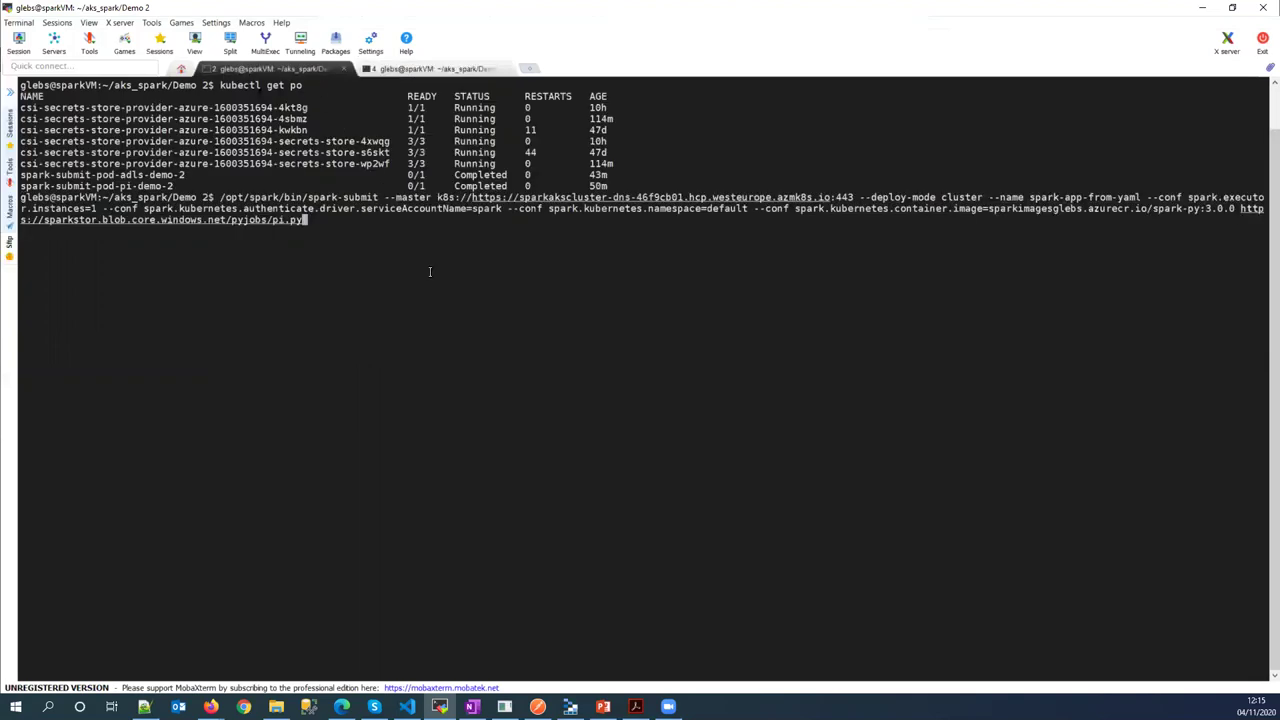
pyautogui.press('Return')
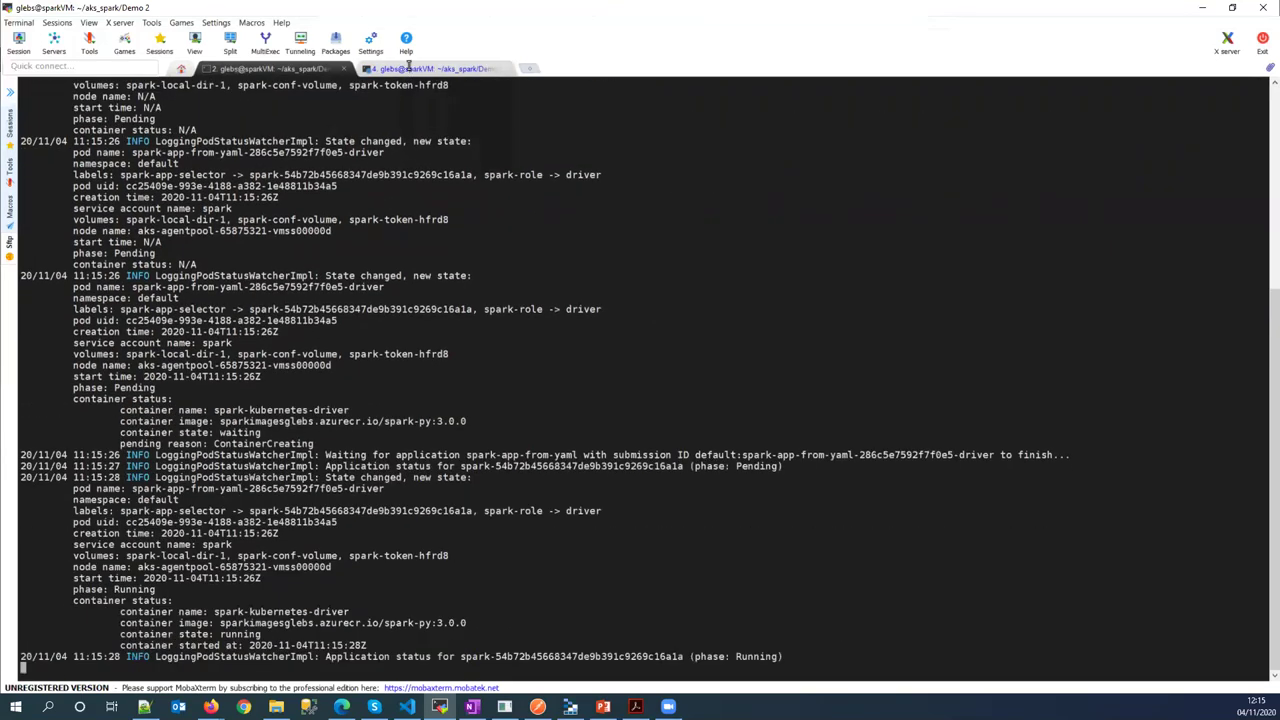
pyautogui.click(414, 70)
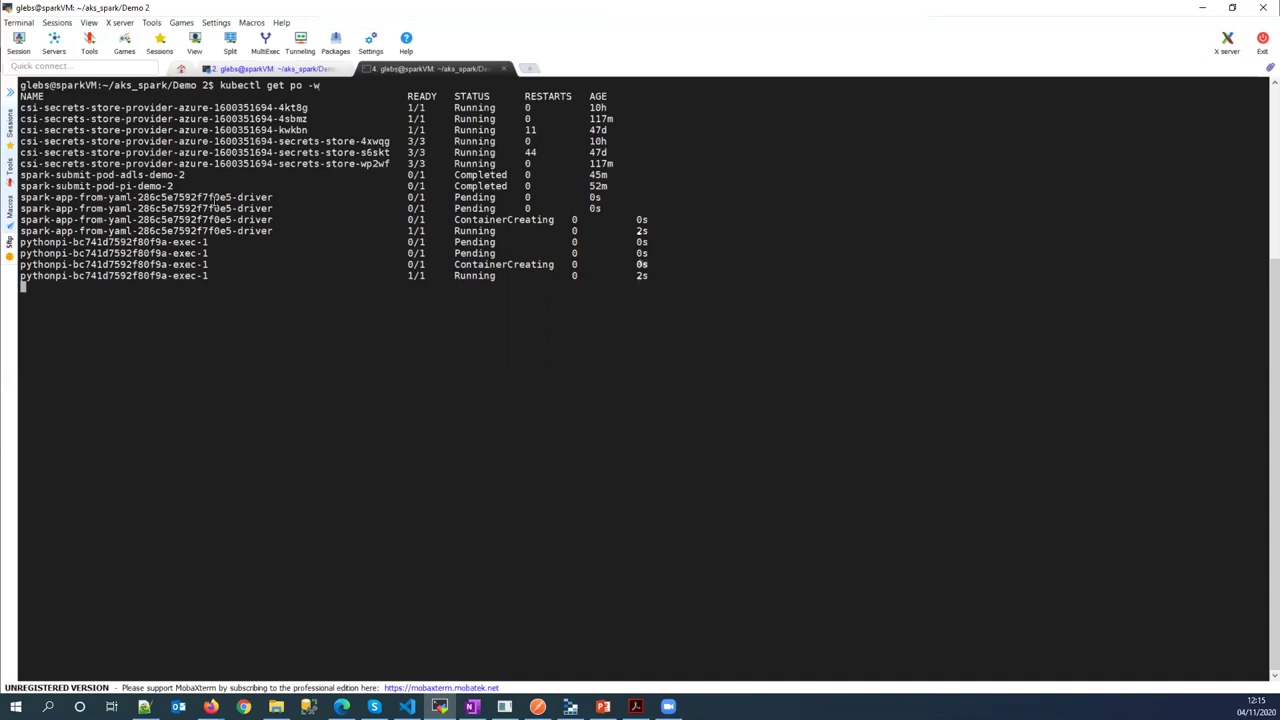
# Examine the spark-app-from-yaml driver and pythonpi executor pod entries, and stop the pod watch
pyautogui.doubleClick(198, 197)
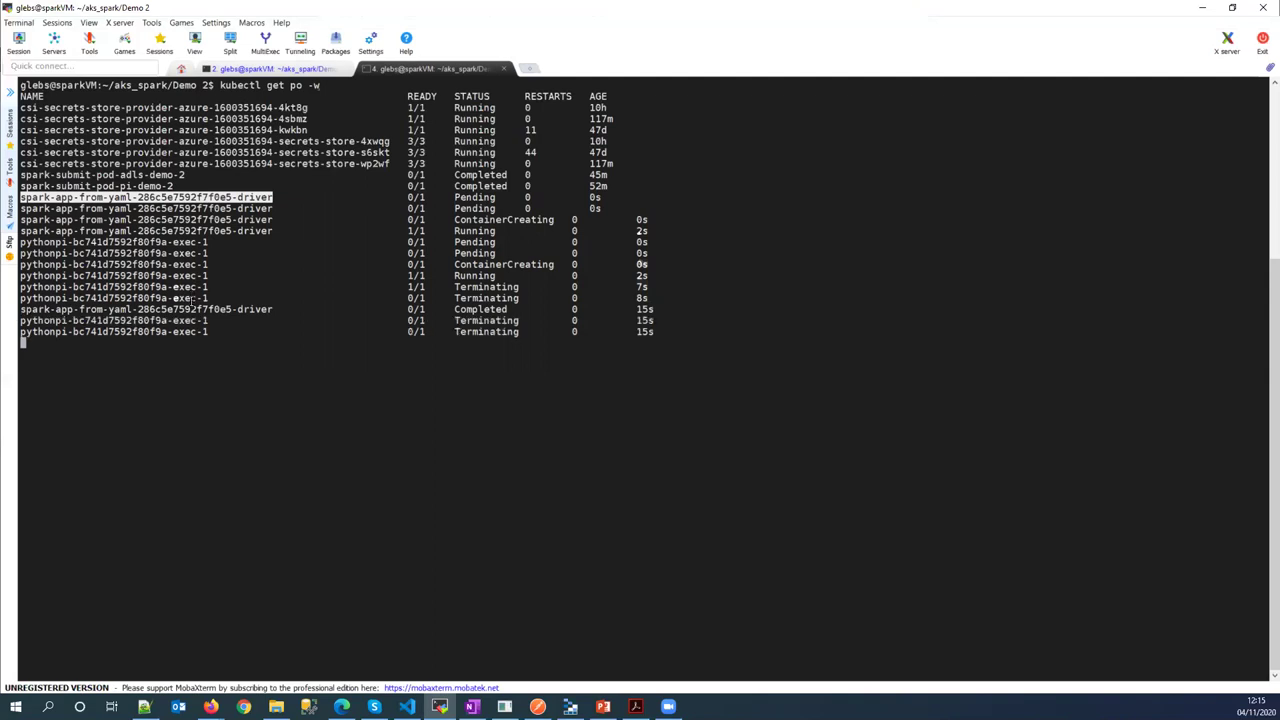
pyautogui.doubleClick(192, 297)
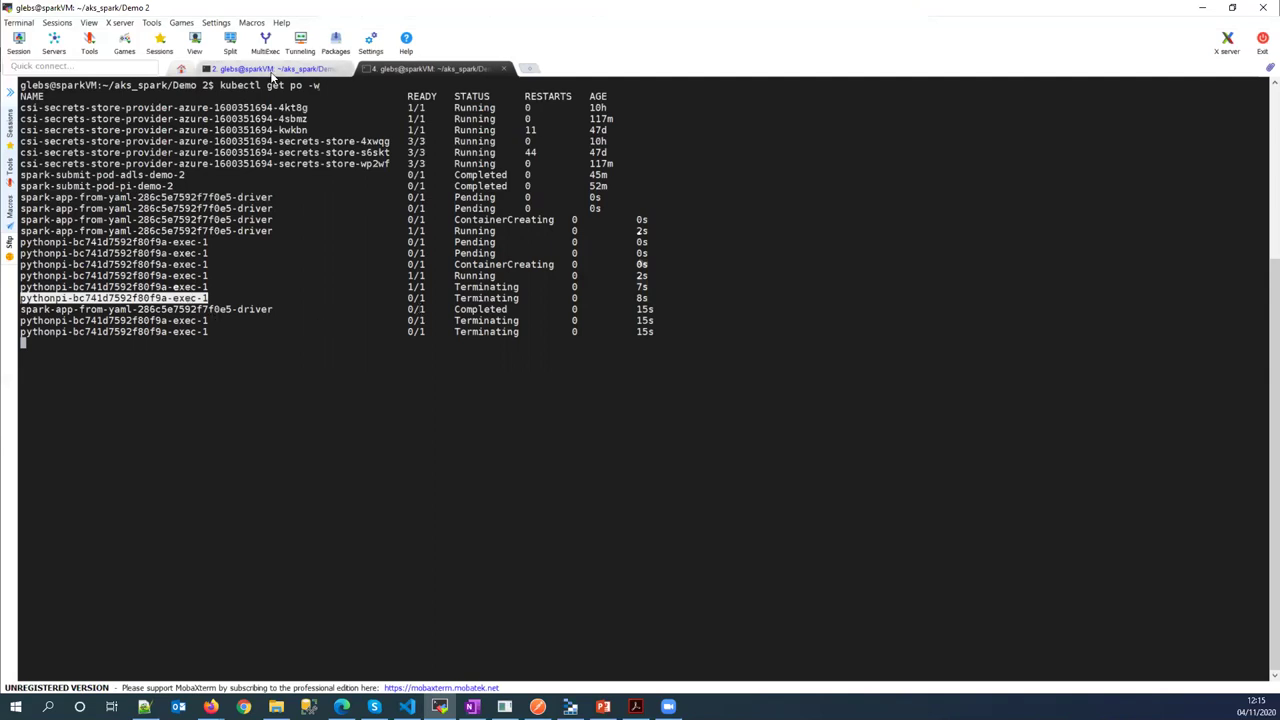
pyautogui.click(267, 389)
pyautogui.hotkey('ctrl', 'c')
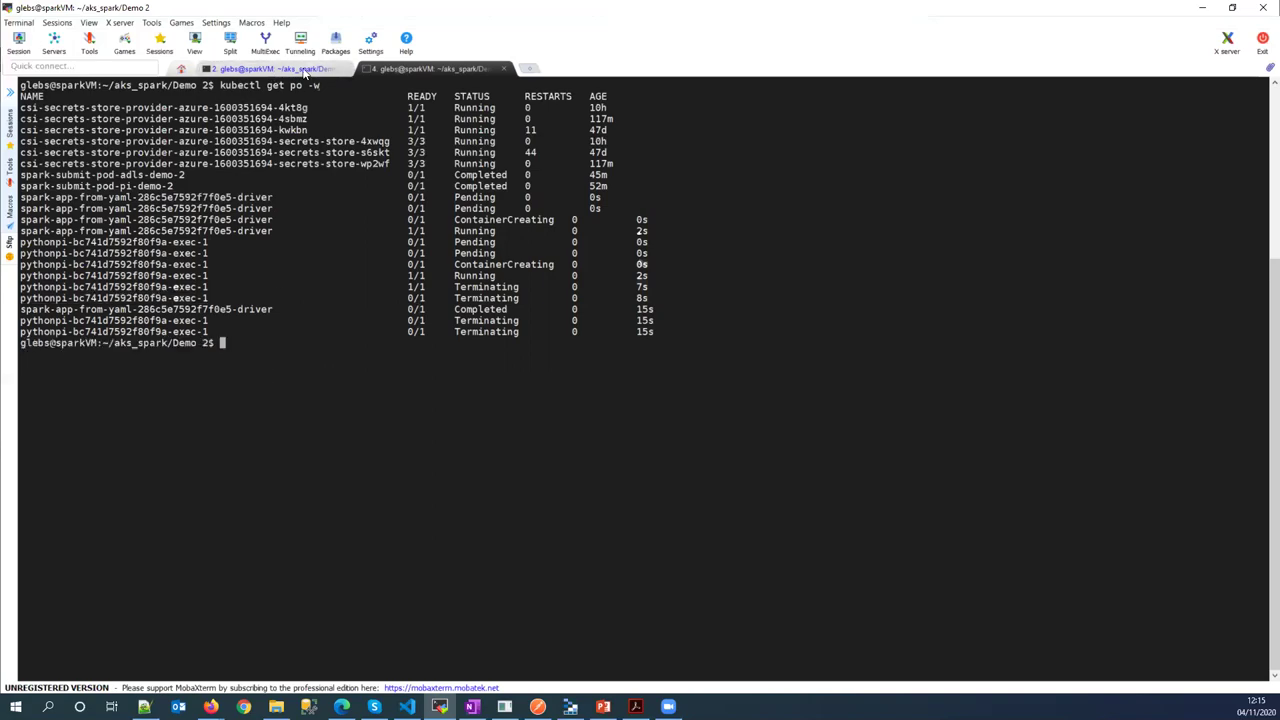
# Review the spark-submit output in the first terminal session and check the exit code with echo $?
pyautogui.click(305, 72)
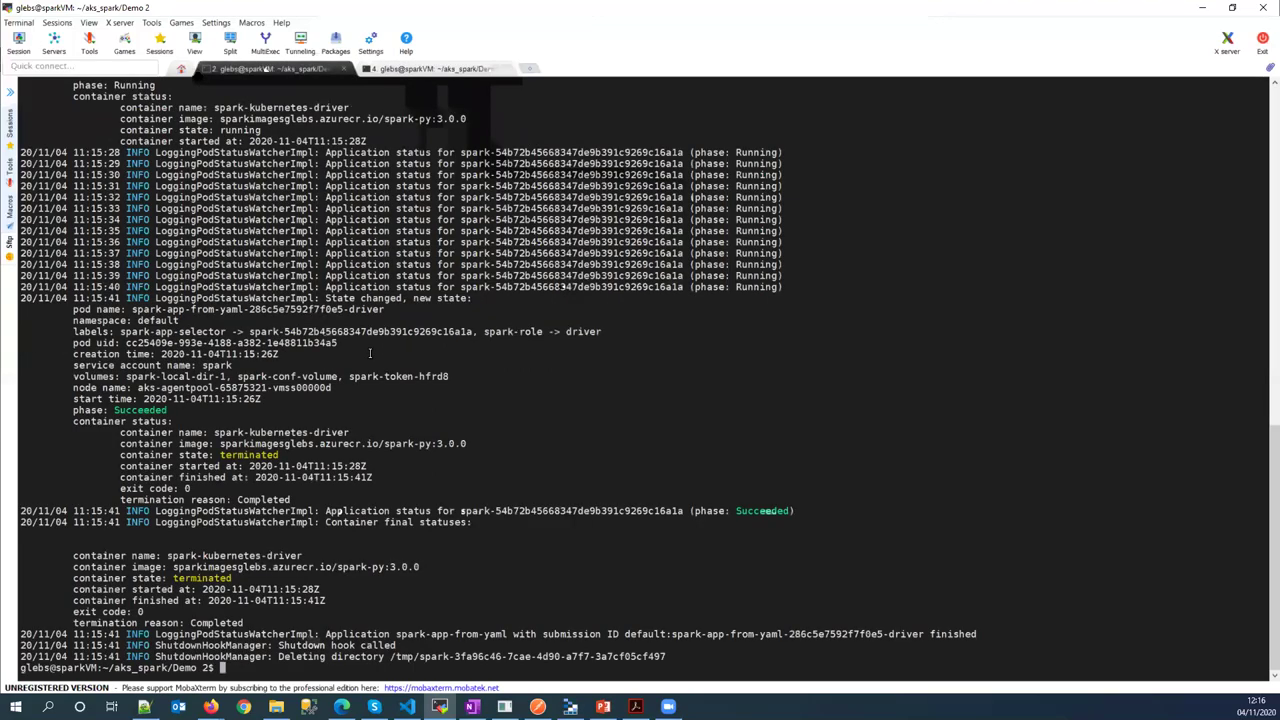
pyautogui.scroll(10, 1206, 551)
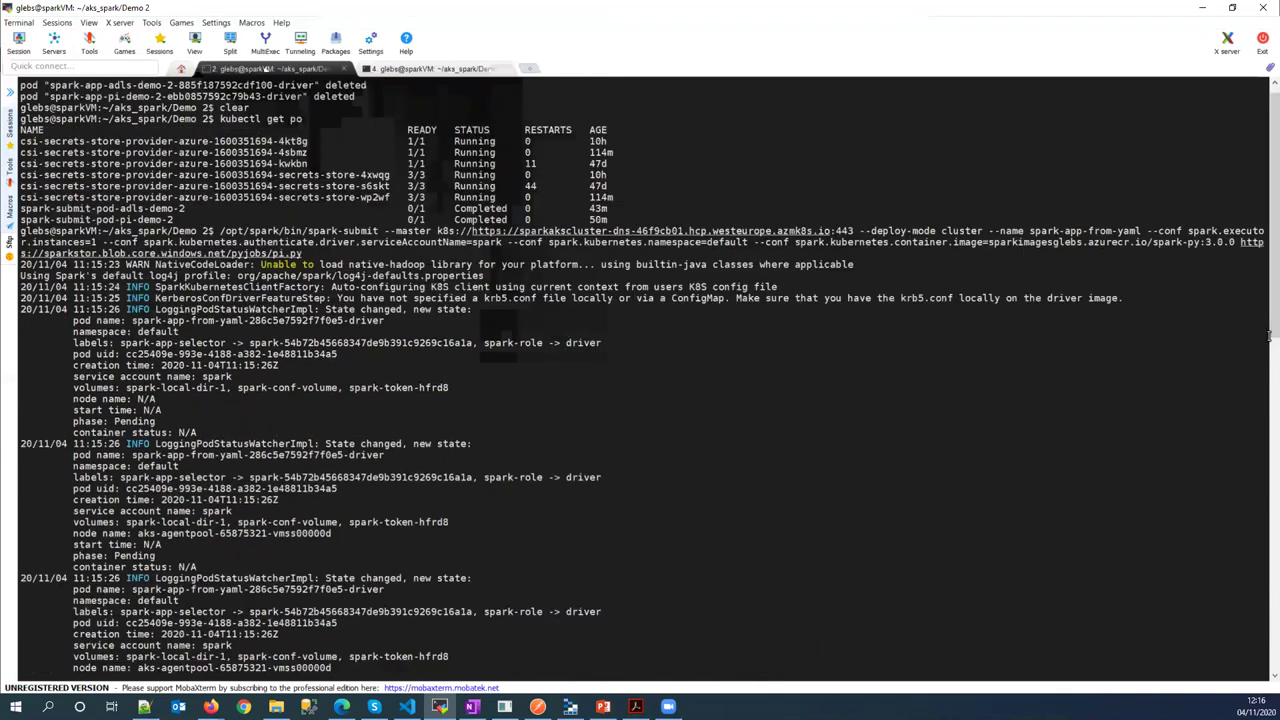
pyautogui.scroll(1, 1260, 290)
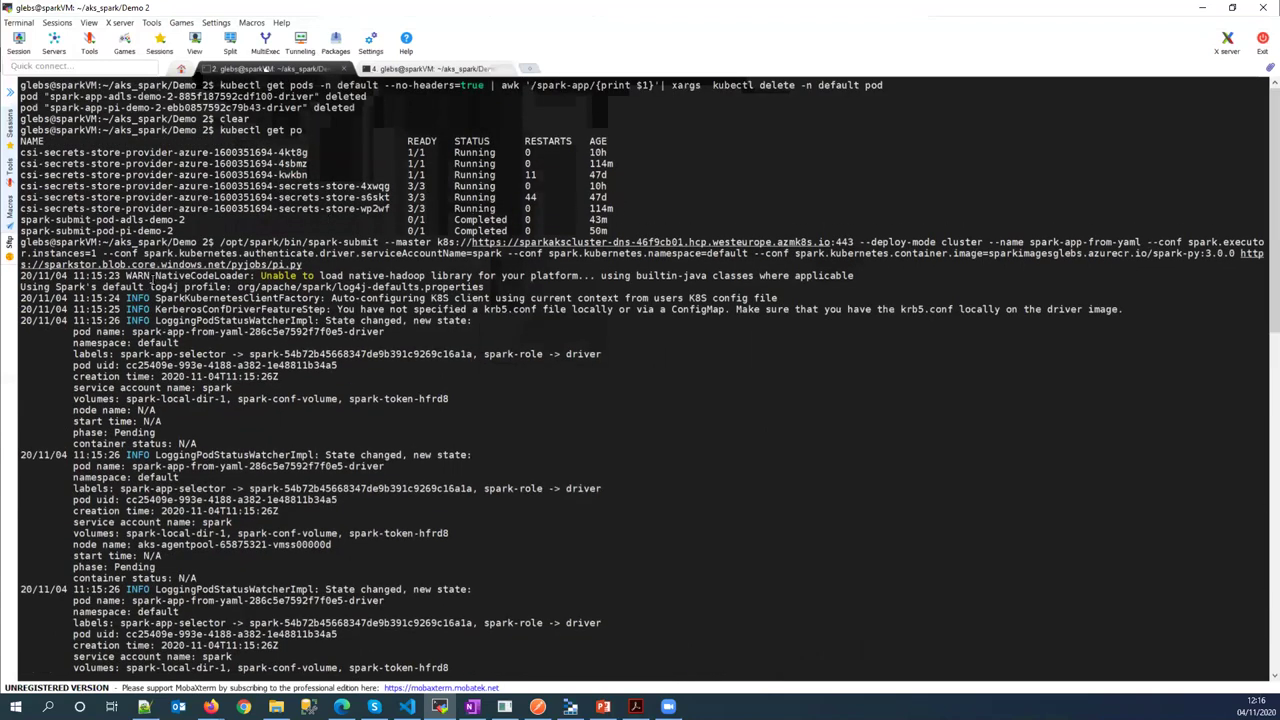
pyautogui.scroll(-15, 128, 276)
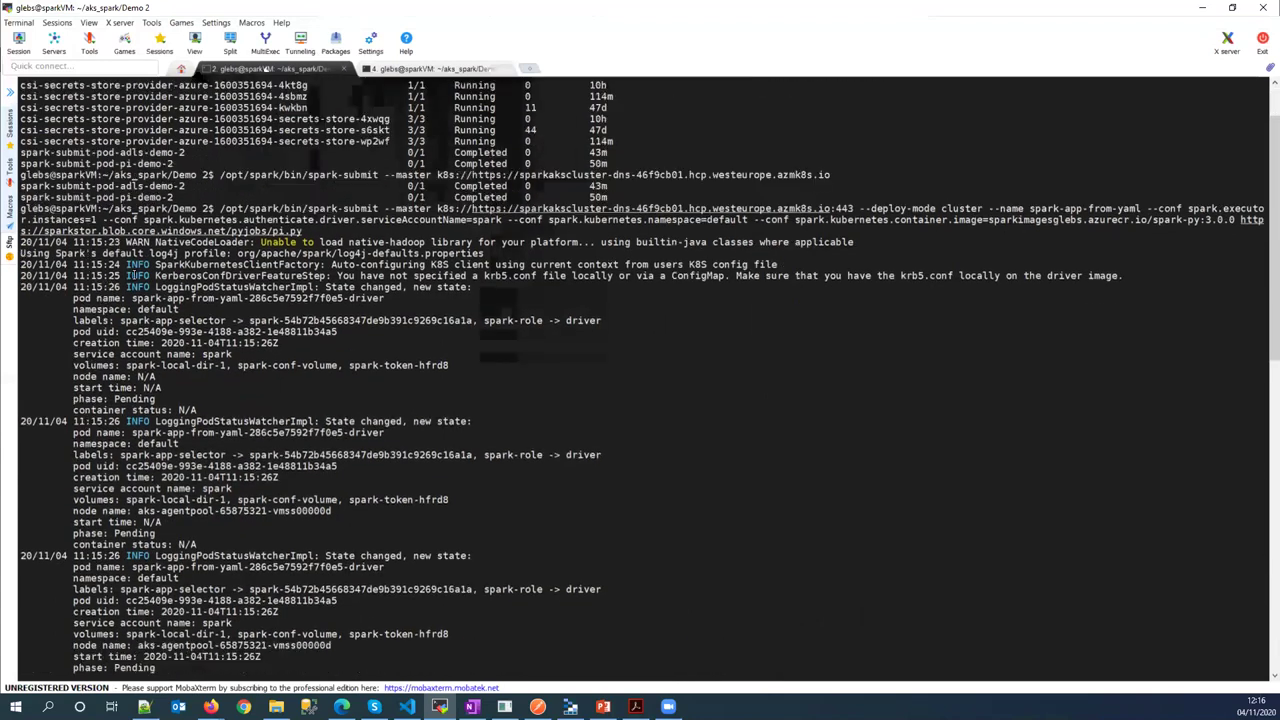
pyautogui.scroll(-6, 137, 287)
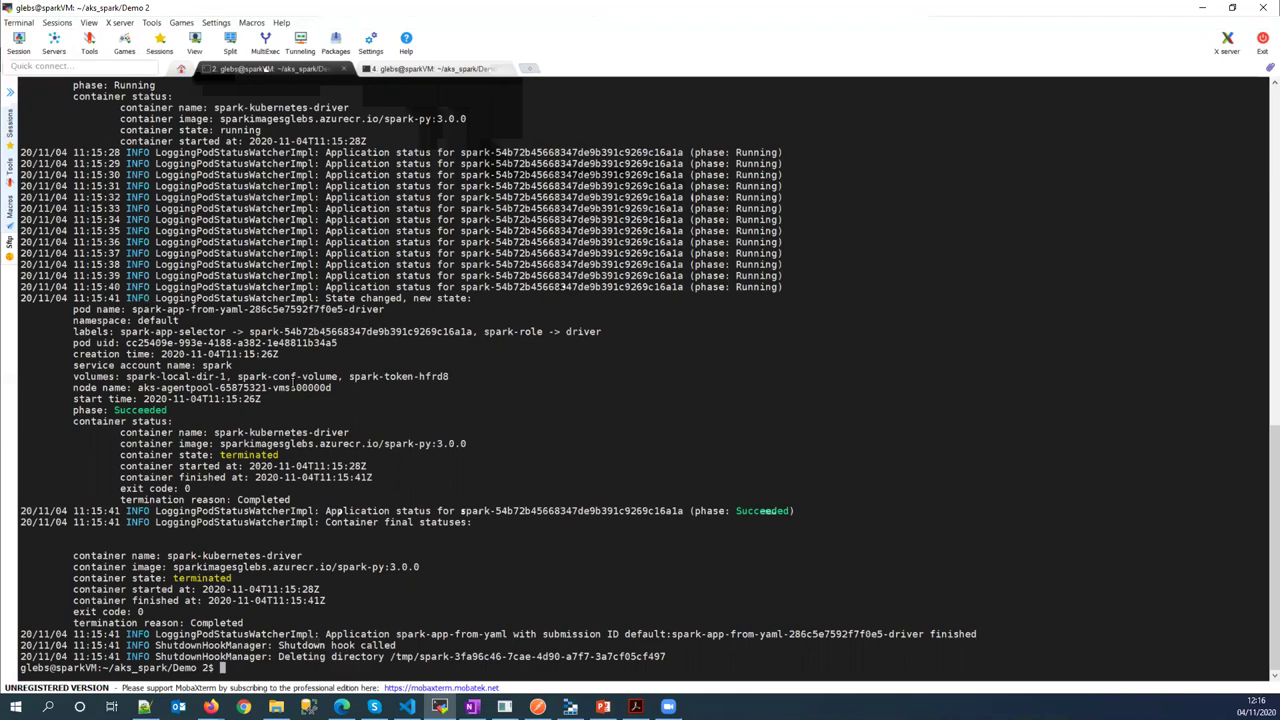
pyautogui.write('echo $?')
pyautogui.press('Return')
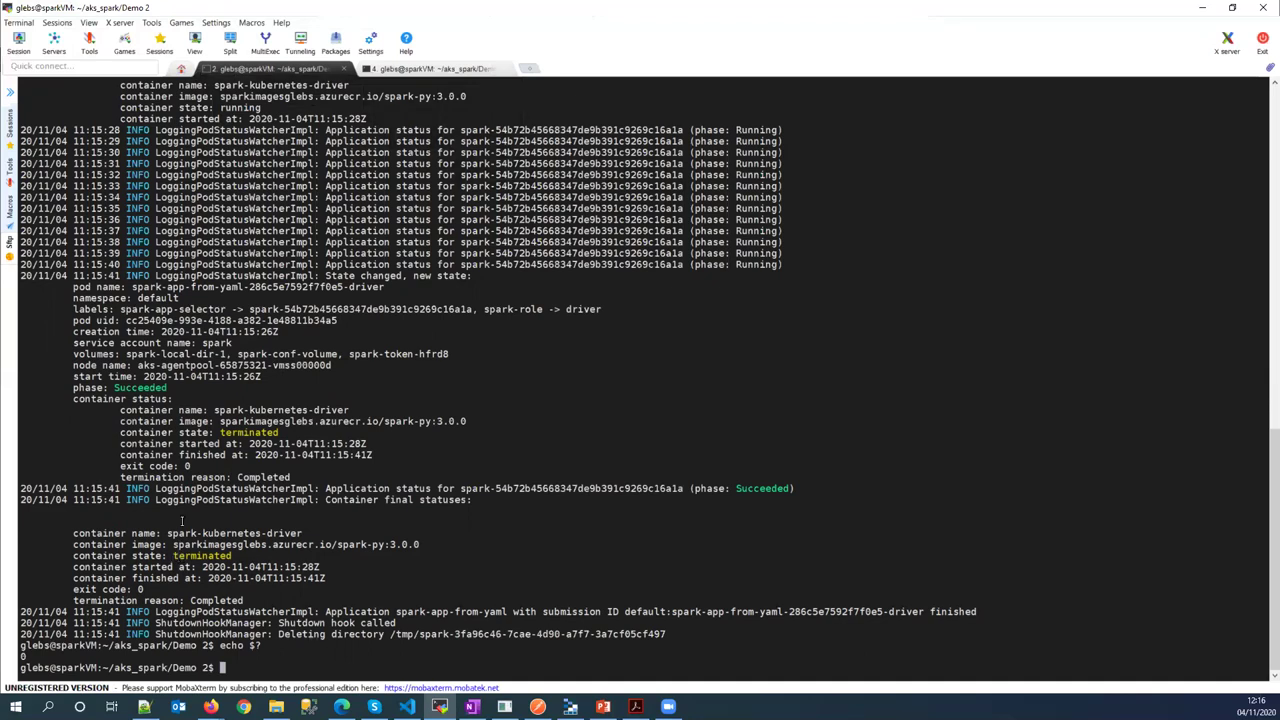
# In the second terminal session, clear the screen and list the pods with kubectl get po
pyautogui.click(377, 74)
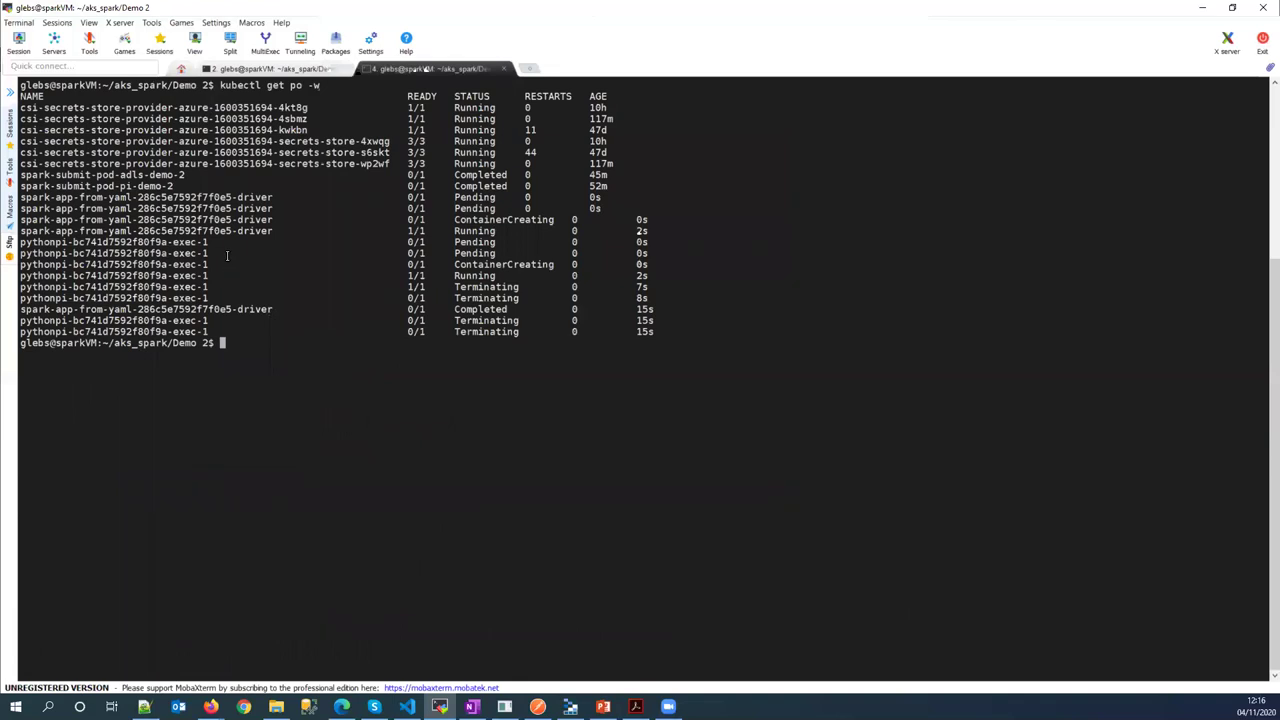
pyautogui.hotkey('ctrl', 'l')
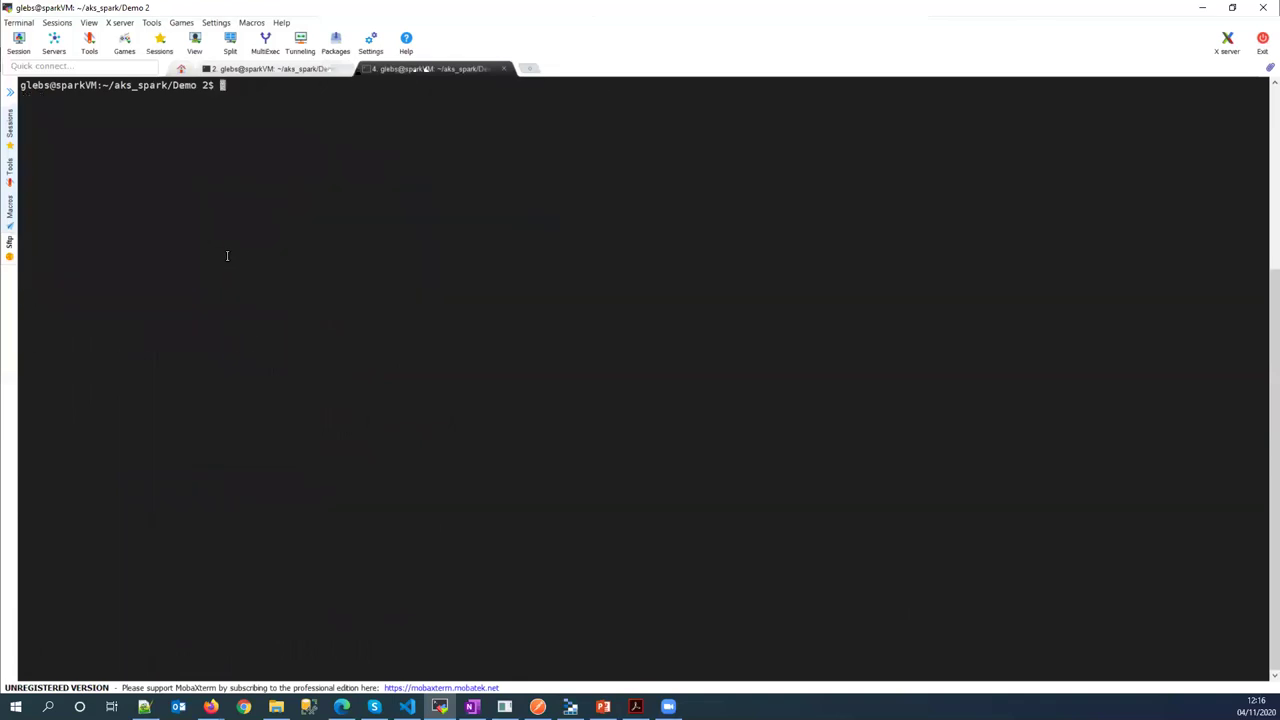
pyautogui.press('Up')
pyautogui.press('Up')
pyautogui.press('BackSpace')
pyautogui.press('BackSpace')
pyautogui.press('BackSpace')
pyautogui.press('Return')
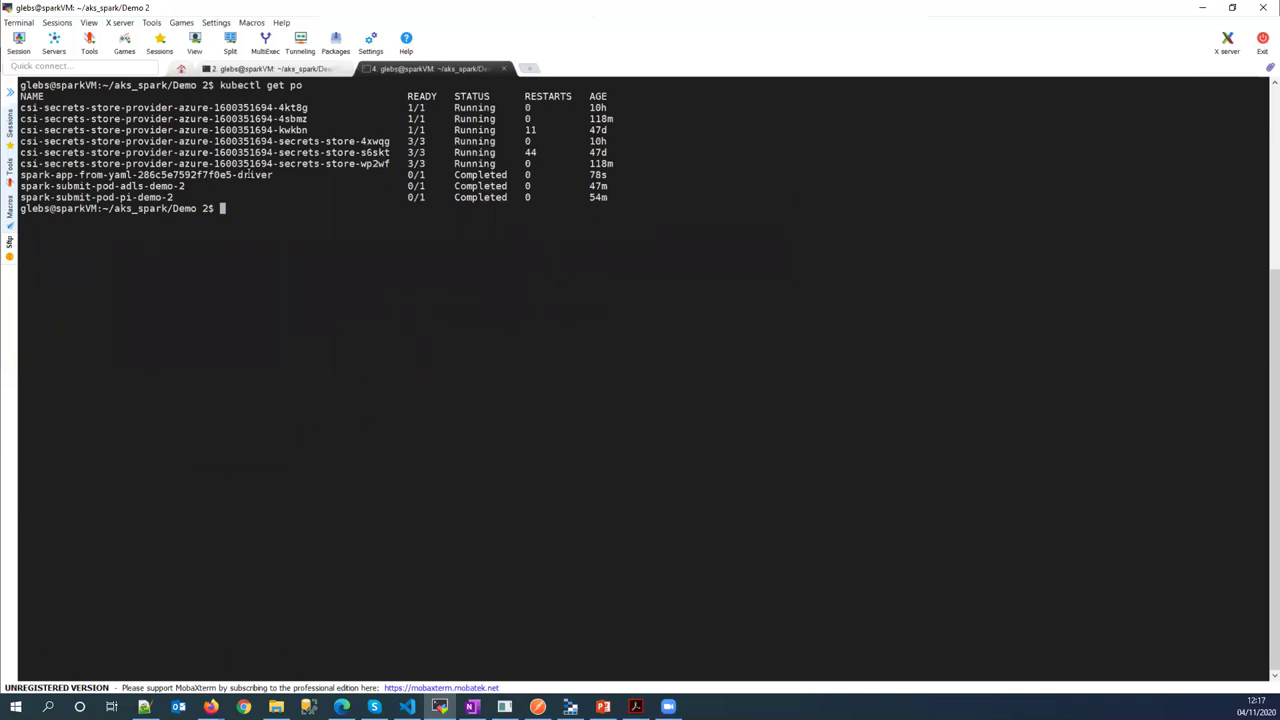
# Copy the spark-app-from-yaml driver pod's name and print that pod's log with kubectl logs
pyautogui.doubleClick(236, 175)
pyautogui.click(248, 209)
pyautogui.doubleClick(230, 175)
pyautogui.click(237, 209)
pyautogui.write('kubectl logs')
pyautogui.rightClick(237, 209)
pyautogui.press('Return')
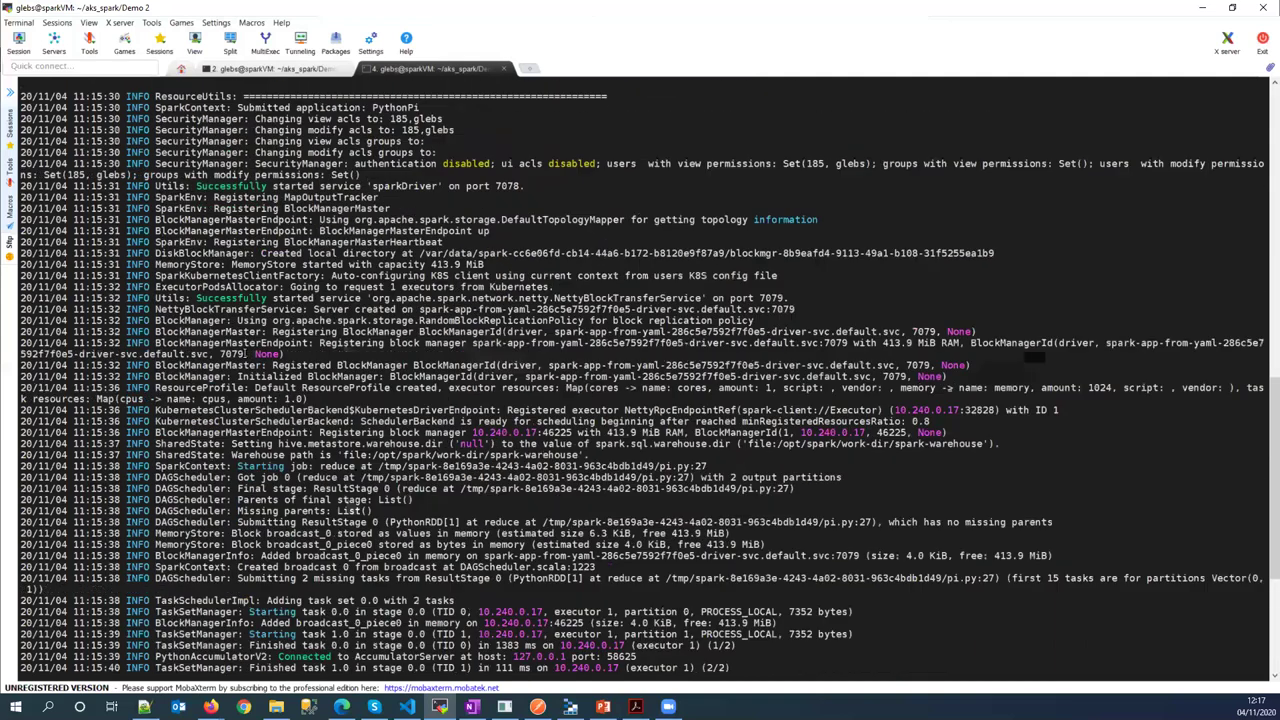
# Examine the driver log from the log4j profile line down to the job's computed Pi result
pyautogui.scroll(9, 245, 353)
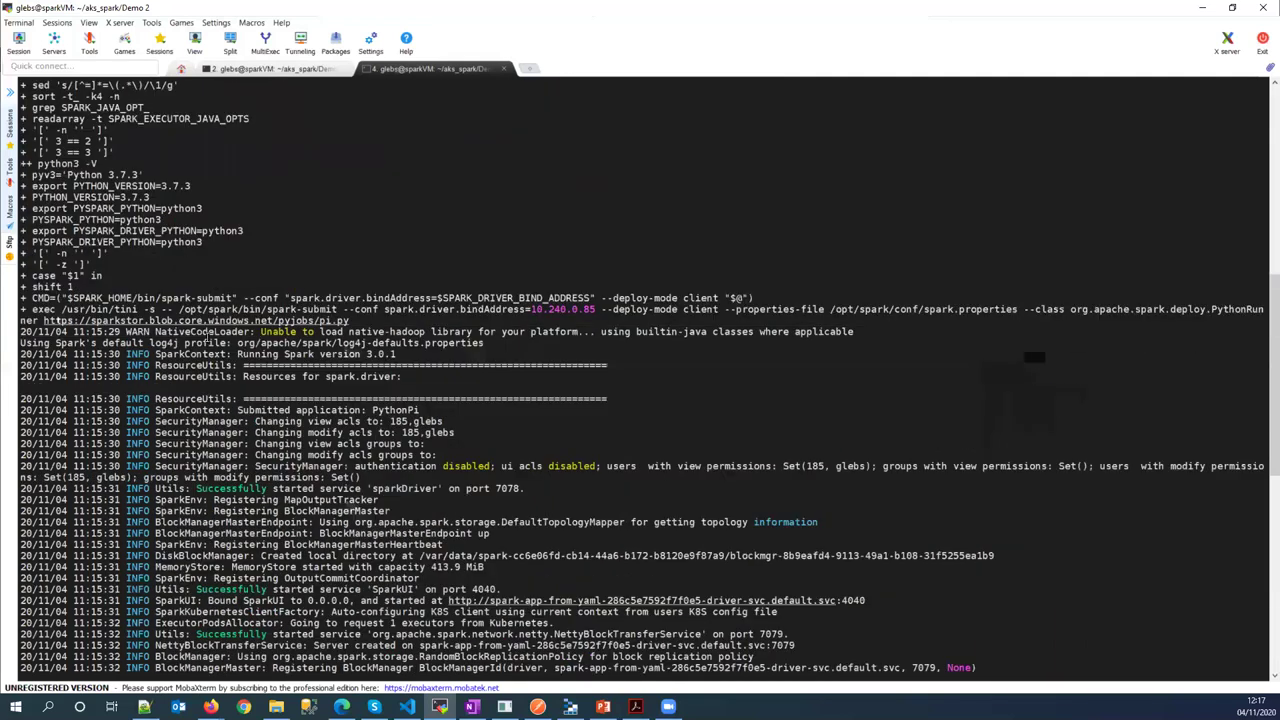
pyautogui.doubleClick(165, 309)
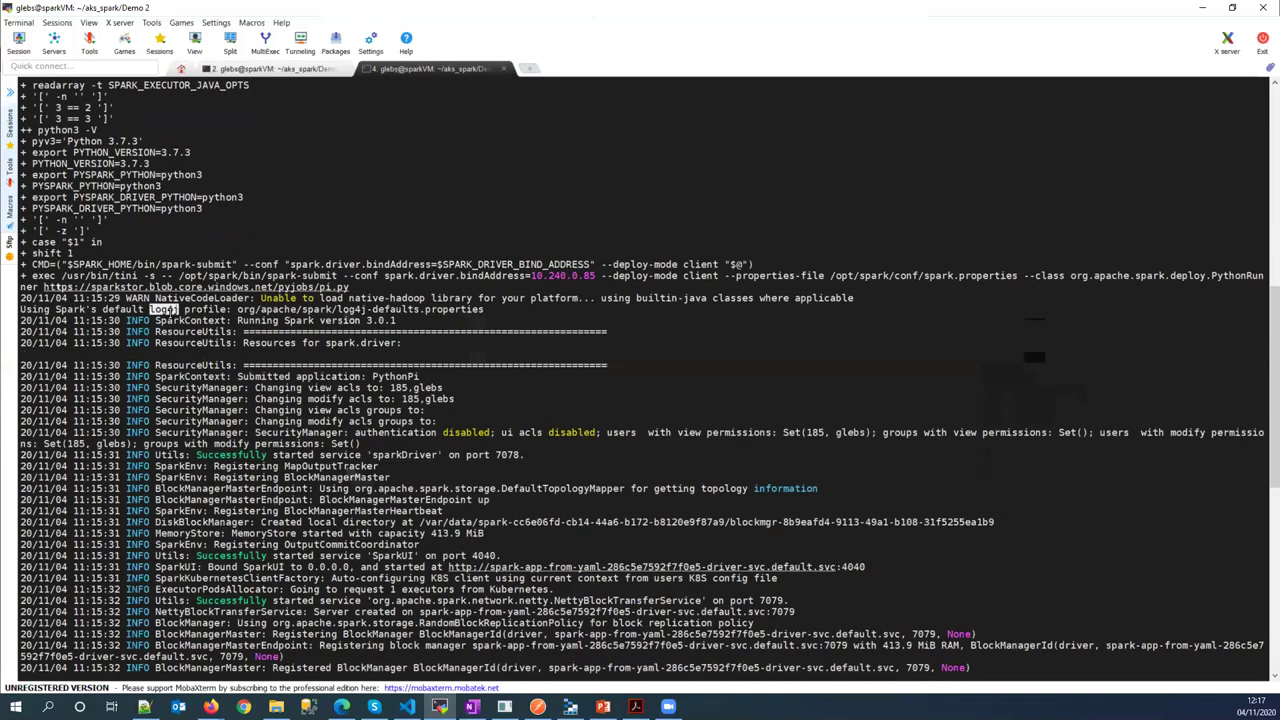
pyautogui.scroll(-6, 165, 330)
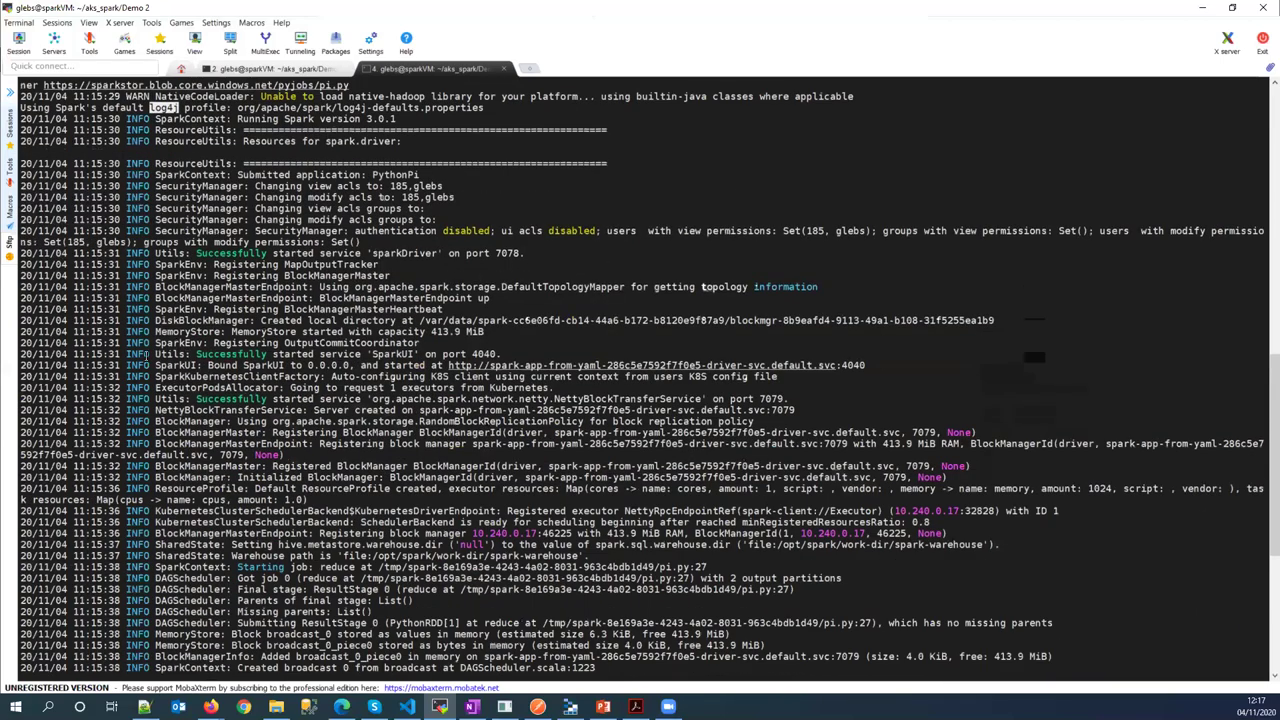
pyautogui.scroll(-10, 147, 355)
pyautogui.tripleClick(49, 497)
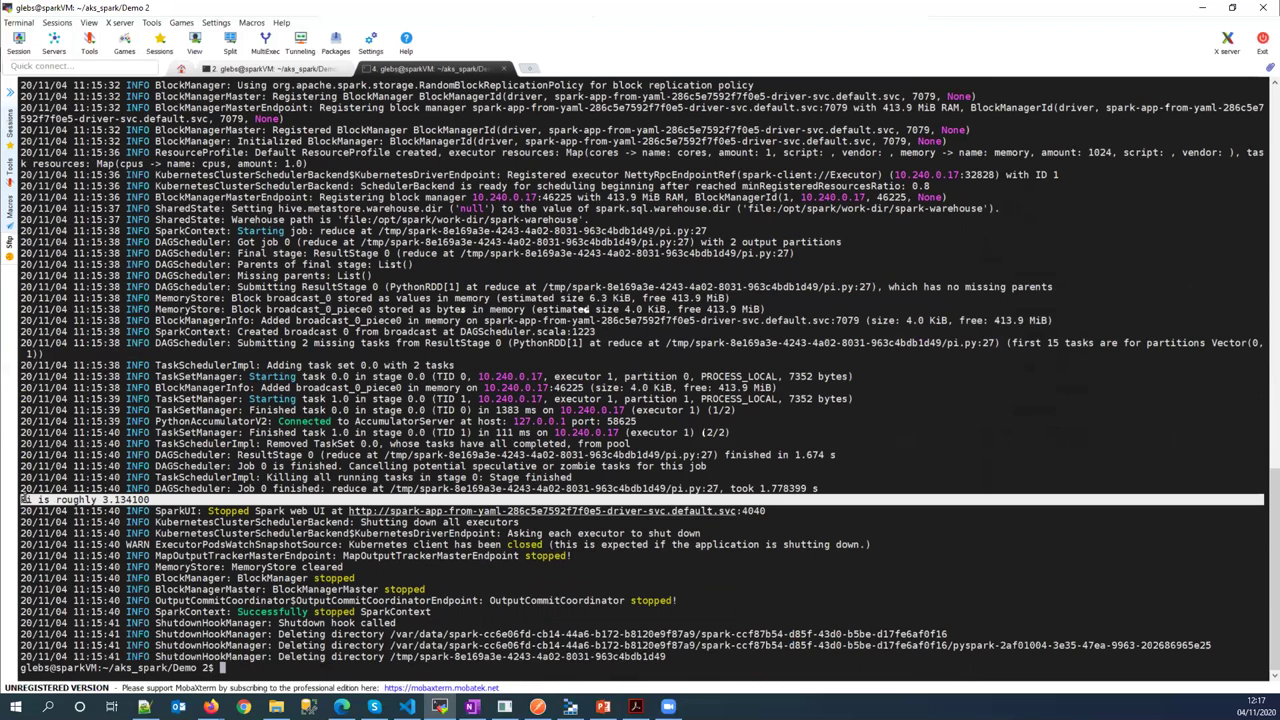
pyautogui.click(131, 376)
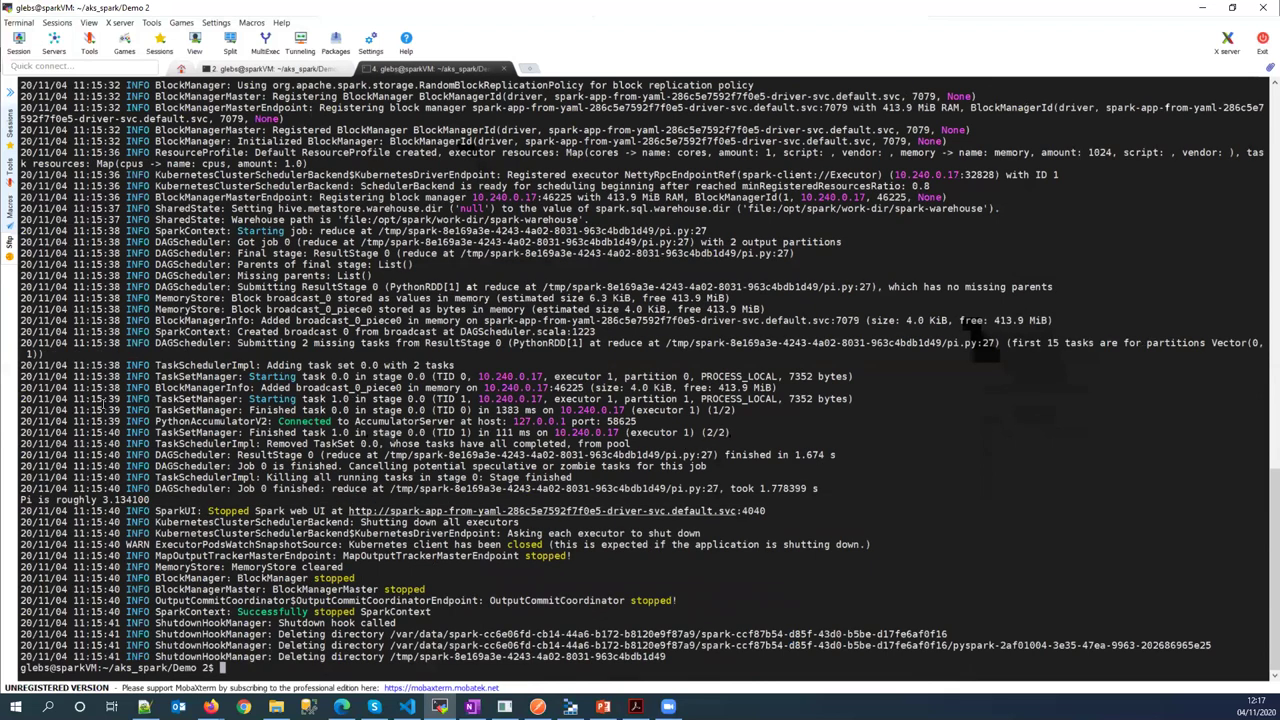
# Switch to the Edge browser and review the How it works and Docker Images sections of Spark's Running on Kubernetes docs
pyautogui.hotkey('ctrl', 'Tab')
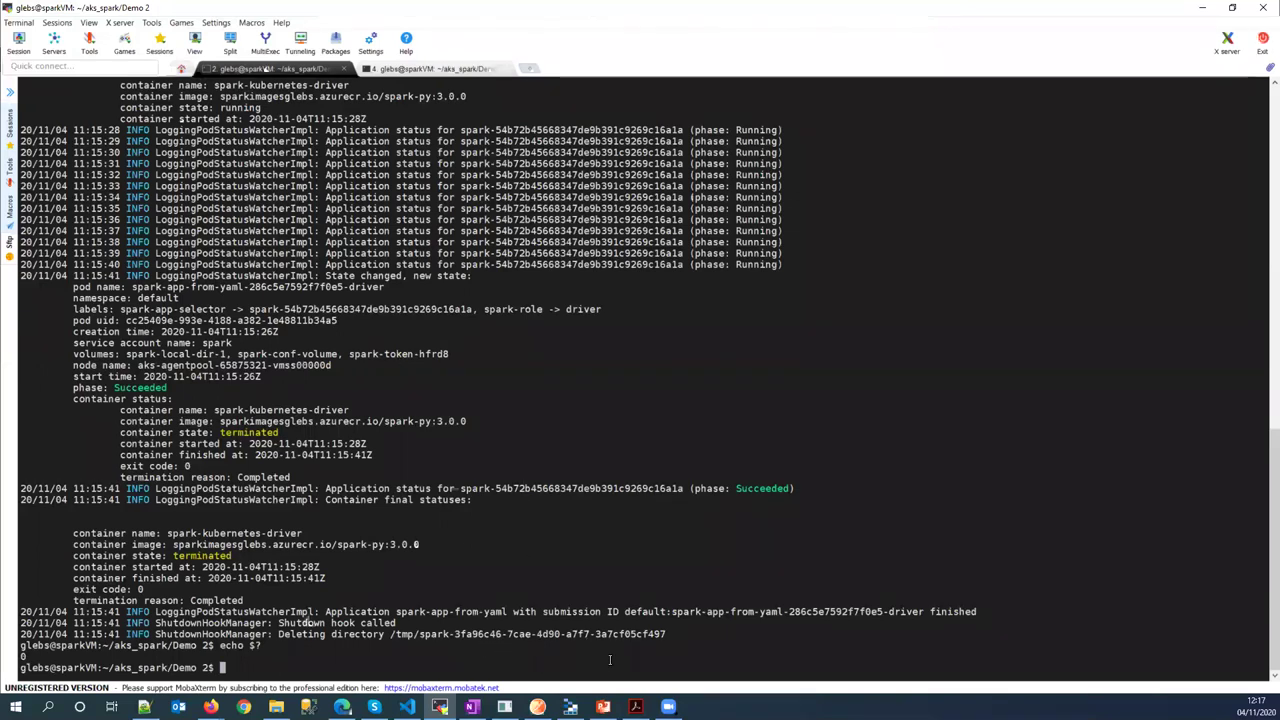
pyautogui.click(603, 707)
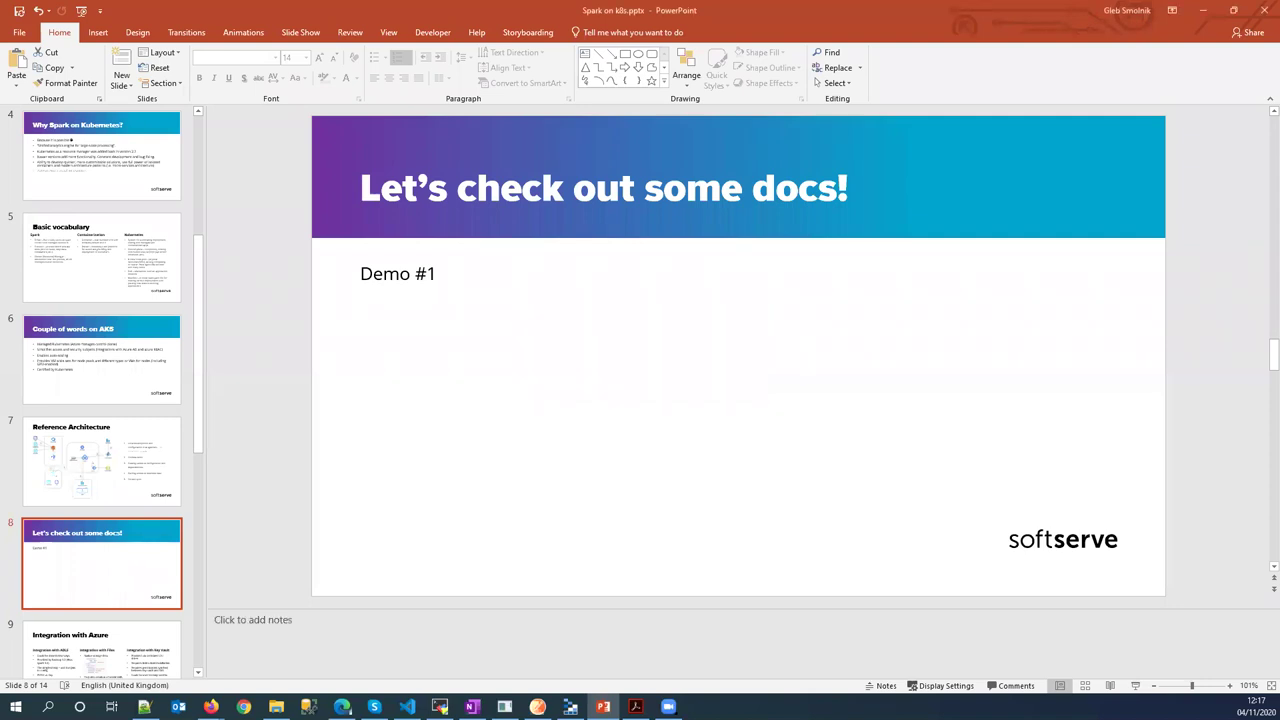
pyautogui.hotkey('alt', 'Tab')
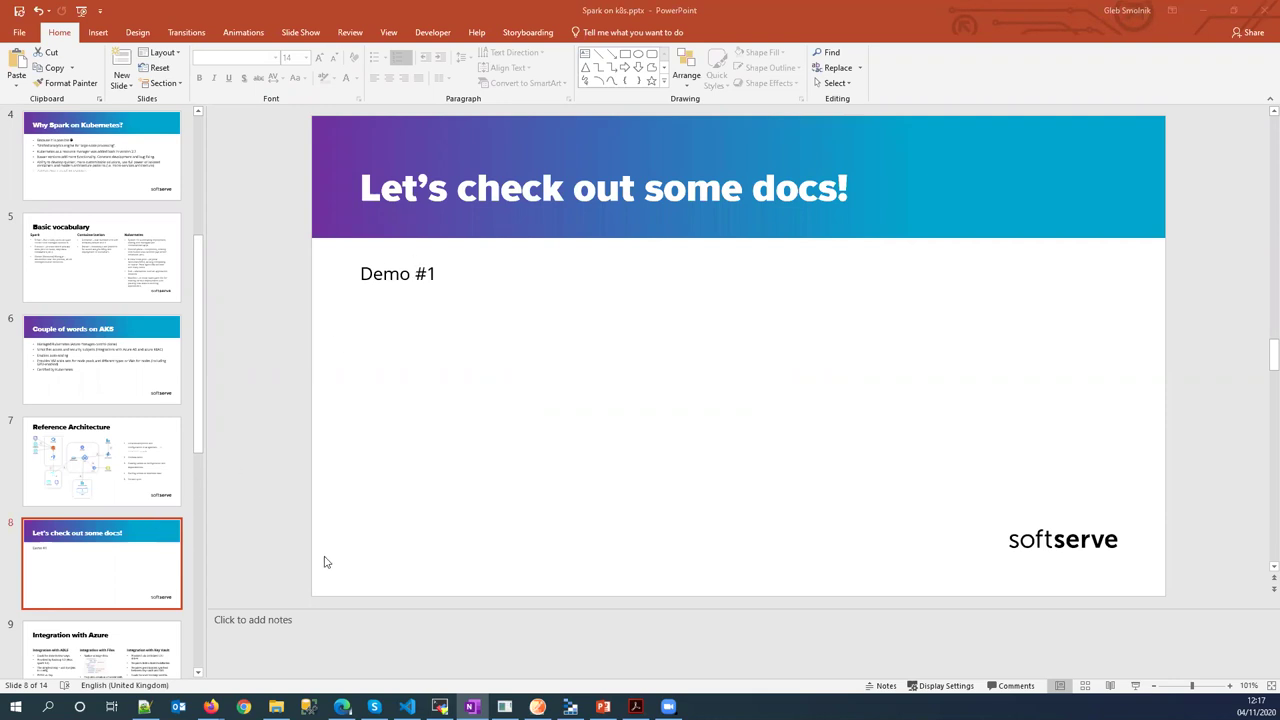
pyautogui.moveTo(211, 707)
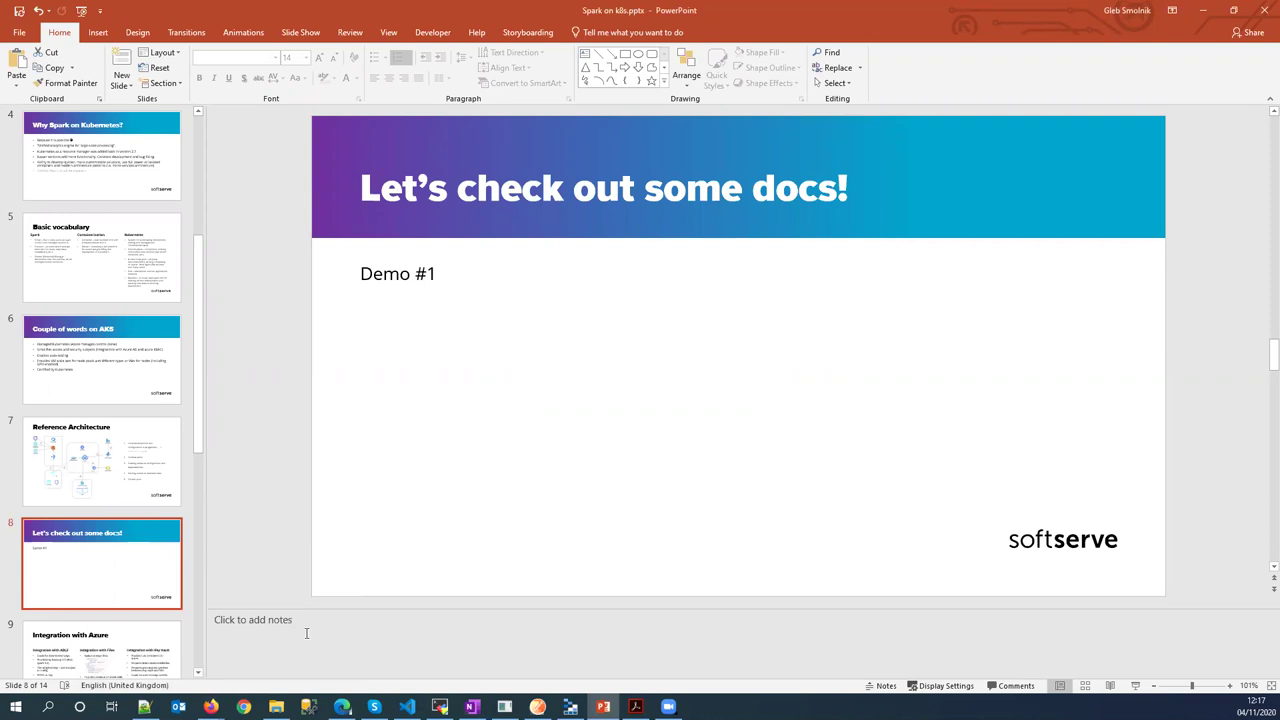
pyautogui.click(342, 707)
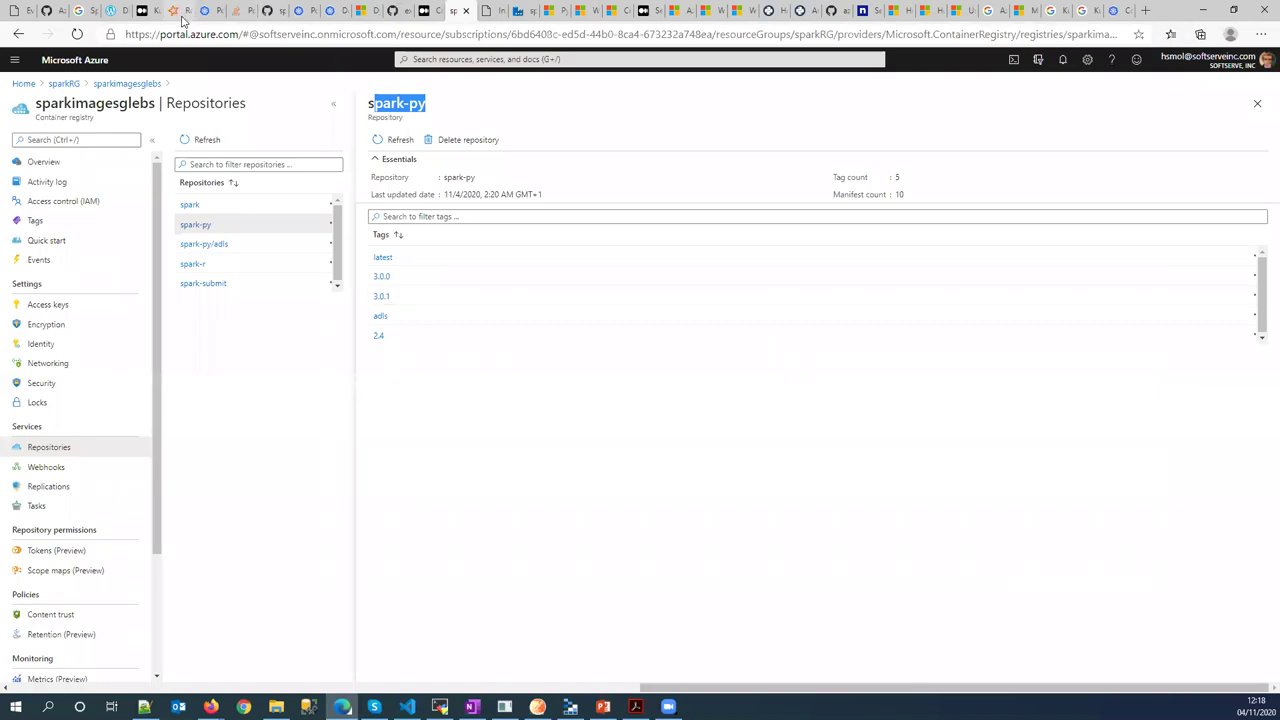
pyautogui.click(172, 10)
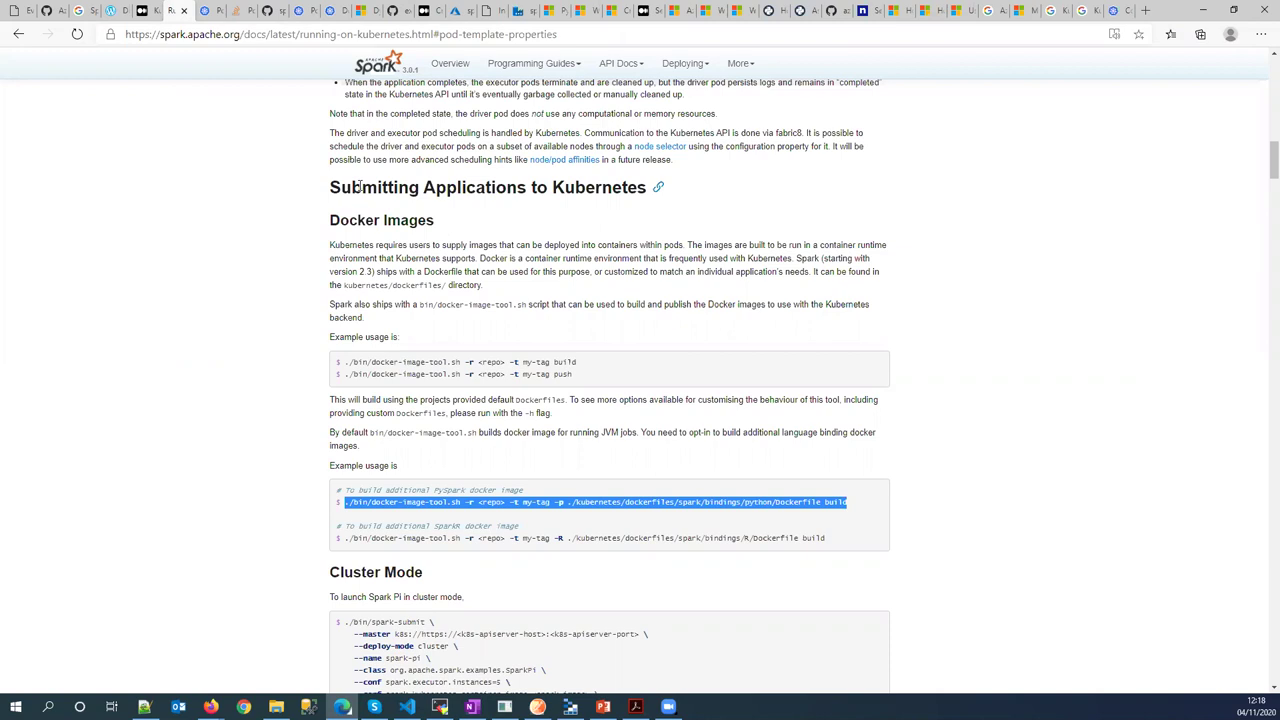
pyautogui.scroll(6, 358, 190)
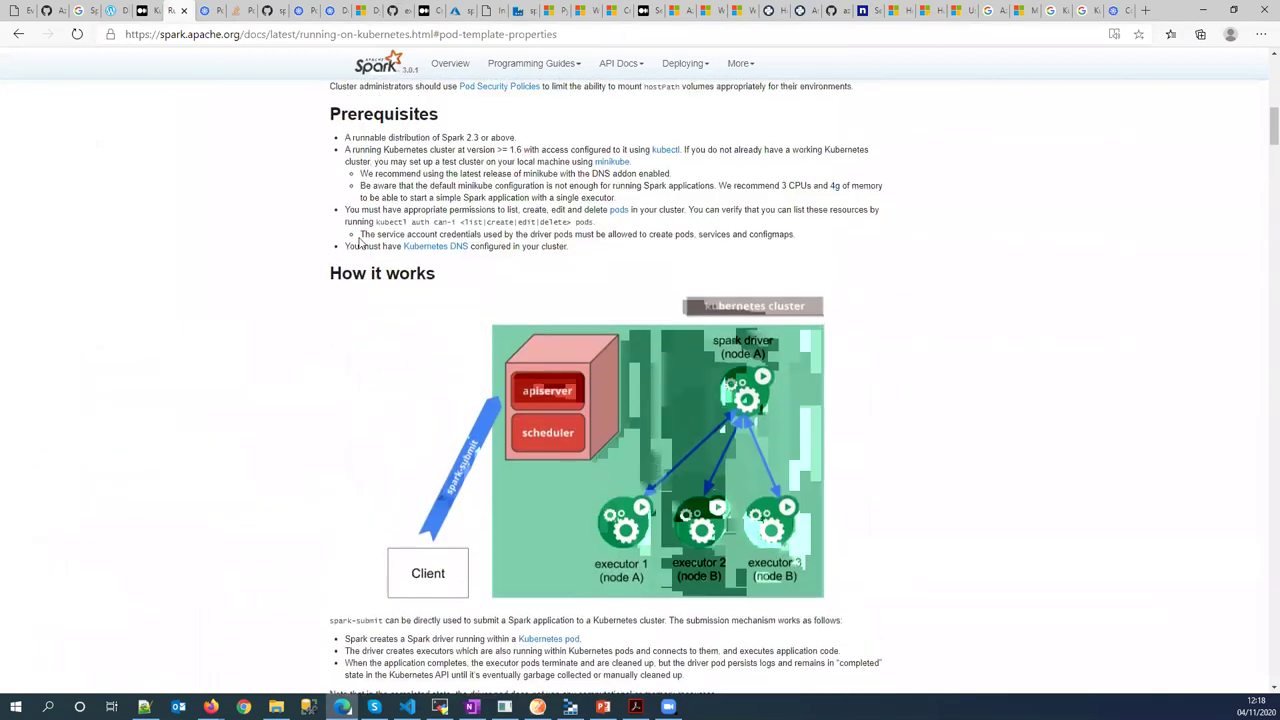
pyautogui.scroll(-6, 358, 243)
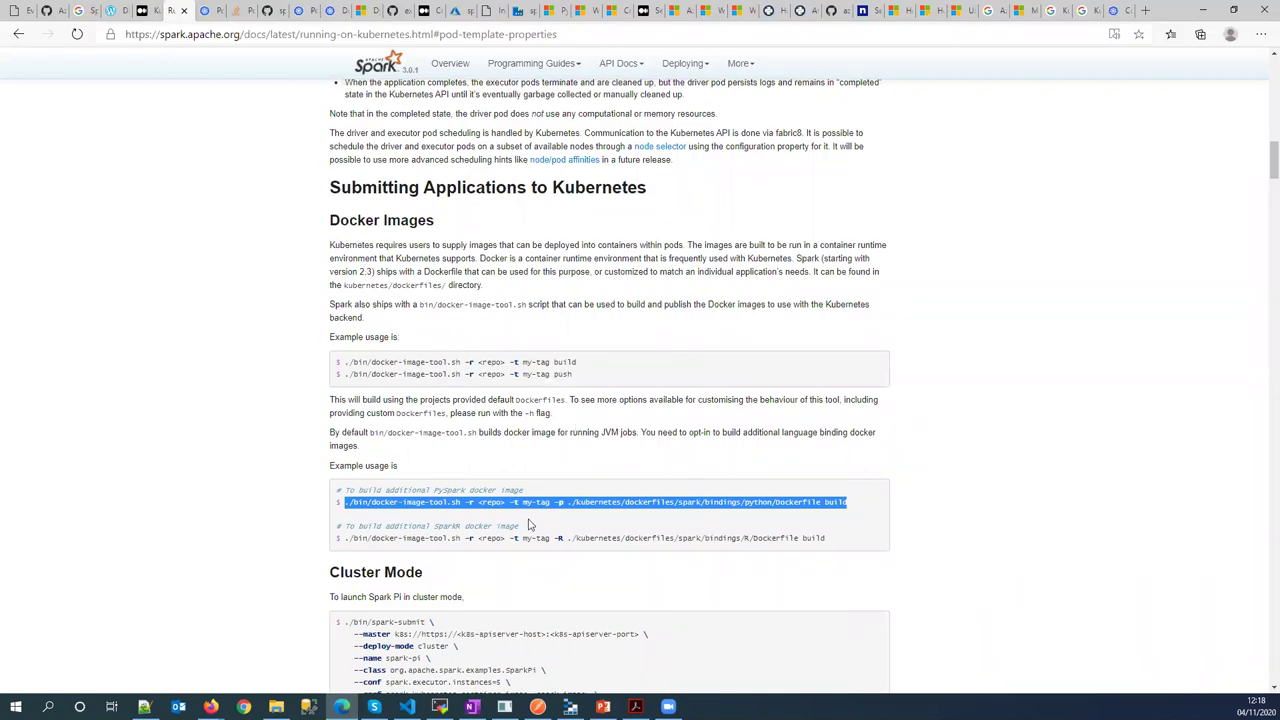
# Switch to the PowerPoint deck and show the Integration with Azure slide without the comments
pyautogui.click(440, 707)
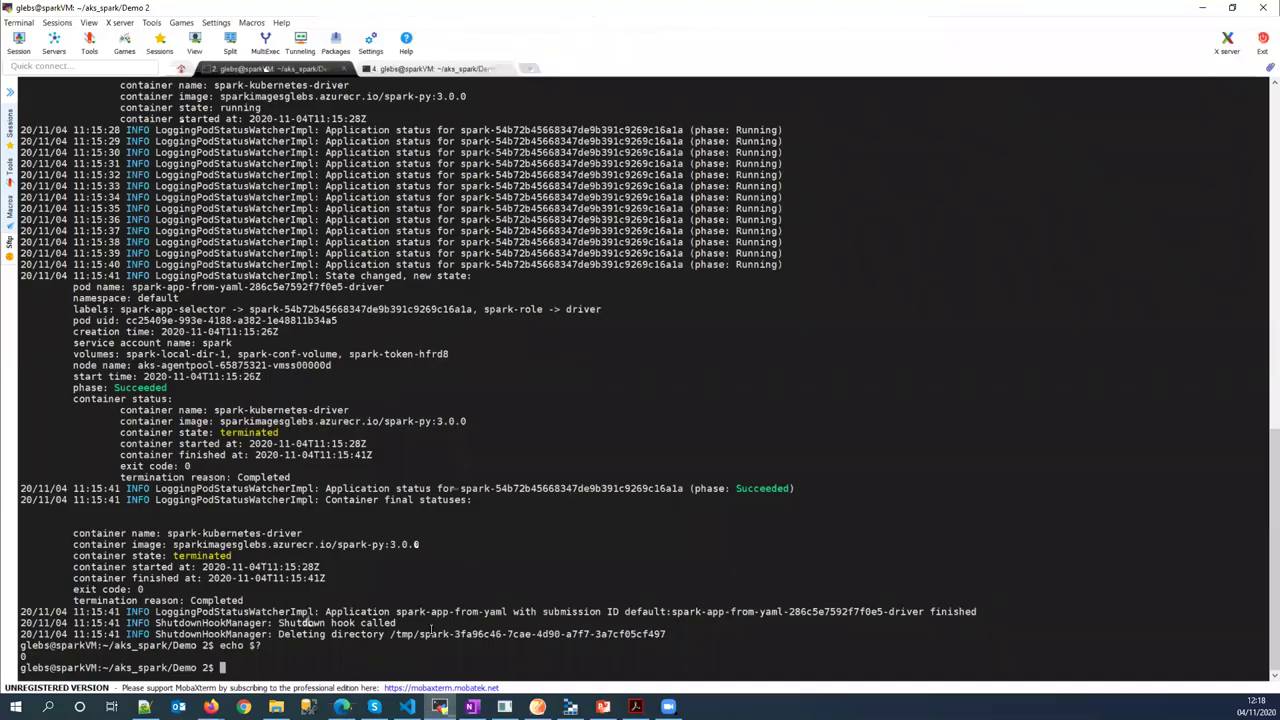
pyautogui.click(440, 707)
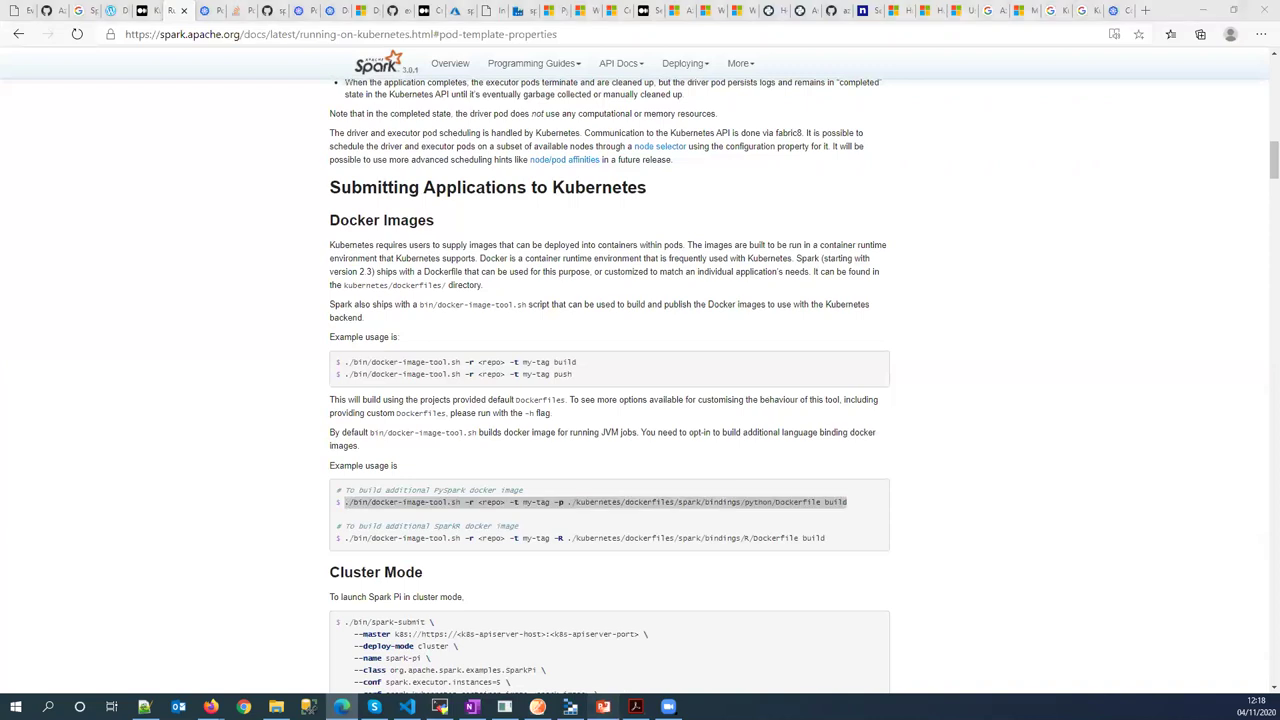
pyautogui.hotkey('alt', 'Tab')
pyautogui.scroll(-3, 140, 540)
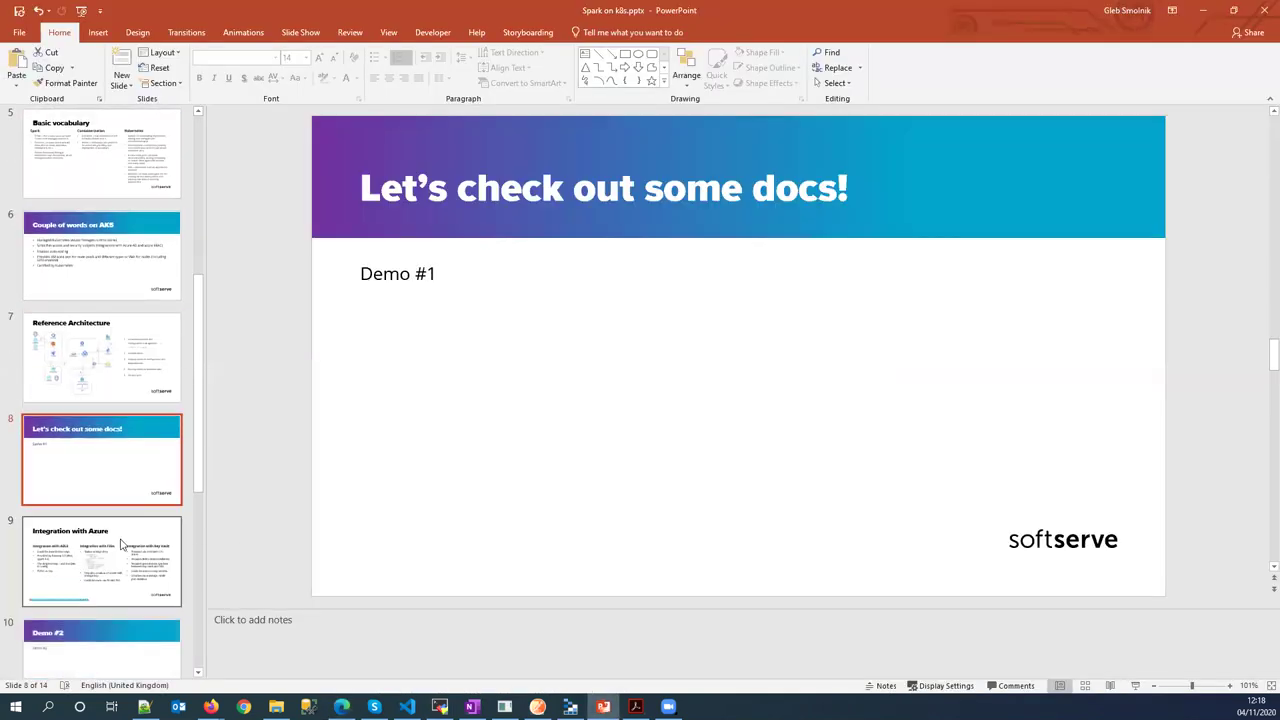
pyautogui.click(121, 543)
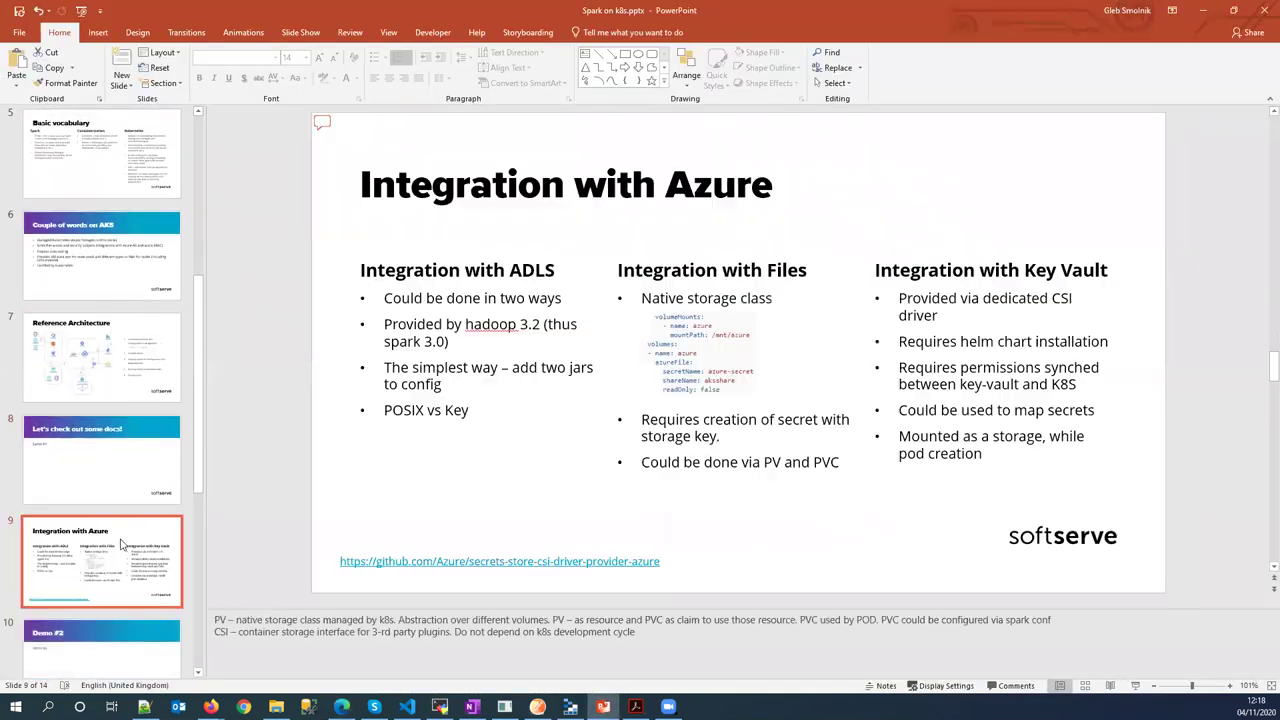
pyautogui.click(321, 123)
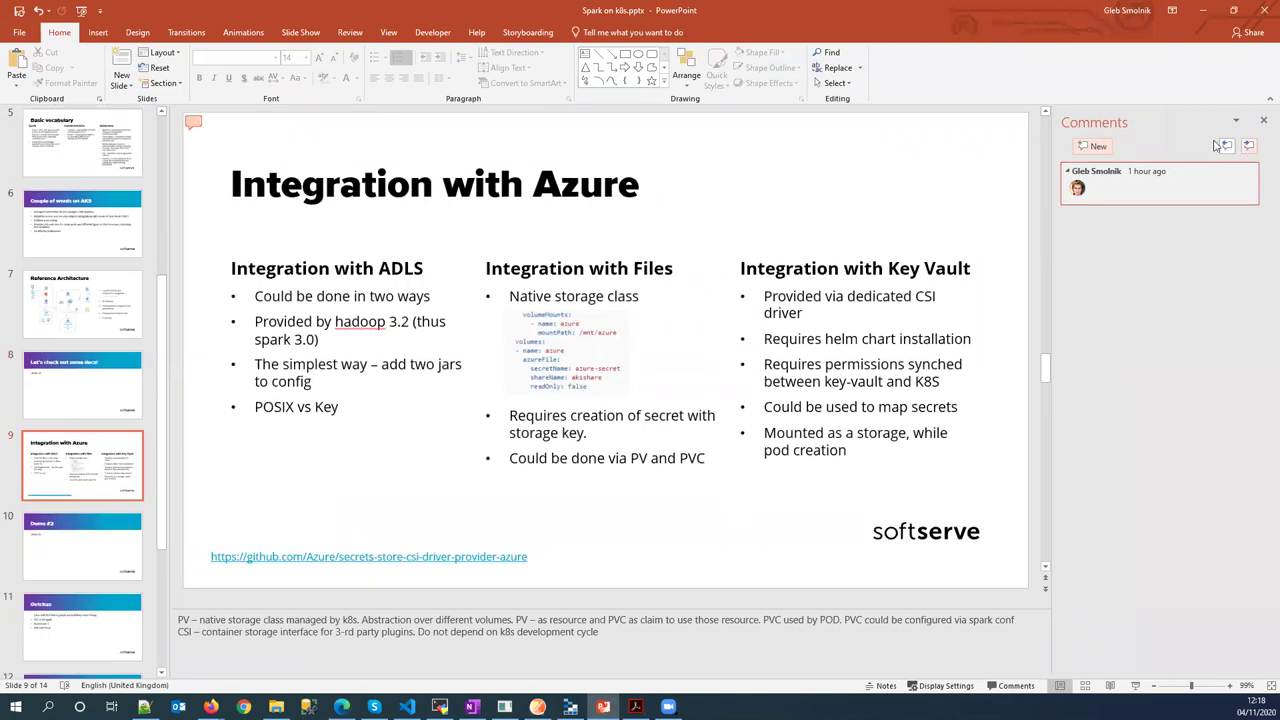
pyautogui.click(1263, 120)
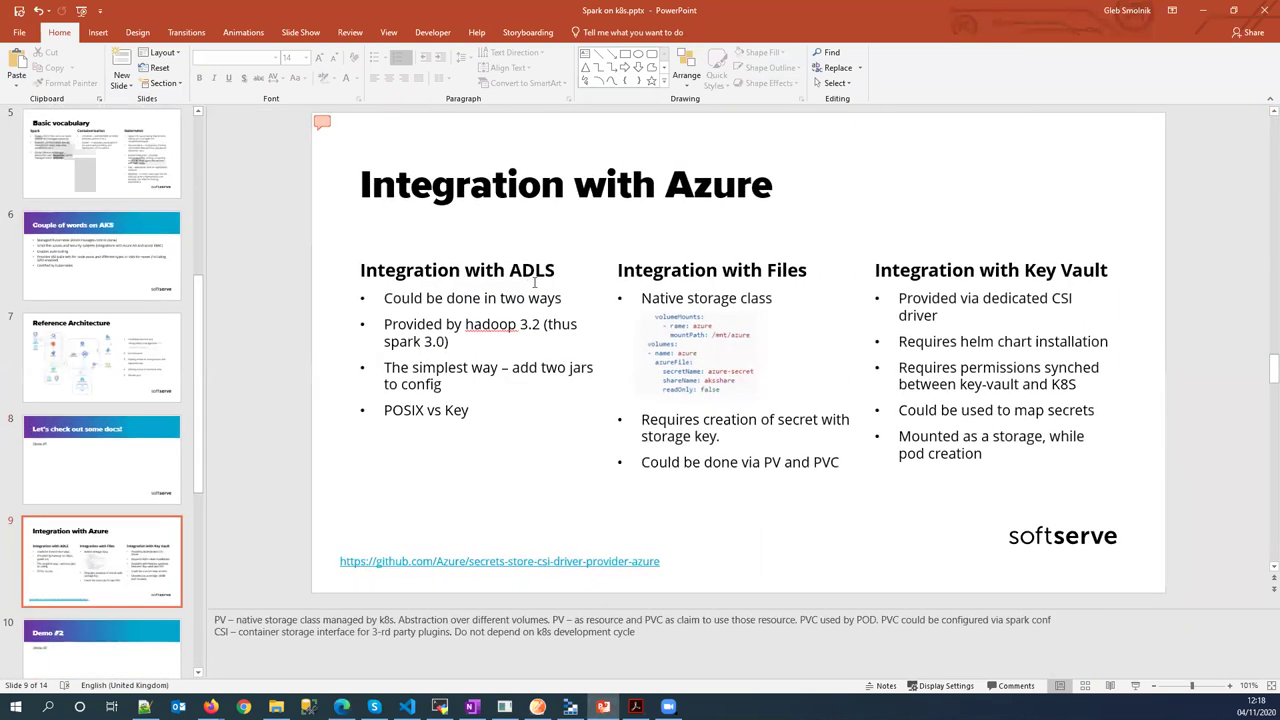
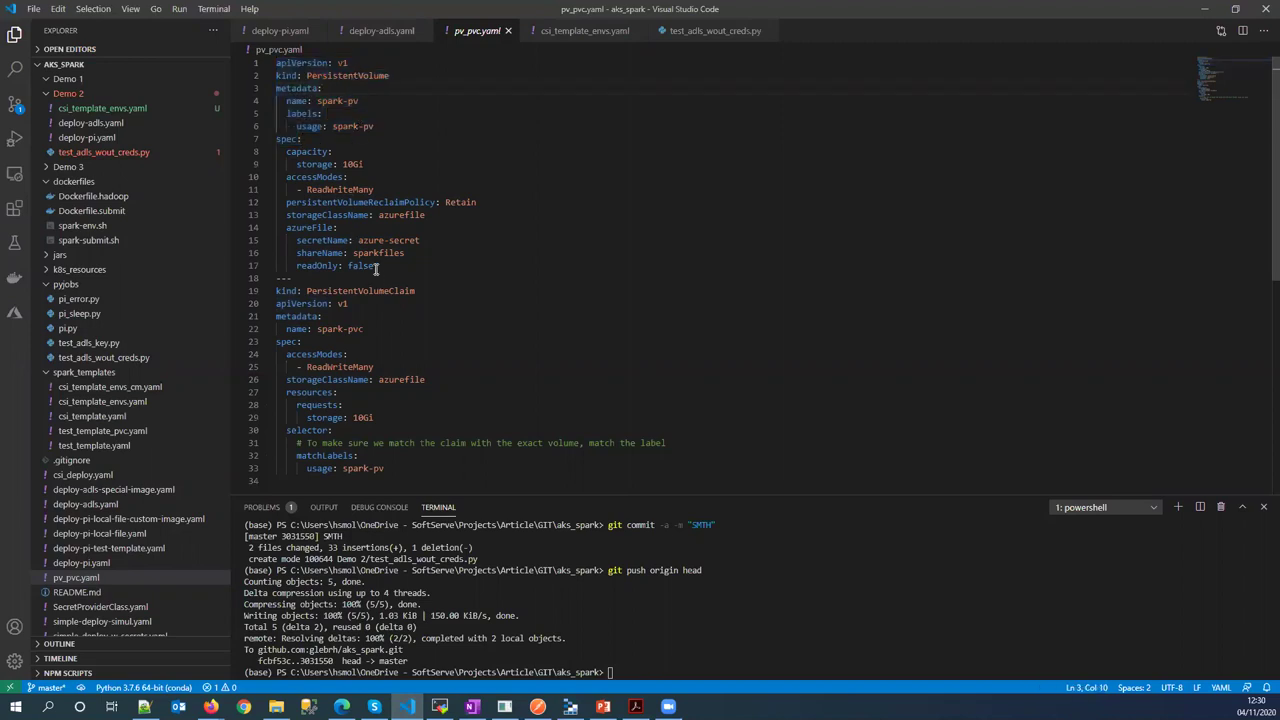
# Switch to the MobaXterm terminal, clear it, and list the cluster's persistent volume claims with kubectl get pvc
pyautogui.click(352, 76)
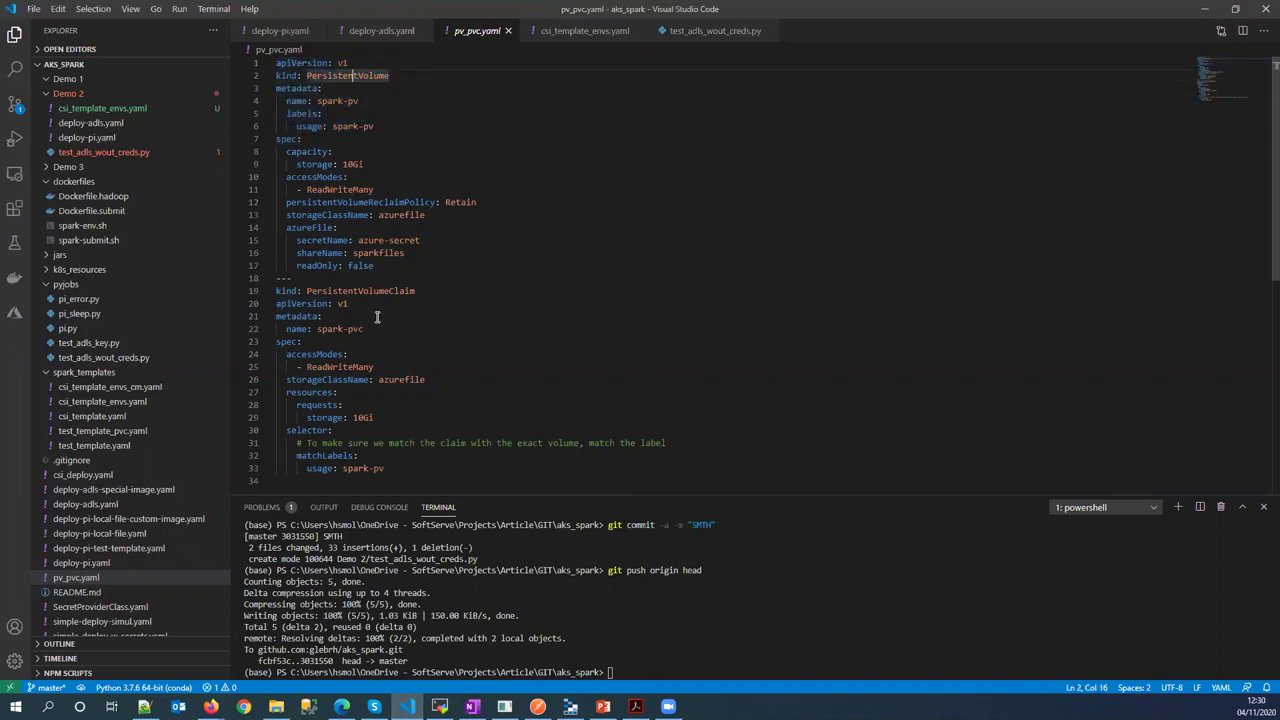
pyautogui.click(440, 706)
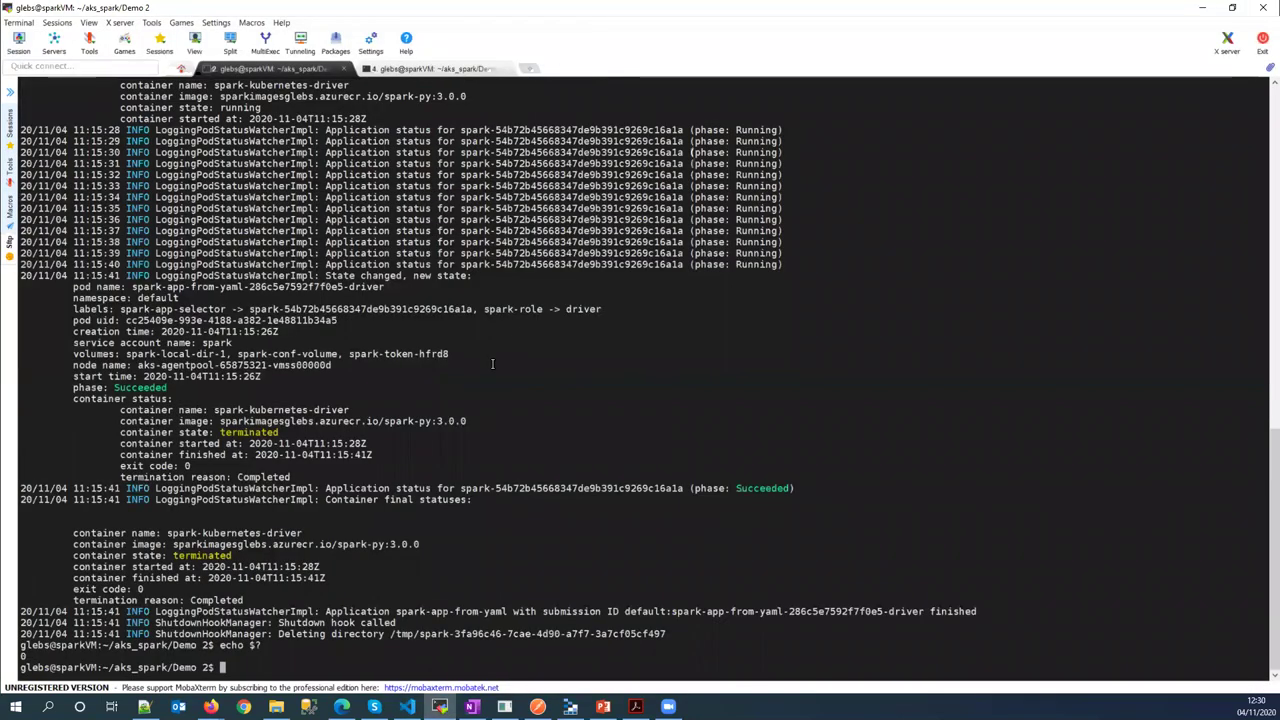
pyautogui.write('clear')
pyautogui.press('Return')
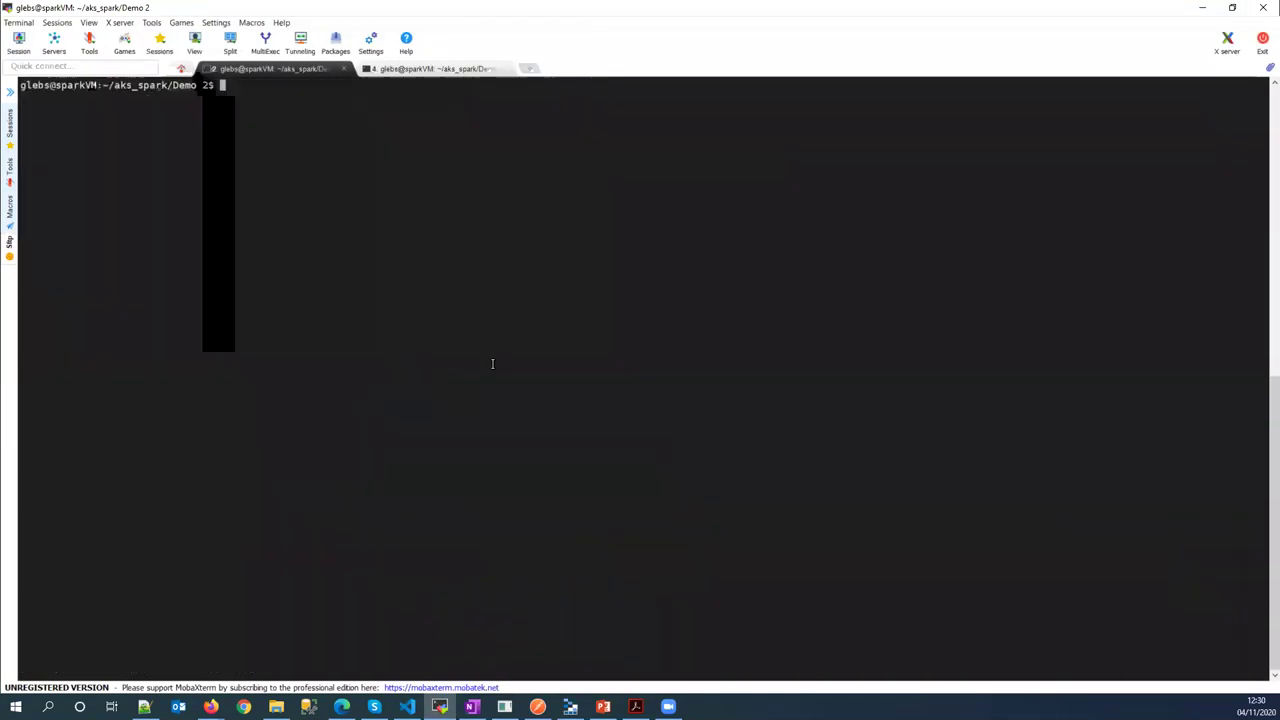
pyautogui.write('kubectl ge')
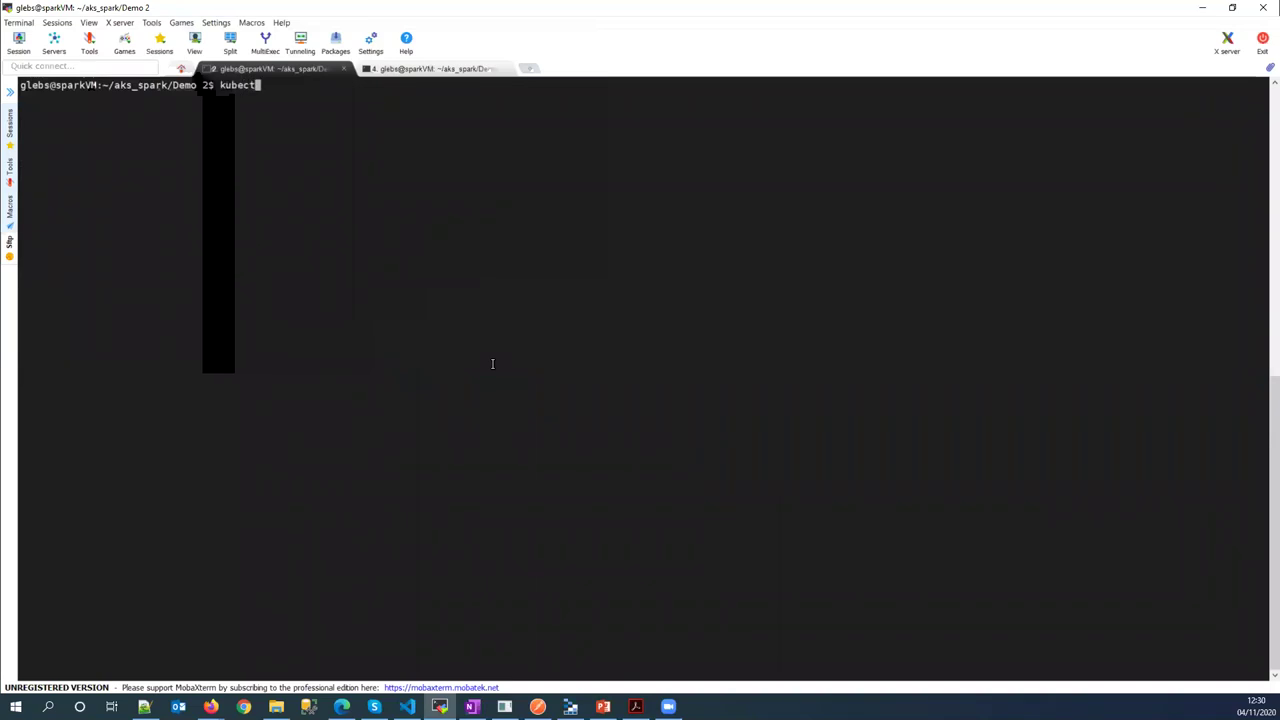
pyautogui.write('t ')
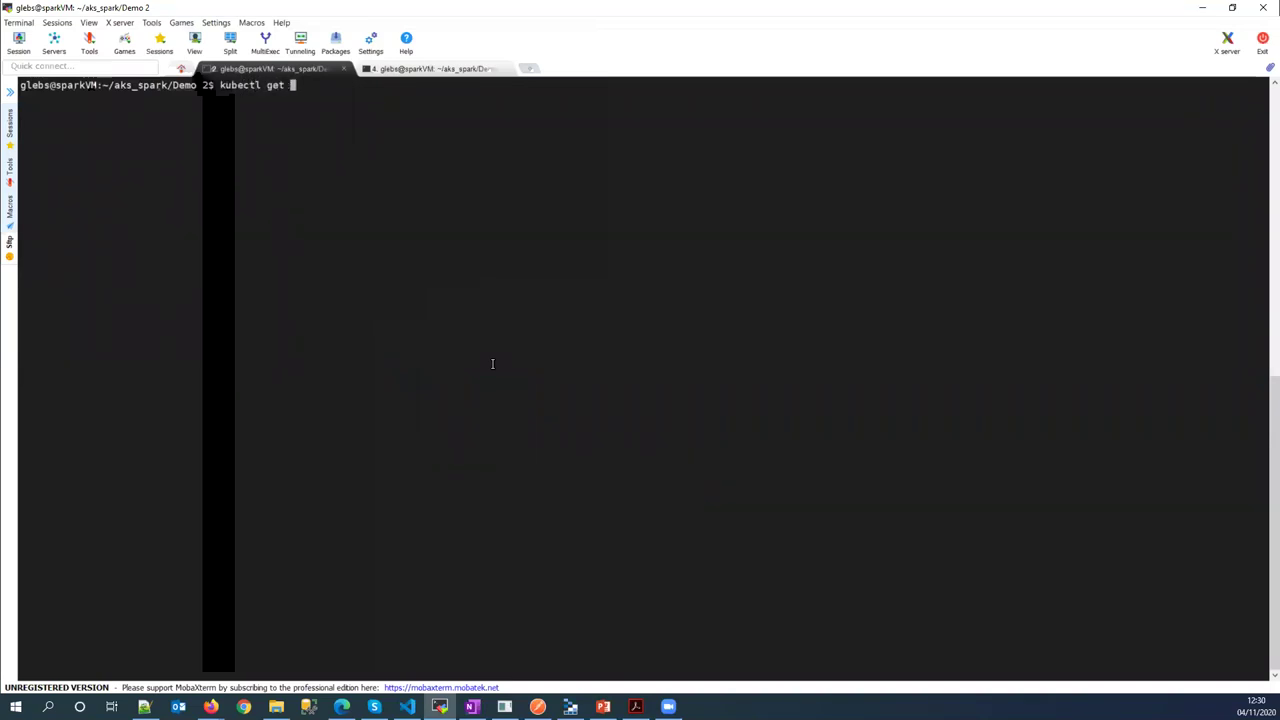
pyautogui.write('pvc')
pyautogui.press('Return')
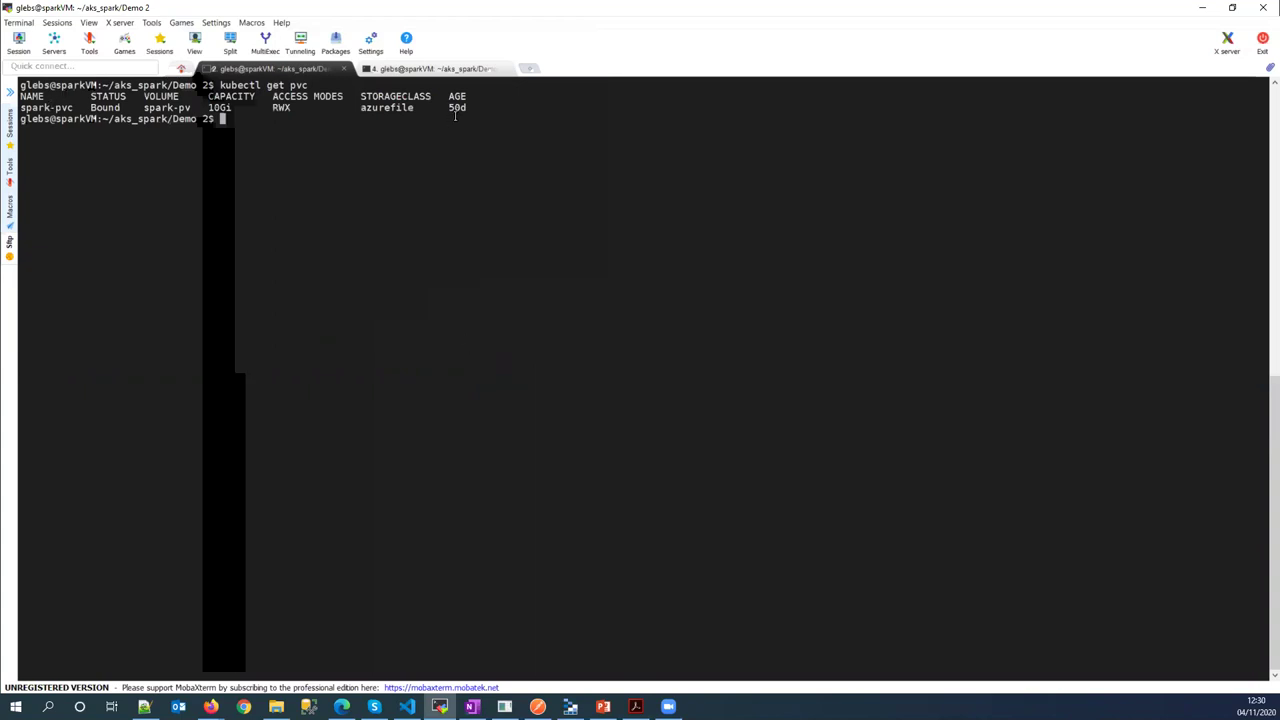
# List the cluster's persistent volumes with kubectl get pv
pyautogui.press('Up')
pyautogui.press('BackSpace')
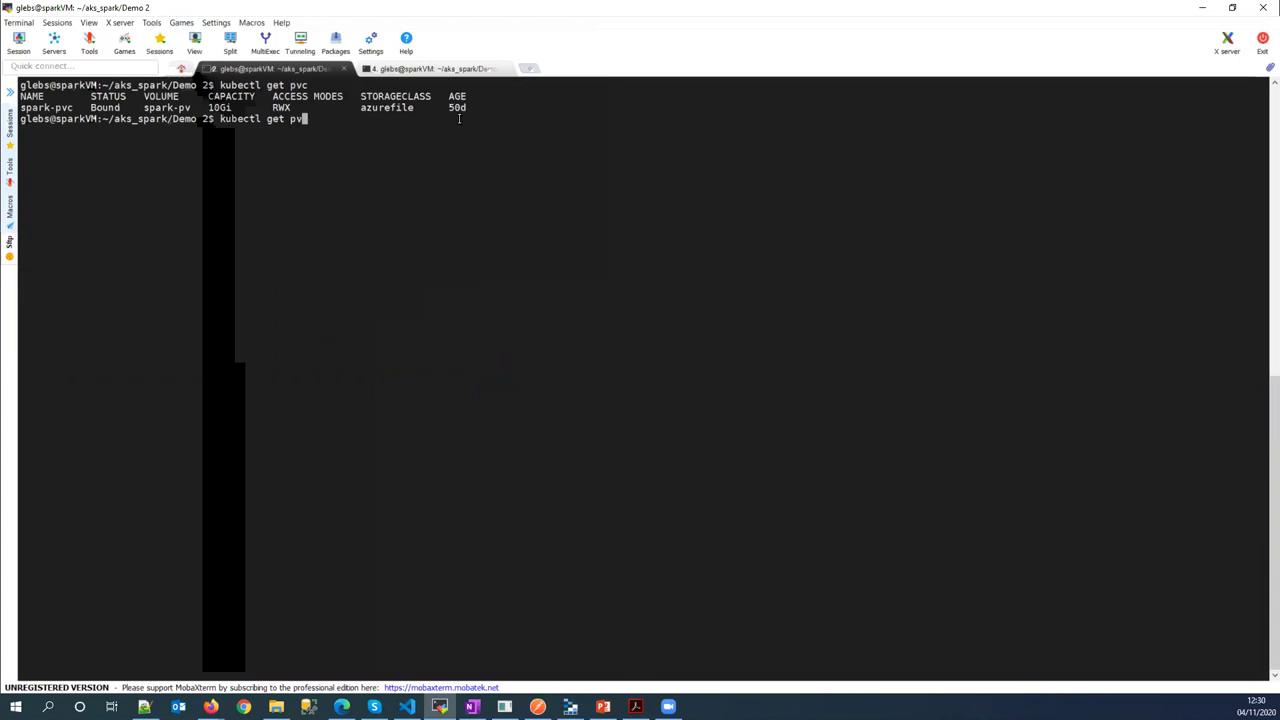
pyautogui.press('Return')
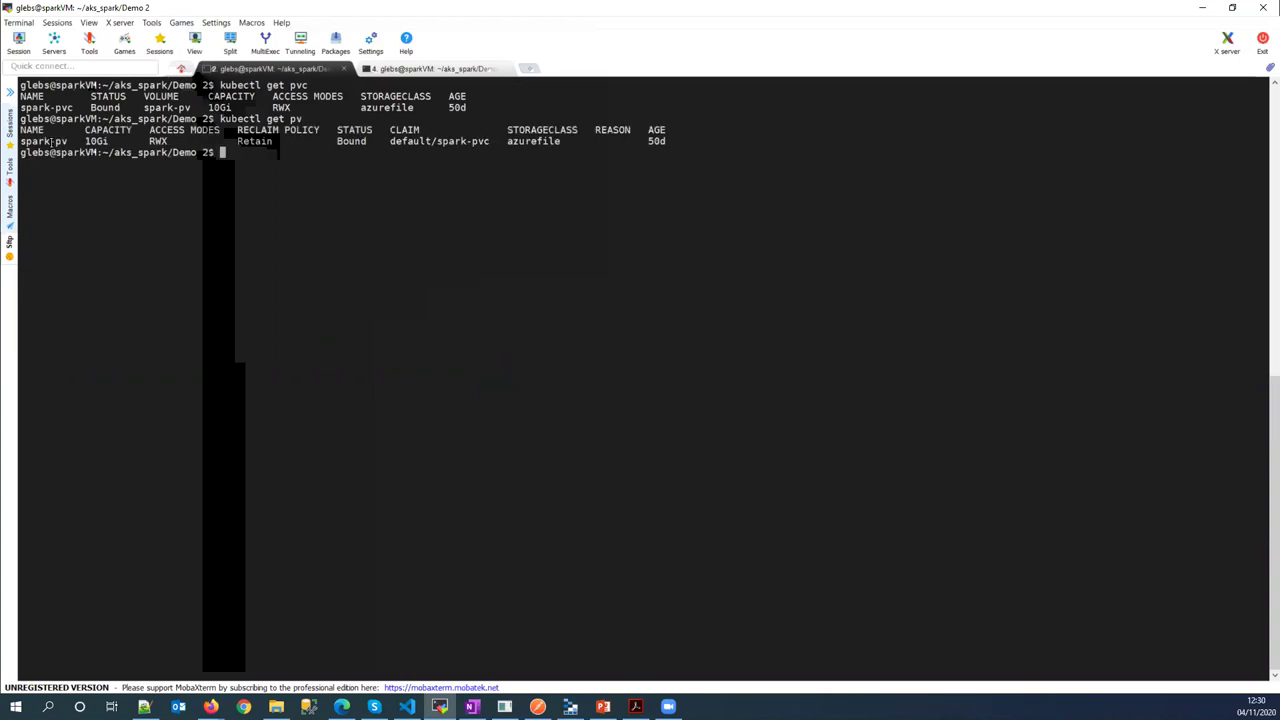
# Highlight the azure-secret name in VS Code's pv_pvc.yaml, and locate that secret in MobaXterm with kubectl get secret
pyautogui.hotkey('alt', 'Tab')
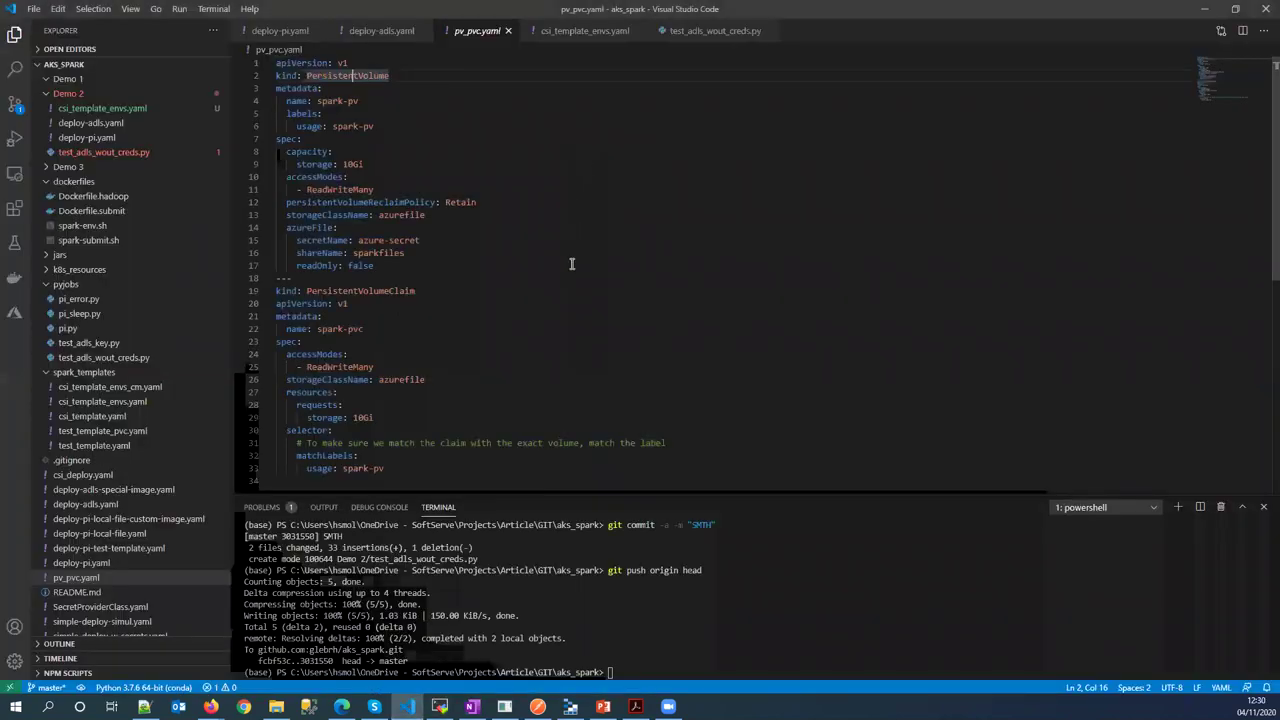
pyautogui.moveTo(358, 240); pyautogui.dragTo(424, 244)
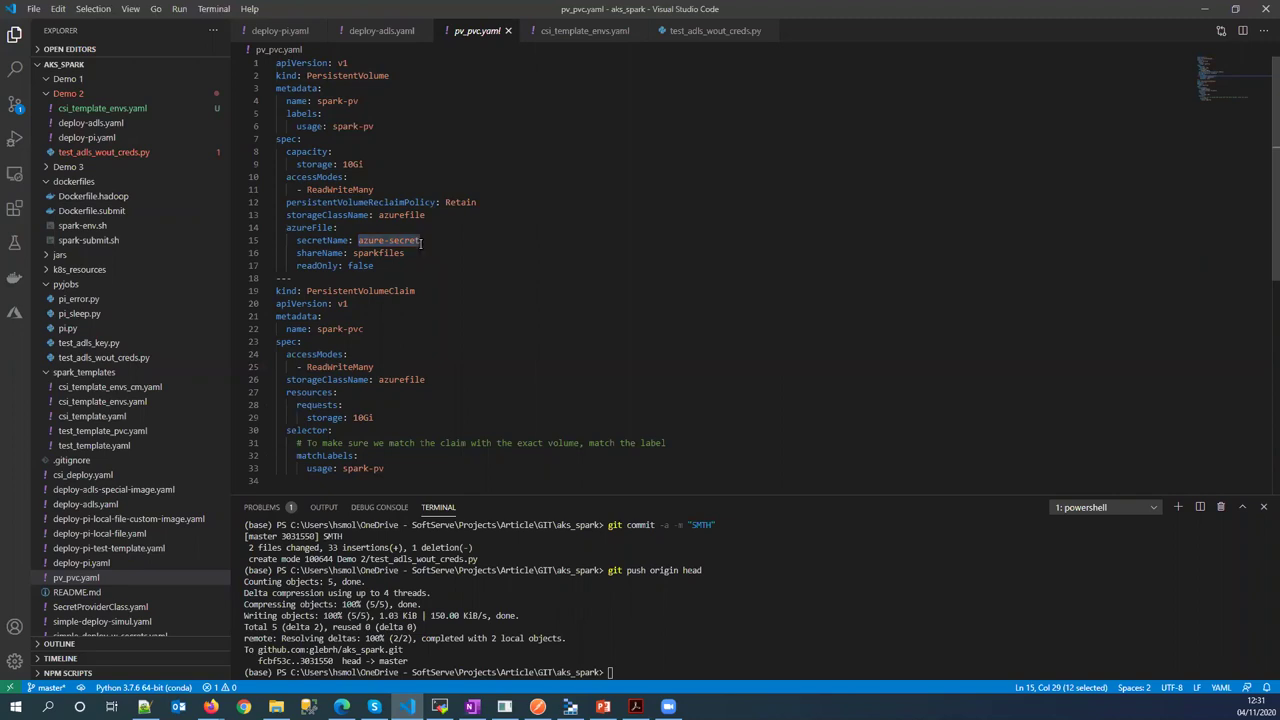
pyautogui.hotkey('alt', 'Tab')
pyautogui.write('get')
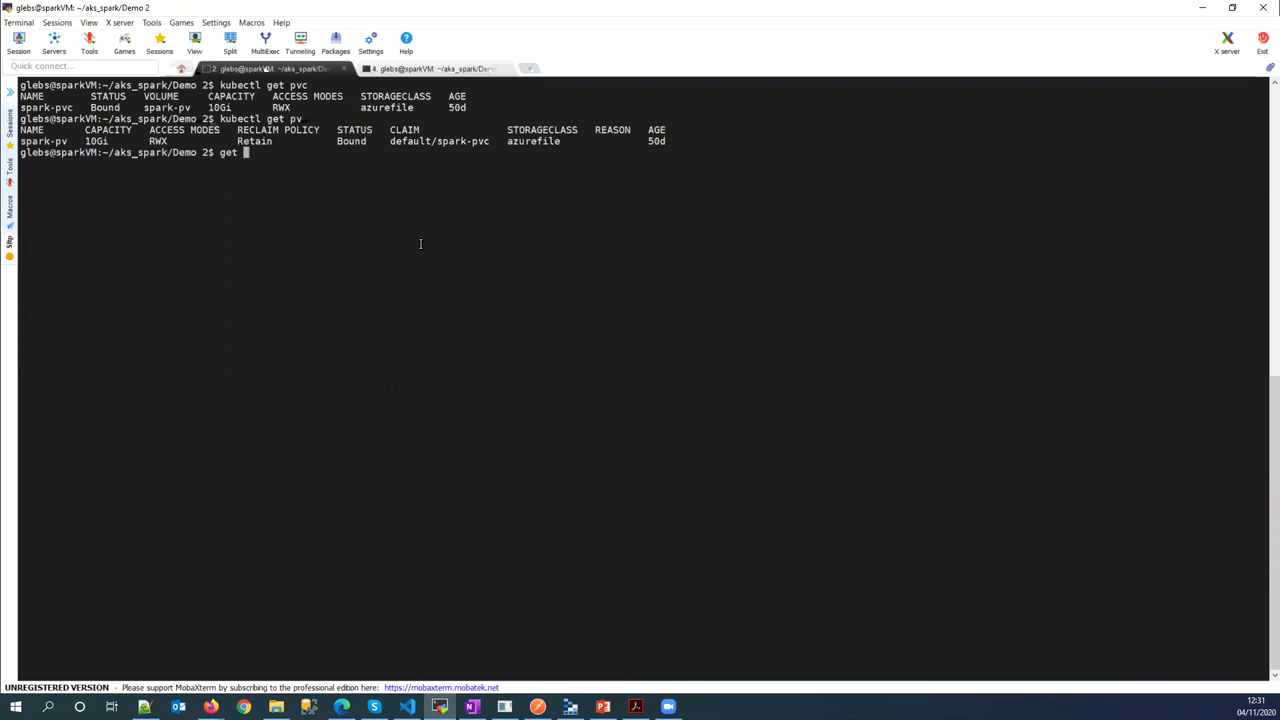
pyautogui.press('BackSpace')
pyautogui.press('BackSpace')
pyautogui.press('BackSpace')
pyautogui.press('BackSpace')
pyautogui.write('spe')
pyautogui.press('BackSpace')
pyautogui.press('BackSpace')
pyautogui.press('BackSpace')
pyautogui.write('kubectl get secret')
pyautogui.press('Return')
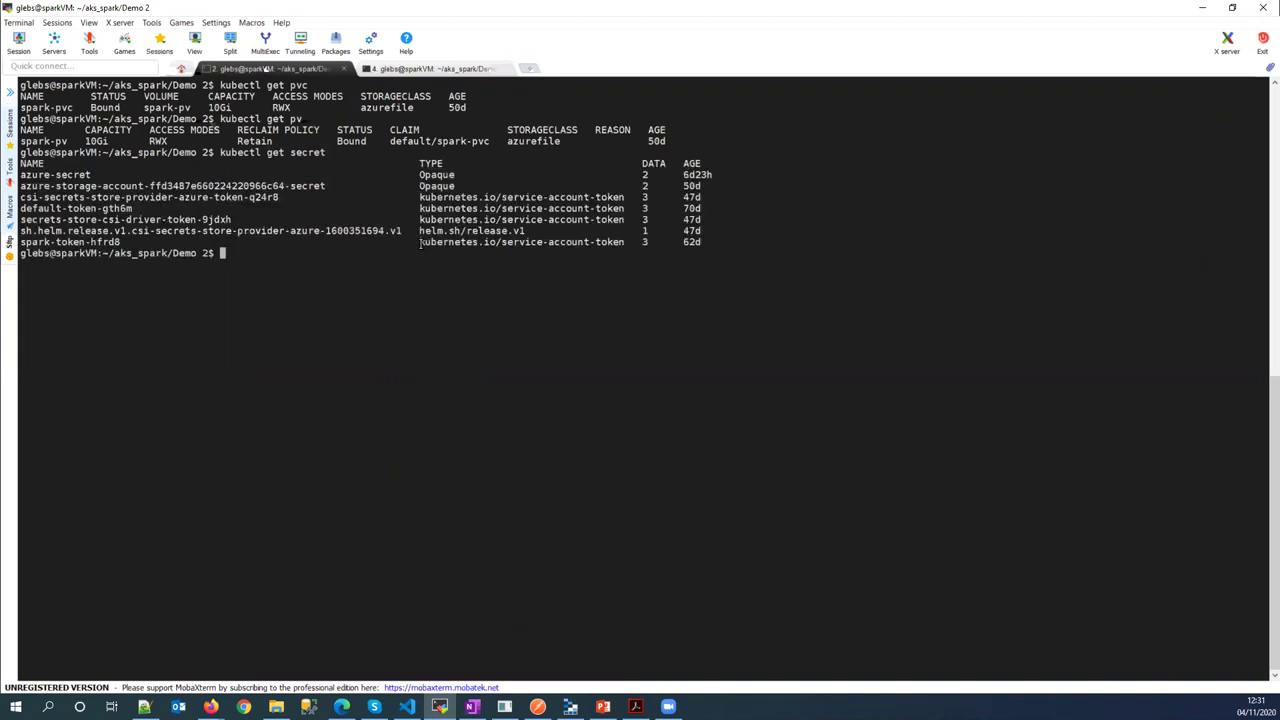
pyautogui.doubleClick(67, 175)
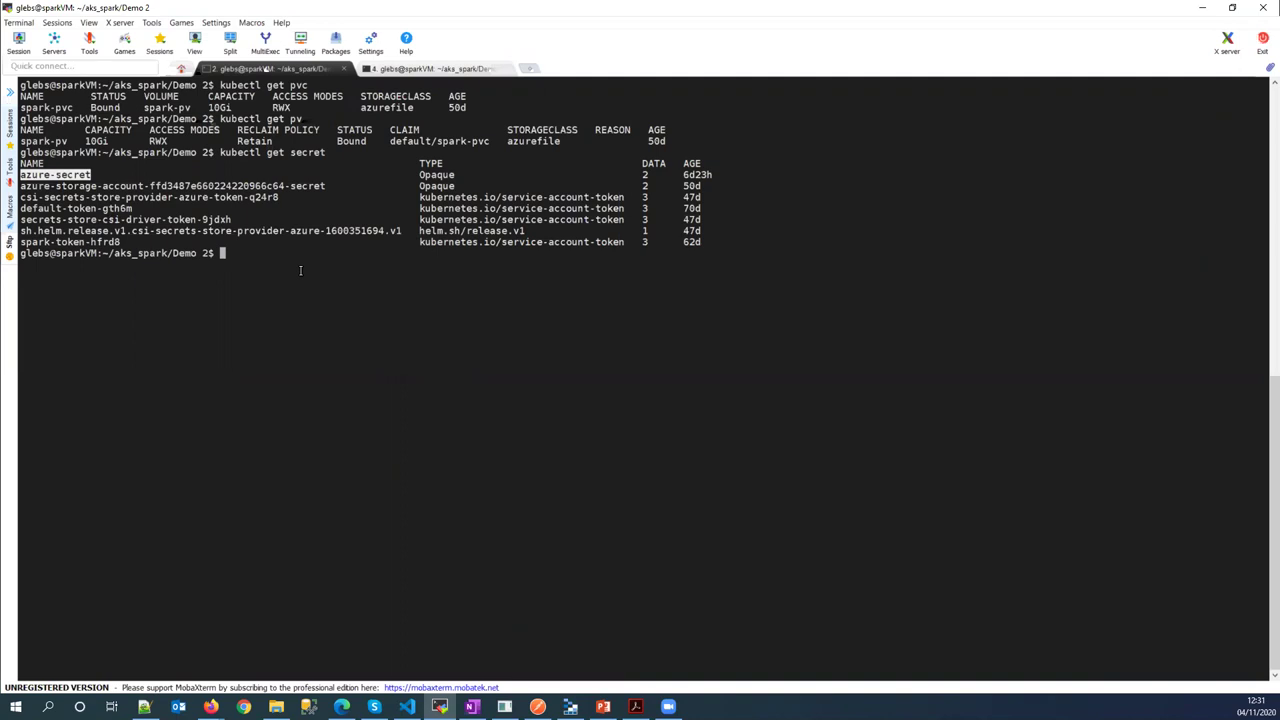
# Switch to VS Code, highlight the sparkfiles share name in pv_pvc.yaml, and inspect the pi.py job path in Demo 2's deploy-pi.yaml
pyautogui.scroll(4, 316, 276)
pyautogui.hotkey('alt', 'Tab')
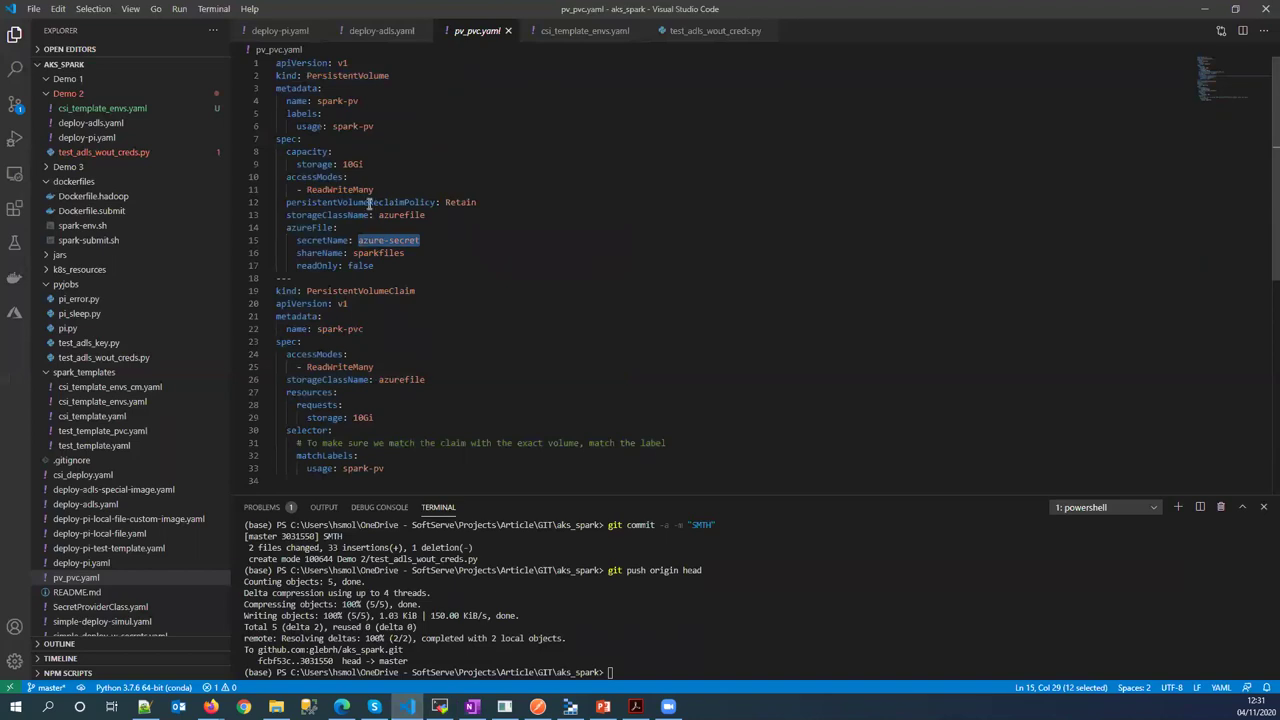
pyautogui.press('Left')
pyautogui.hotkey('shift', 'End')
pyautogui.doubleClick(393, 252)
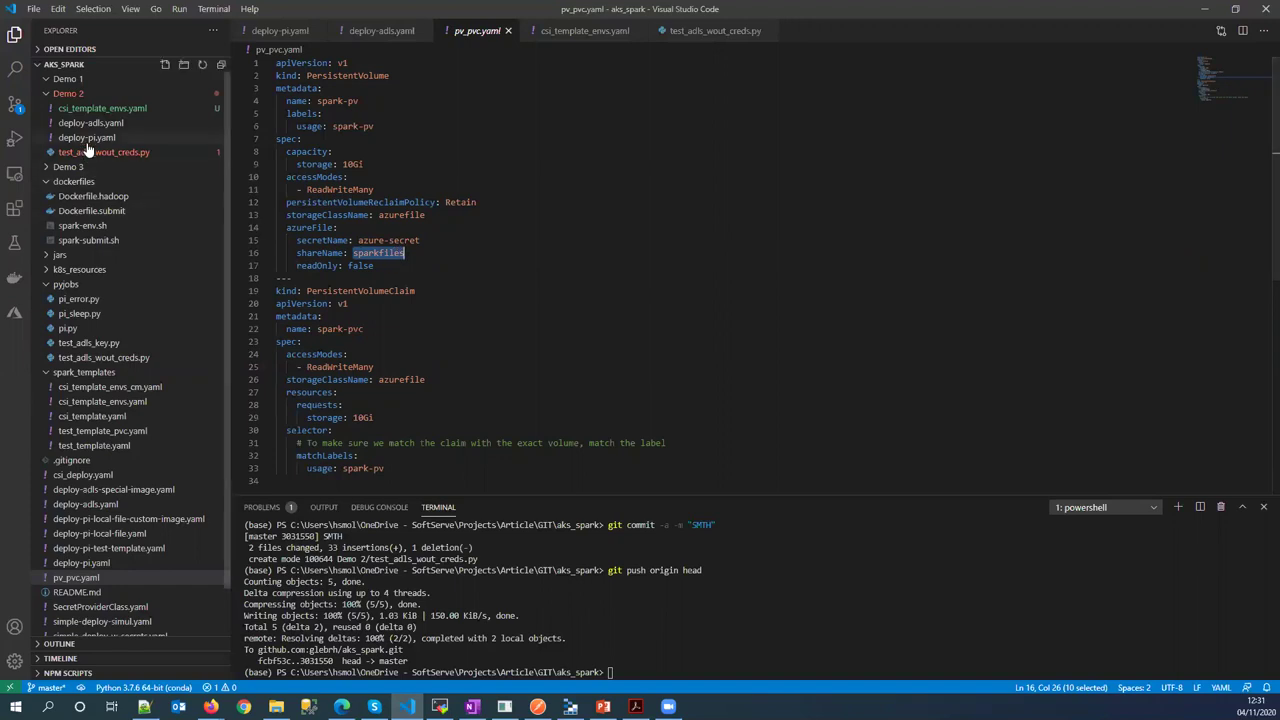
pyautogui.click(176, 139)
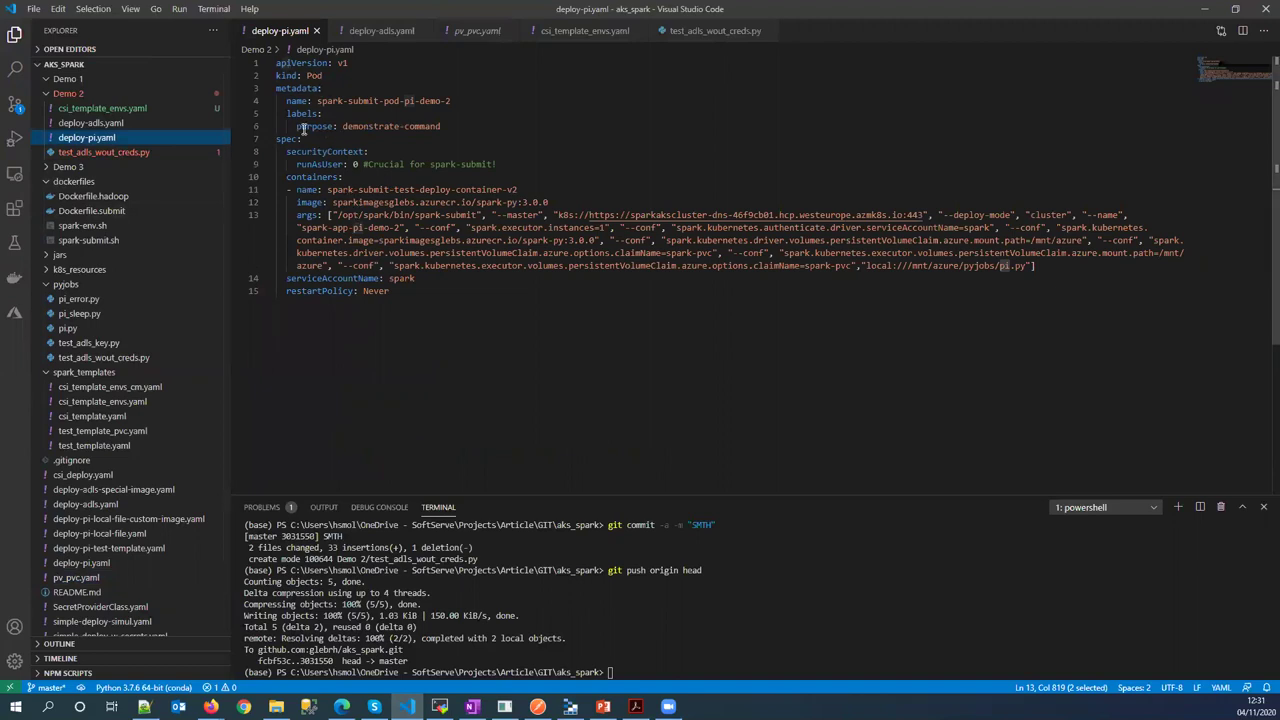
pyautogui.doubleClick(1003, 266)
# Switch to MobaXterm and recall the earlier spark-submit command that runs spark-app-from-yaml with pi.py from blob storage
pyautogui.click(440, 706)
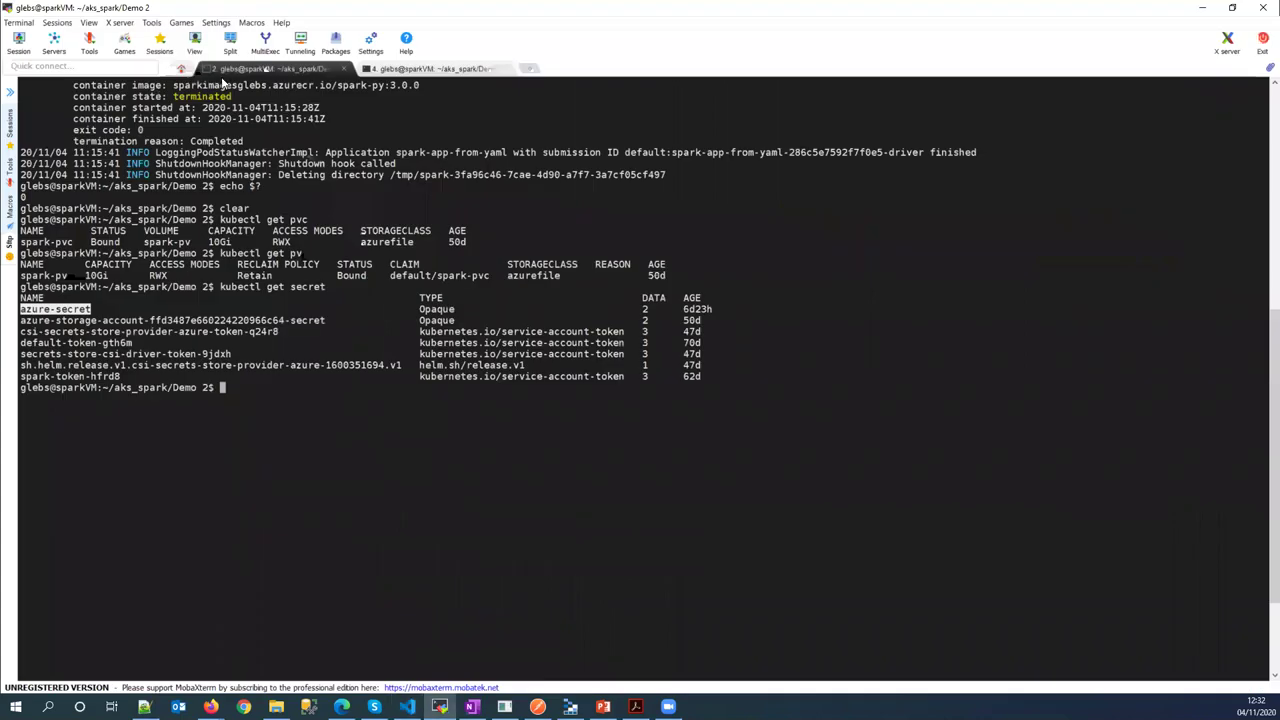
pyautogui.click(368, 380)
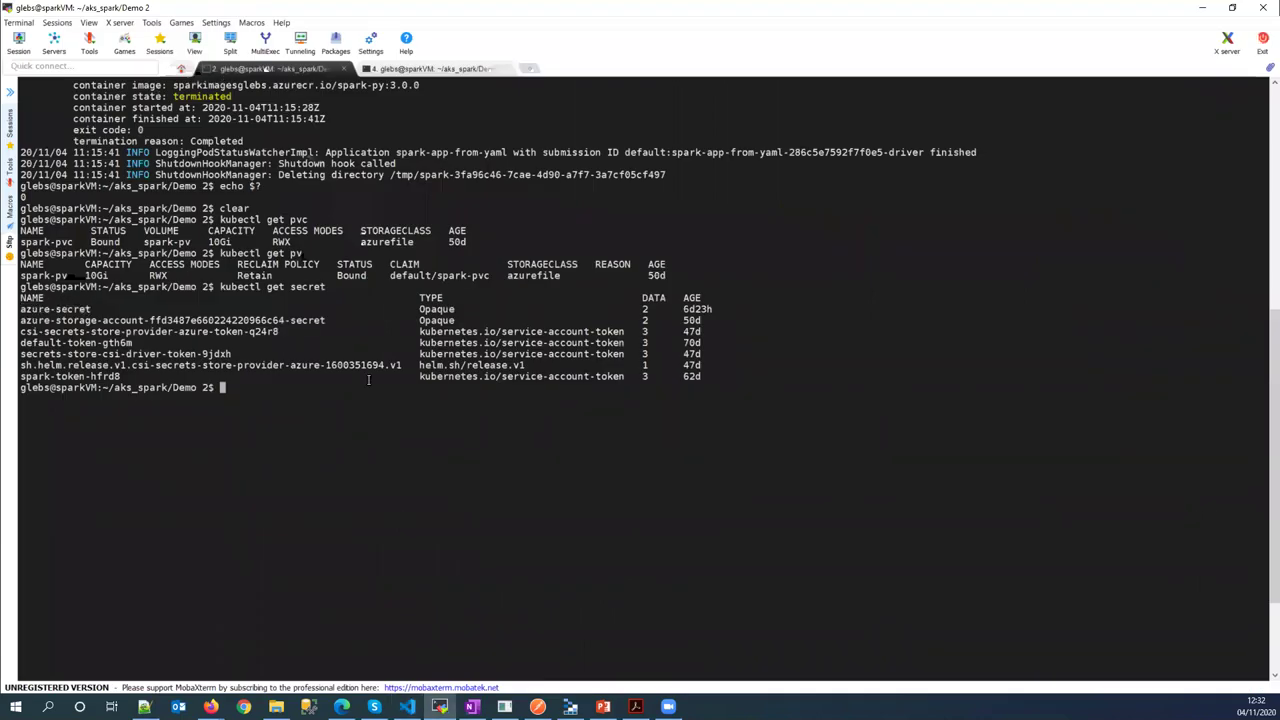
pyautogui.press('Up')
pyautogui.press('Up')
pyautogui.press('Up')
pyautogui.press('Up')
pyautogui.press('Up')
pyautogui.press('Up')
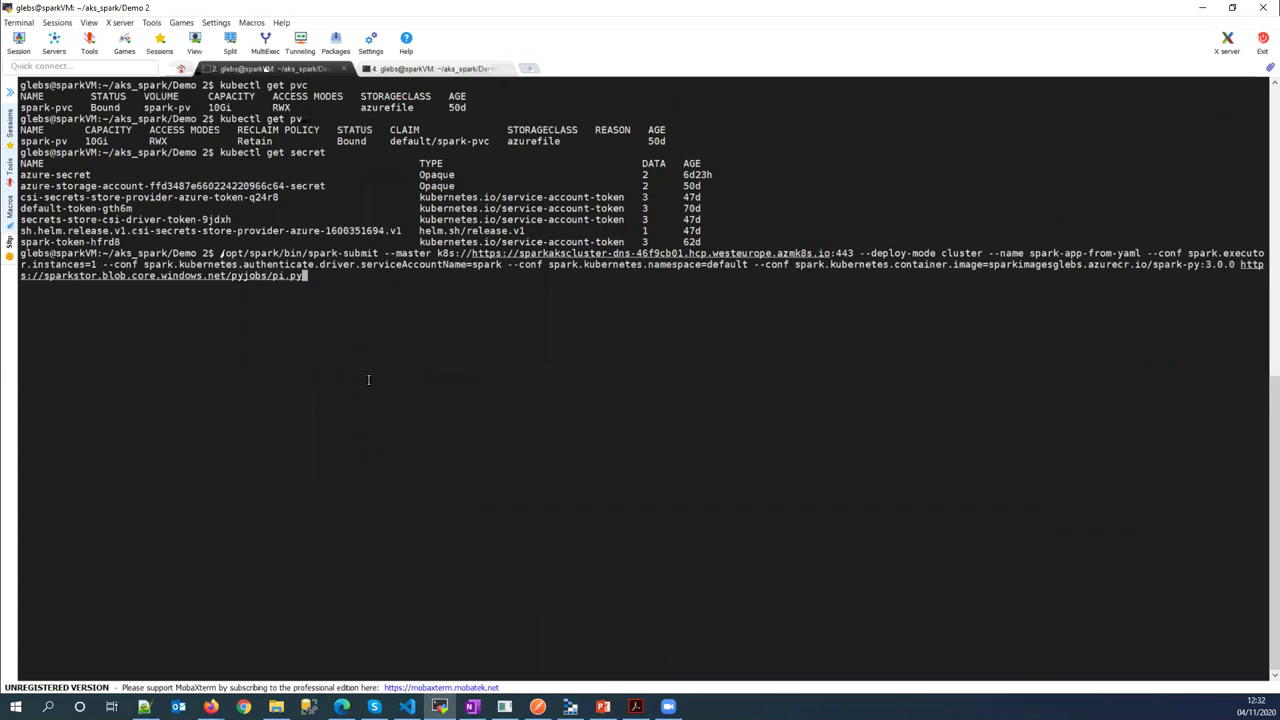
# Switch to VS Code and examine the pod name spark-submit-pod-pi-demo-2, the container image and the /opt/spark/bin/spark-submit argument in deploy-pi.yaml
pyautogui.hotkey('alt', 'Tab')
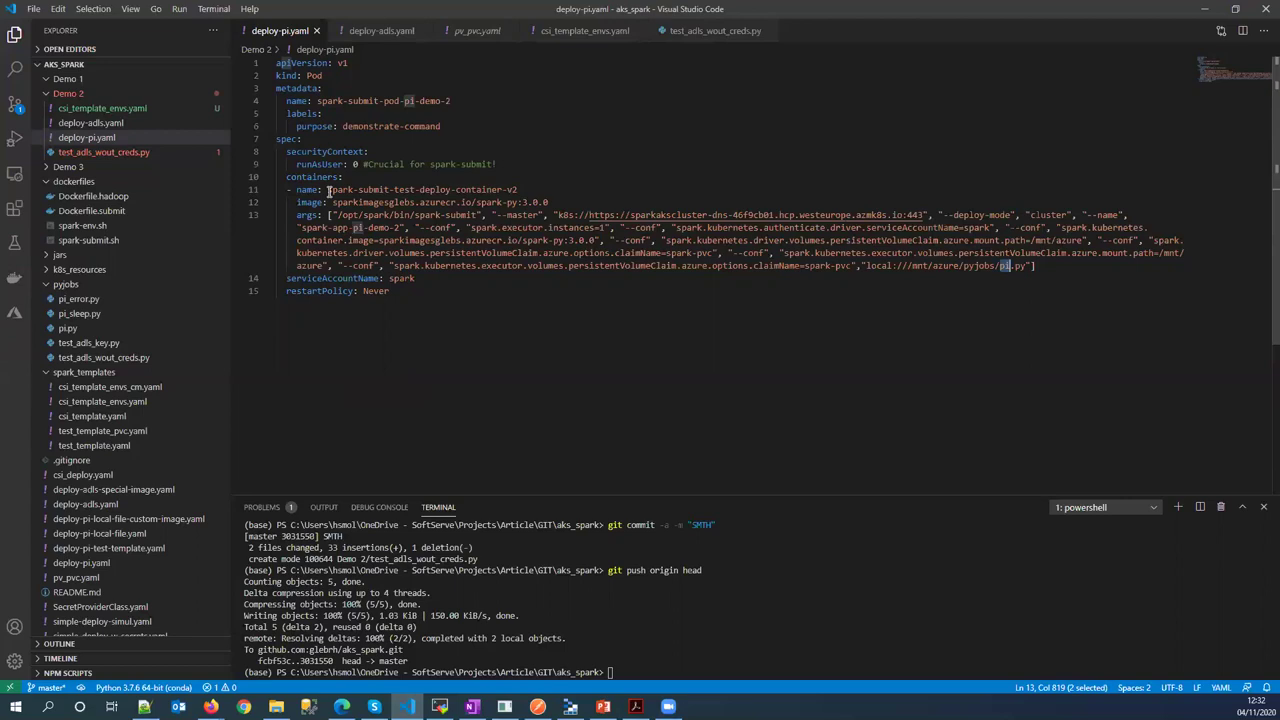
pyautogui.moveTo(317, 101); pyautogui.dragTo(453, 101)
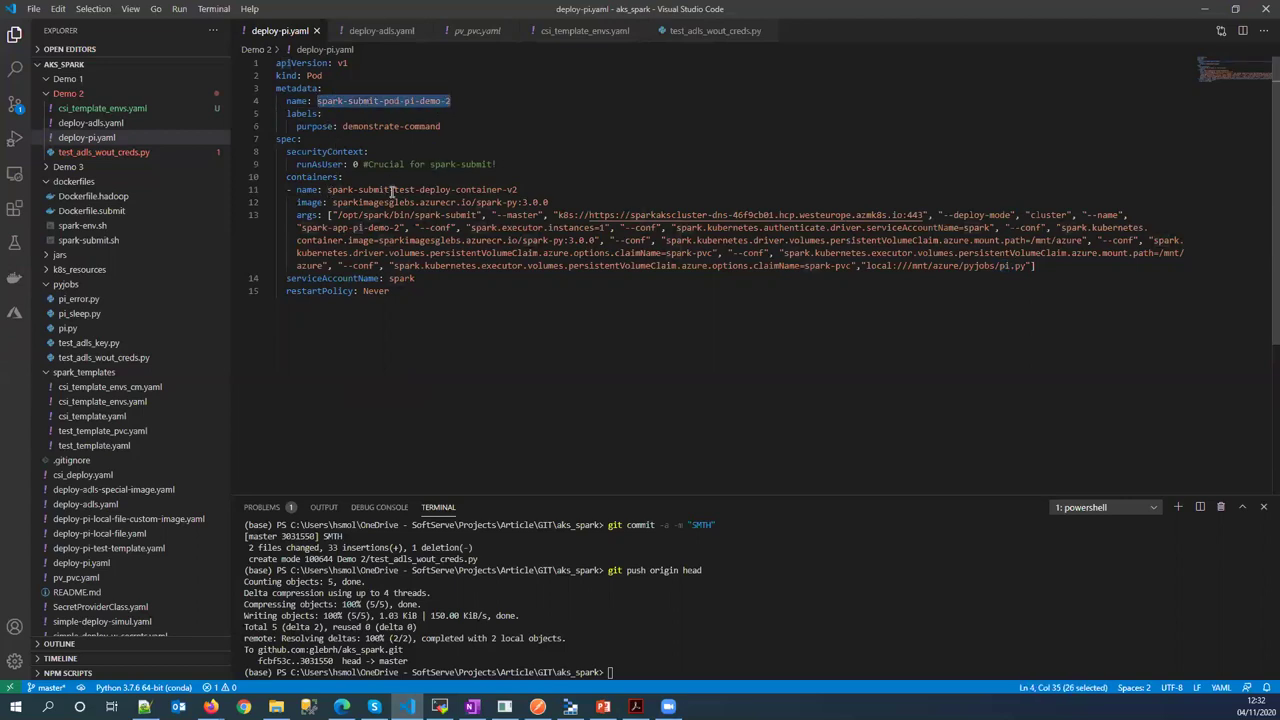
pyautogui.moveTo(332, 202)
pyautogui.mouseDown()
pyautogui.moveTo(551, 203)
pyautogui.moveTo(333, 209)
pyautogui.mouseUp()
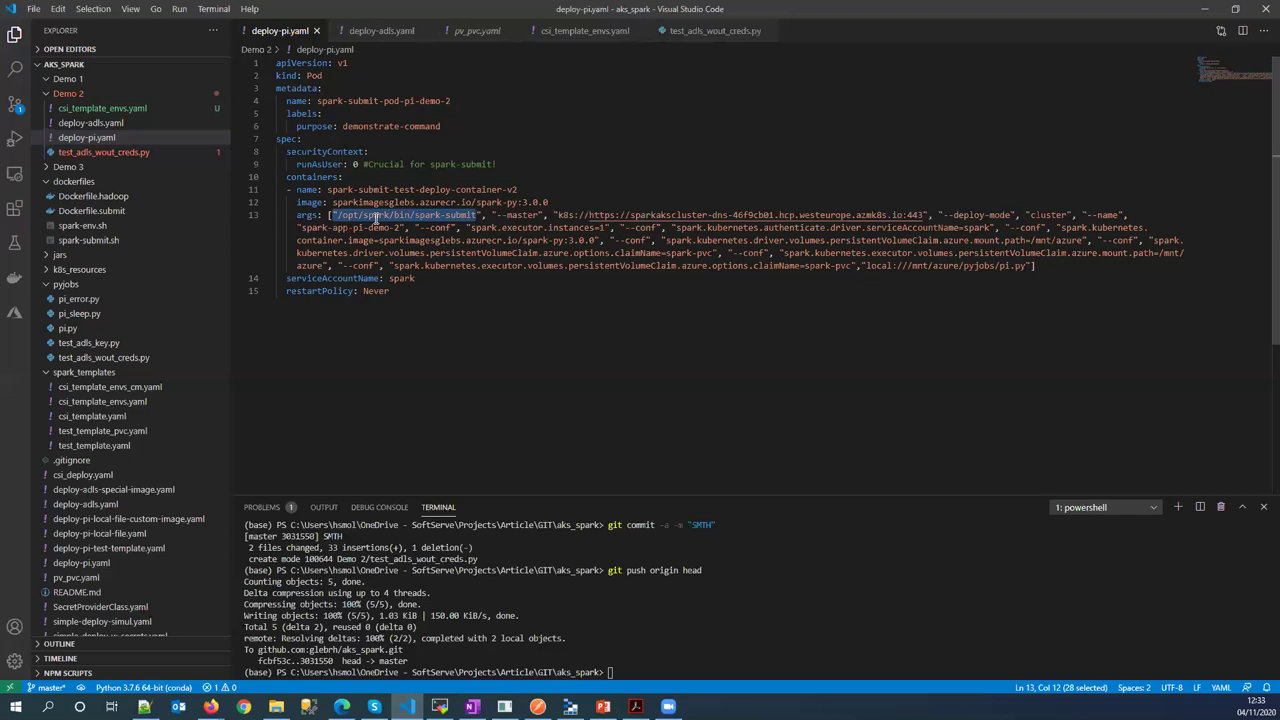
pyautogui.click(317, 101)
pyautogui.keyDown('shift'); pyautogui.click(451, 101); pyautogui.keyUp('shift')
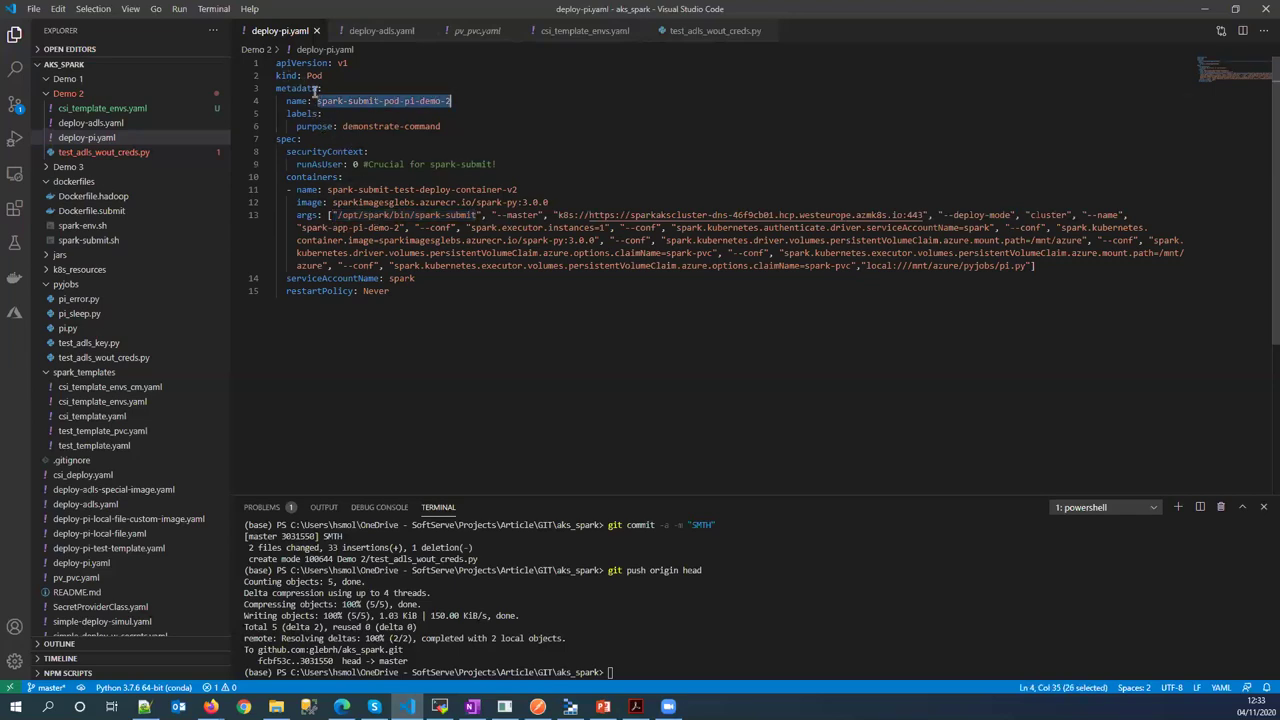
pyautogui.moveTo(318, 101); pyautogui.dragTo(453, 101)
pyautogui.moveTo(476, 215); pyautogui.dragTo(337, 215)
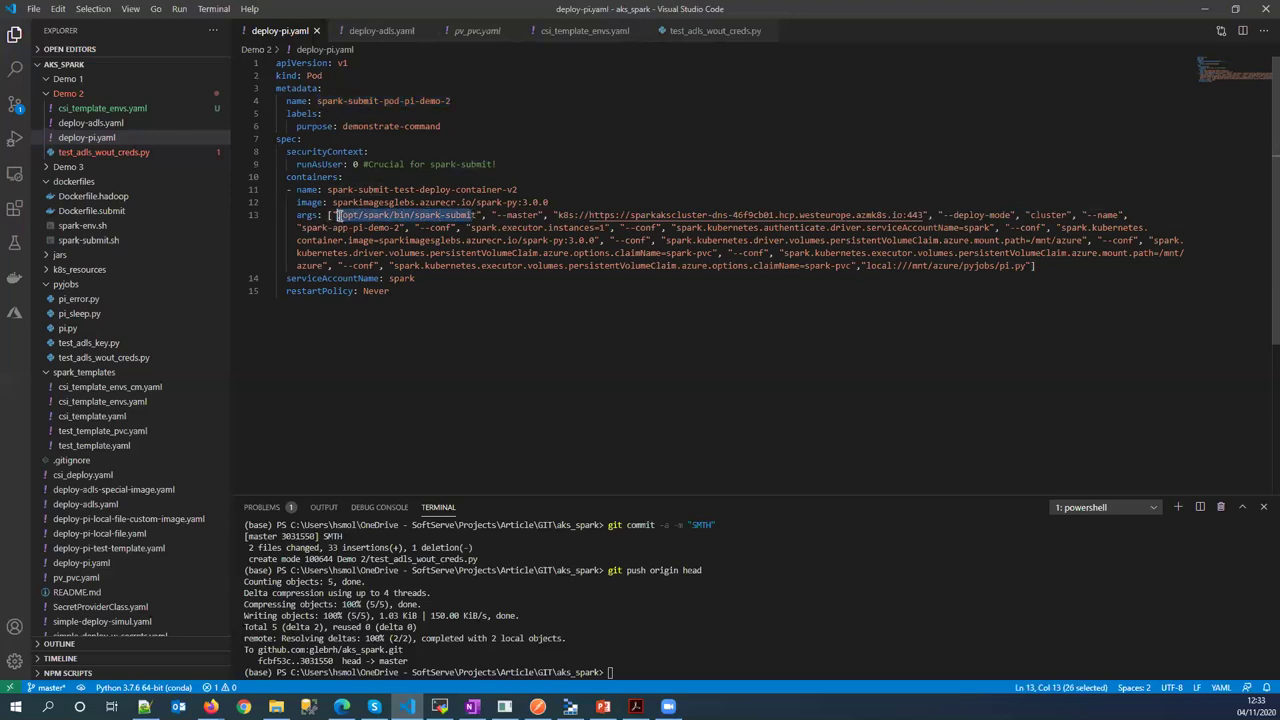
pyautogui.click(477, 215)
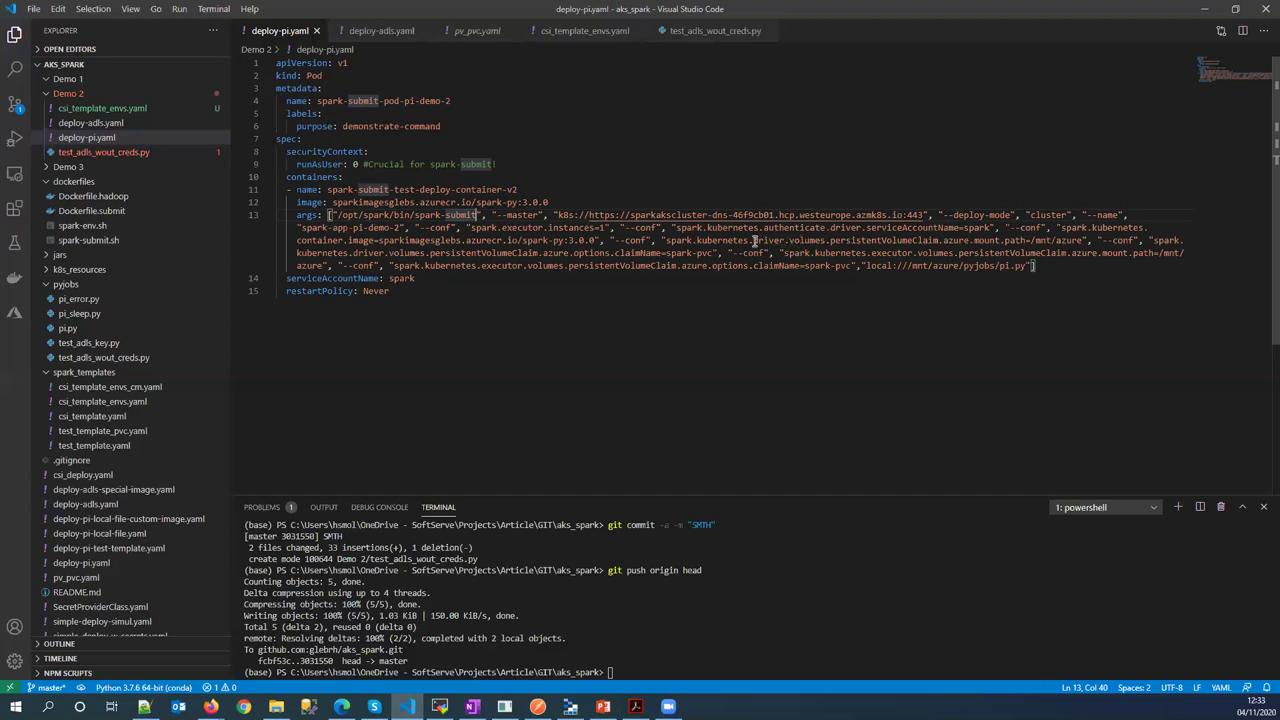
# Examine the parts of the driver's volume mount option in deploy-pi.yaml: driver, volumes, persistentVolumeClaim and azure
pyautogui.moveTo(665, 240); pyautogui.dragTo(817, 241)
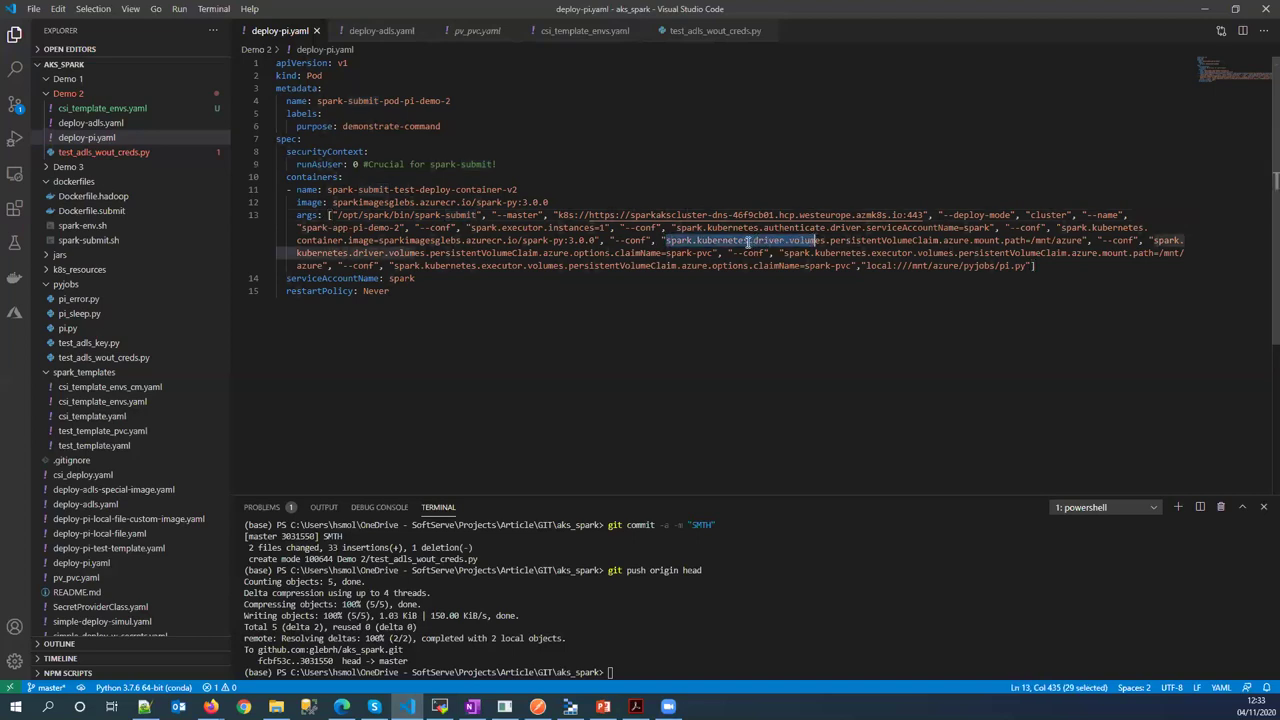
pyautogui.doubleClick(768, 241)
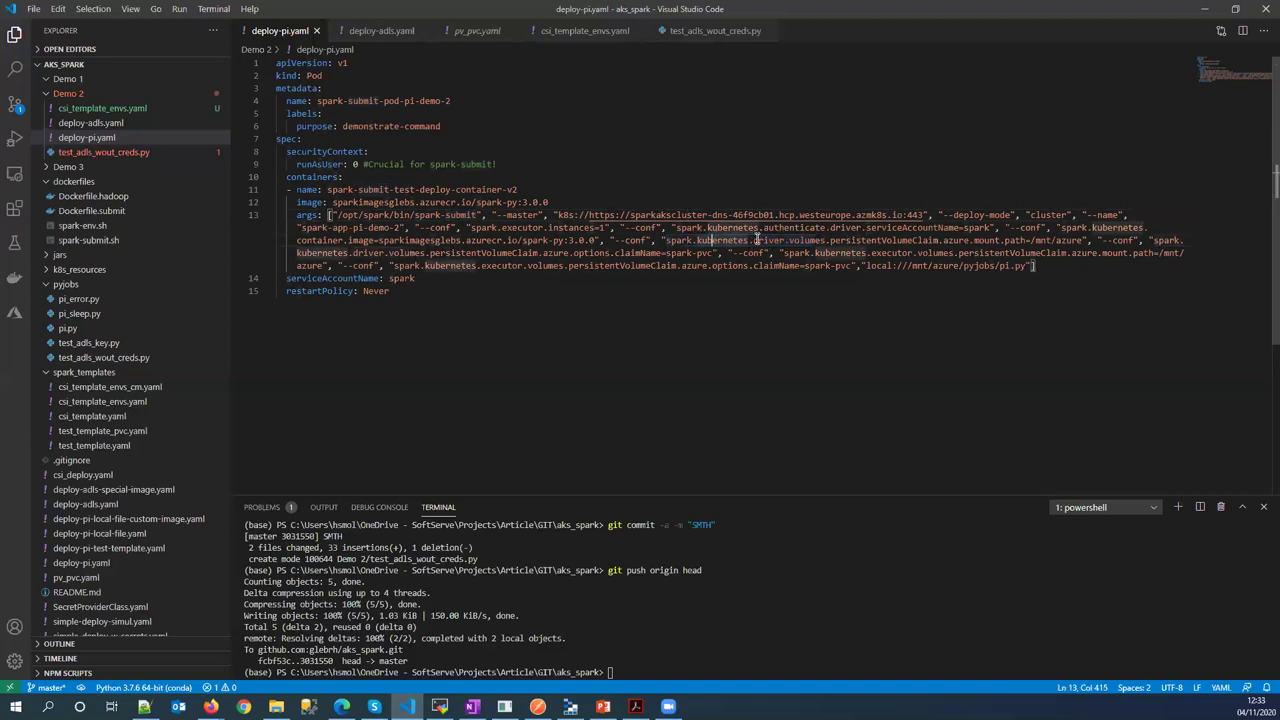
pyautogui.doubleClick(806, 241)
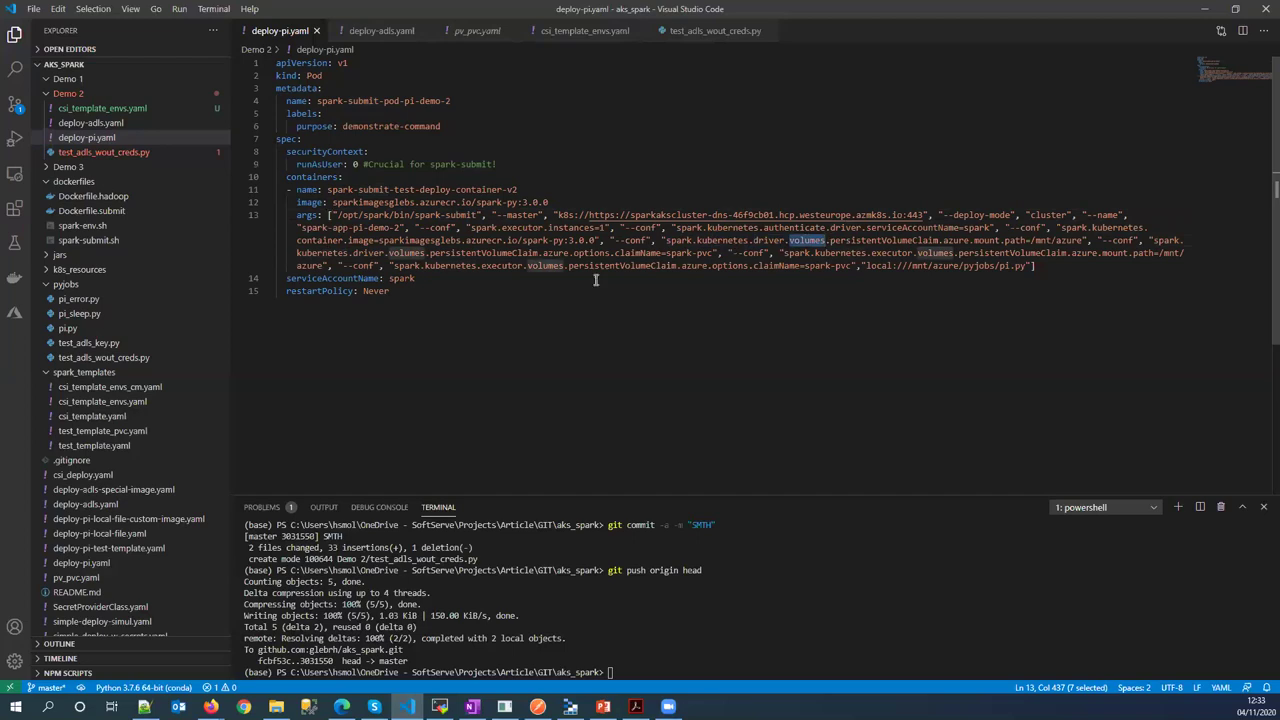
pyautogui.doubleClick(834, 241)
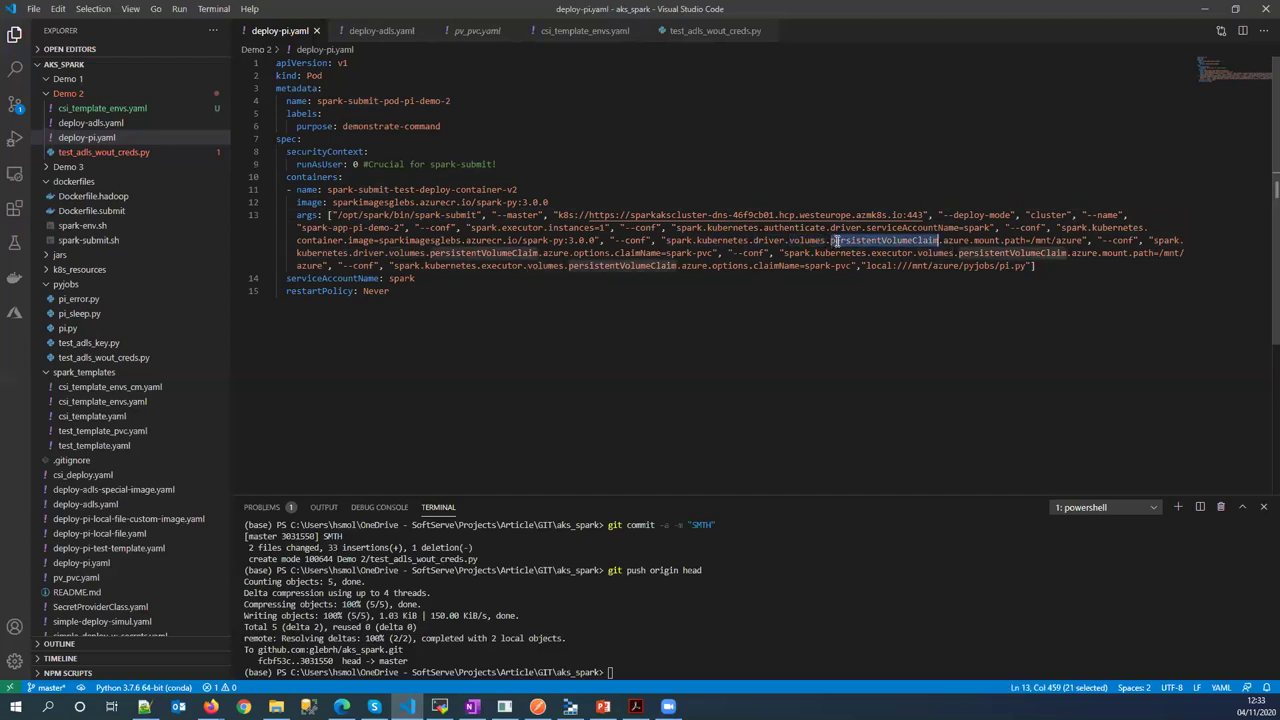
pyautogui.doubleClick(951, 241)
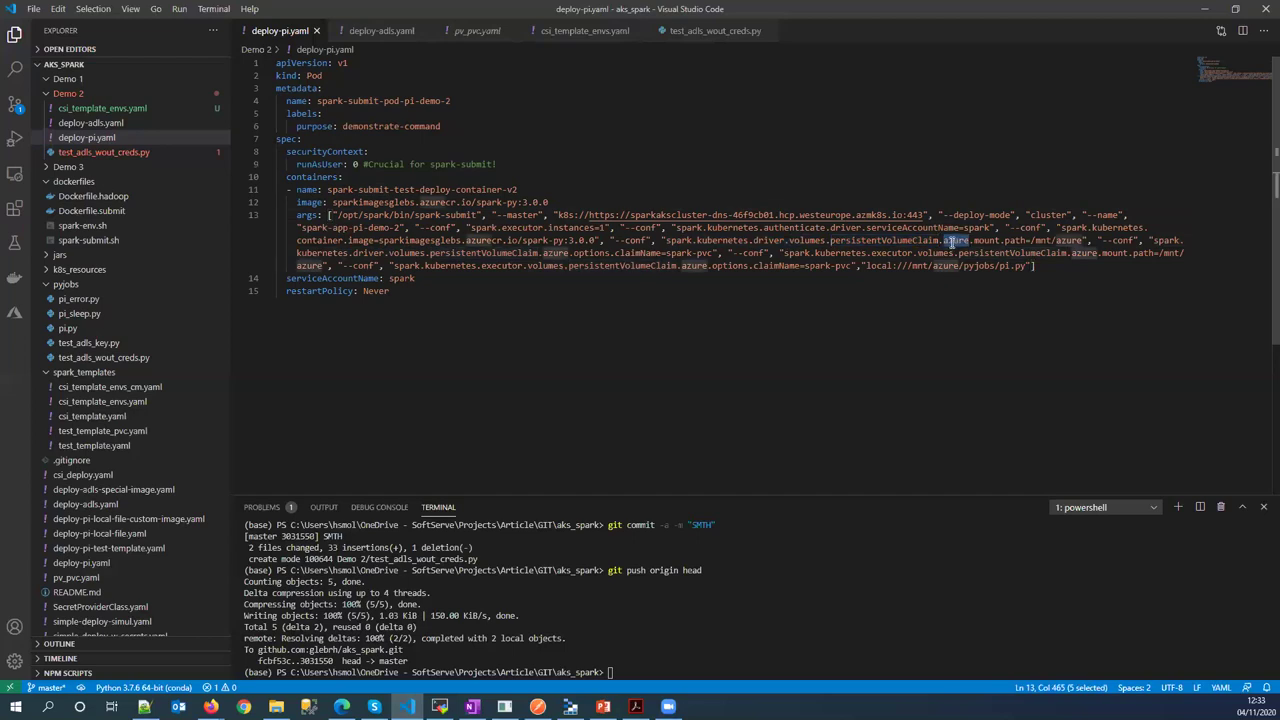
# Compare the claim name in pv_pvc.yaml with the driver's azure volume option claimName=spark-pvc in deploy-pi.yaml
pyautogui.click(475, 32)
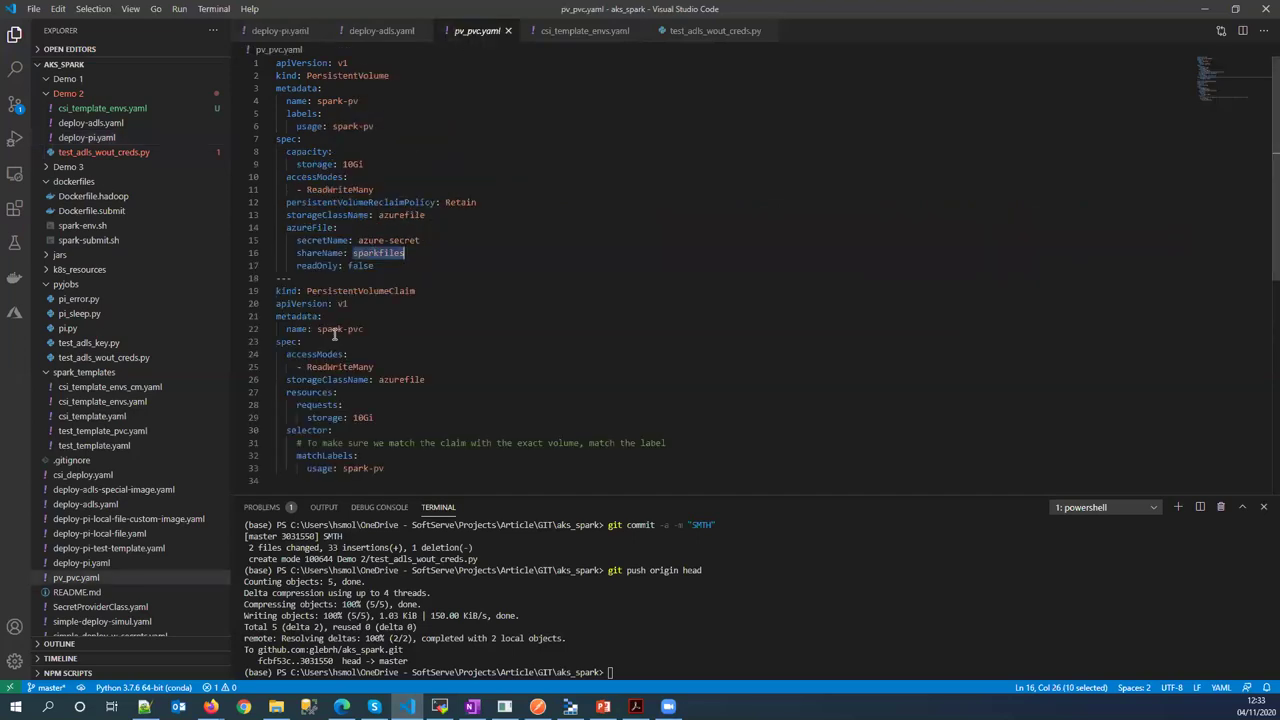
pyautogui.click(290, 34)
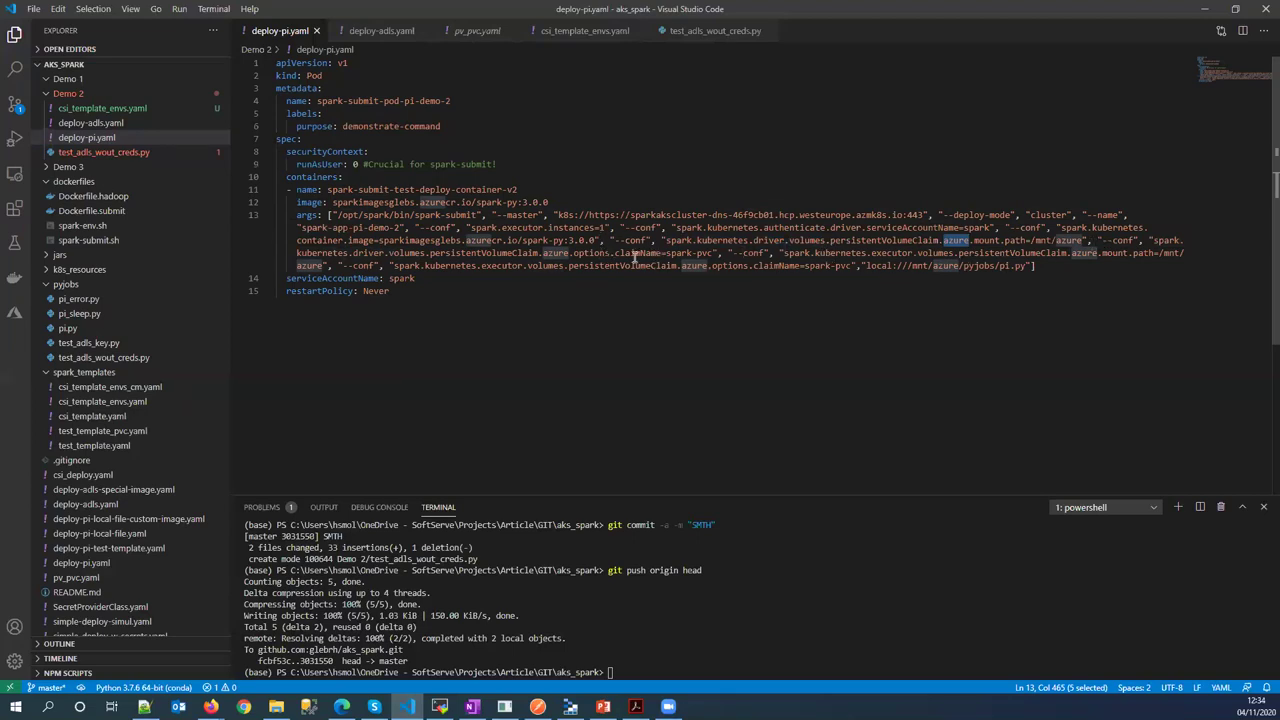
pyautogui.moveTo(667, 253); pyautogui.dragTo(714, 253)
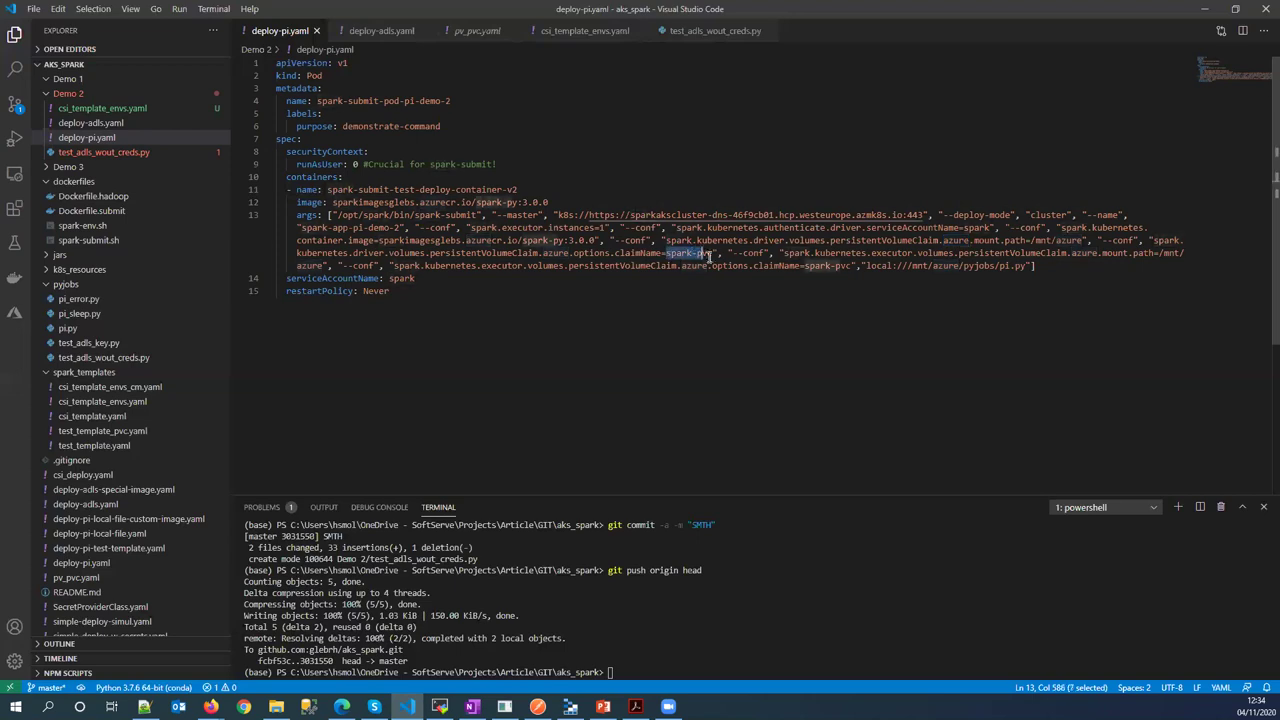
pyautogui.doubleClick(557, 253)
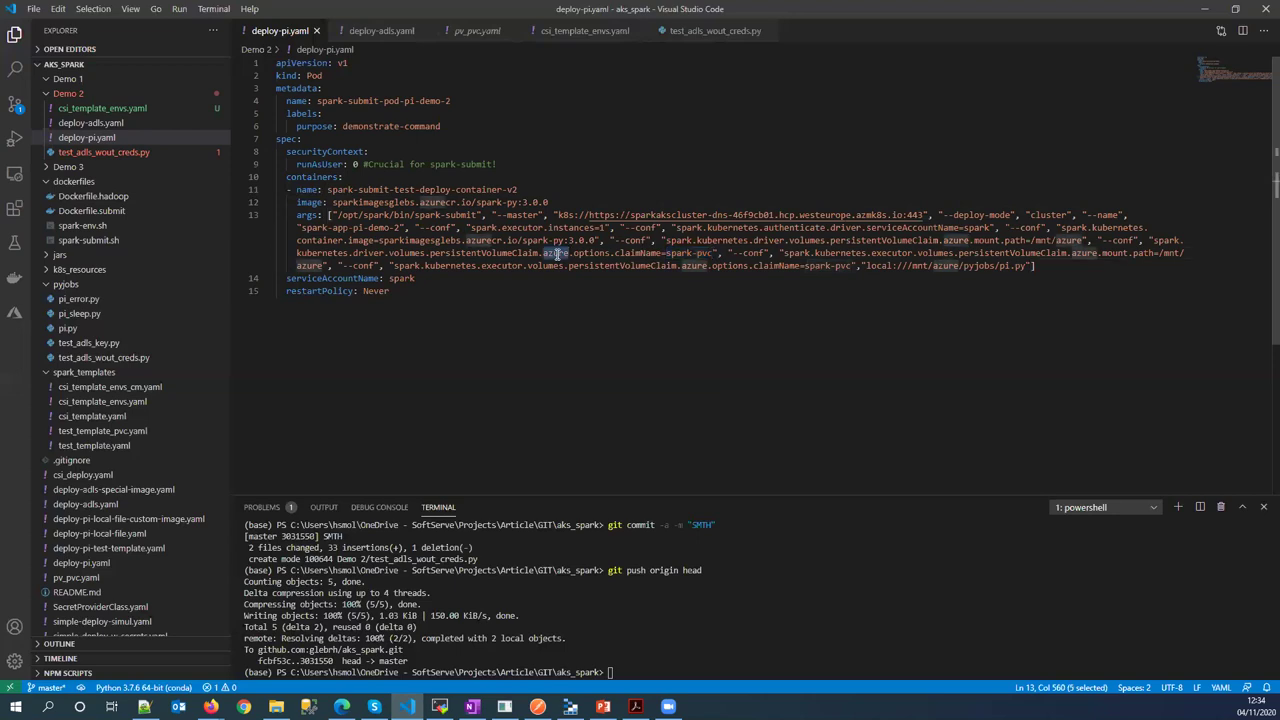
pyautogui.moveTo(666, 253); pyautogui.dragTo(716, 256)
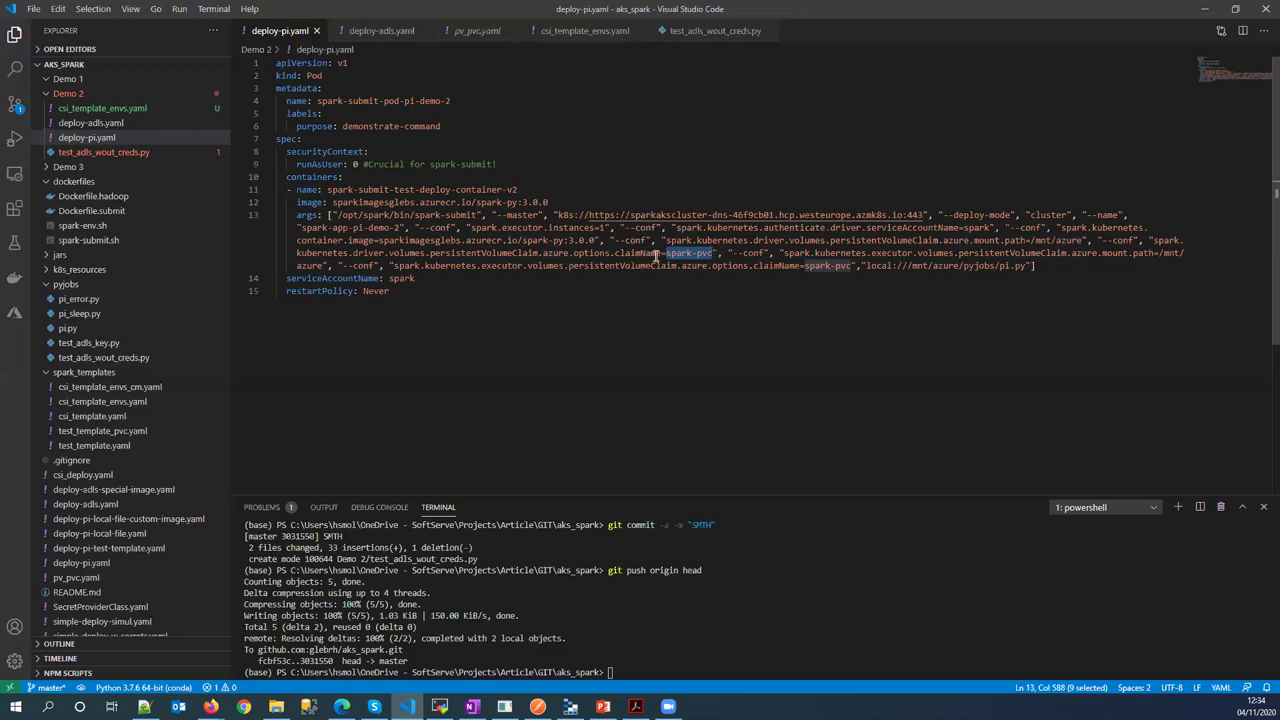
# Examine the azure volume name, the driver mount path /mnt/azure and the full spark-submit arguments in deploy-pi.yaml
pyautogui.doubleClick(705, 253)
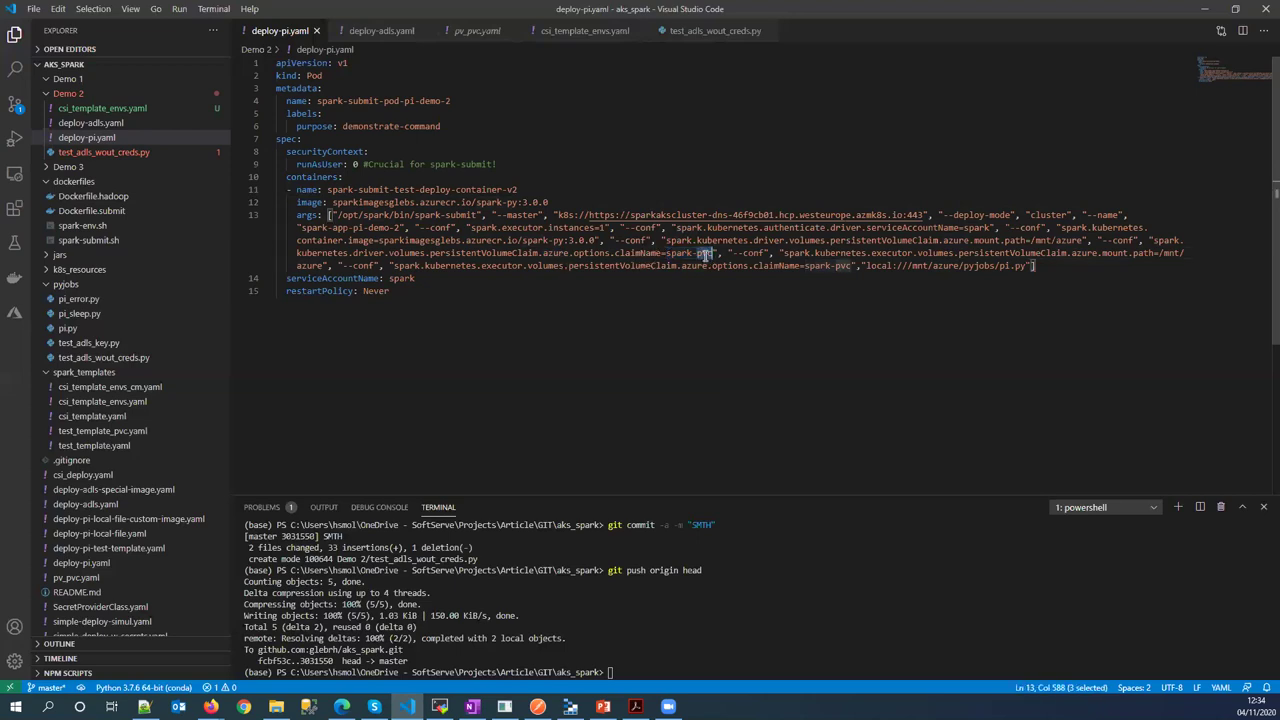
pyautogui.doubleClick(556, 253)
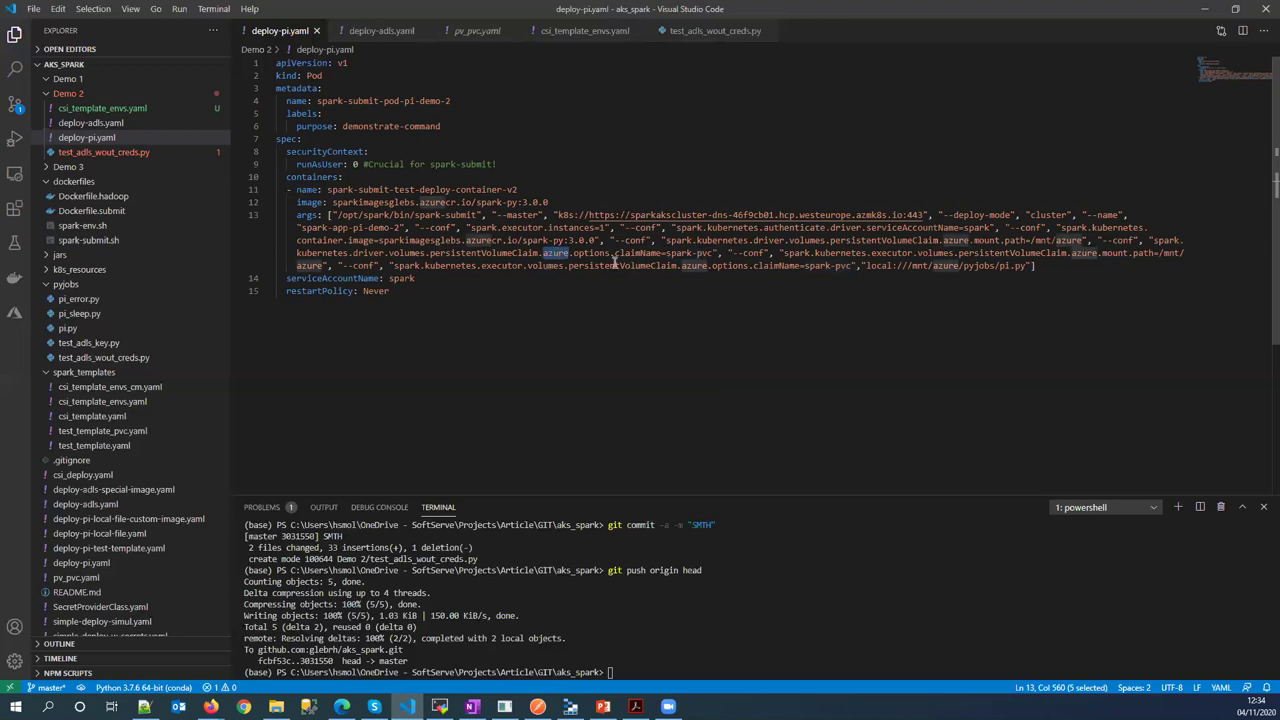
pyautogui.click(1034, 242)
pyautogui.keyDown('shift'); pyautogui.click(1082, 242); pyautogui.keyUp('shift')
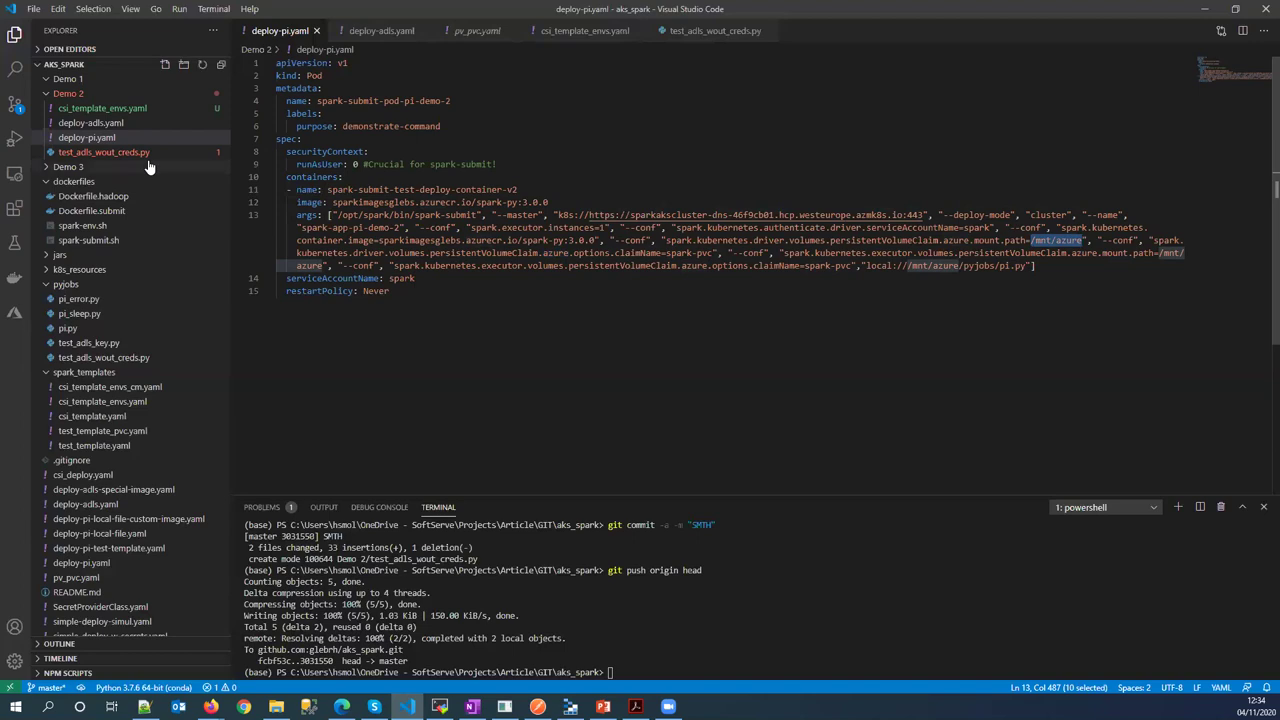
pyautogui.moveTo(1034, 266); pyautogui.dragTo(339, 216)
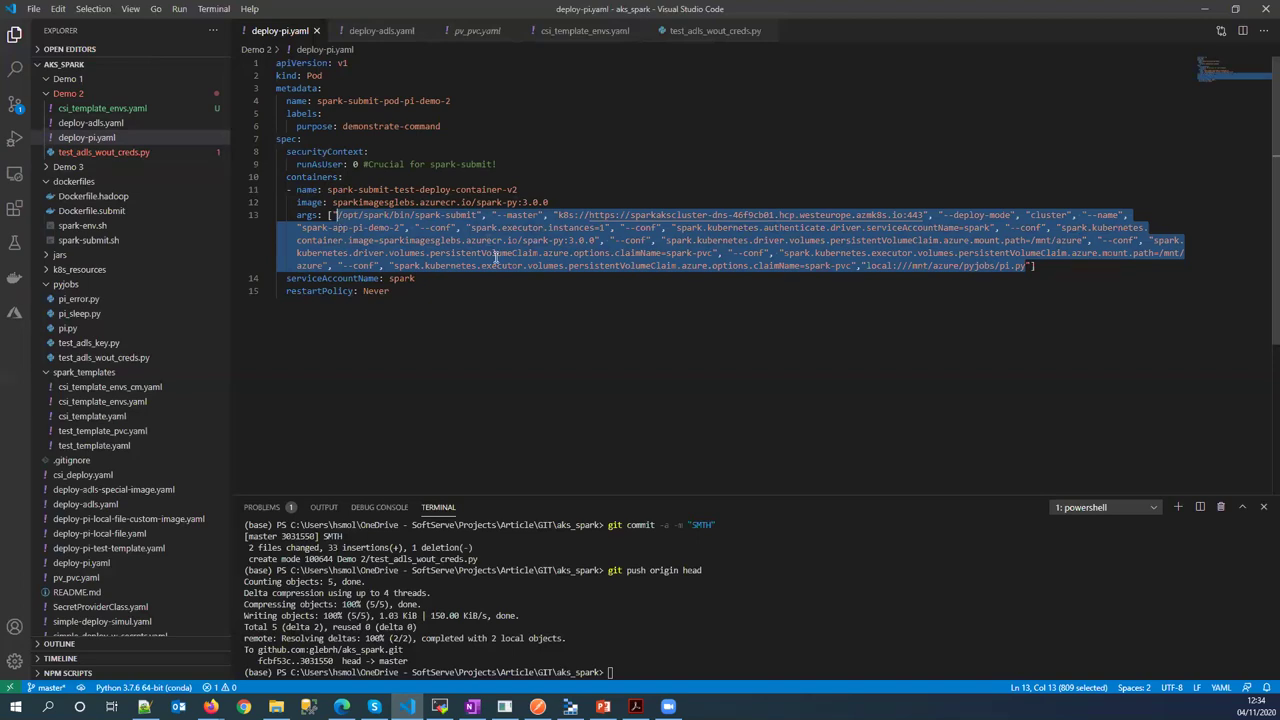
pyautogui.click(355, 226)
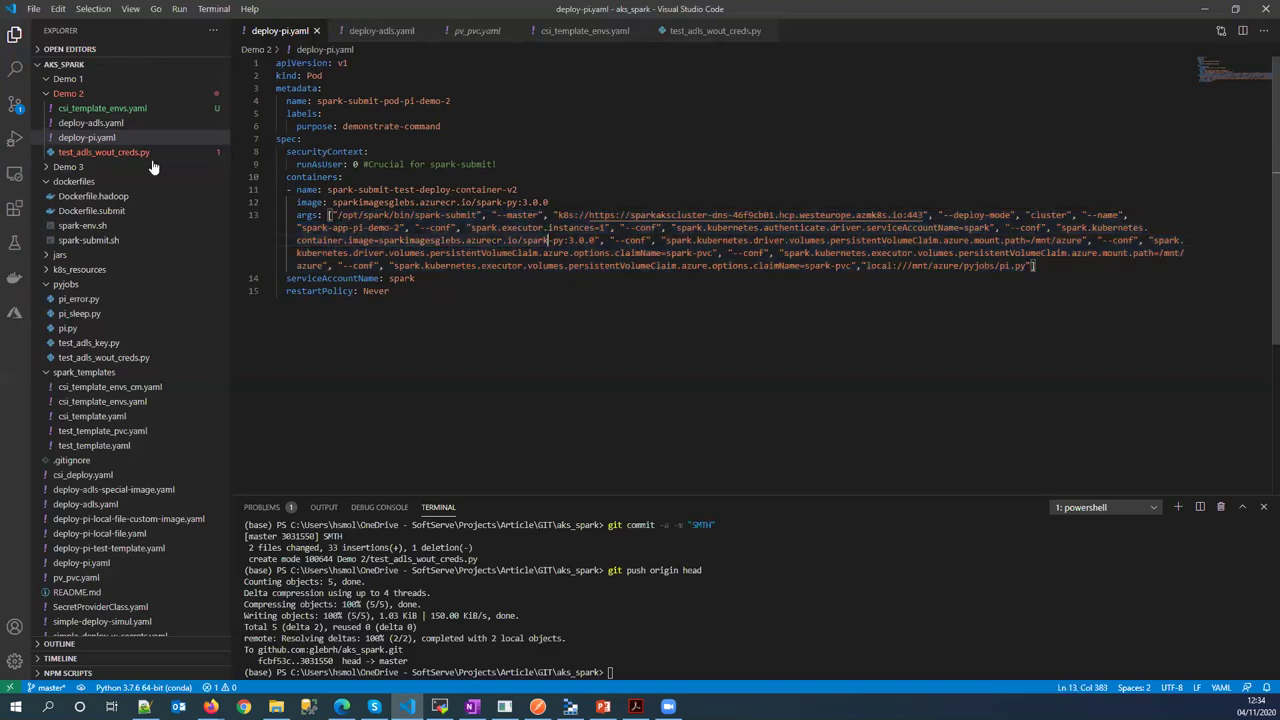
# Open deploy-adls.yaml and examine the claim name spark-pvc, the volume name azure and the mountPath /mnt/azure
pyautogui.click(105, 127)
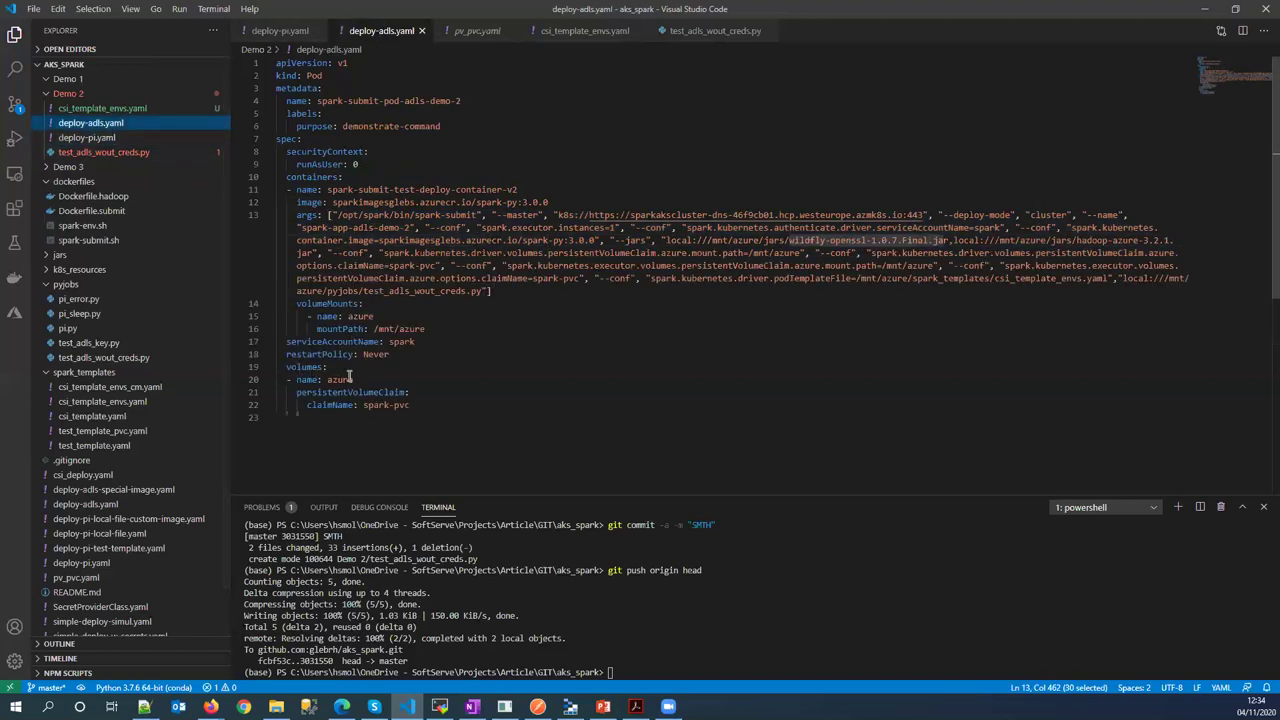
pyautogui.moveTo(360, 405); pyautogui.dragTo(423, 403)
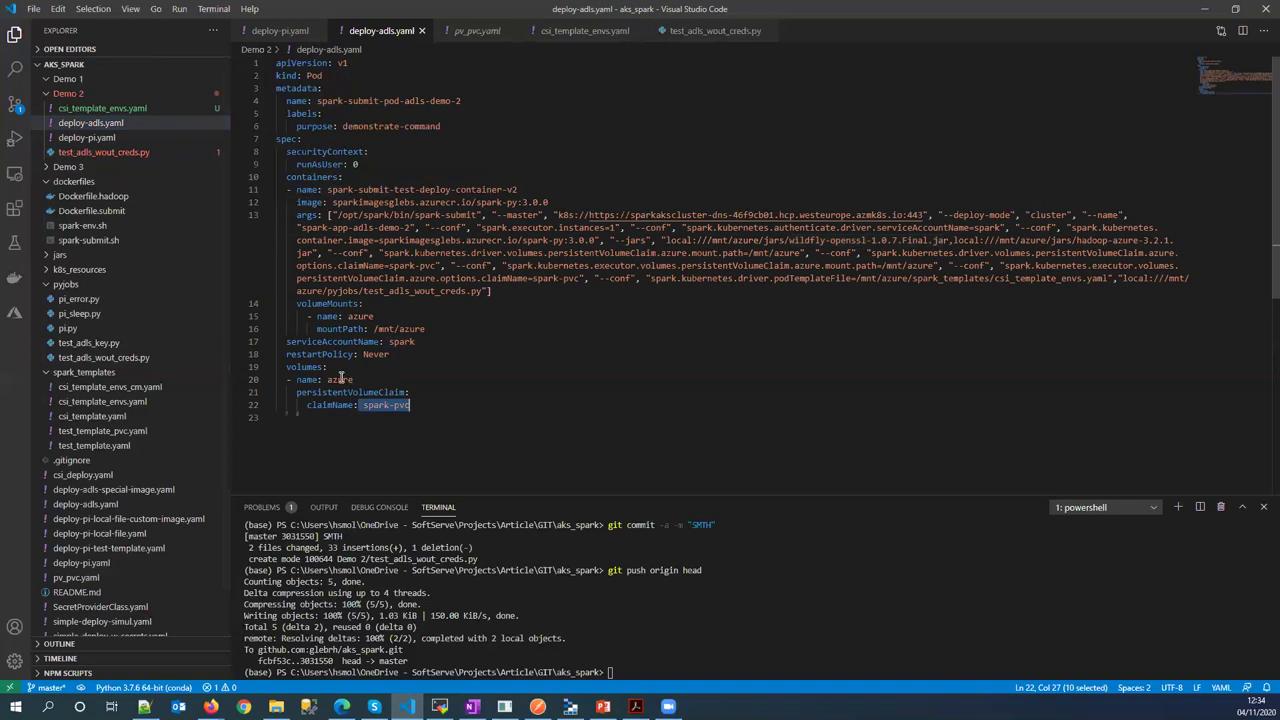
pyautogui.moveTo(363, 405); pyautogui.dragTo(414, 405)
pyautogui.doubleClick(382, 405)
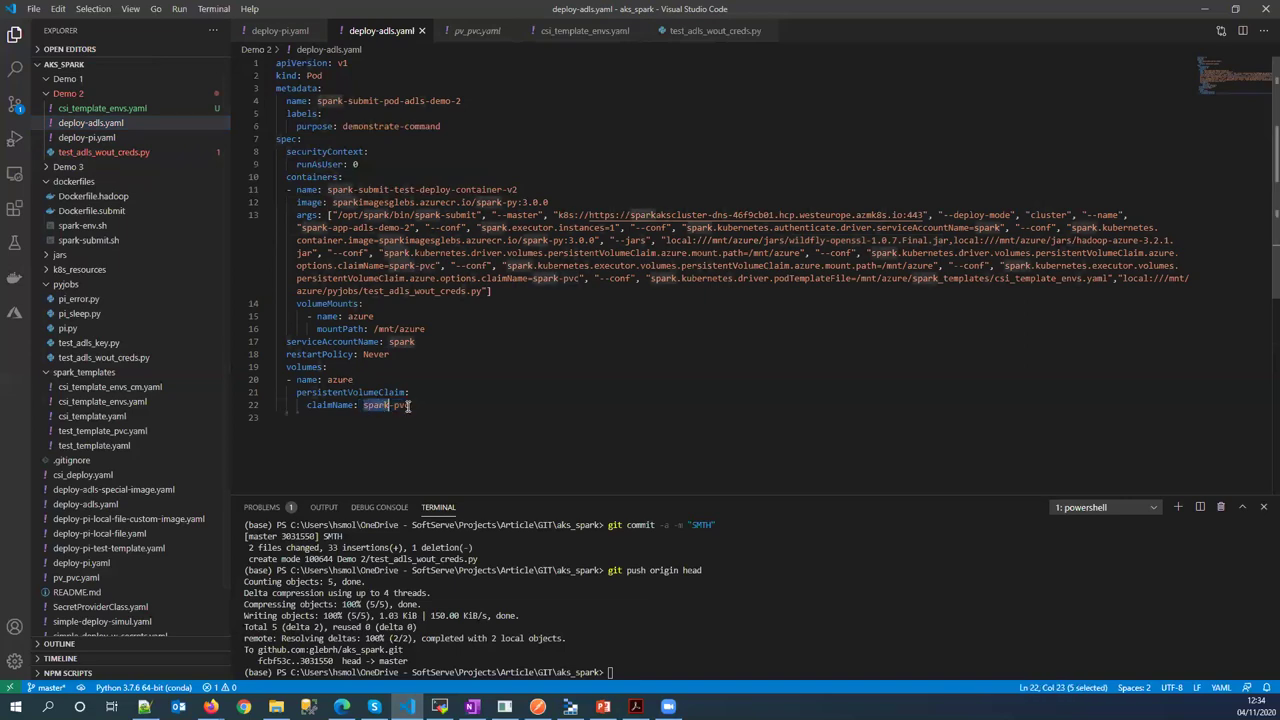
pyautogui.doubleClick(333, 380)
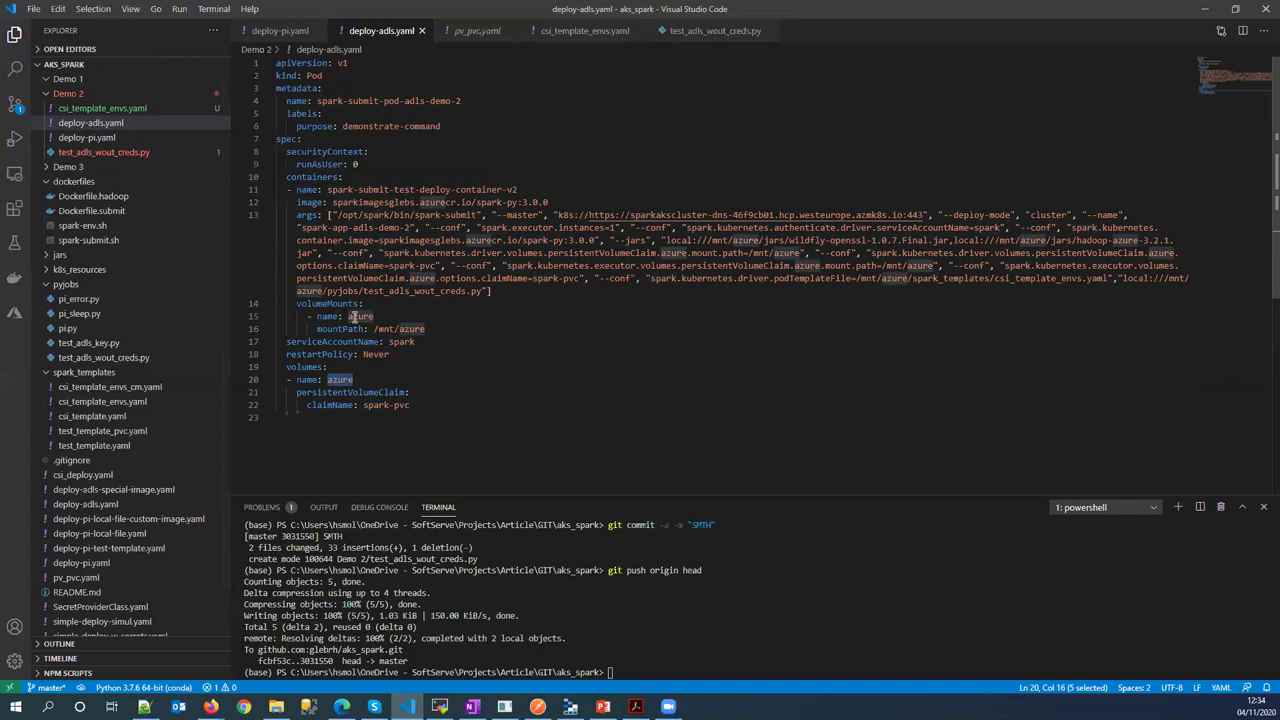
pyautogui.moveTo(373, 329); pyautogui.dragTo(439, 330)
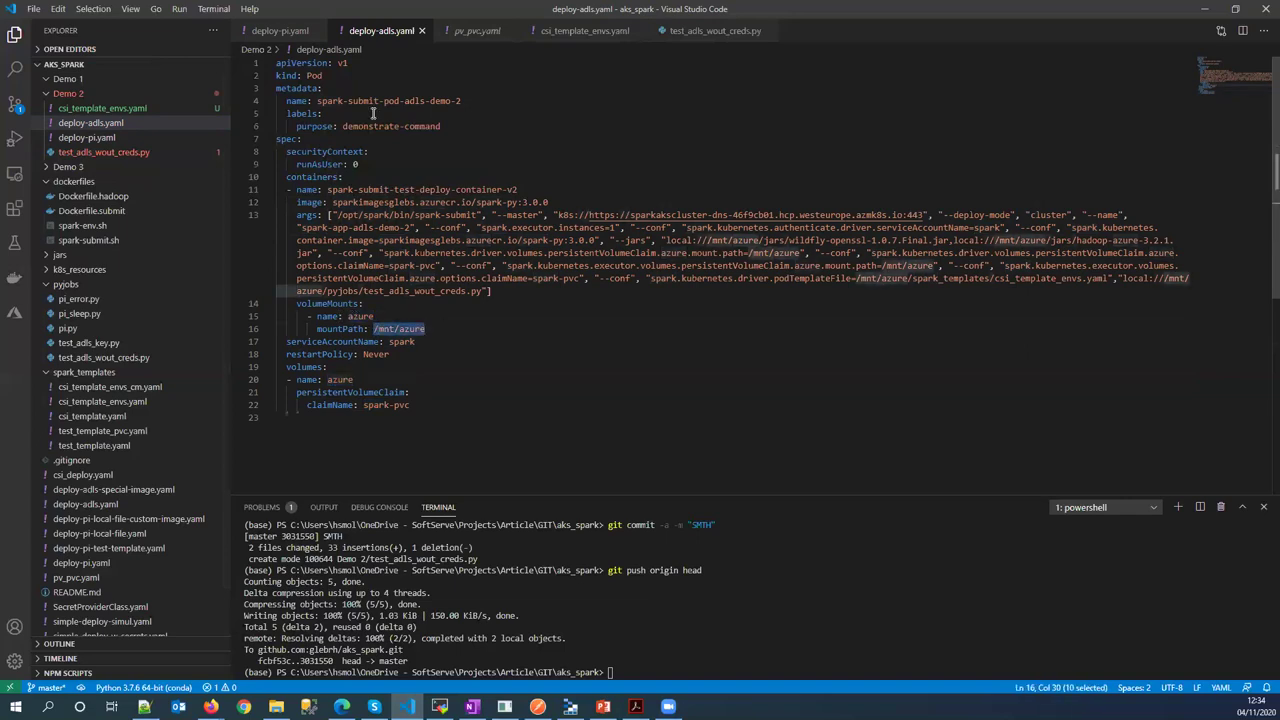
# Compare the --conf volume options in deploy-pi.yaml with the volumeMounts and volumes sections of deploy-adls.yaml
pyautogui.click(280, 31)
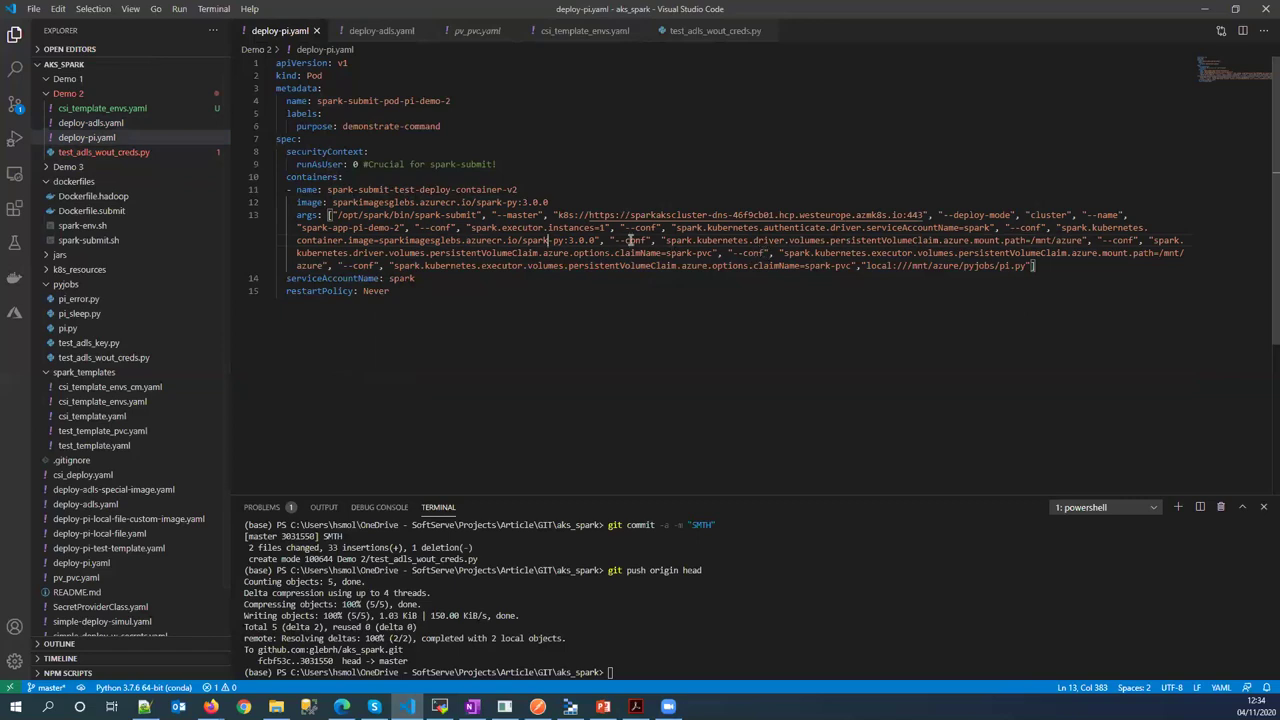
pyautogui.moveTo(620, 240); pyautogui.dragTo(709, 240)
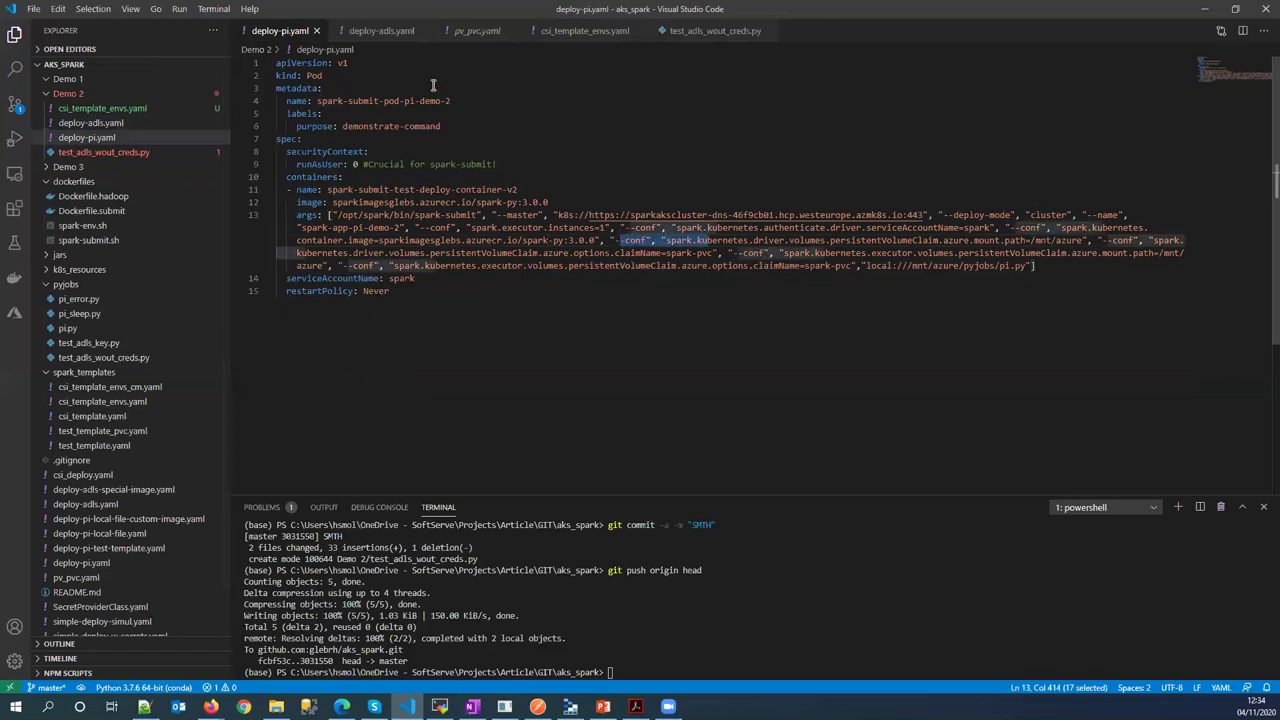
pyautogui.click(368, 32)
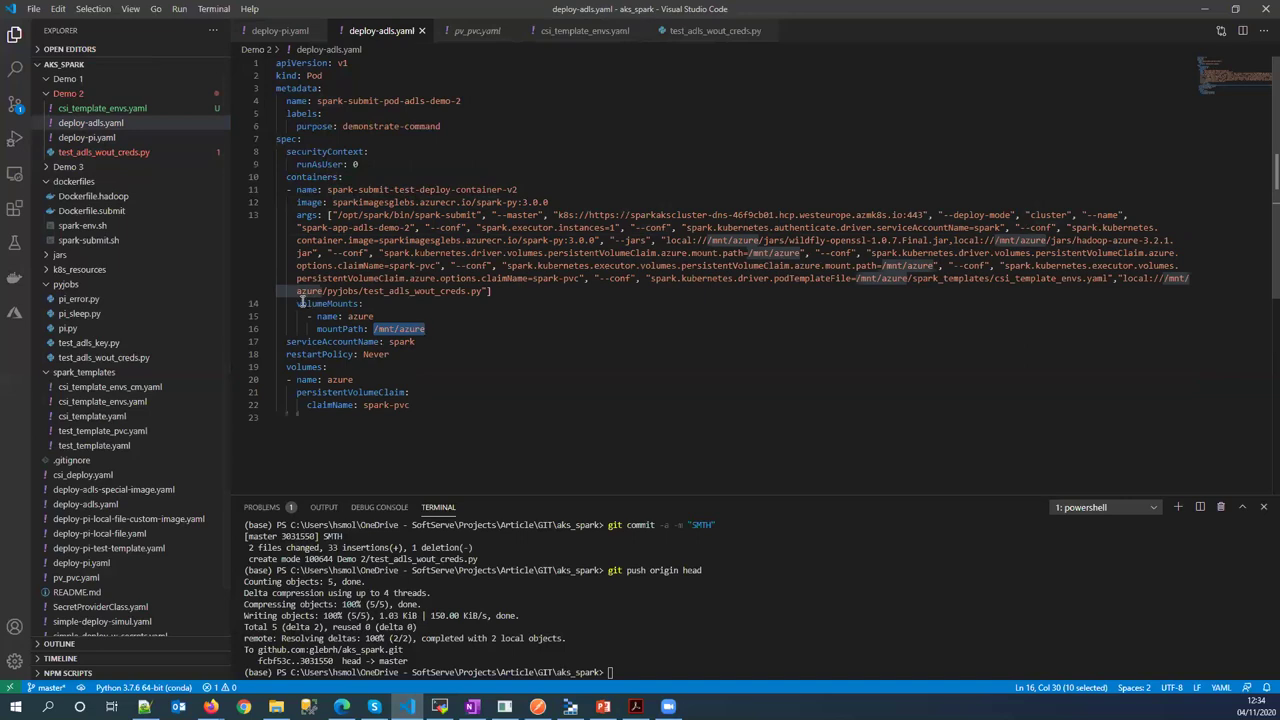
pyautogui.moveTo(298, 302); pyautogui.dragTo(450, 400)
pyautogui.click(445, 405)
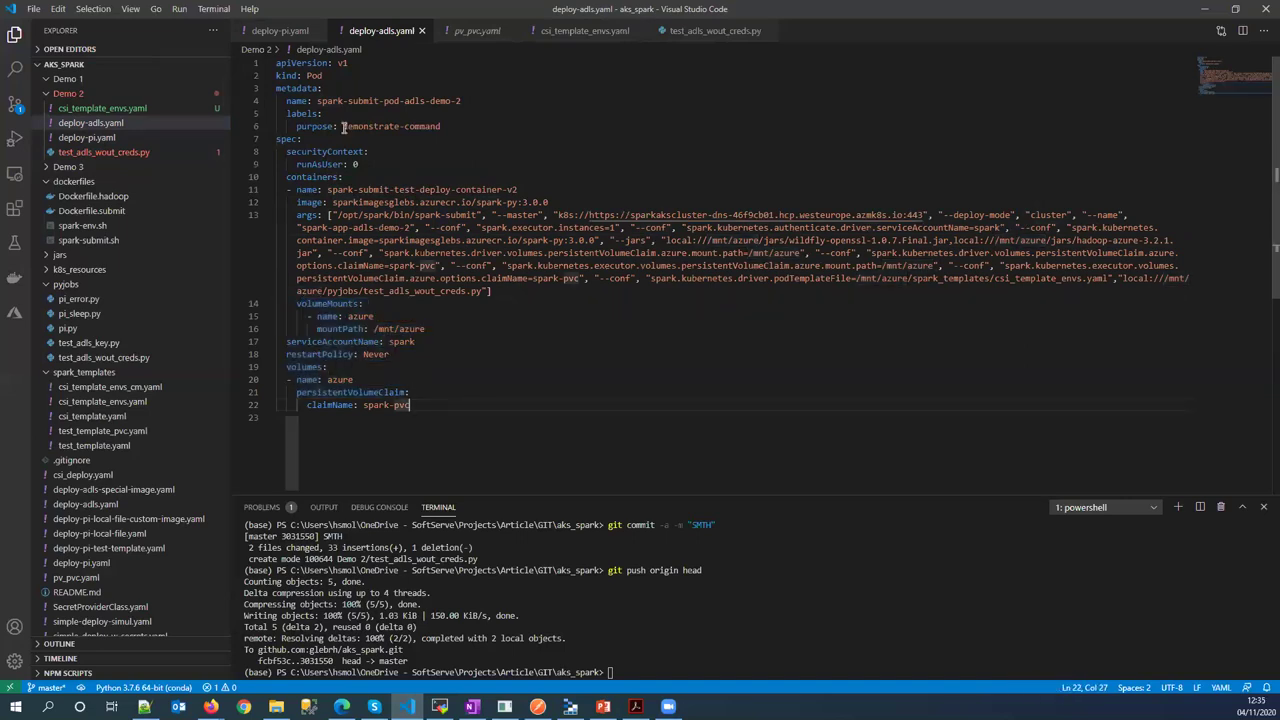
pyautogui.click(280, 31)
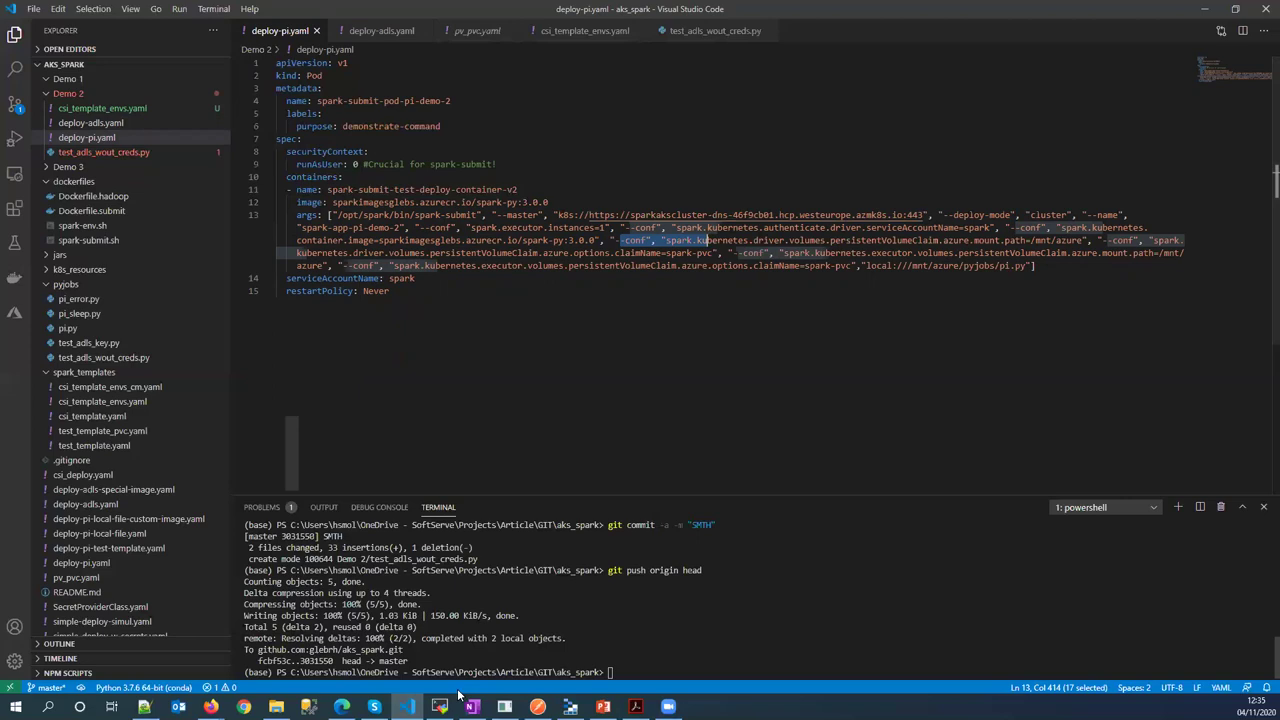
pyautogui.click(659, 278)
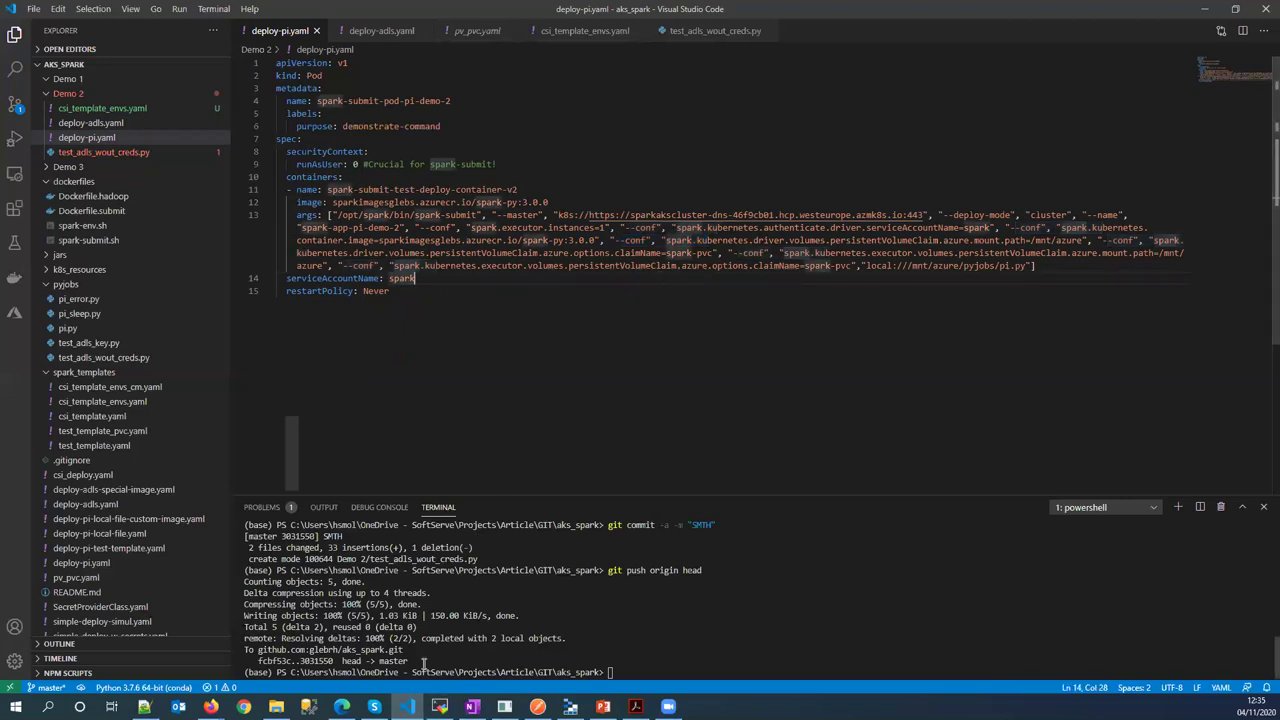
# Switch to MobaXterm, discard the recalled spark-submit command, clear the terminal and list the pods with kubectl get po
pyautogui.click(440, 707)
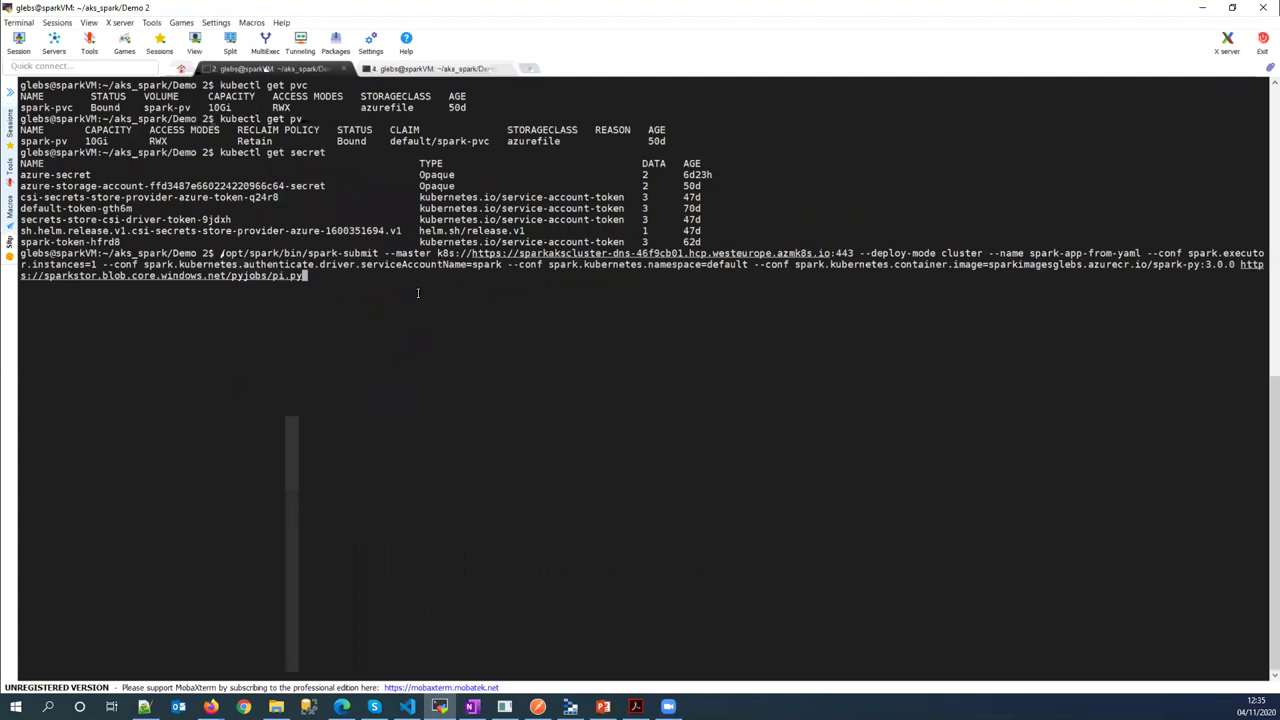
pyautogui.hotkey('ctrl', 'u')
pyautogui.write('clear')
pyautogui.press('Return')
pyautogui.write('kubectl get po')
pyautogui.press('Return')
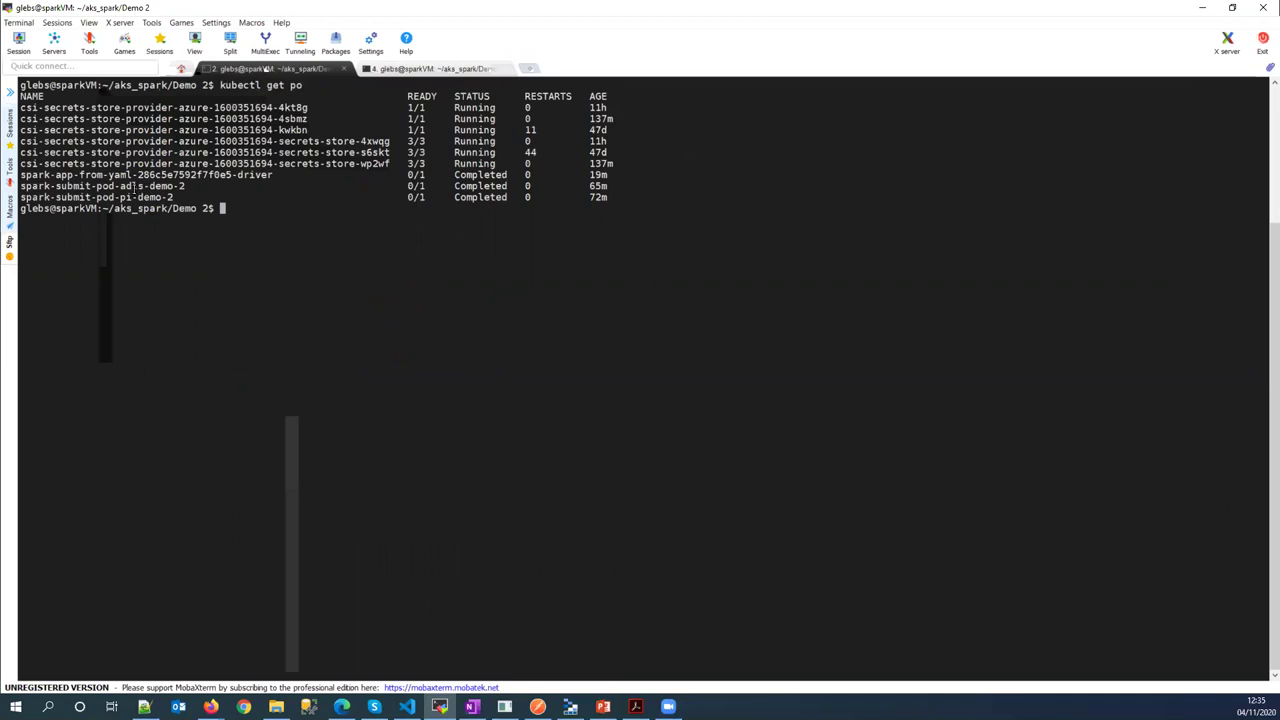
# Delete the existing pod with kubectl delete pod spark-submit-pod-pi-demo-2
pyautogui.doubleClick(125, 197)
pyautogui.press('super+c')
pyautogui.write('kubectl delete')
pyautogui.rightClick(708, 257)
pyautogui.hotkey('ctrl', 'Left')
pyautogui.hotkey('ctrl', 'Left')
pyautogui.hotkey('ctrl', 'Left')
pyautogui.hotkey('ctrl', 'Left')
pyautogui.hotkey('ctrl', 'Left')
pyautogui.hotkey('ctrl', 'Left')
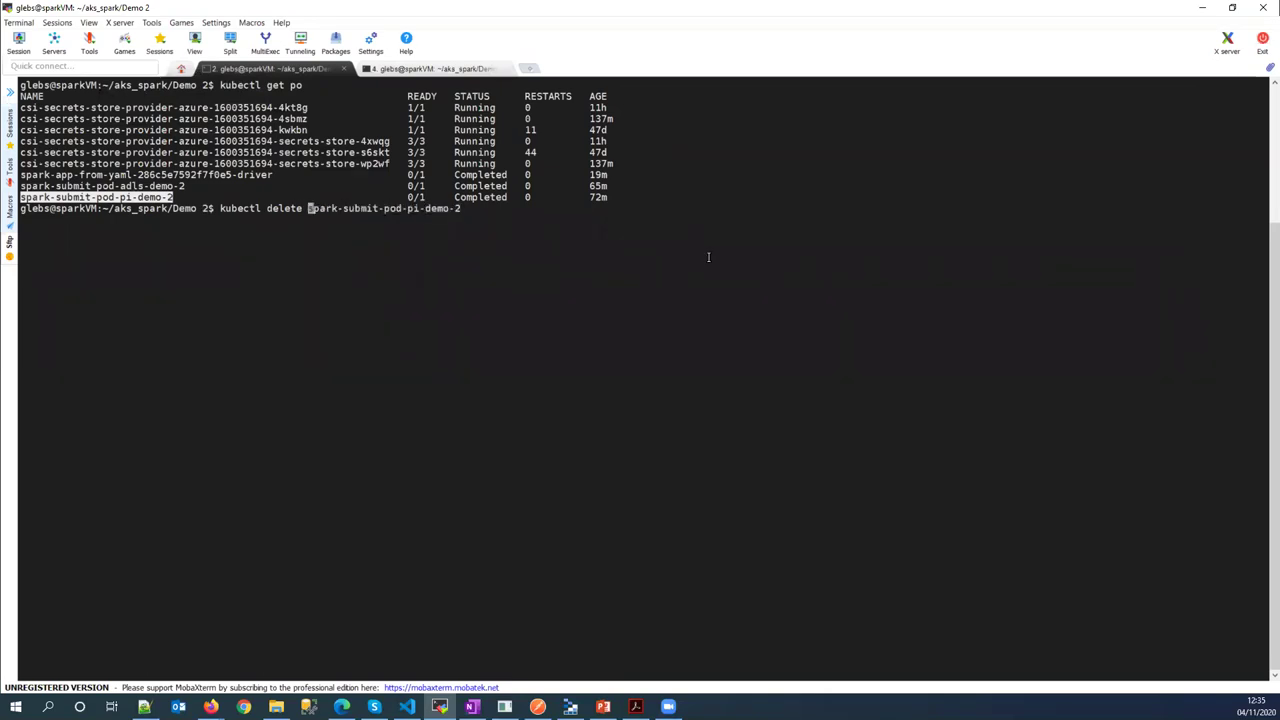
pyautogui.write('pod')
pyautogui.press('Return')
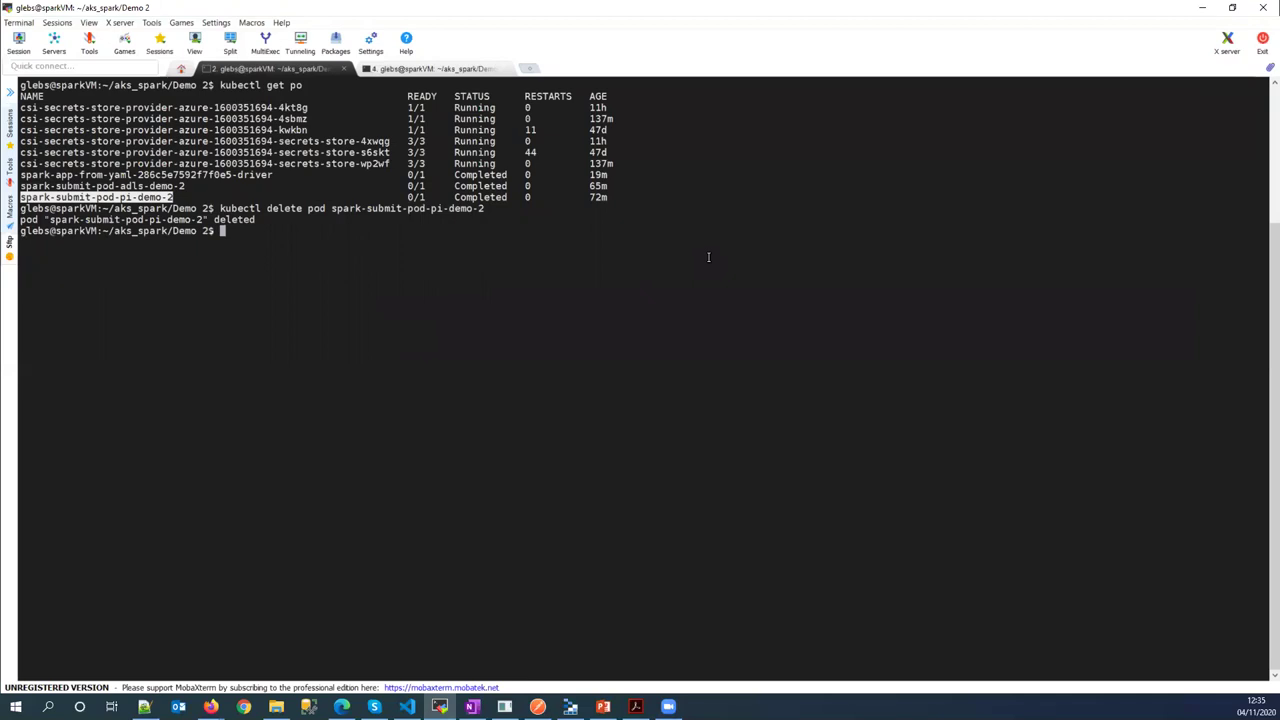
# Clear the terminal and deploy the pi job with kubectl apply -f deploy-pi.yaml
pyautogui.write('clear')
pyautogui.press('Return')
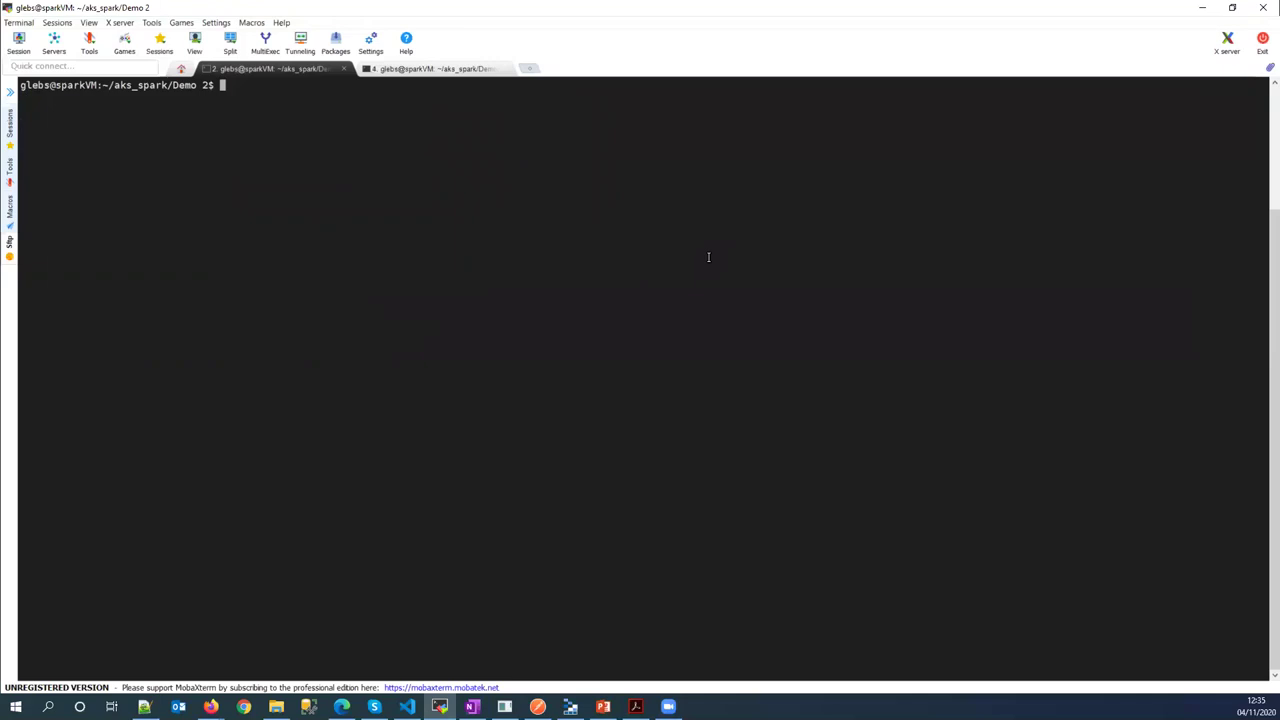
pyautogui.write('kubectl apply -f')
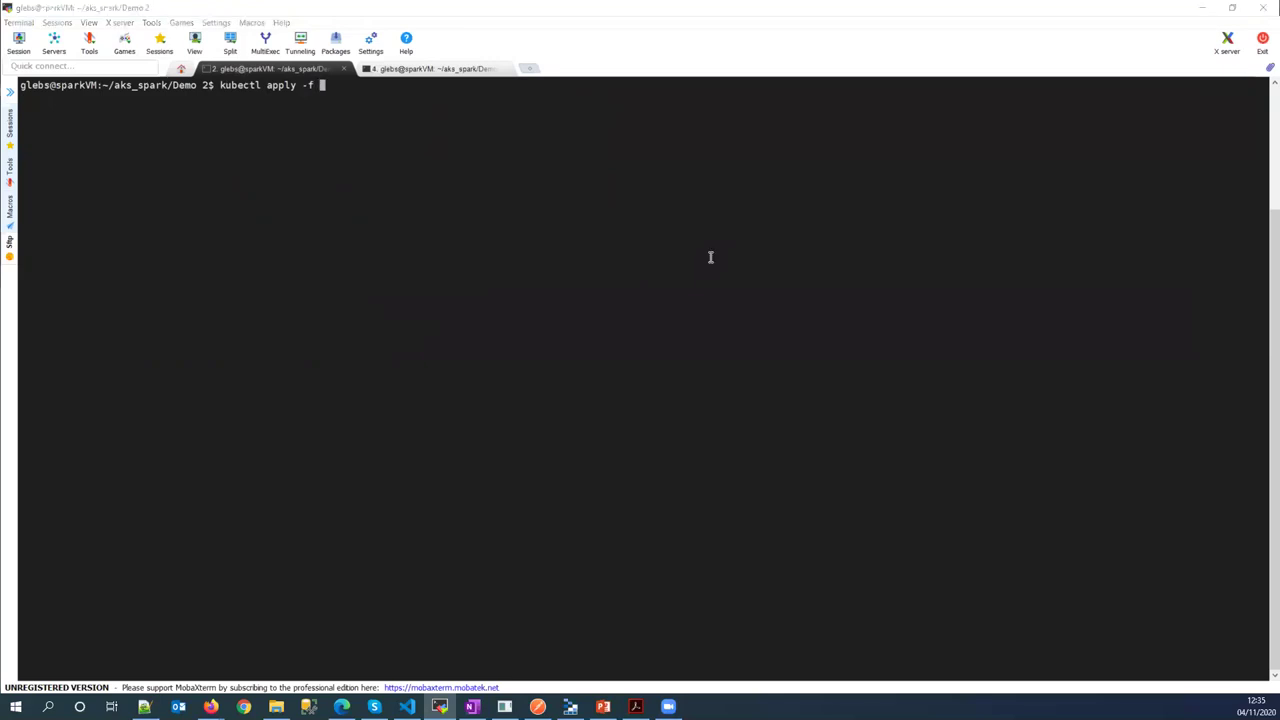
pyautogui.hotkey('alt', 'Tab')
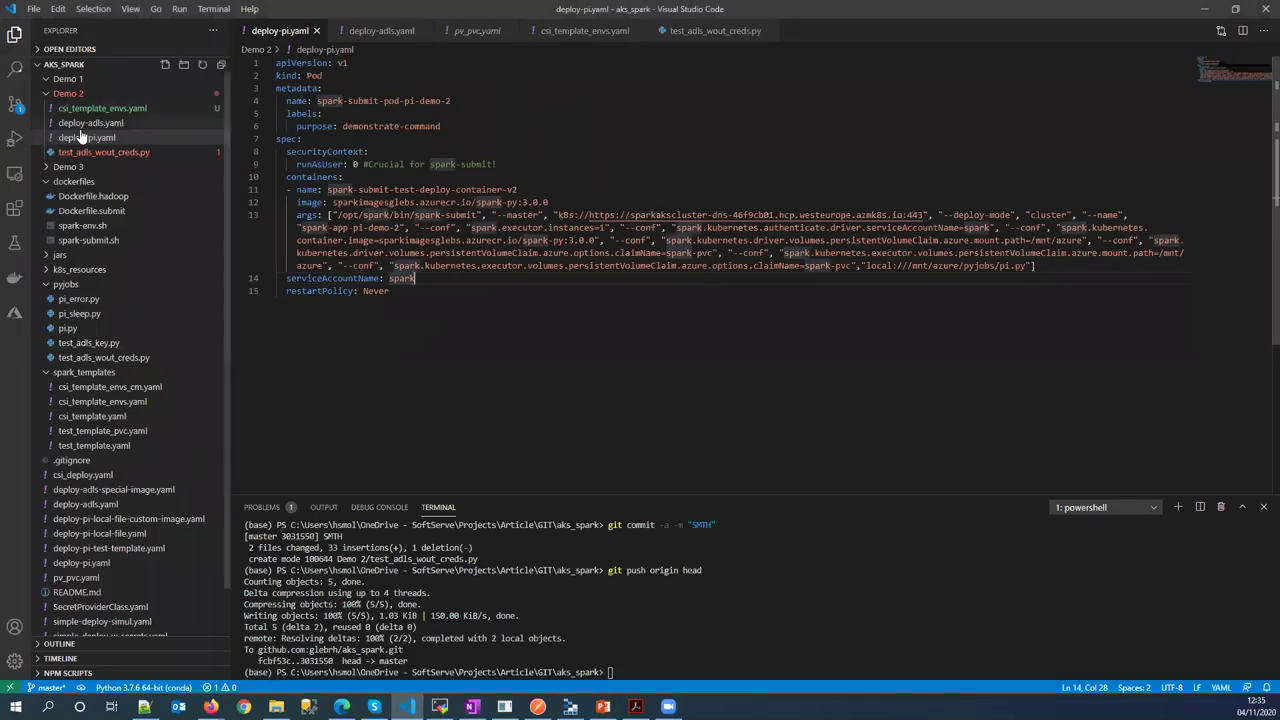
pyautogui.hotkey('alt', 'Tab')
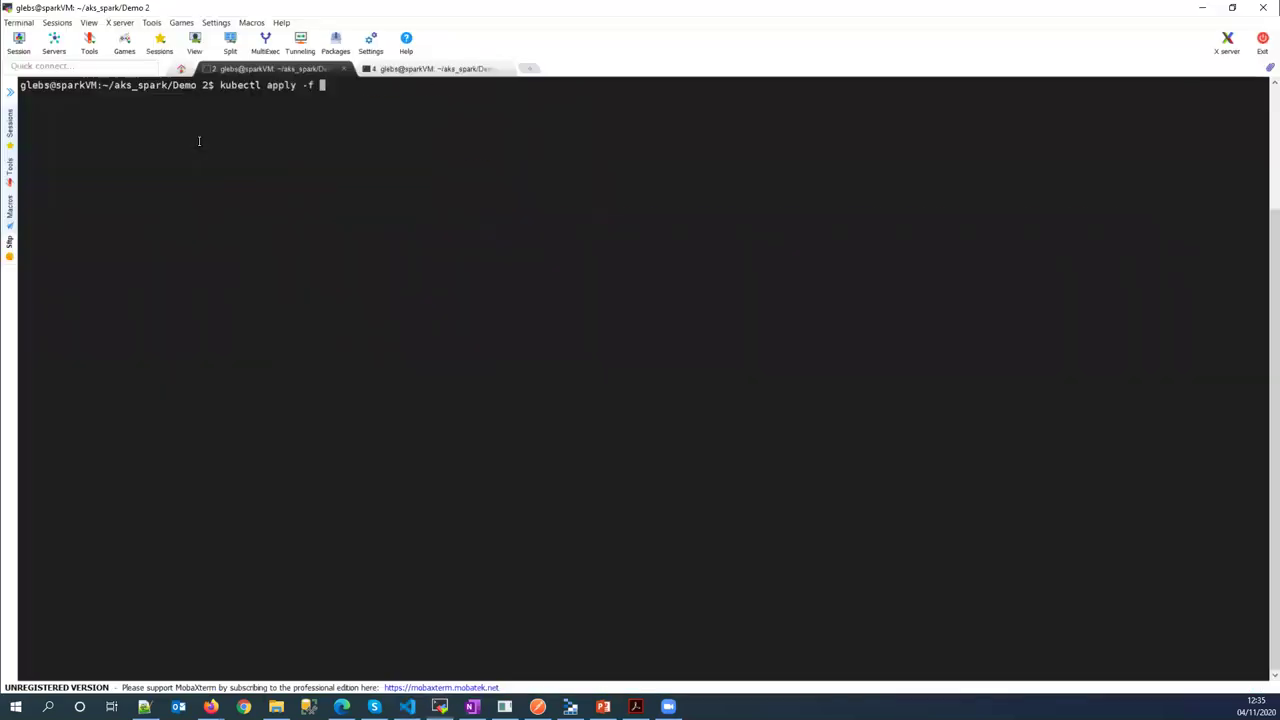
pyautogui.write('deploy-p')
pyautogui.press('Tab')
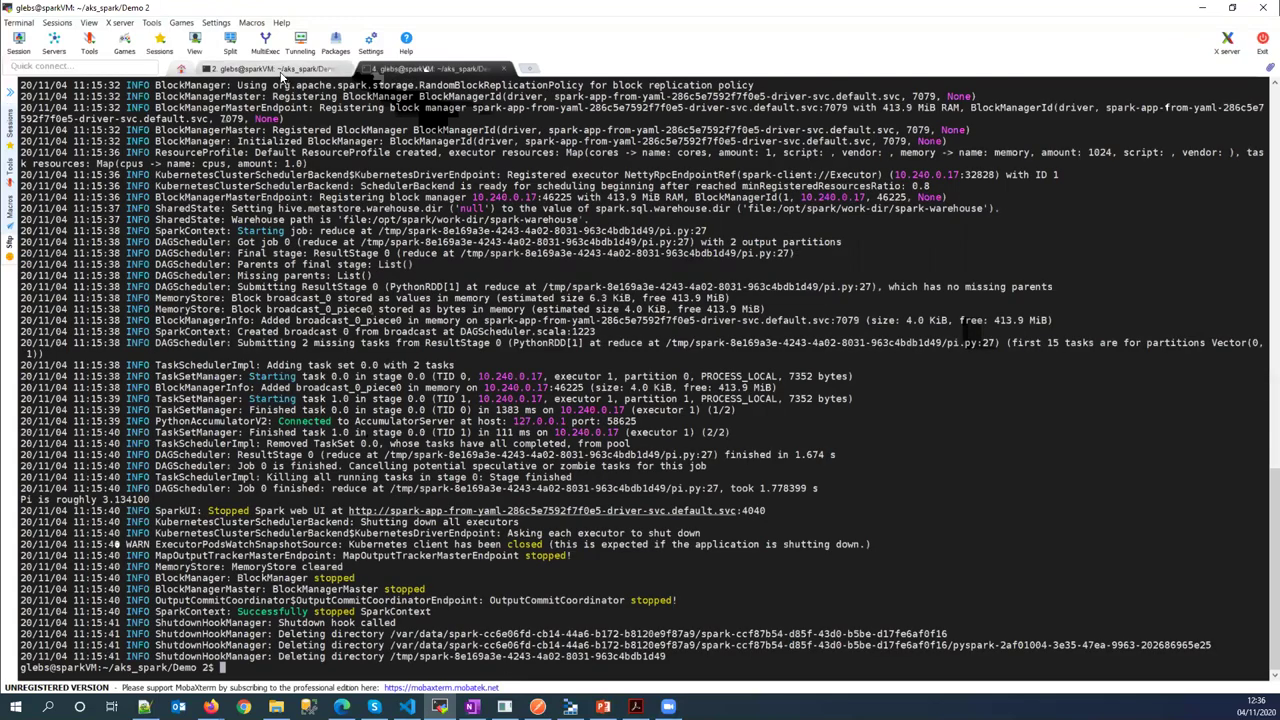
pyautogui.click(282, 70)
pyautogui.press('Return')
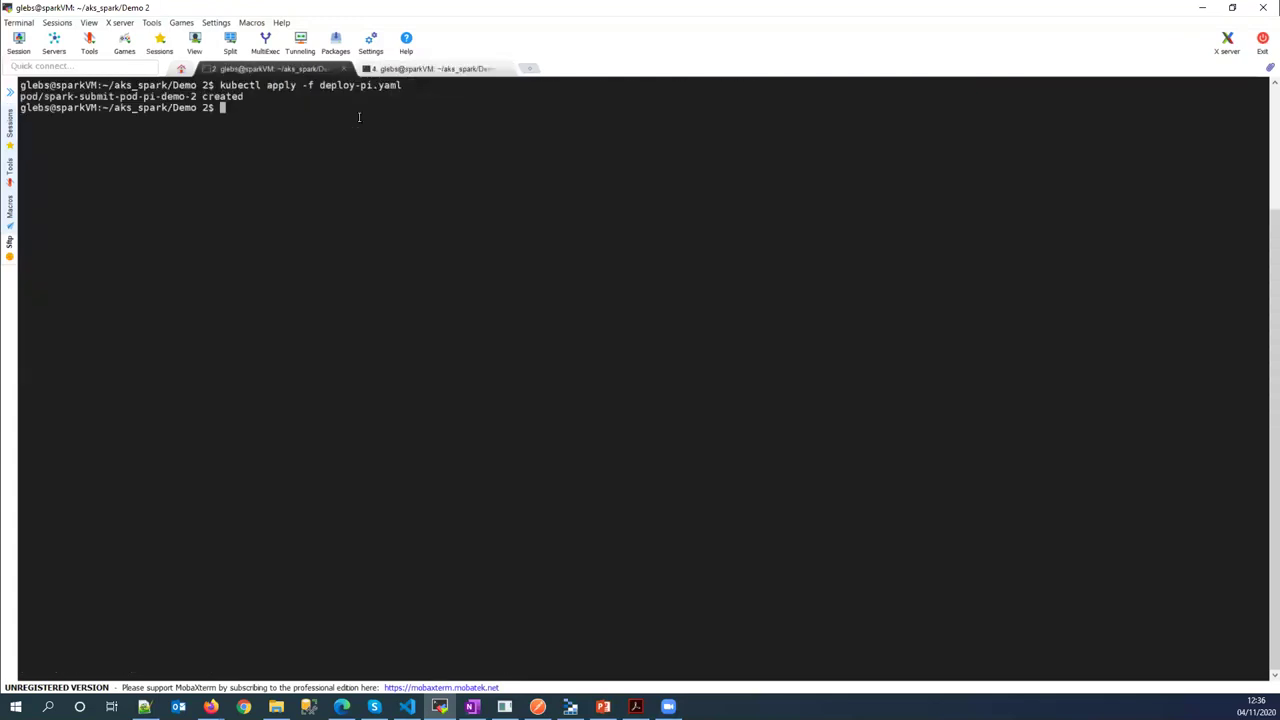
# Watch the pods with kubectl get po -w and compare the submit pod's name with the metadata name in deploy-pi.yaml
pyautogui.write('kubectl get po -w')
pyautogui.press('Return')
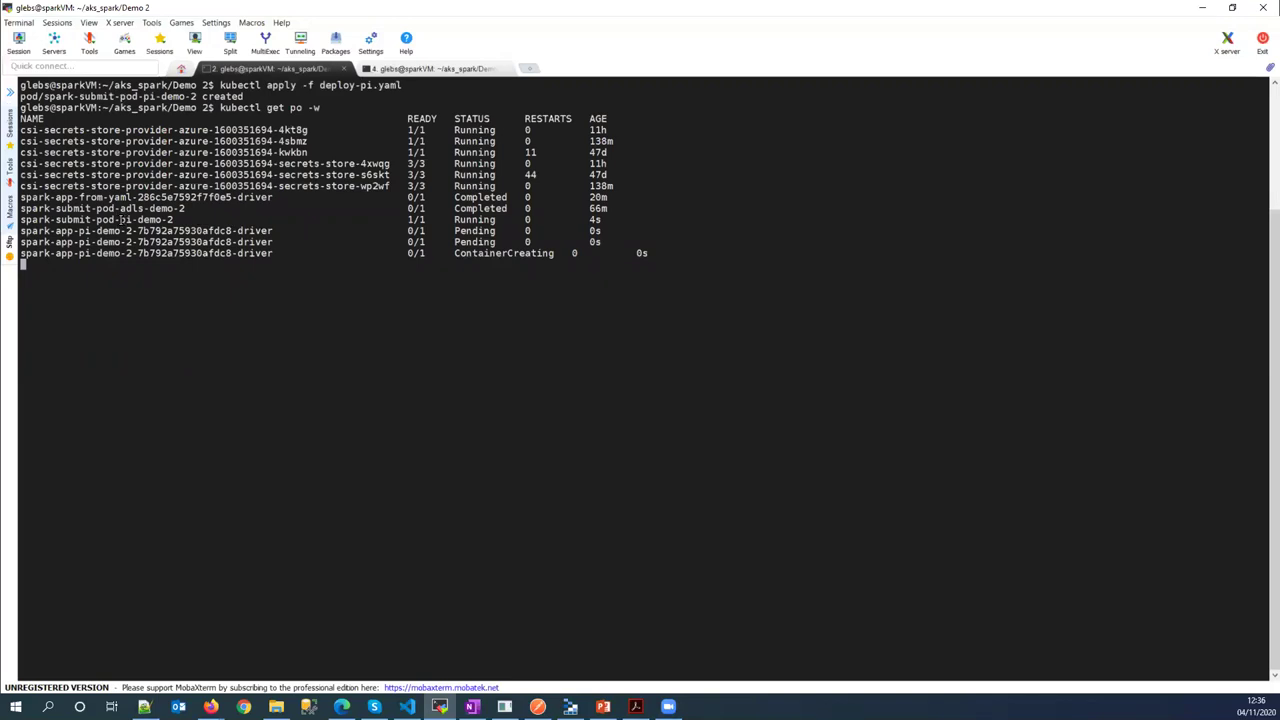
pyautogui.doubleClick(121, 219)
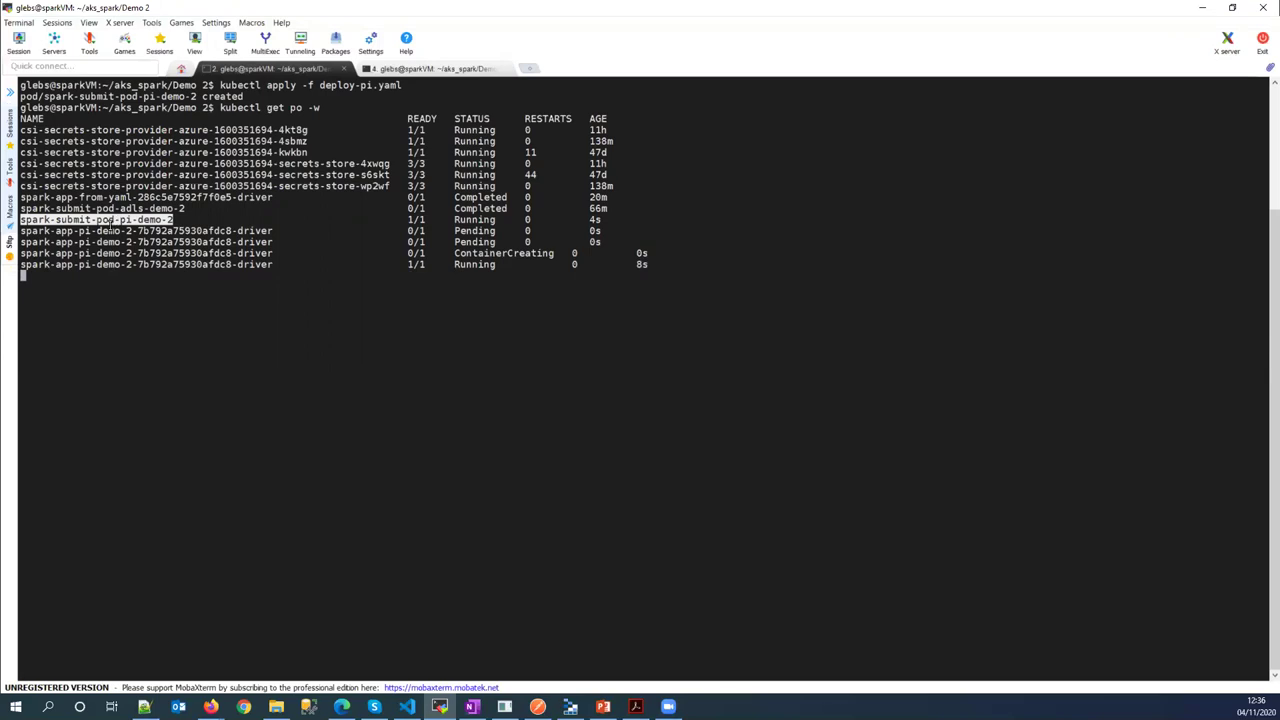
pyautogui.hotkey('alt', 'Tab')
pyautogui.moveTo(317, 101); pyautogui.dragTo(463, 101)
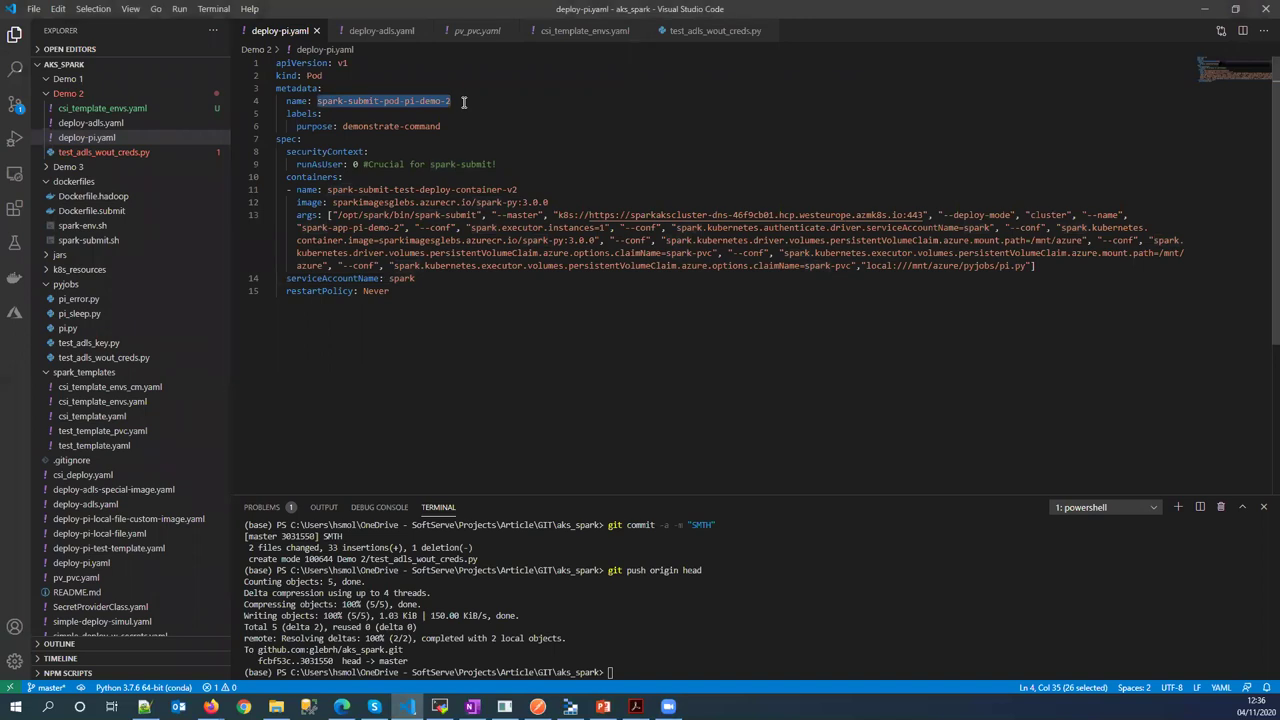
pyautogui.hotkey('alt', 'Tab')
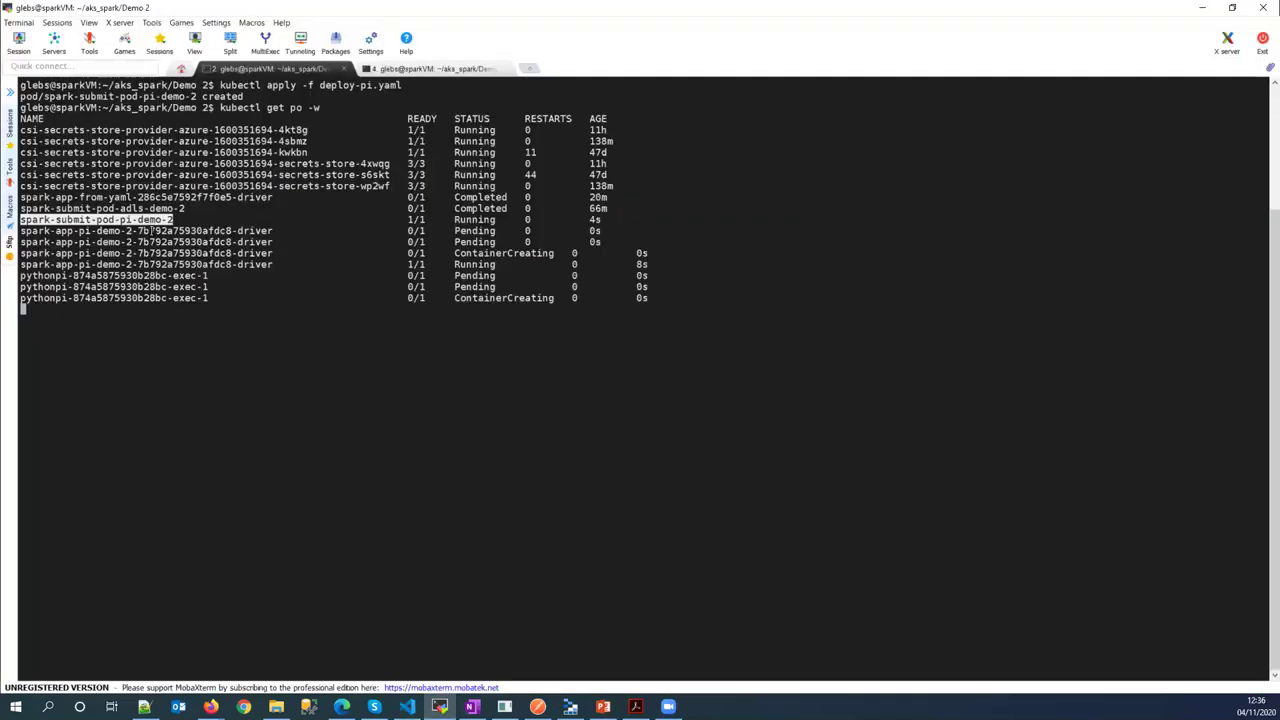
# Compare the driver pod's name in the pod list with the application name spark-app-pi-demo-2 in deploy-pi.yaml
pyautogui.doubleClick(151, 230)
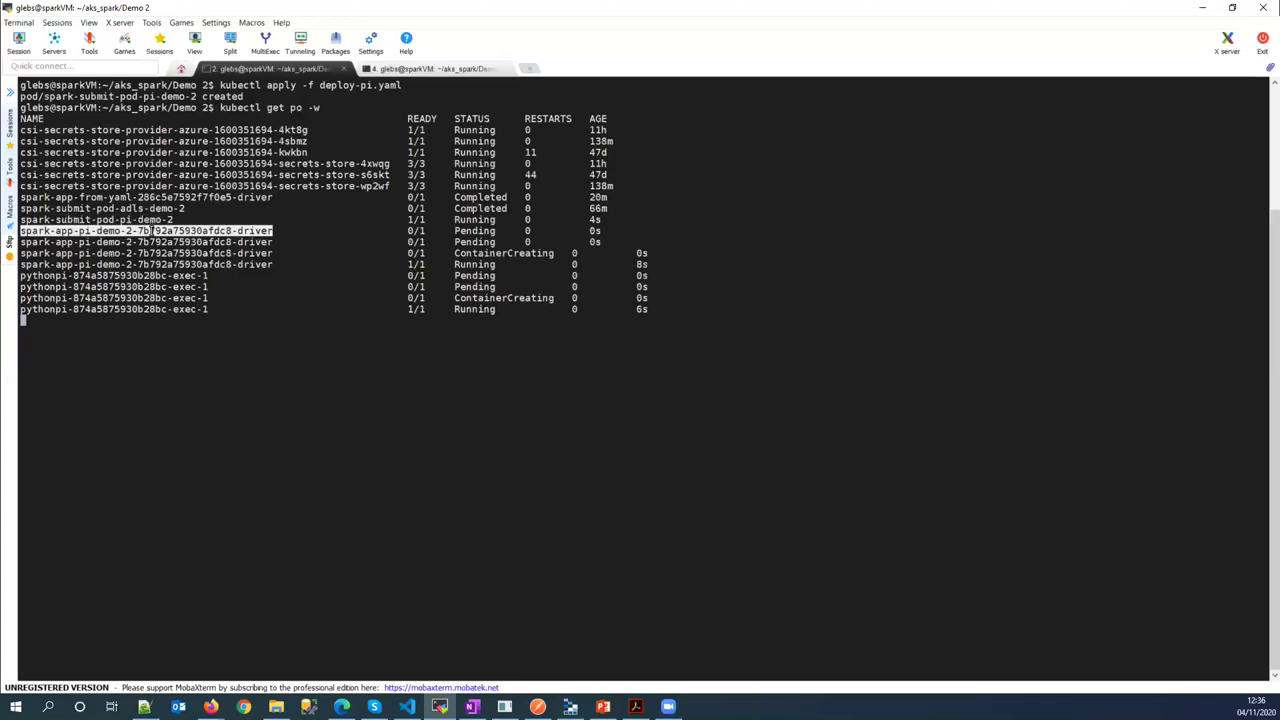
pyautogui.hotkey('alt', 'Tab')
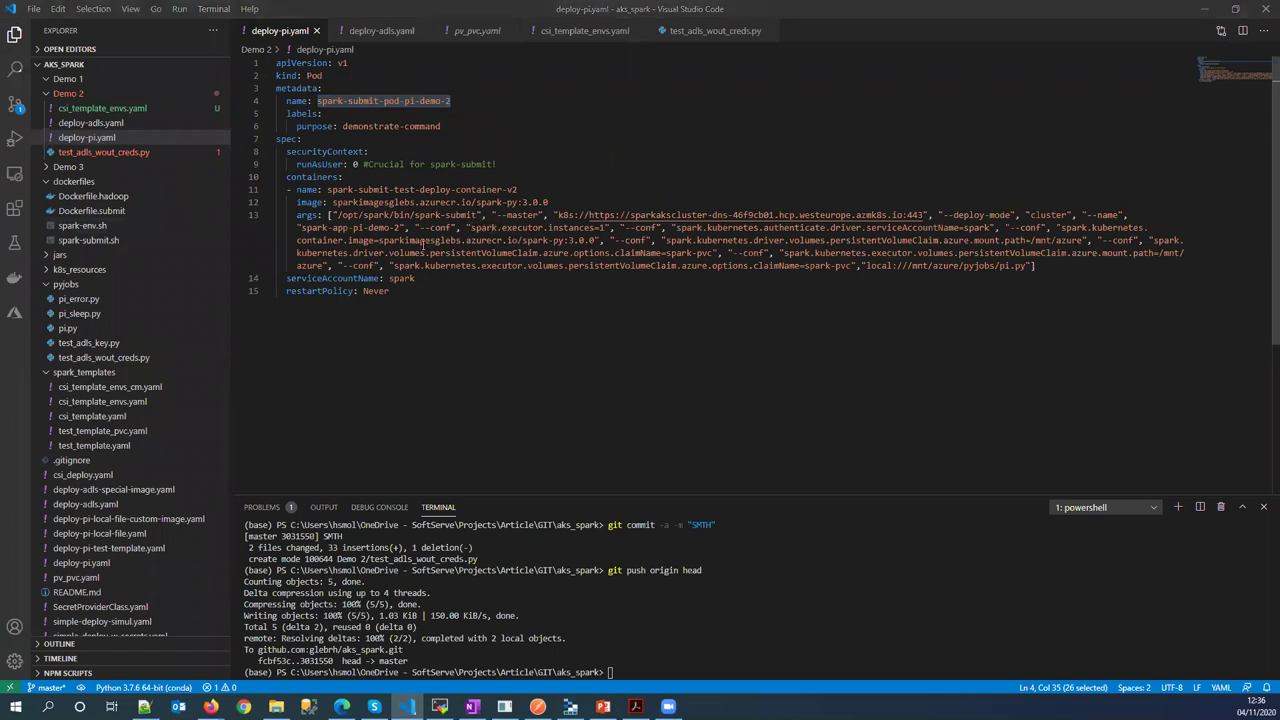
pyautogui.hotkey('alt', 'Tab')
pyautogui.hotkey('alt', 'Tab')
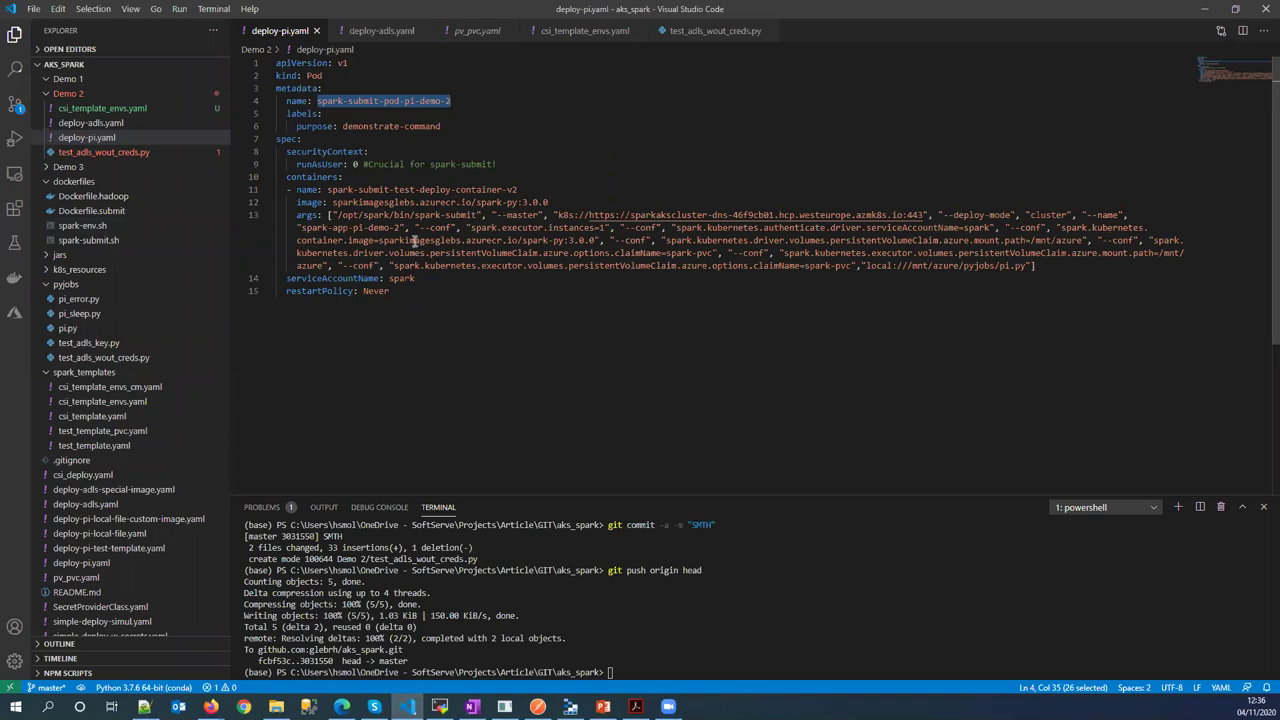
pyautogui.moveTo(302, 227); pyautogui.dragTo(407, 228)
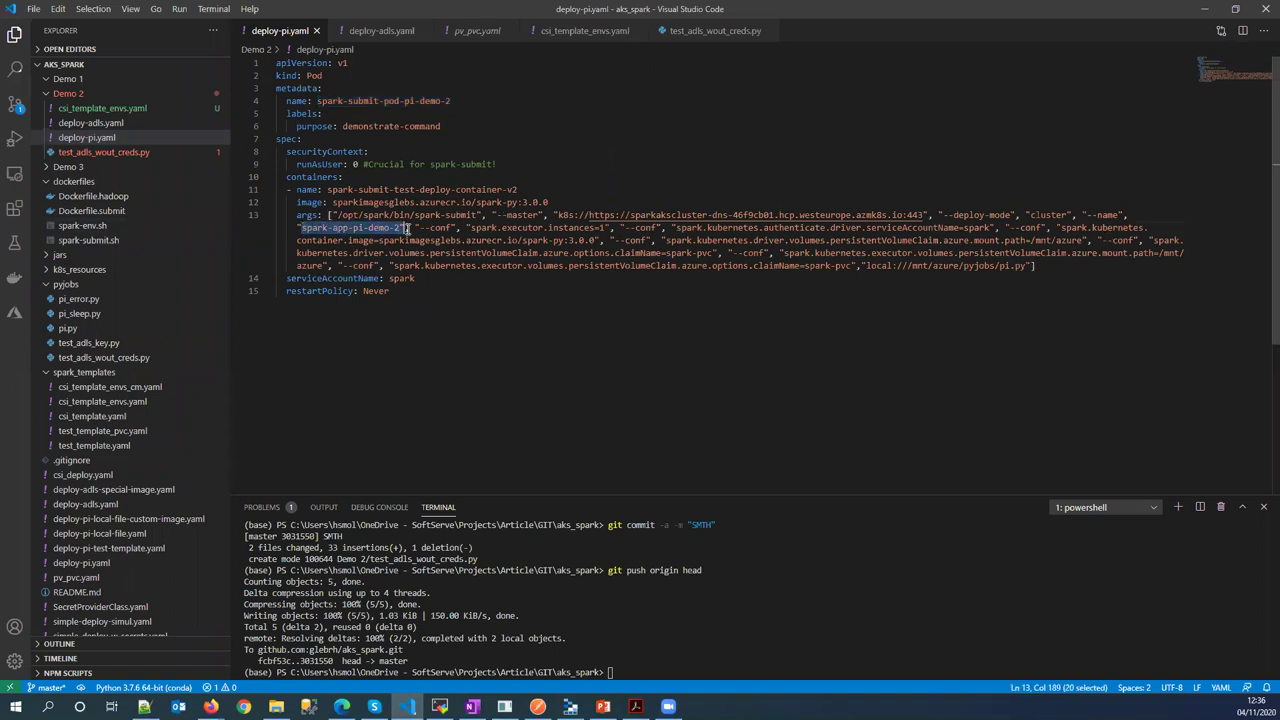
pyautogui.hotkey('alt', 'Tab')
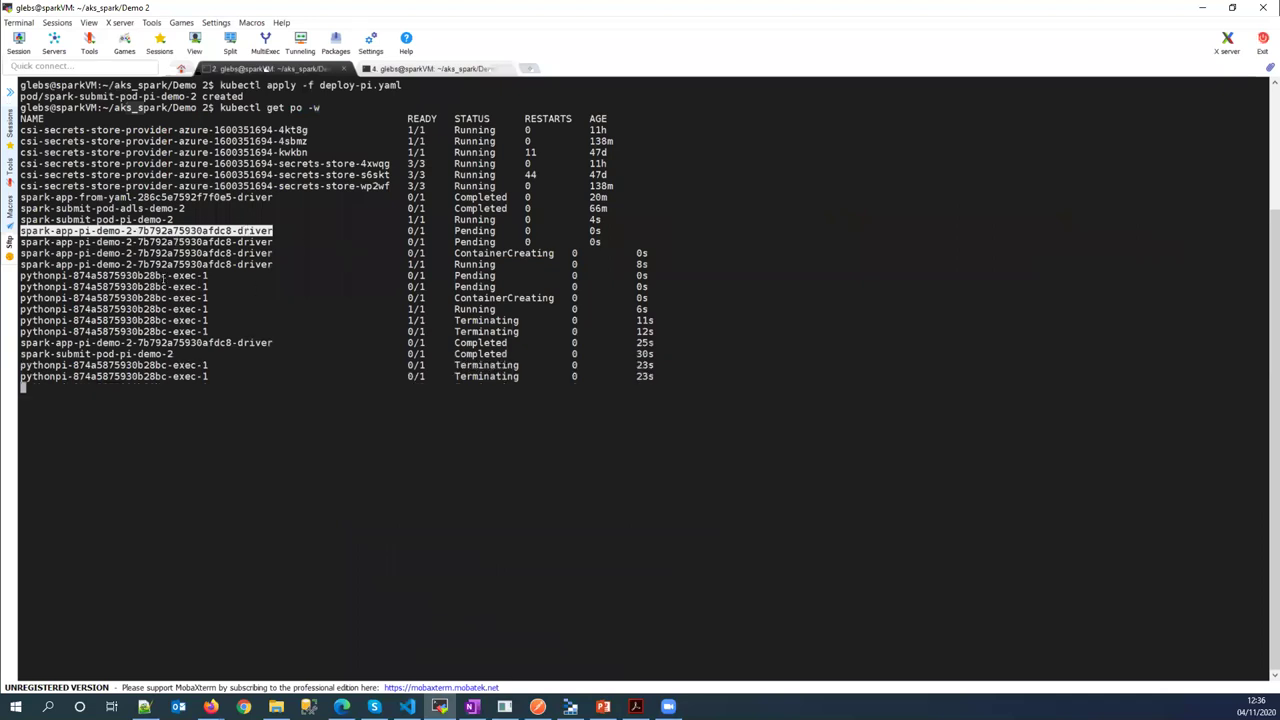
# Stop the pod watch and review the submit pod's log with kubectl logs spark-submit-pod-pi-demo-2
pyautogui.click(176, 353)
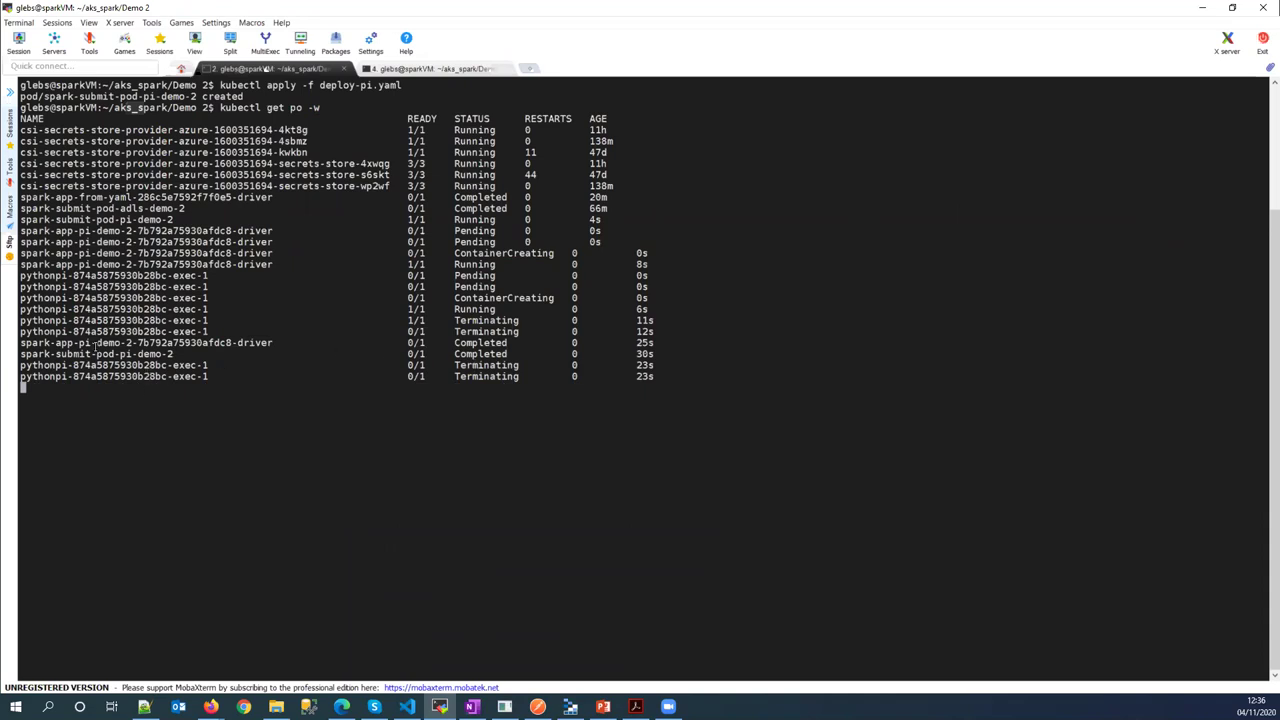
pyautogui.hotkey('ctrl', 'c')
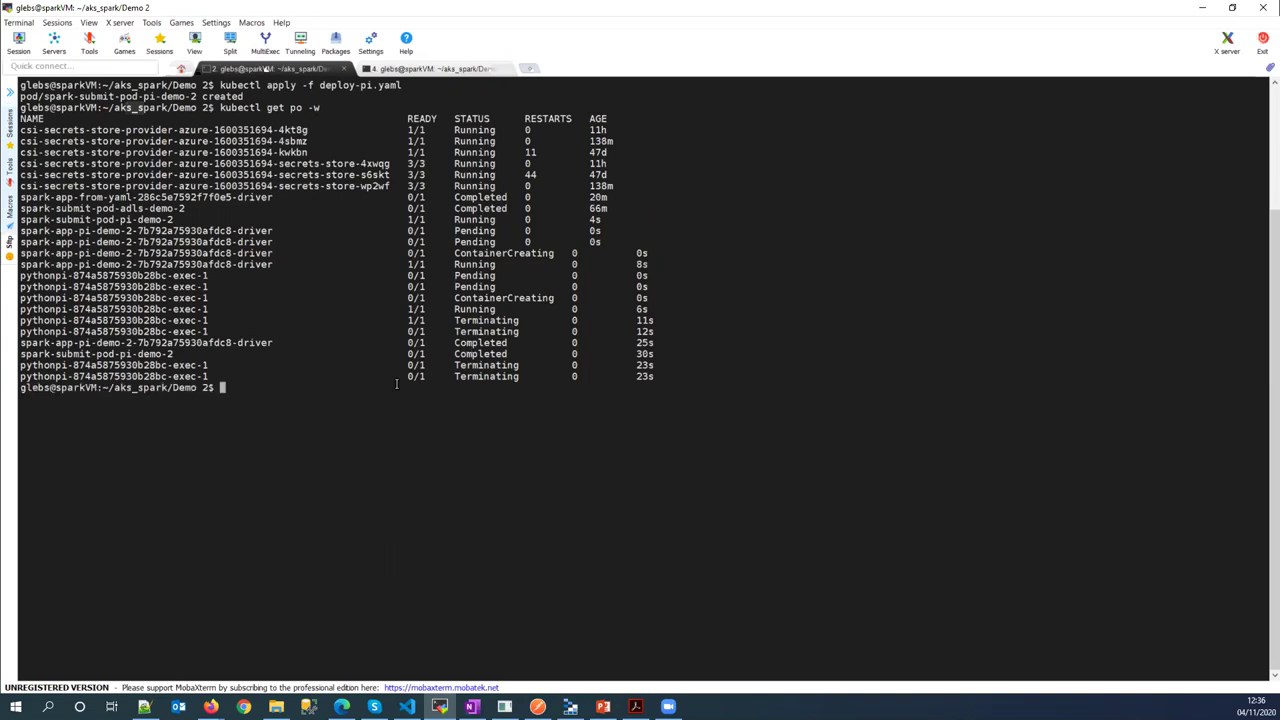
pyautogui.write('kubectl los')
pyautogui.press('BackSpace')
pyautogui.press('BackSpace')
pyautogui.write('gs')
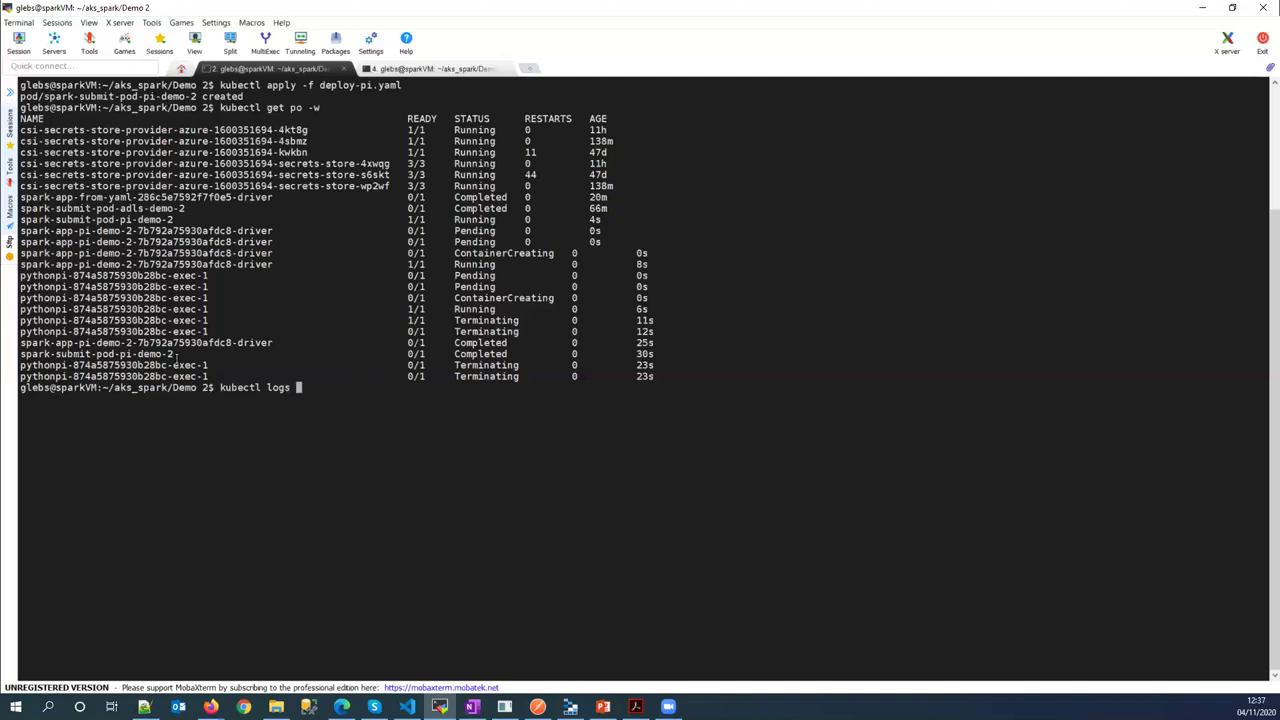
pyautogui.doubleClick(128, 354)
pyautogui.rightClick(387, 403)
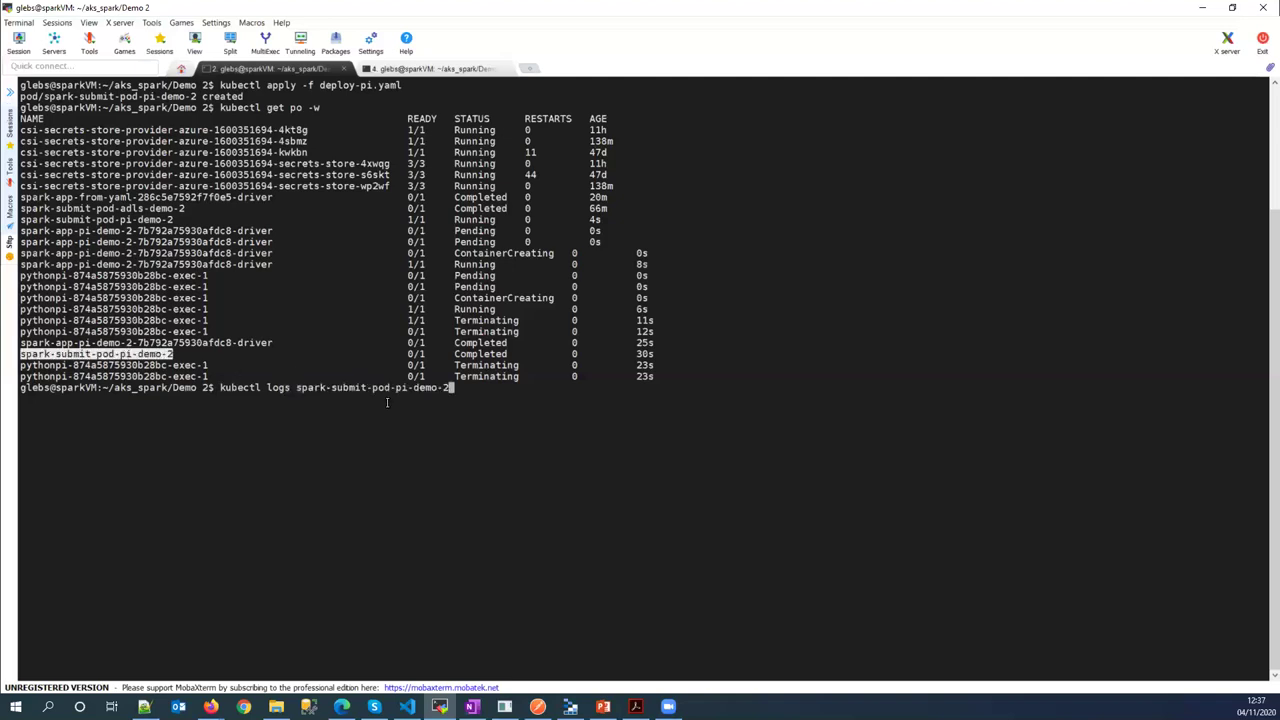
pyautogui.press('Return')
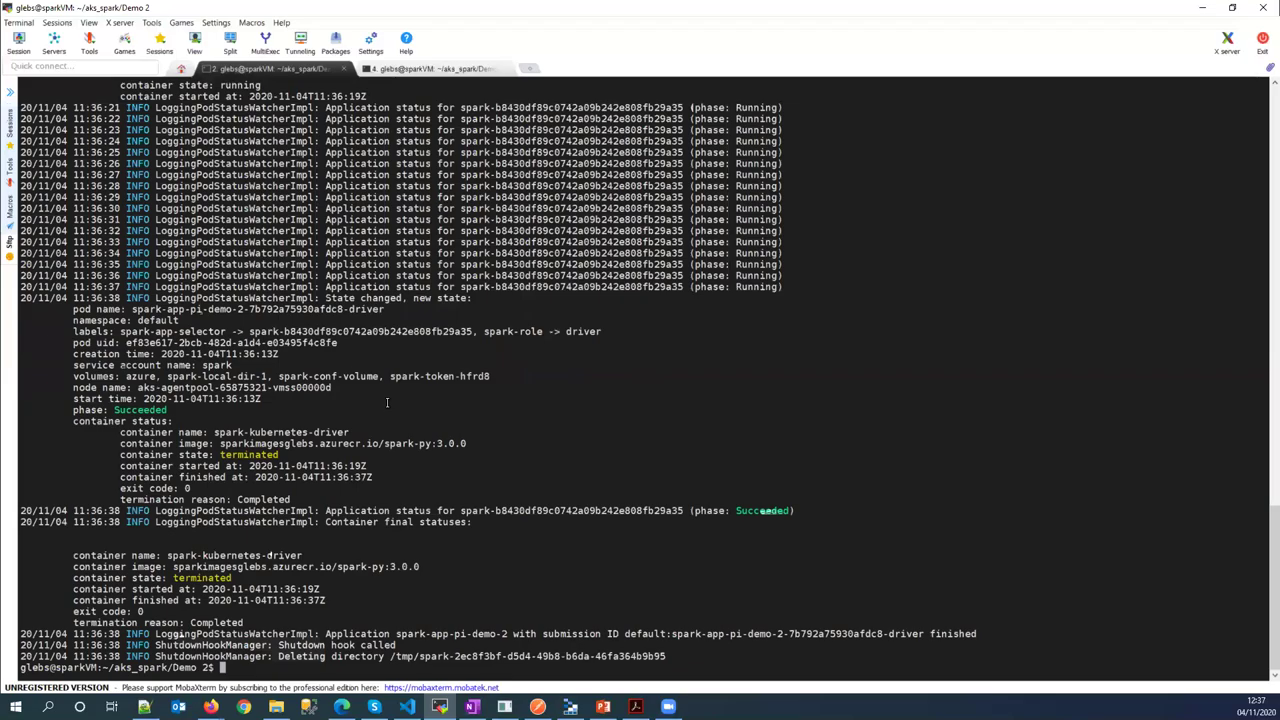
pyautogui.scroll(15, 387, 403)
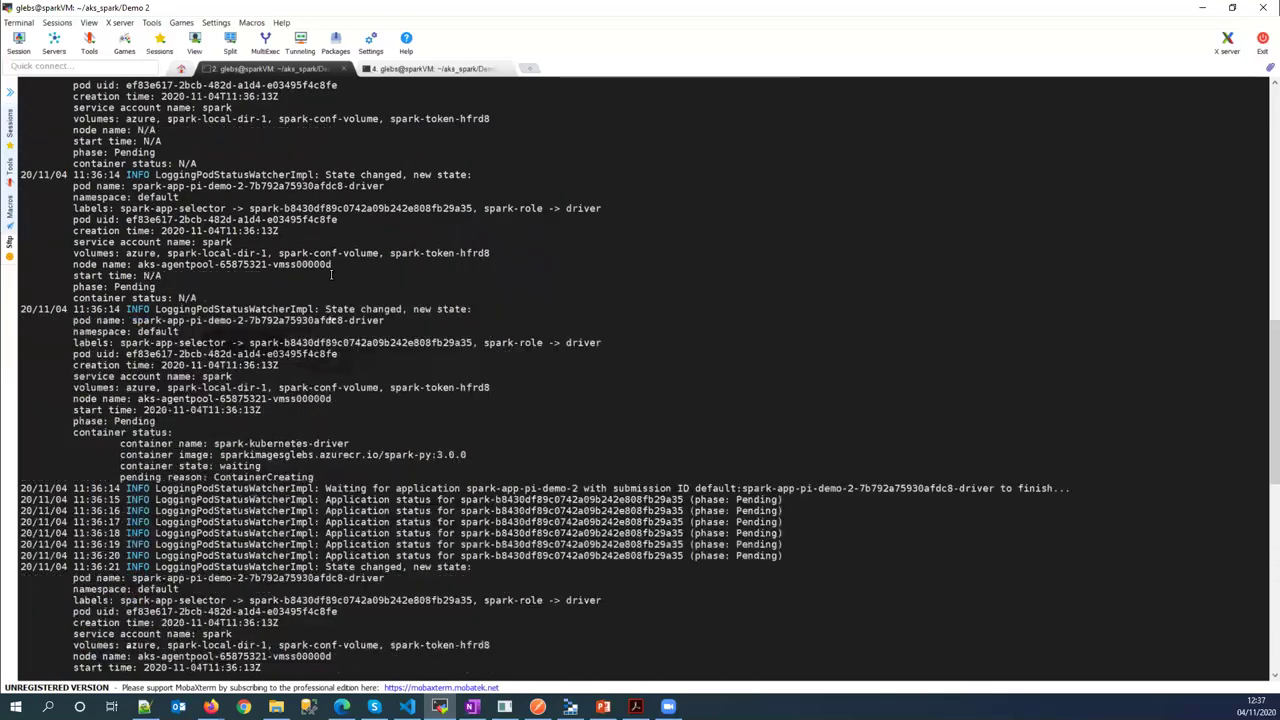
pyautogui.scroll(9, 332, 274)
pyautogui.scroll(-20, 331, 275)
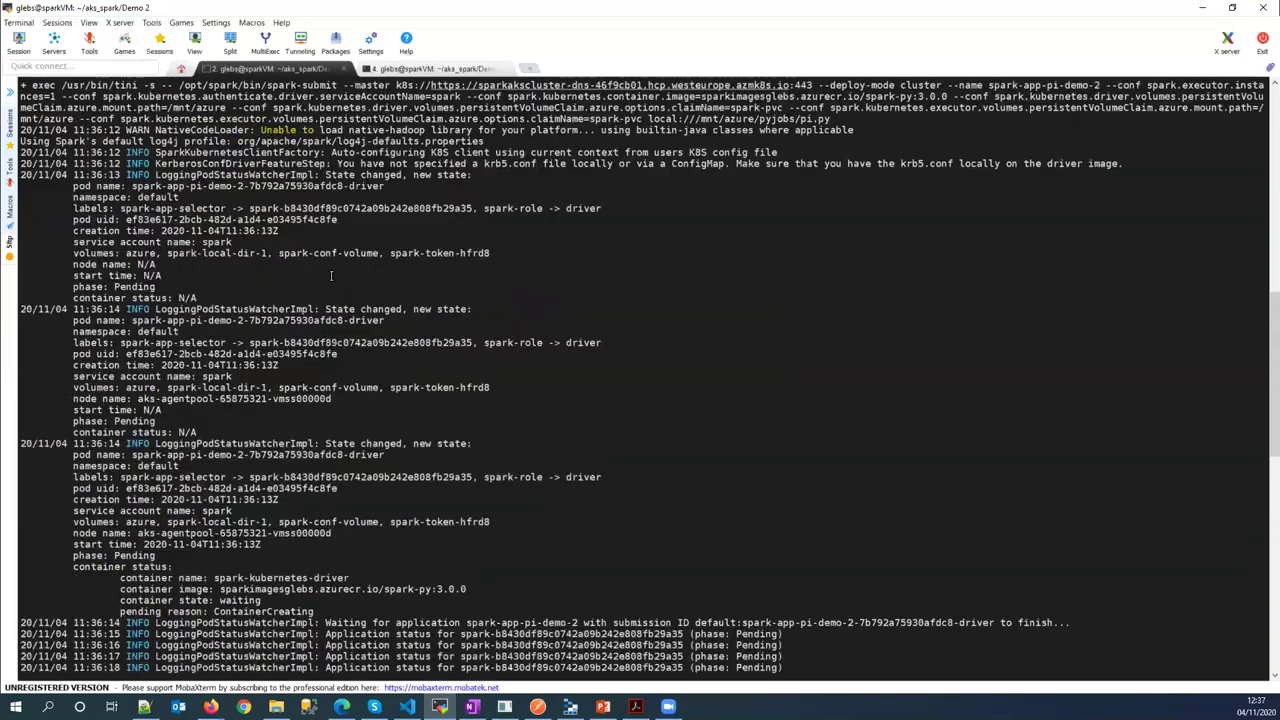
pyautogui.scroll(-13, 330, 275)
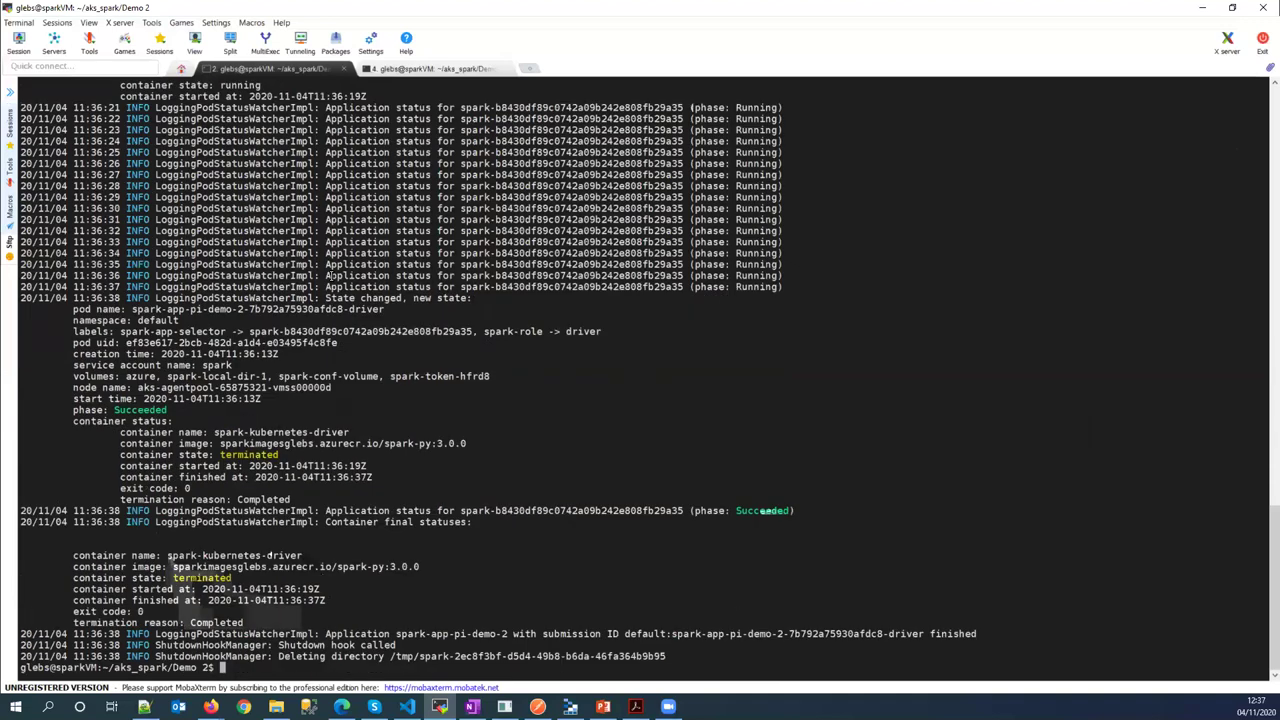
# Clear the terminal and list the pods with kubectl get po
pyautogui.write('clear')
pyautogui.press('Return')
pyautogui.write('kubectl ')
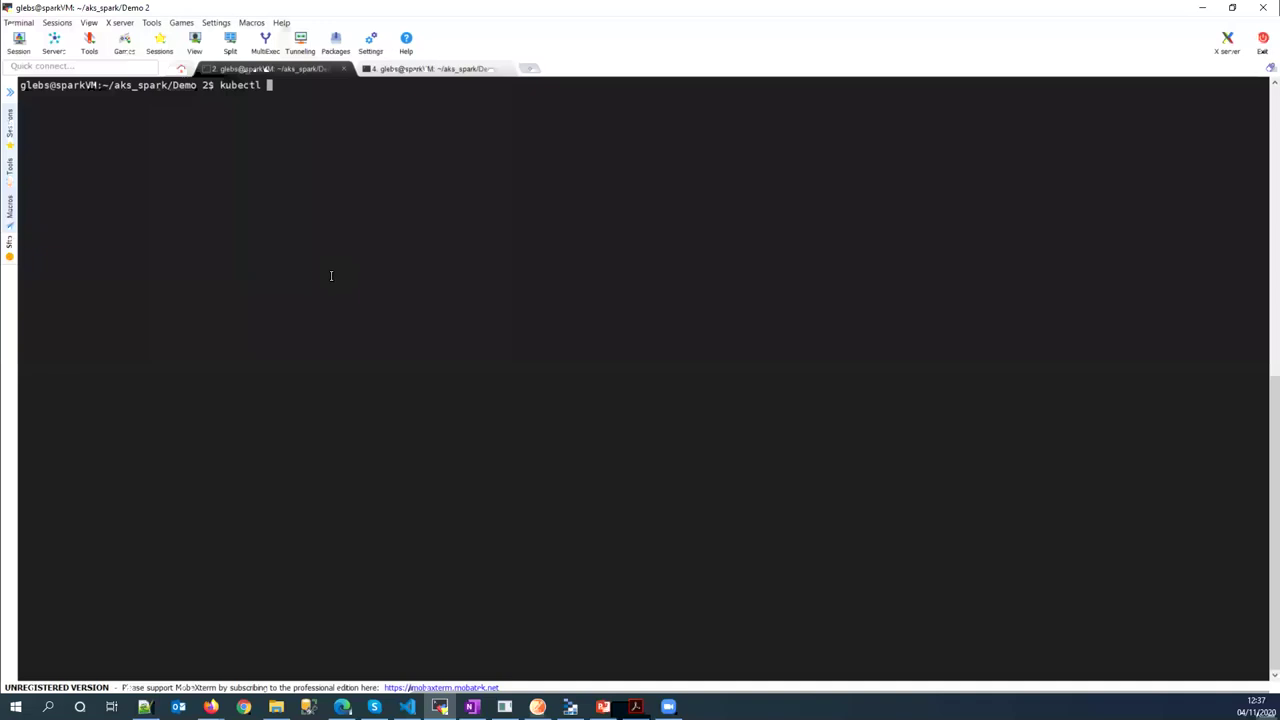
pyautogui.write('get po')
pyautogui.press('Return')
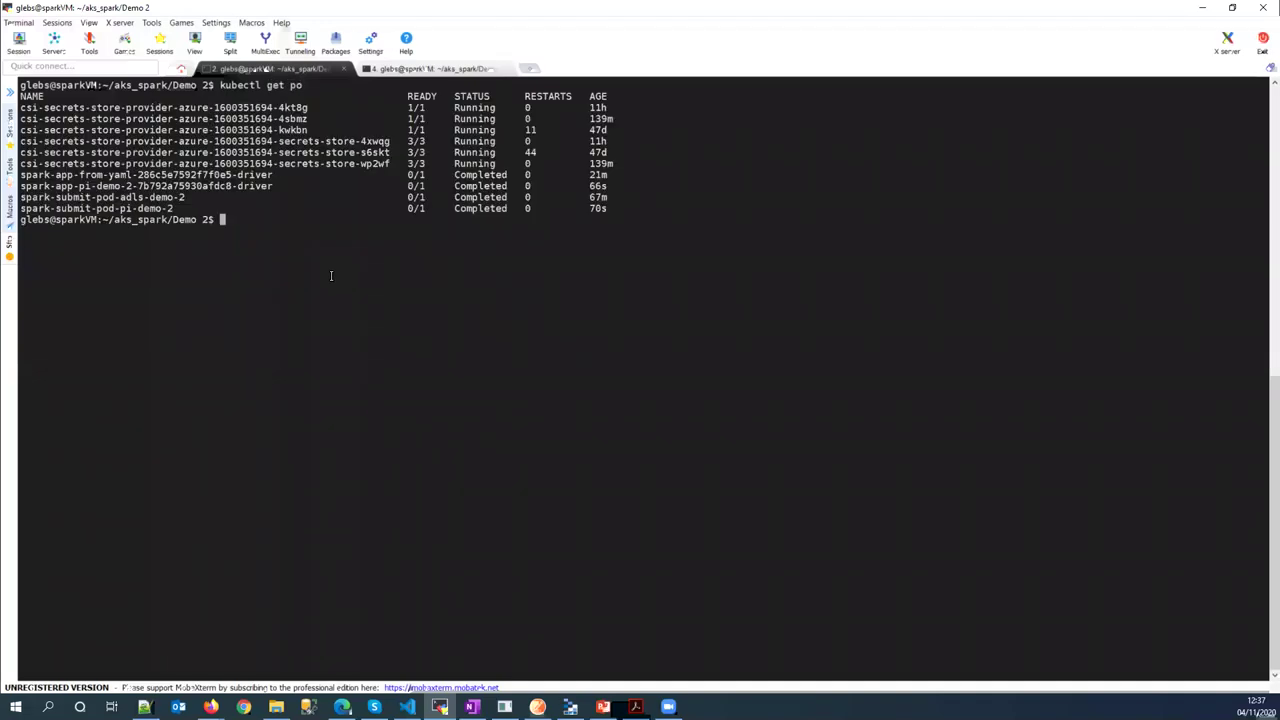
# Show the log of pod spark-app-pi-demo-2-7b792a75930afdc8-driver with kubectl logs and locate the line with the pi result
pyautogui.doubleClick(157, 186)
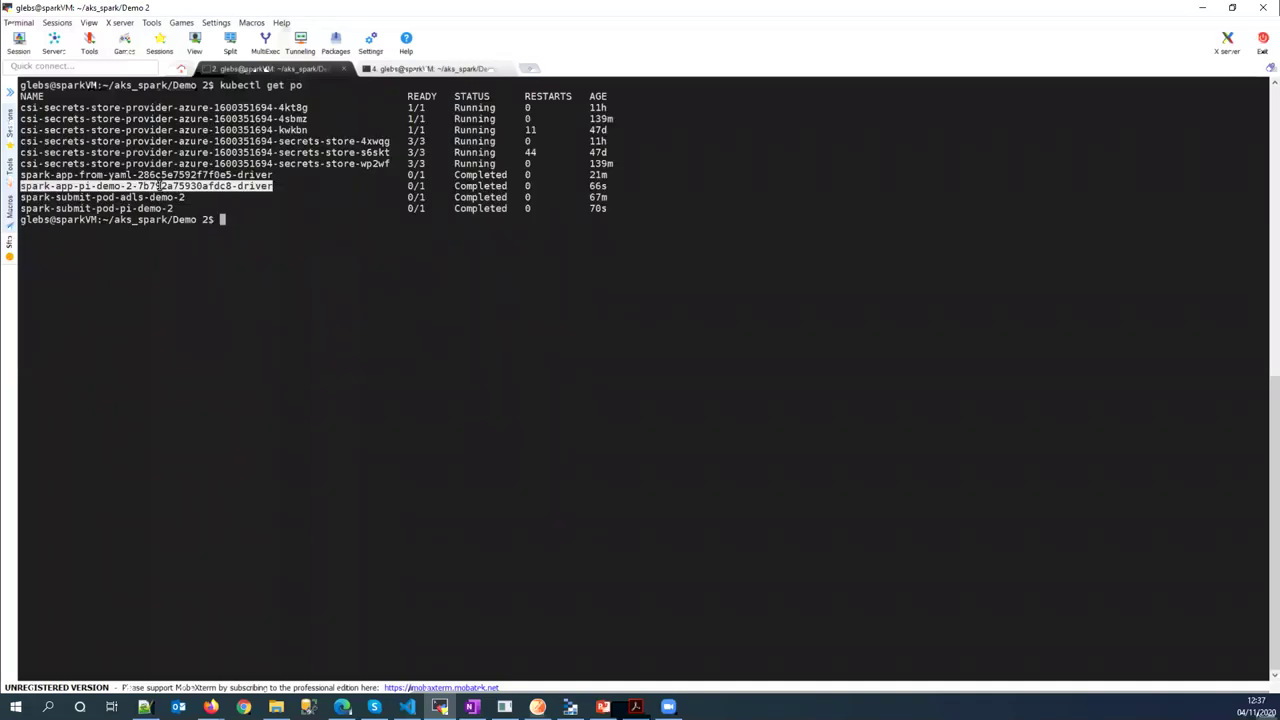
pyautogui.write('kubectl logs')
pyautogui.rightClick(267, 220)
pyautogui.press('Return')
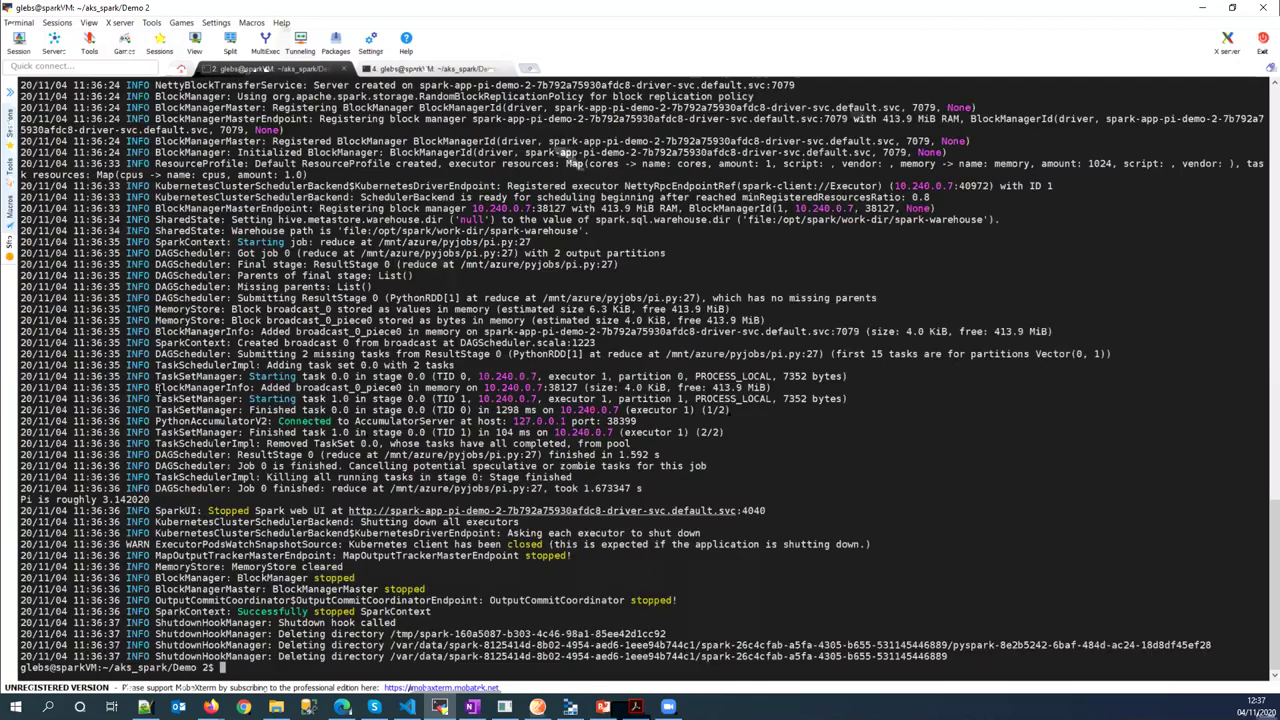
pyautogui.scroll(18, 575, 162)
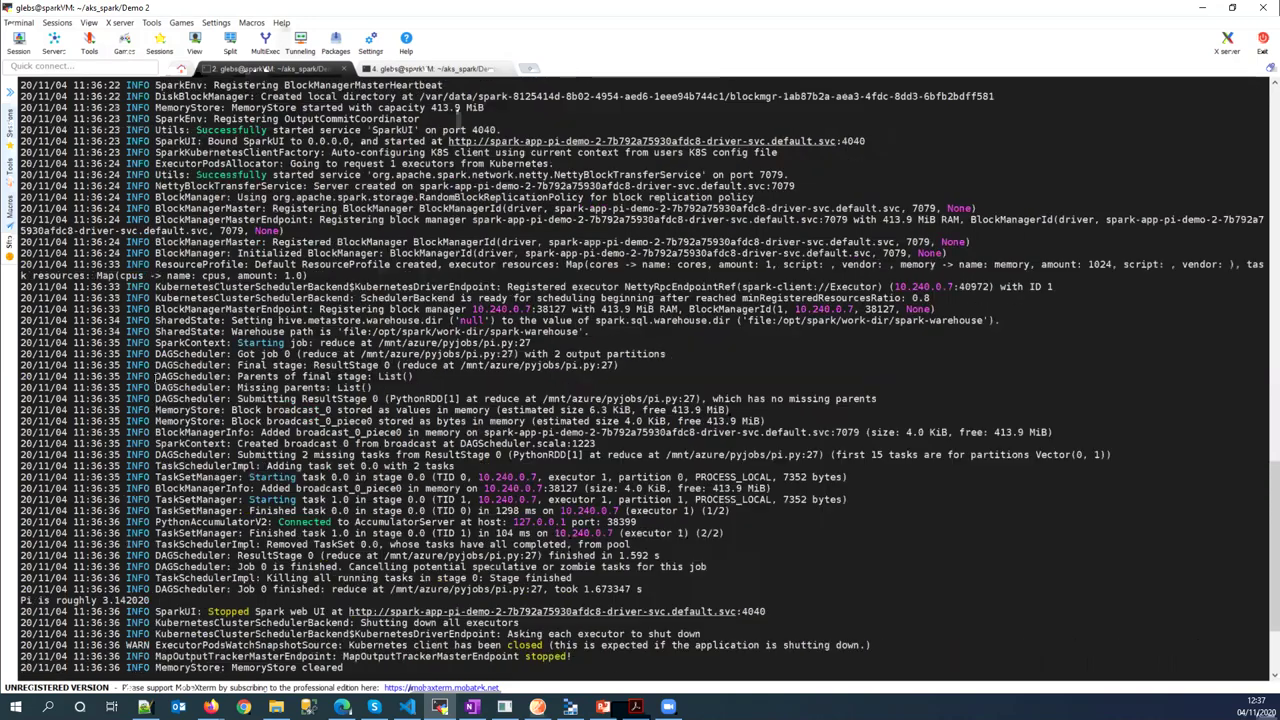
pyautogui.scroll(-8, 131, 453)
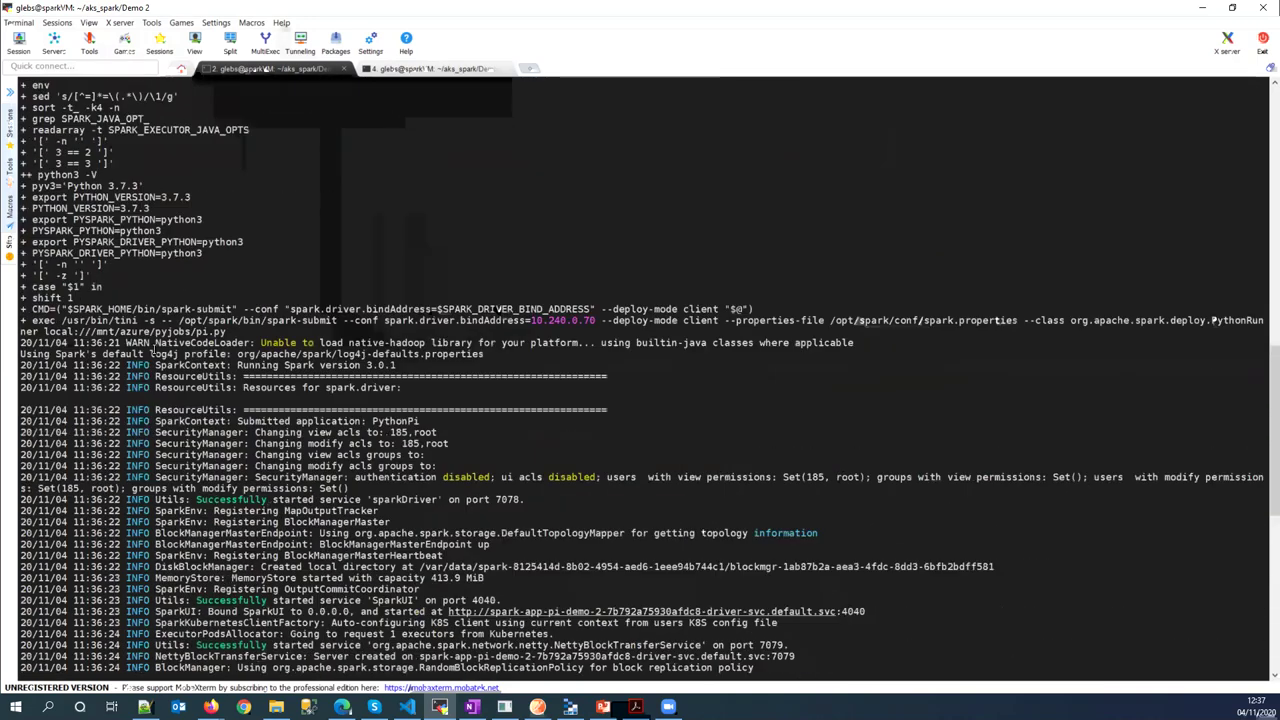
pyautogui.scroll(-11, 131, 453)
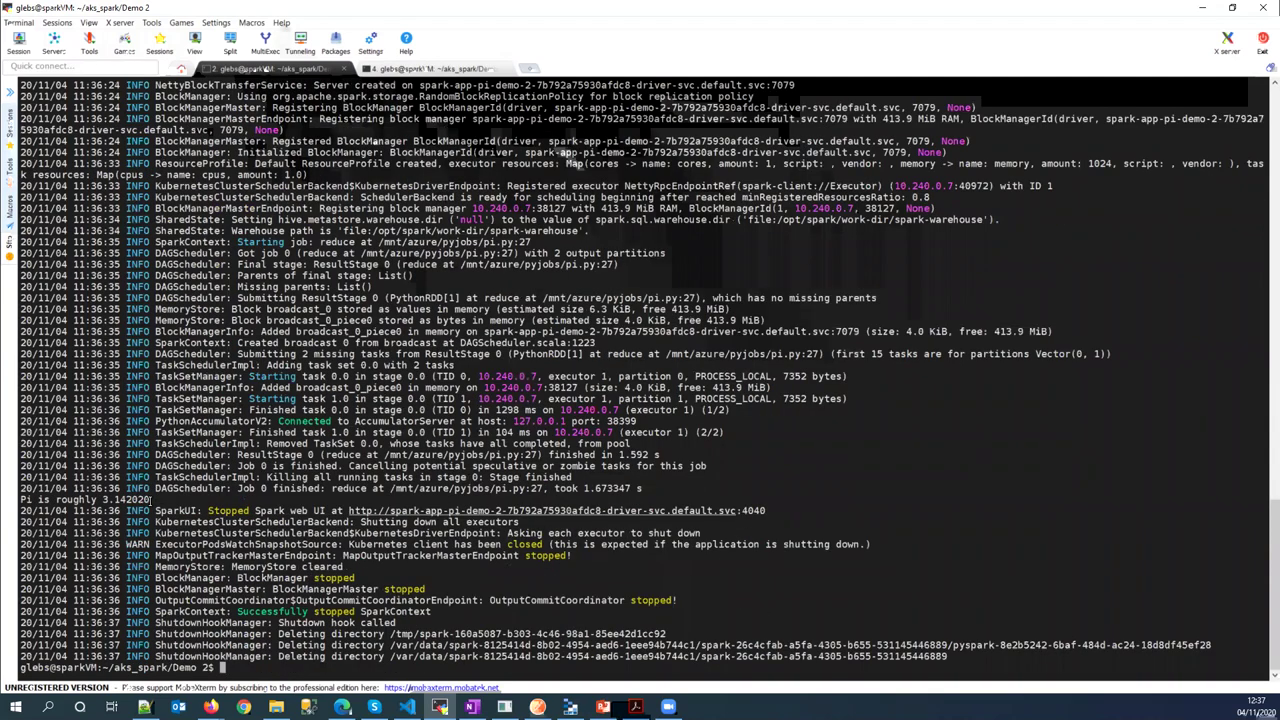
pyautogui.tripleClick(30, 499)
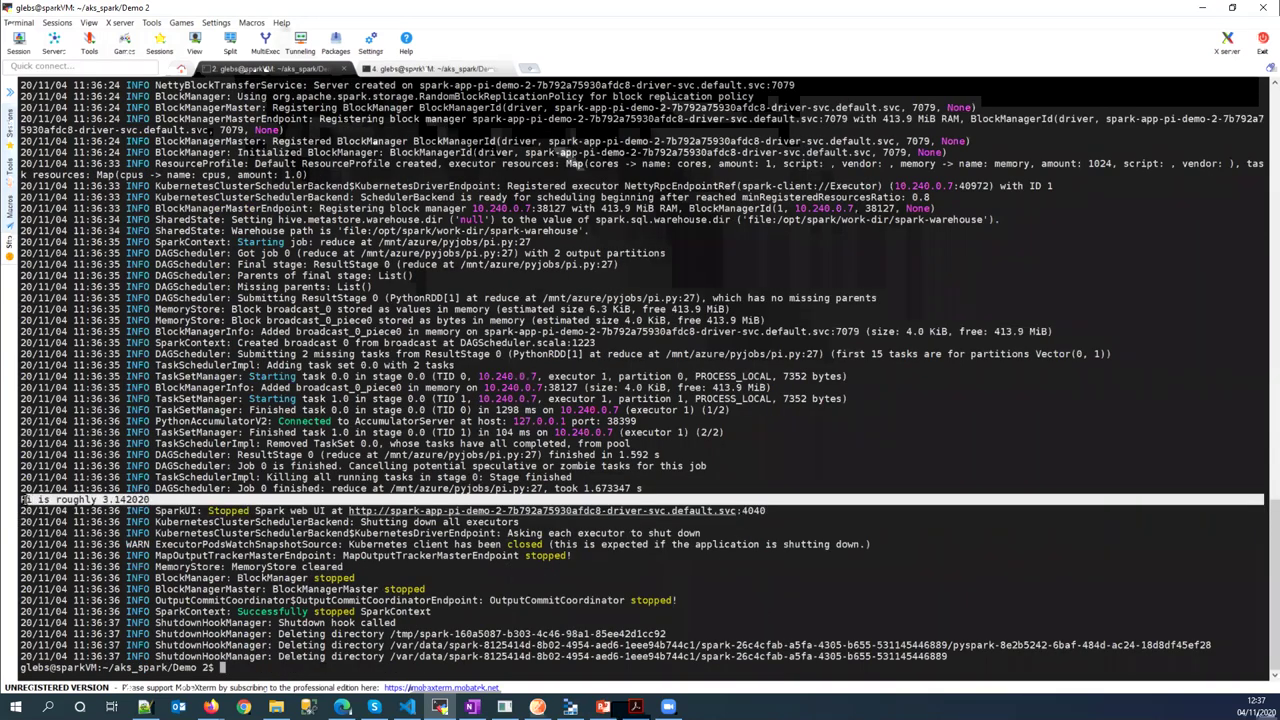
pyautogui.doubleClick(27, 499)
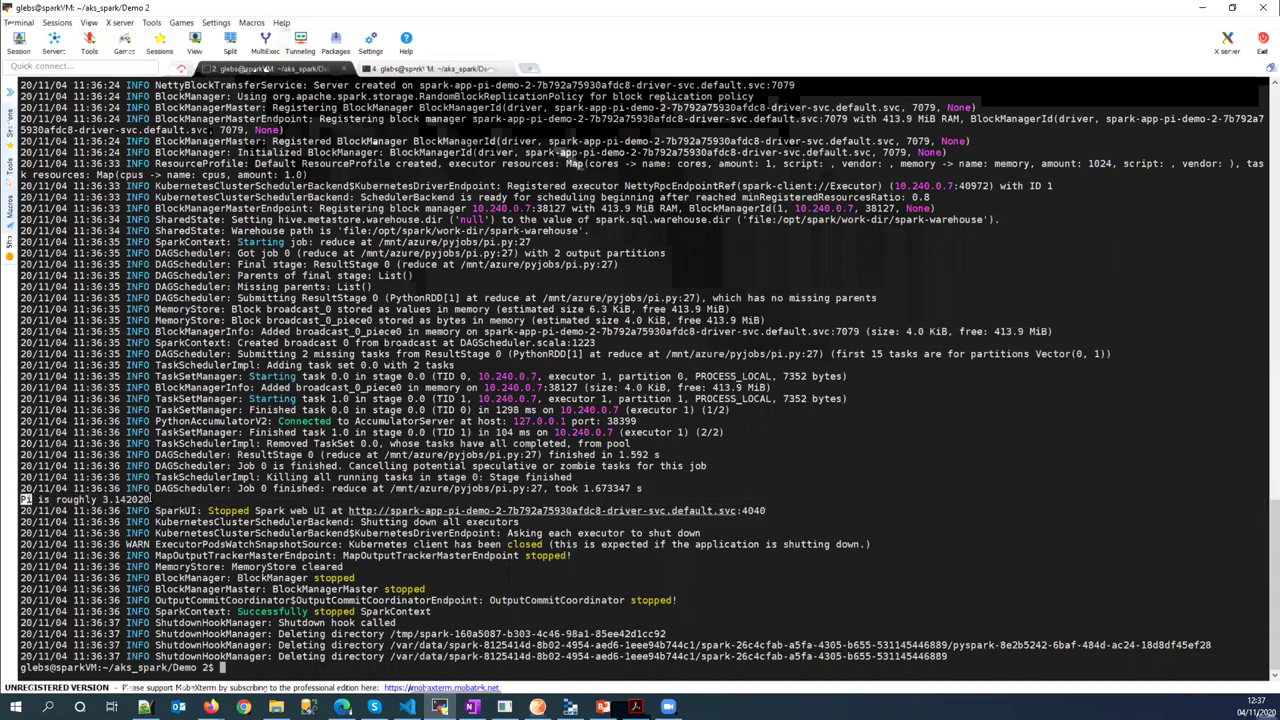
# Clear the driver log from the terminal
pyautogui.click(223, 552)
pyautogui.write('clear')
pyautogui.press('Return')
pyautogui.write('kubec')
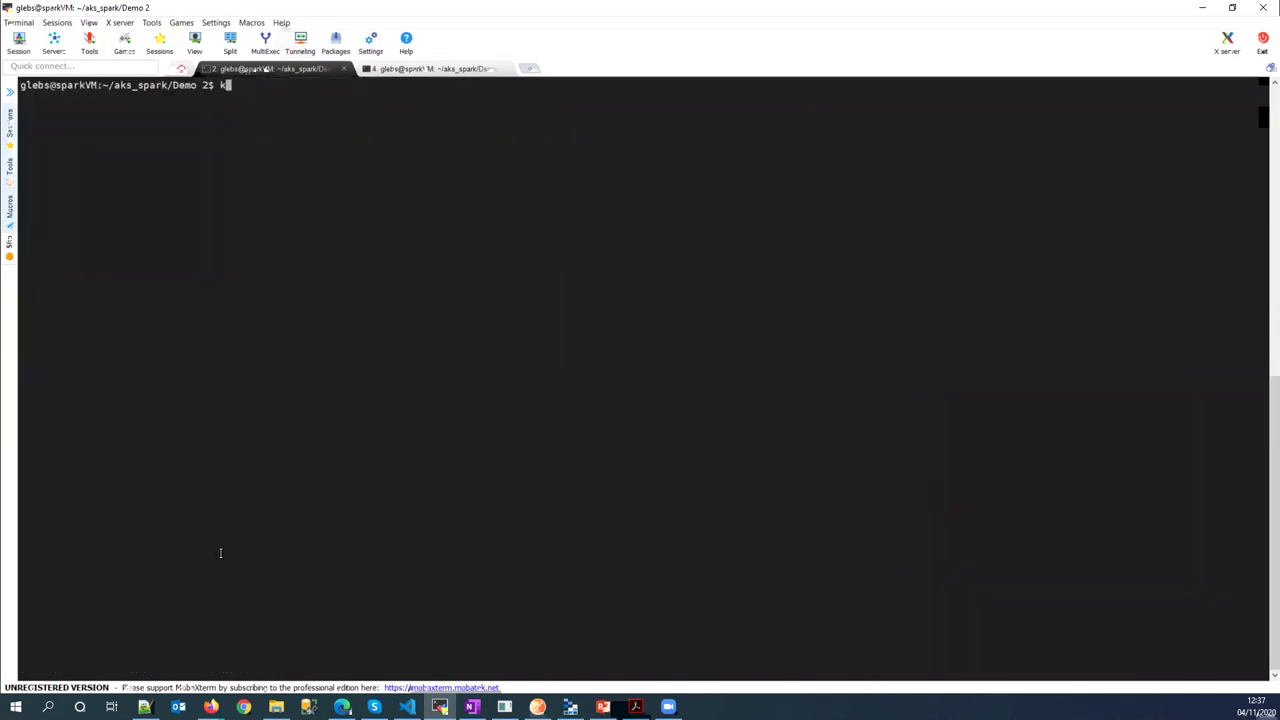
pyautogui.write('tl descr')
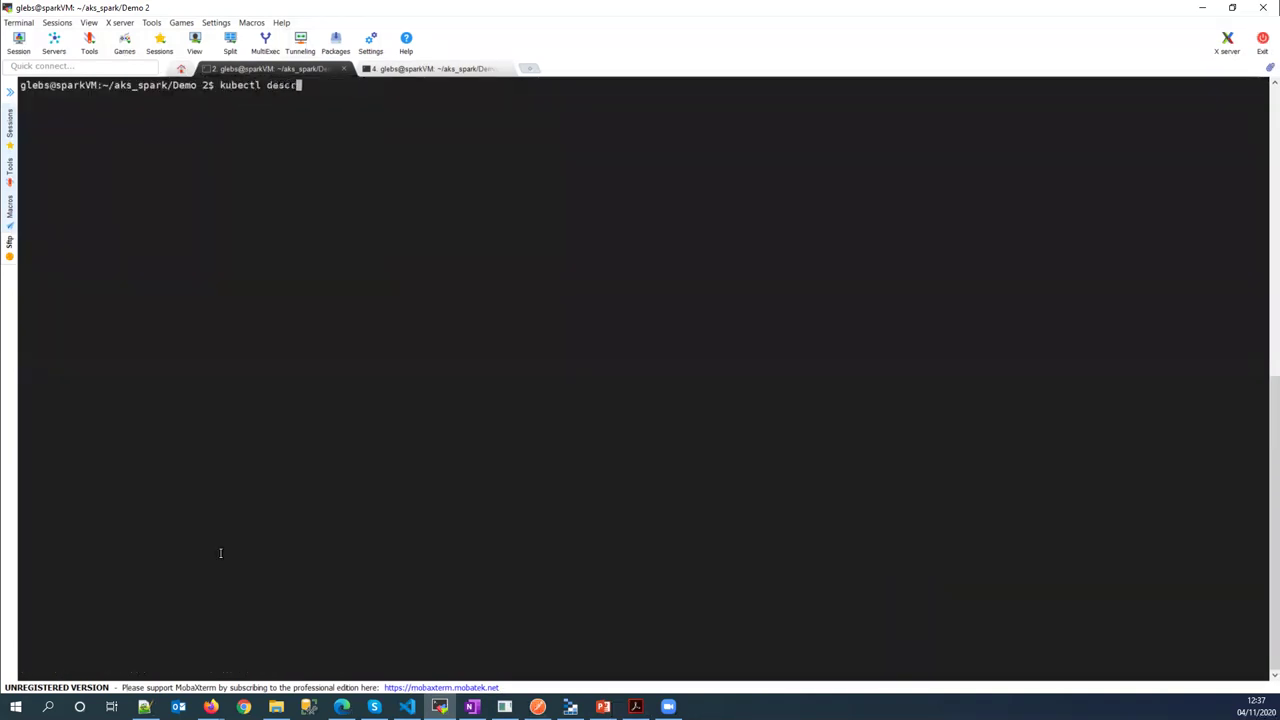
pyautogui.write('ibe pod Pi')
pyautogui.press('BackSpace')
pyautogui.press('BackSpace')
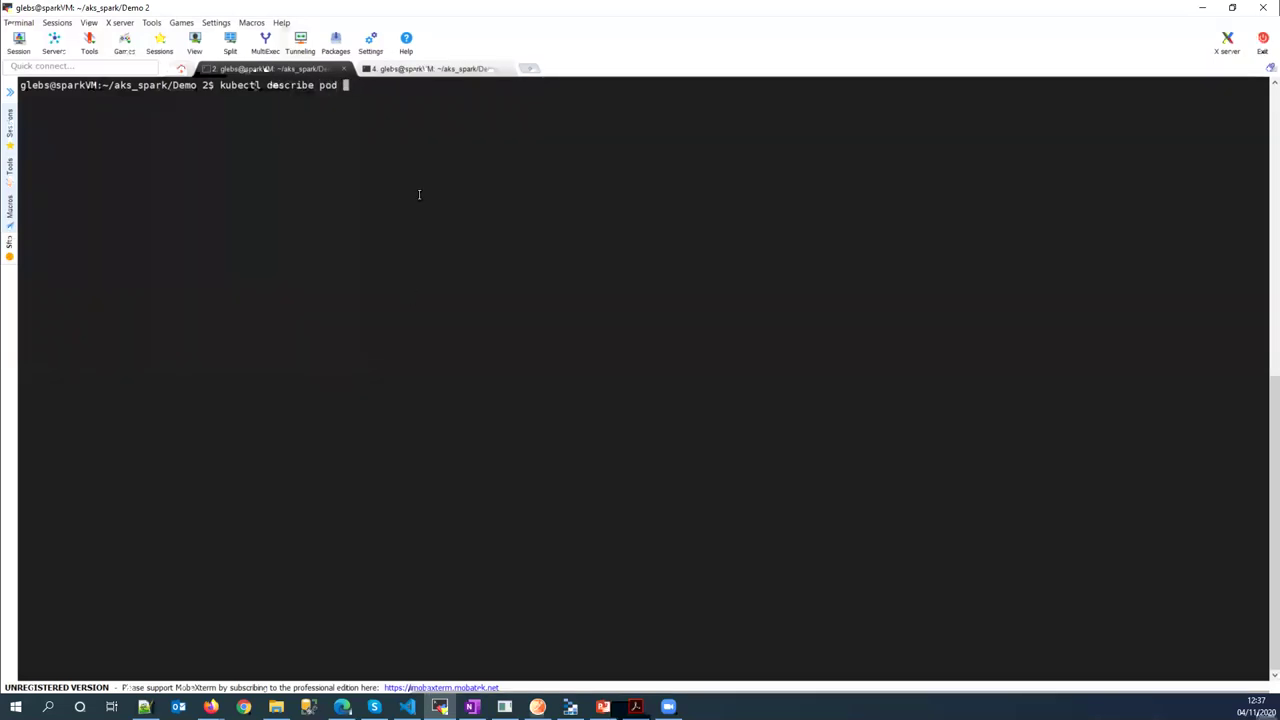
pyautogui.hotkey('ctrl', 'u')
# List the pods again with kubectl get po to get the driver pod's name
pyautogui.write('kube')
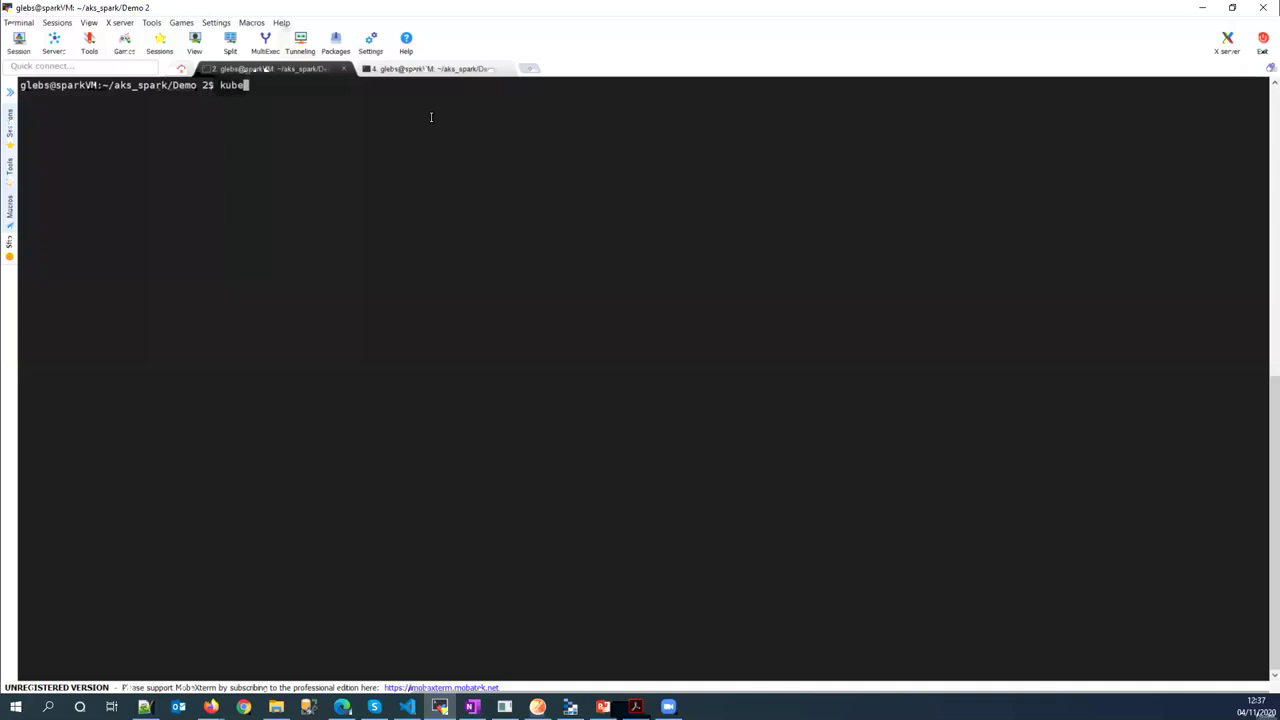
pyautogui.write('ctl get po')
pyautogui.press('Return')
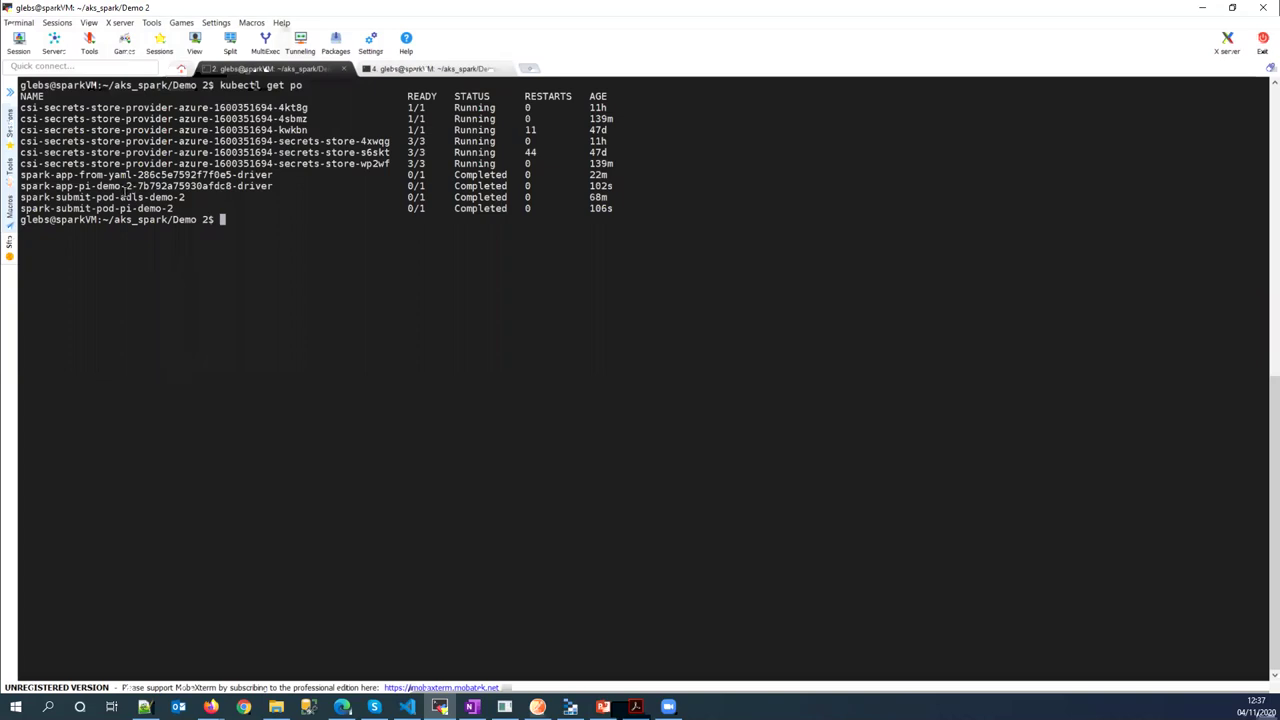
# Describe the pi driver pod with kubectl describe pod spark-app-pi-demo-2-7b792a75930afdc8-driver
pyautogui.doubleClick(100, 186)
pyautogui.press('super+c')
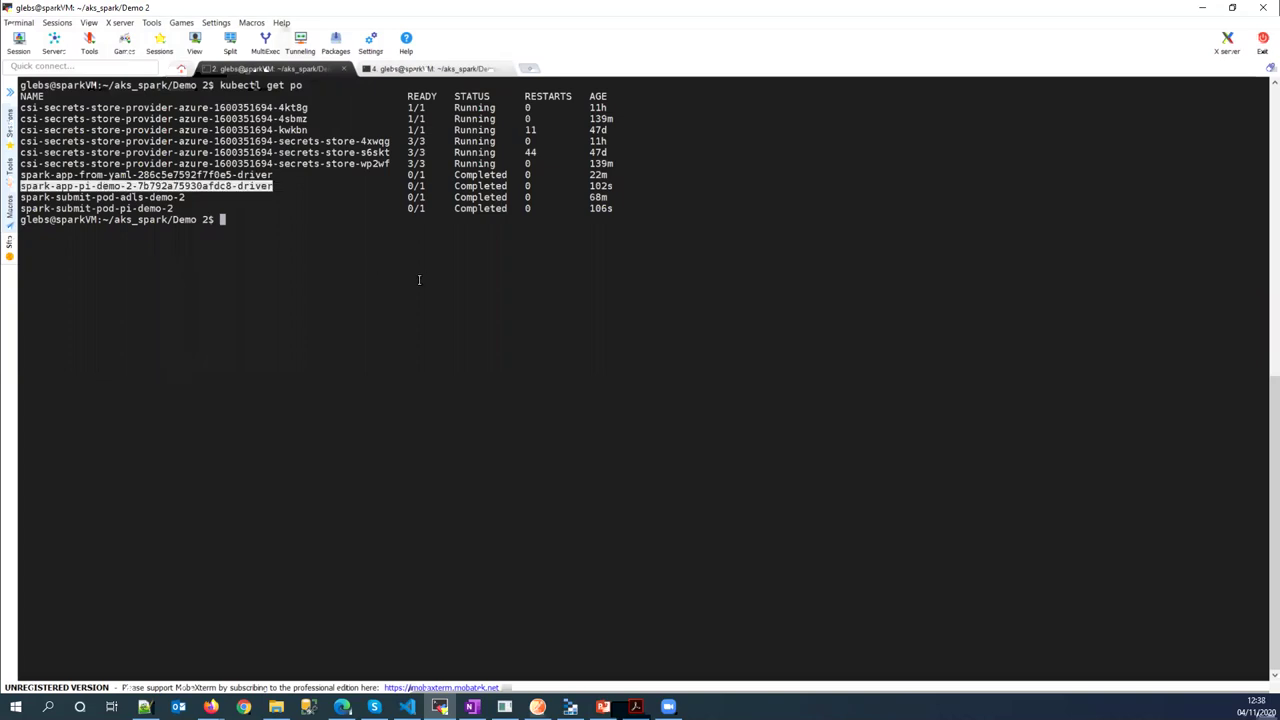
pyautogui.write('kubectl describe pods')
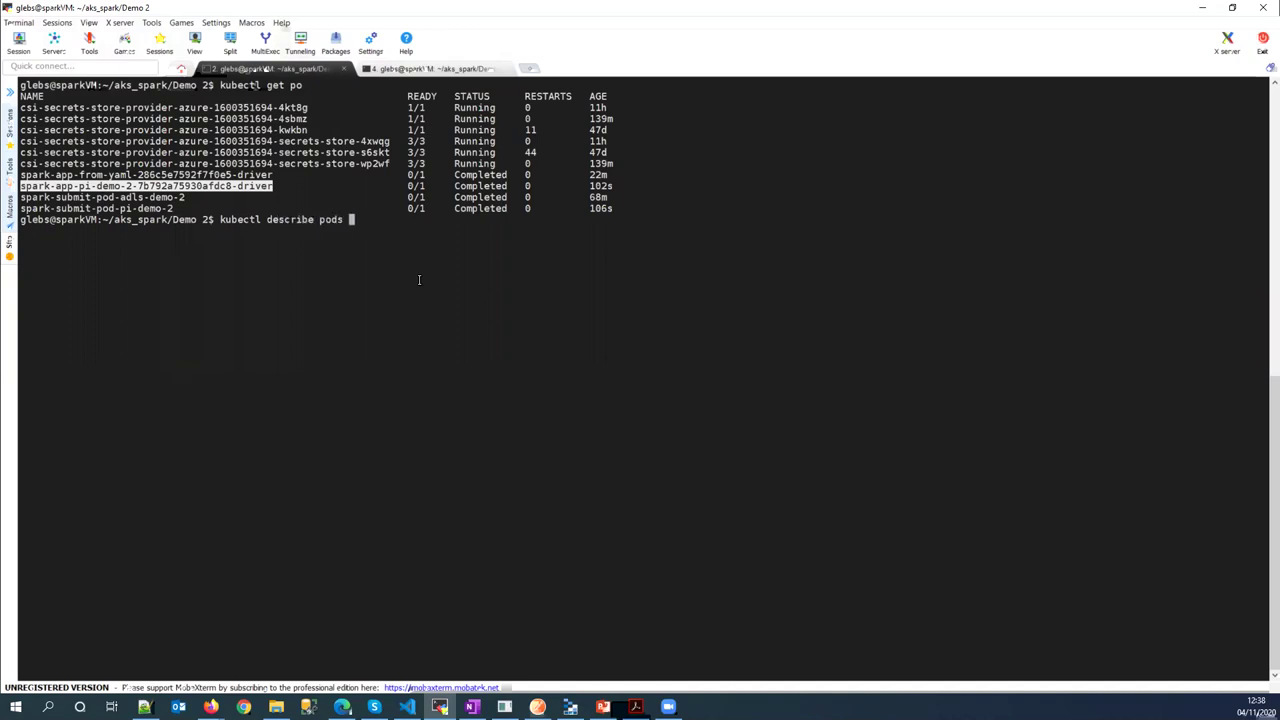
pyautogui.press('BackSpace')
pyautogui.press('BackSpace')
pyautogui.rightClick(419, 279)
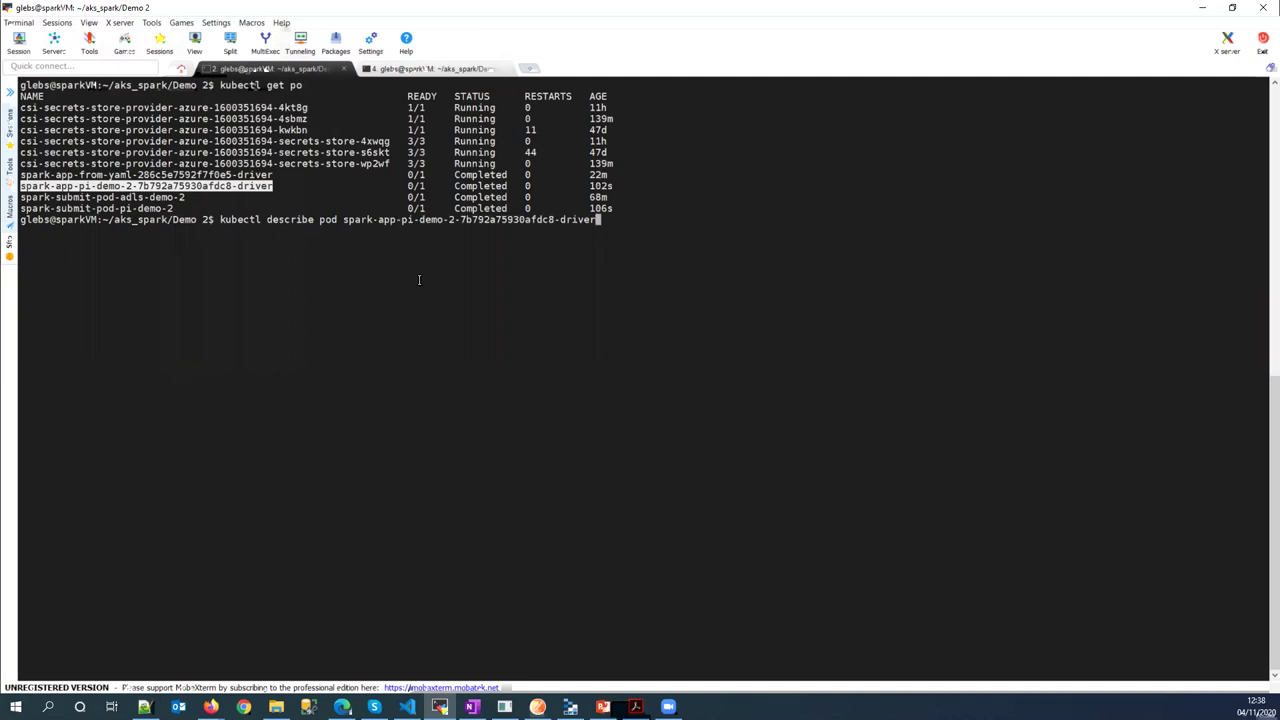
pyautogui.press('Return')
# Examine the azure entry under Volumes in the driver pod's description, including its volume type and claim name
pyautogui.scroll(10, 420, 281)
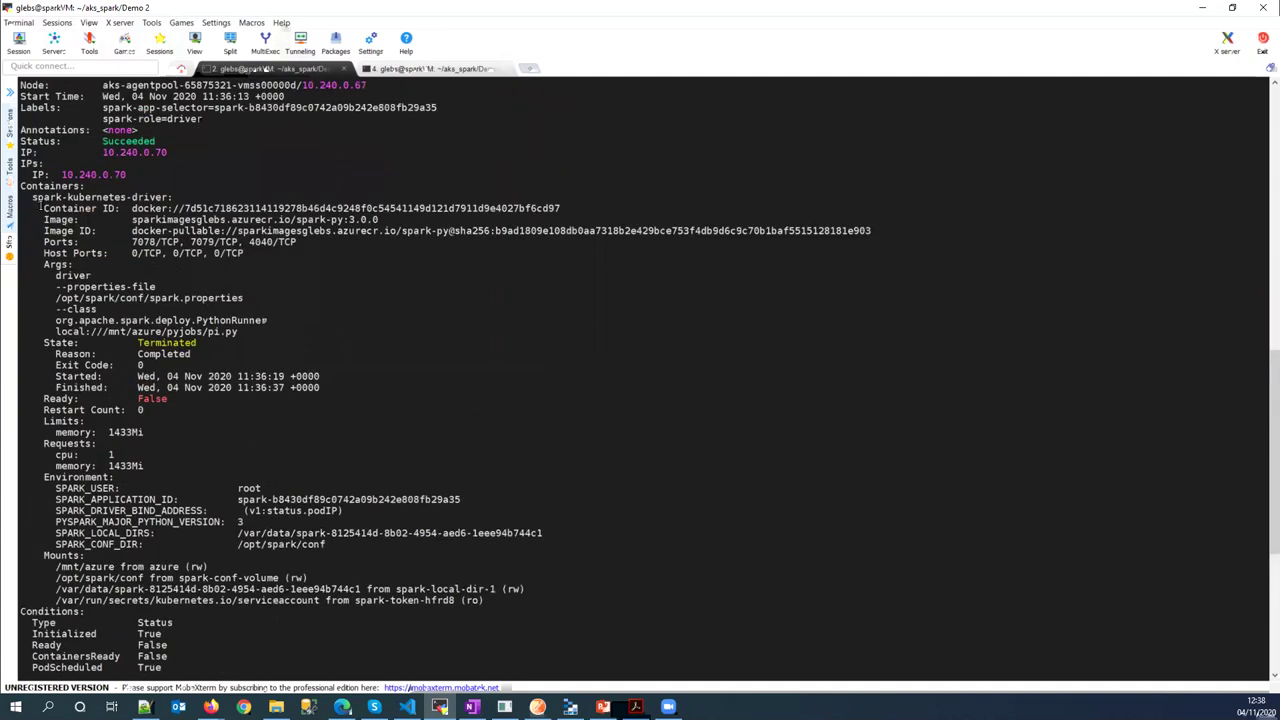
pyautogui.scroll(2, 44, 208)
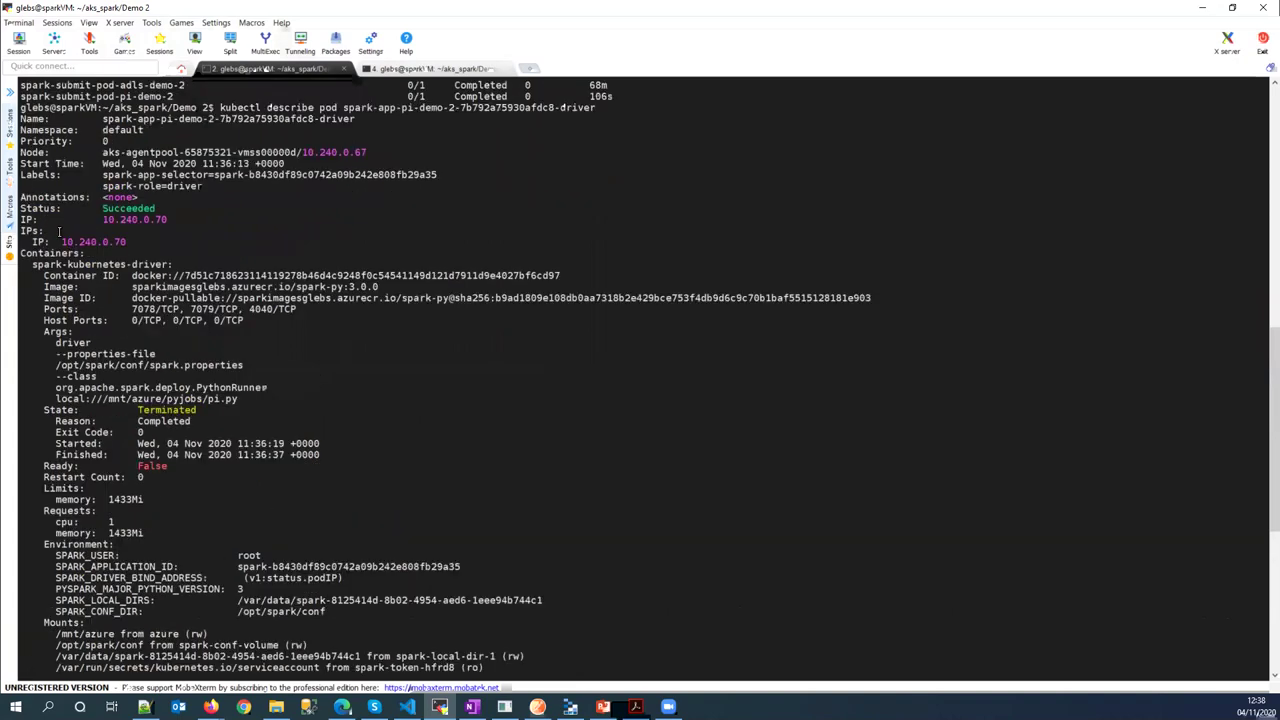
pyautogui.scroll(3, 59, 231)
pyautogui.scroll(-7, 92, 322)
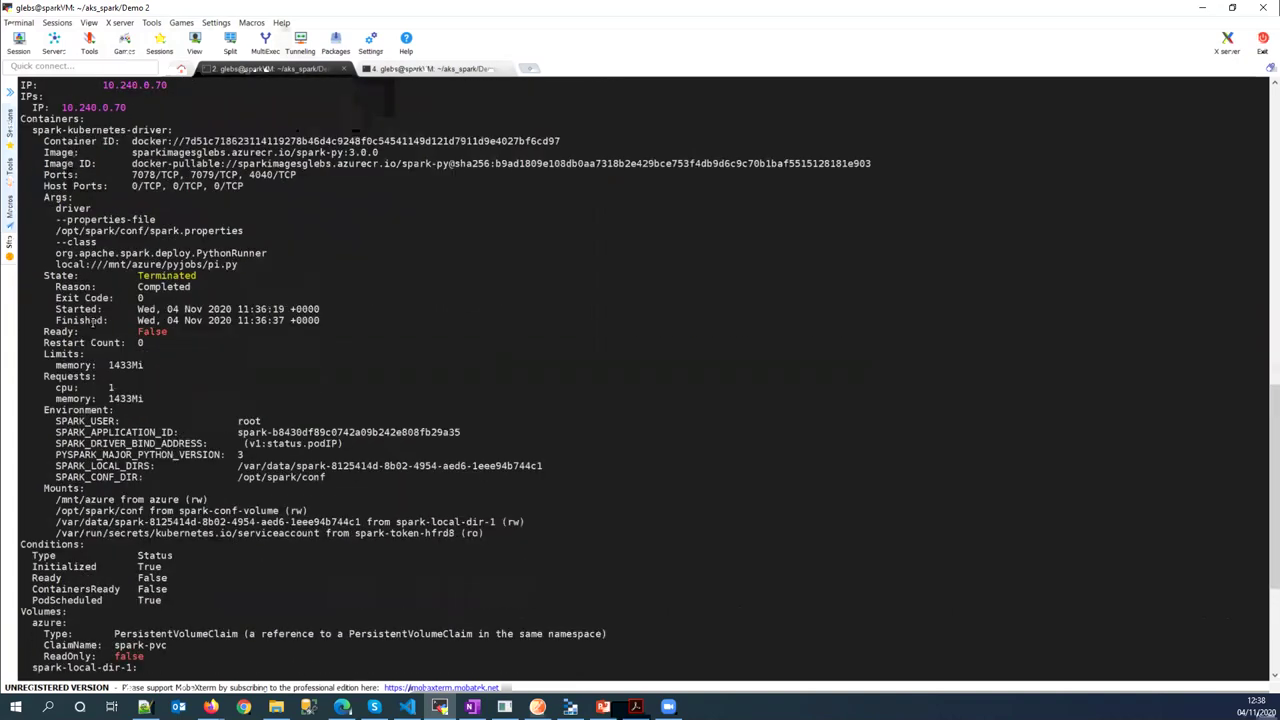
pyautogui.scroll(-7, 96, 320)
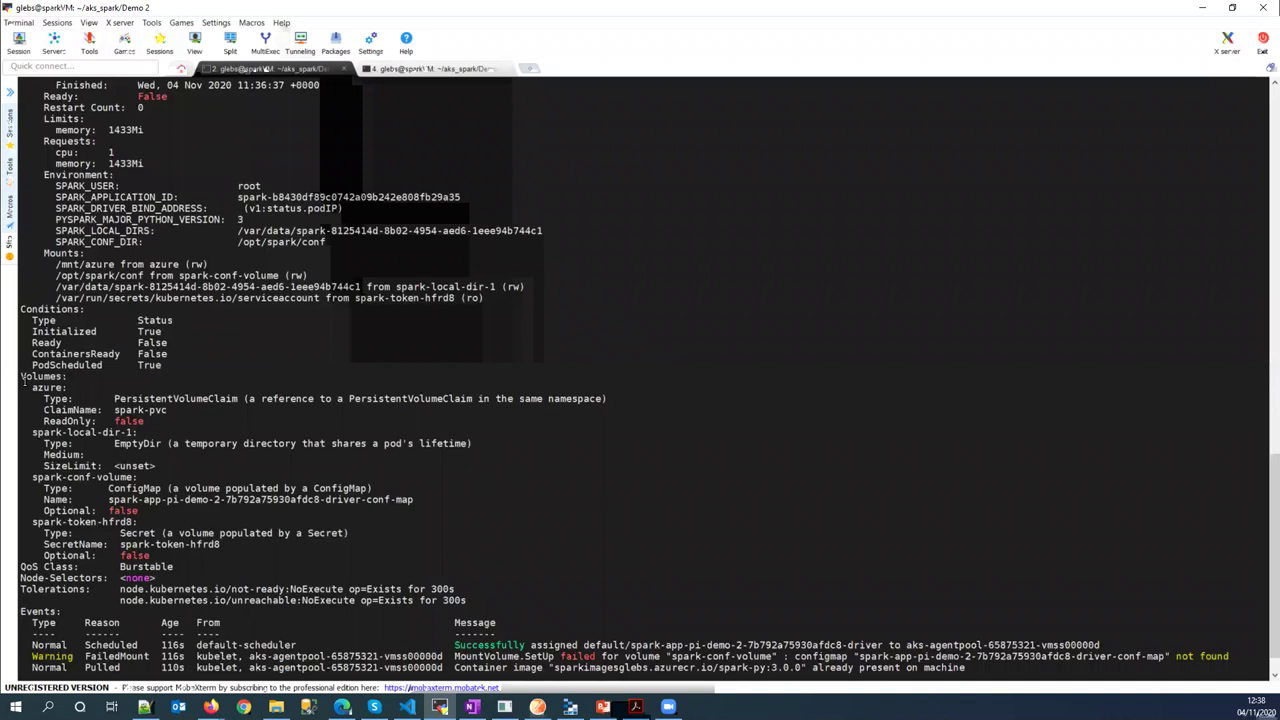
pyautogui.moveTo(23, 378); pyautogui.dragTo(171, 410)
pyautogui.click(74, 414)
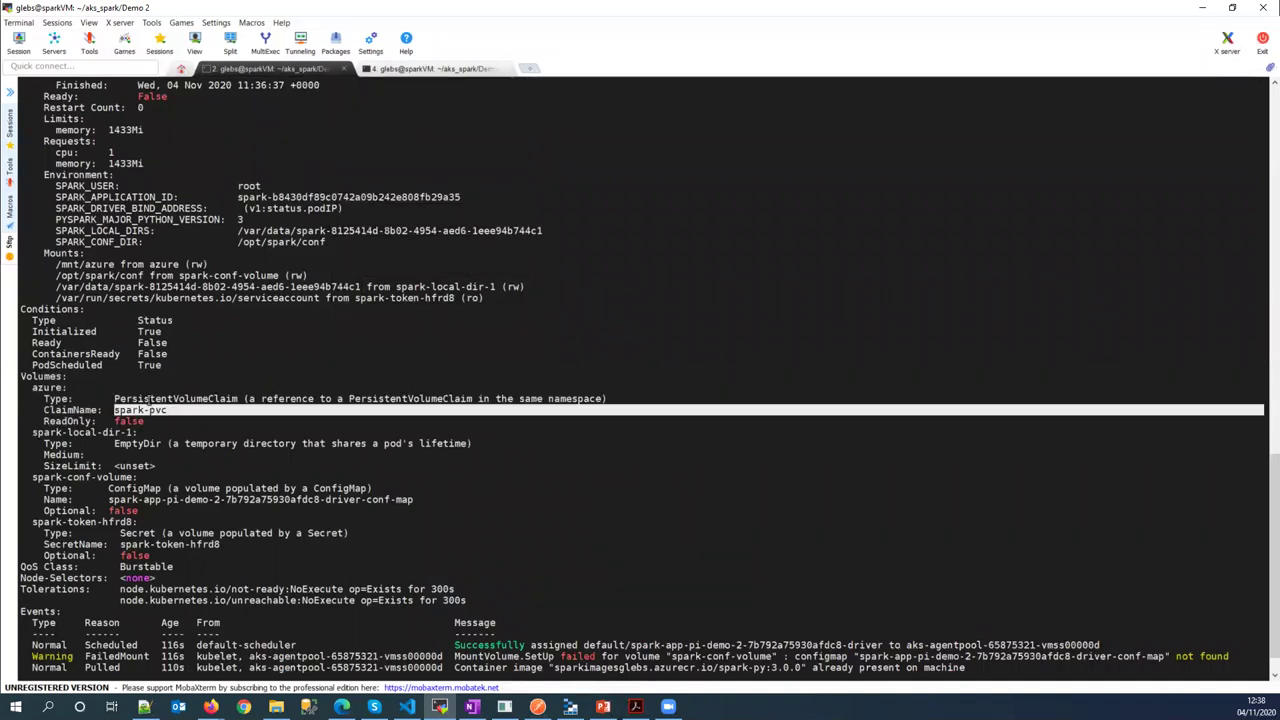
pyautogui.doubleClick(141, 399)
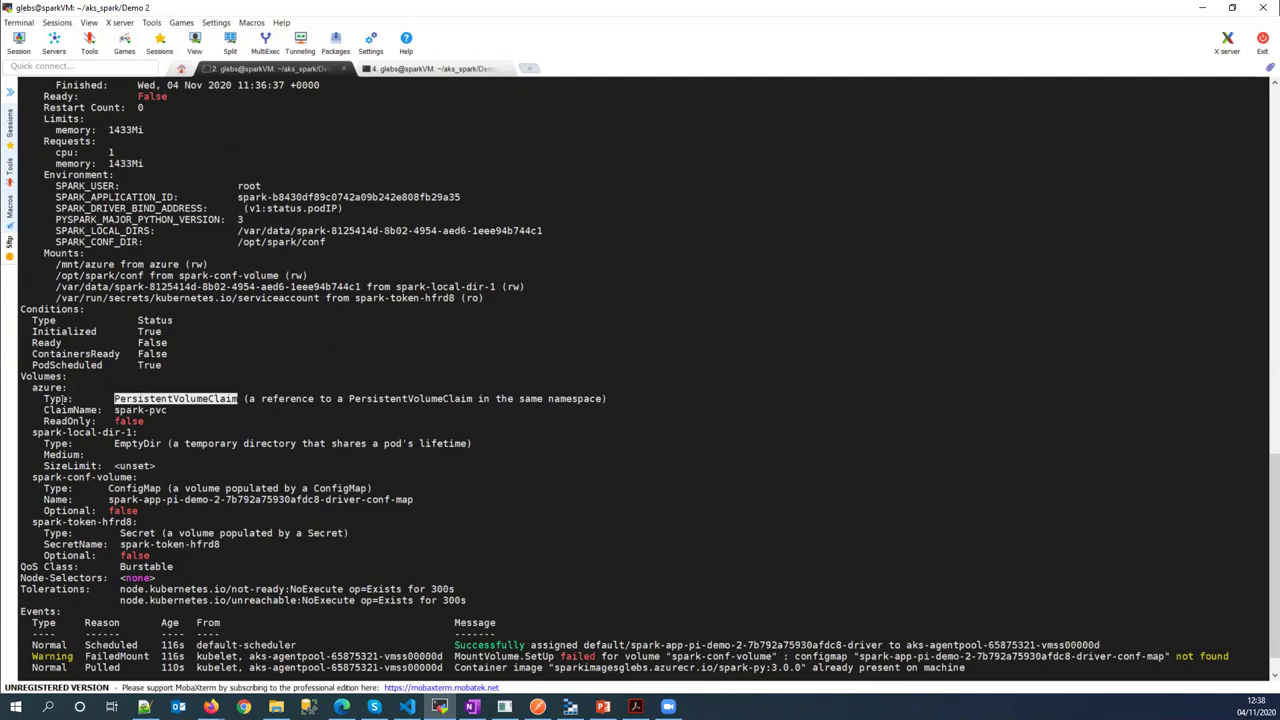
pyautogui.doubleClick(47, 387)
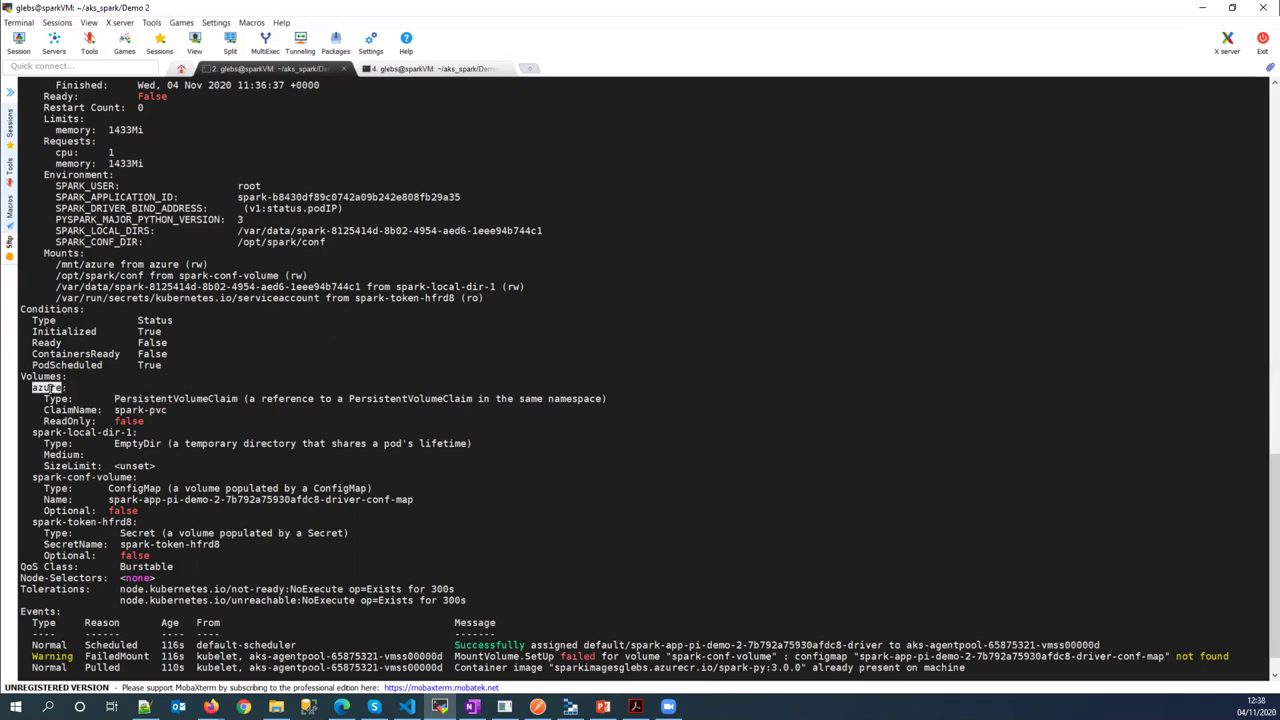
# Check the /mnt/azure mount in the driver pod's description against deploy-pi.yaml in Visual Studio Code
pyautogui.scroll(10, 60, 387)
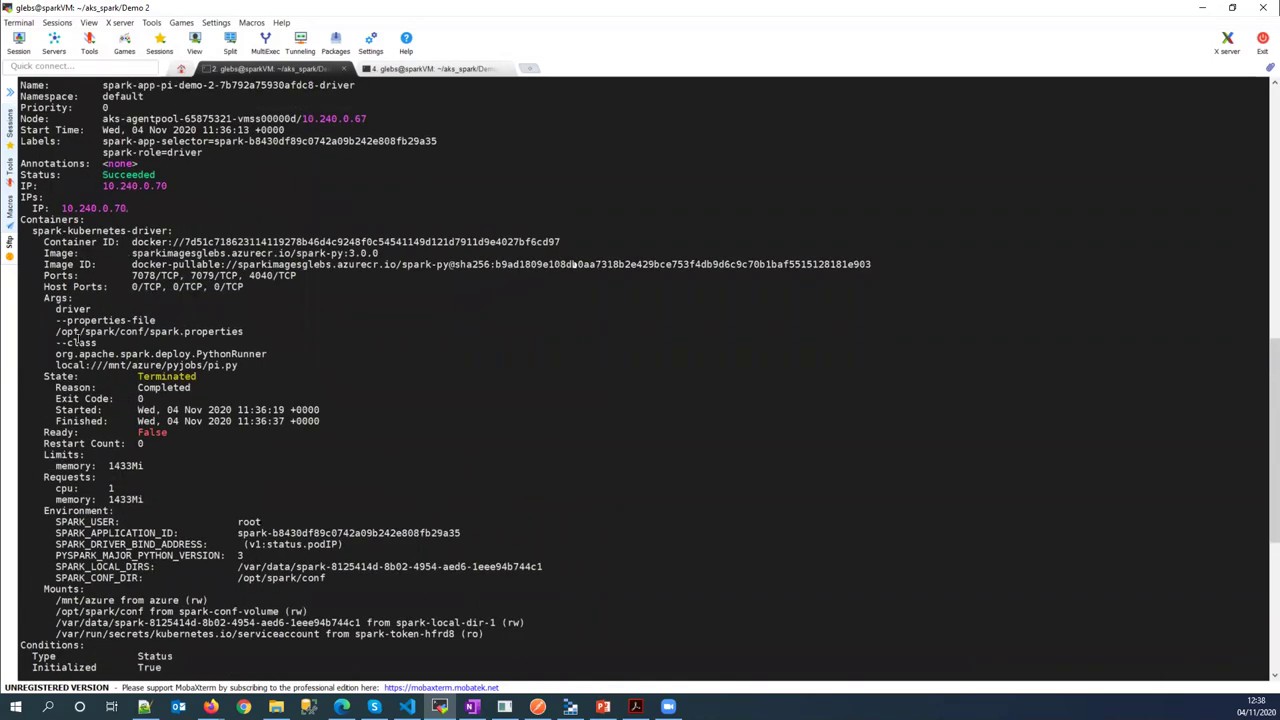
pyautogui.moveTo(57, 600); pyautogui.dragTo(183, 600)
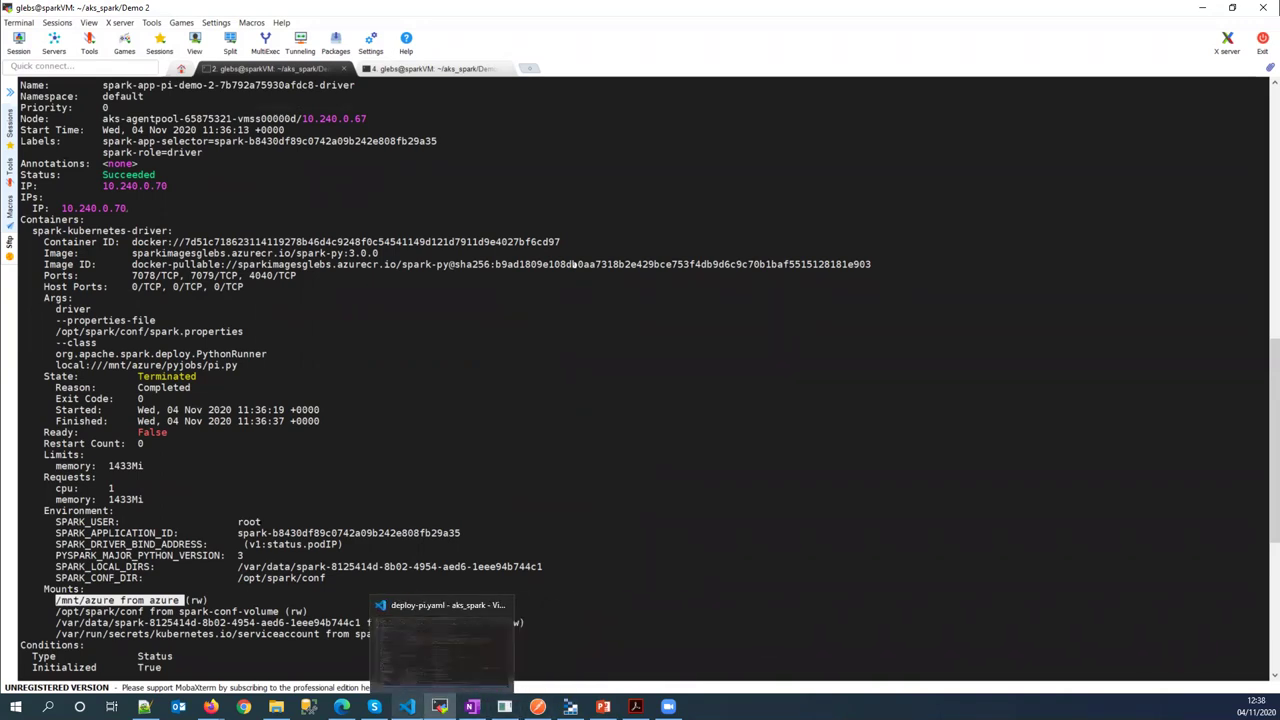
pyautogui.click(407, 706)
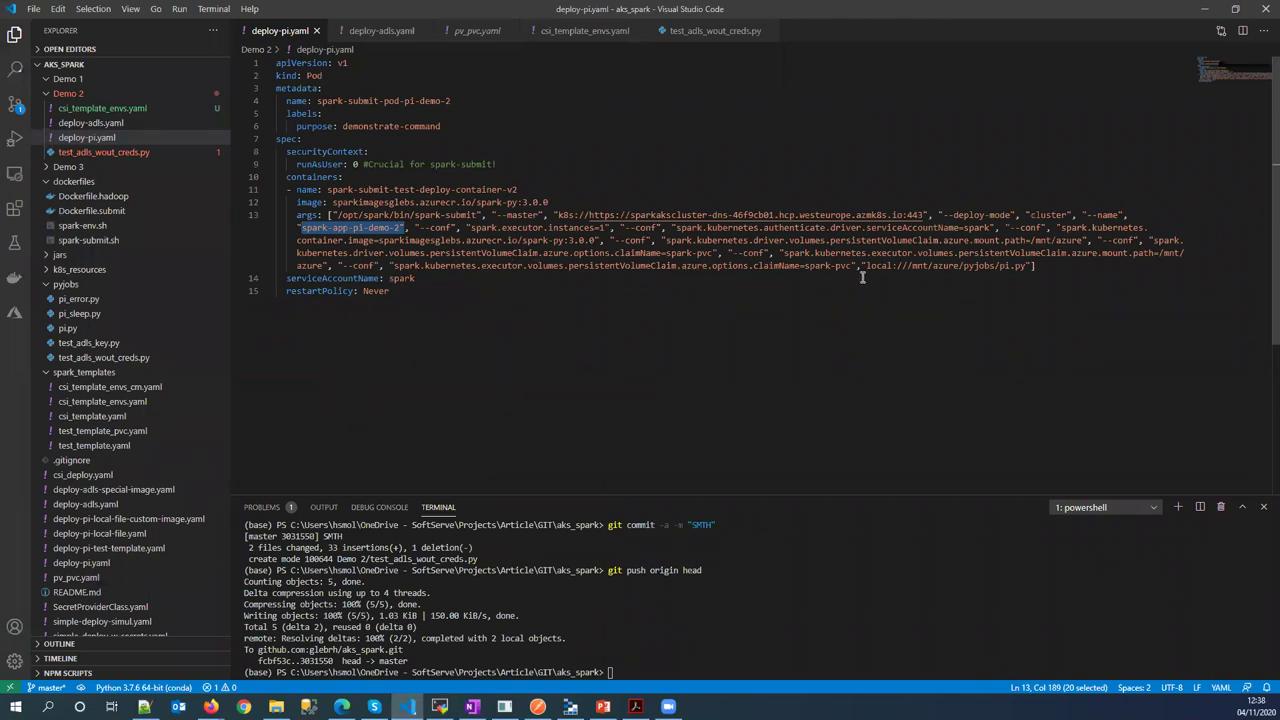
# Check the local:///mnt/azure/pyjobs/pi.py path in deploy-pi.yaml against the pyjobs folder of the sparkfiles share in Azure Storage Explorer
pyautogui.moveTo(866, 267); pyautogui.dragTo(1026, 266)
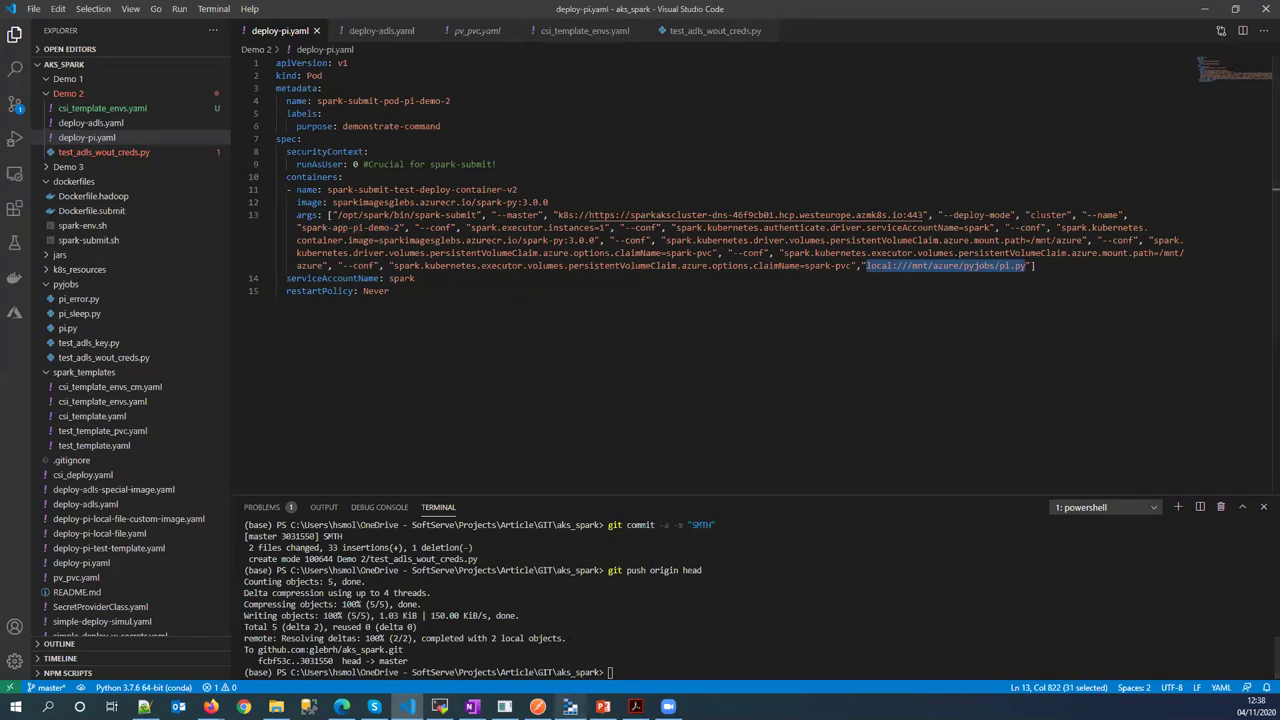
pyautogui.click(570, 706)
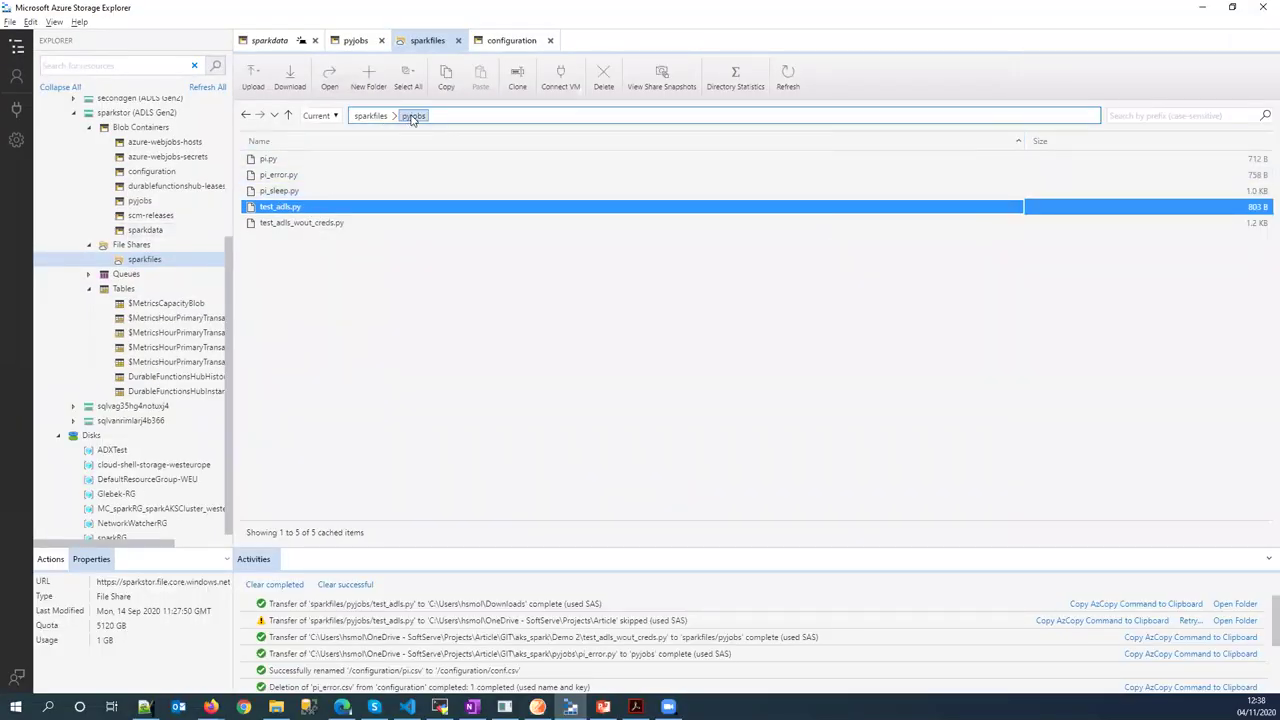
pyautogui.hotkey('alt', 'Tab')
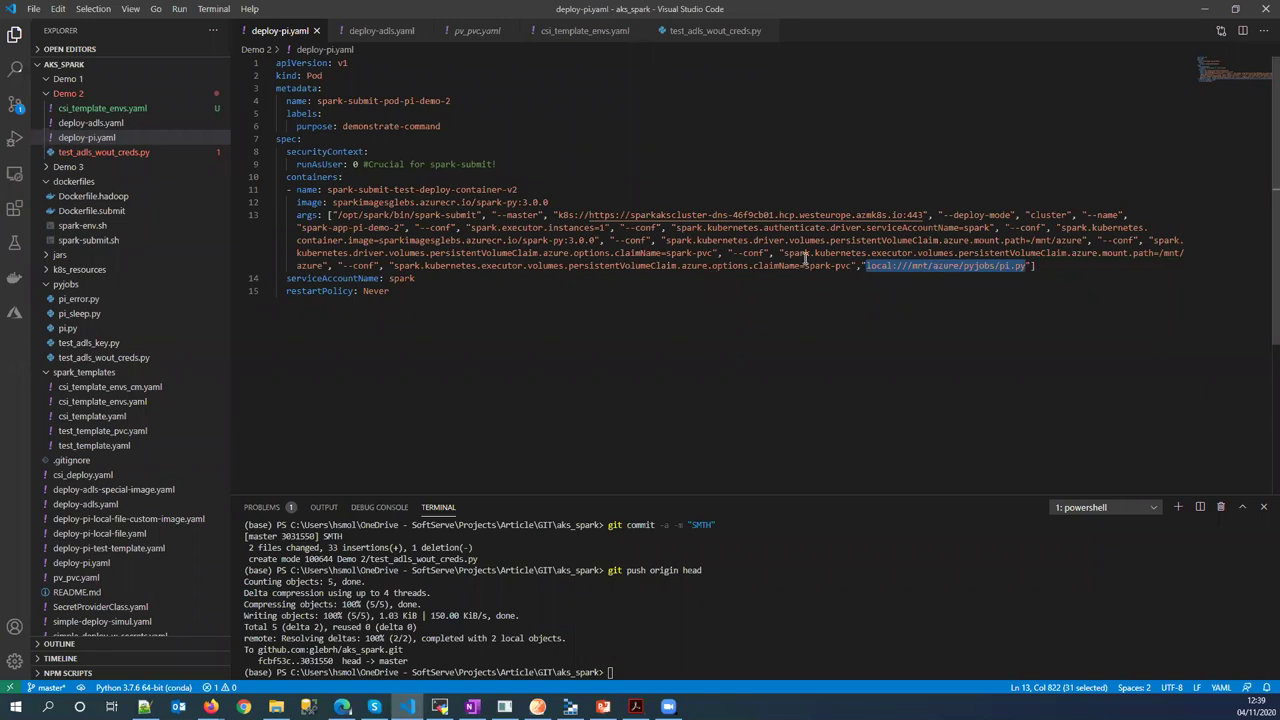
pyautogui.hotkey('alt', 'Tab')
# Go up to the root of the sparkfiles share and look into its jars folder
pyautogui.click(368, 116)
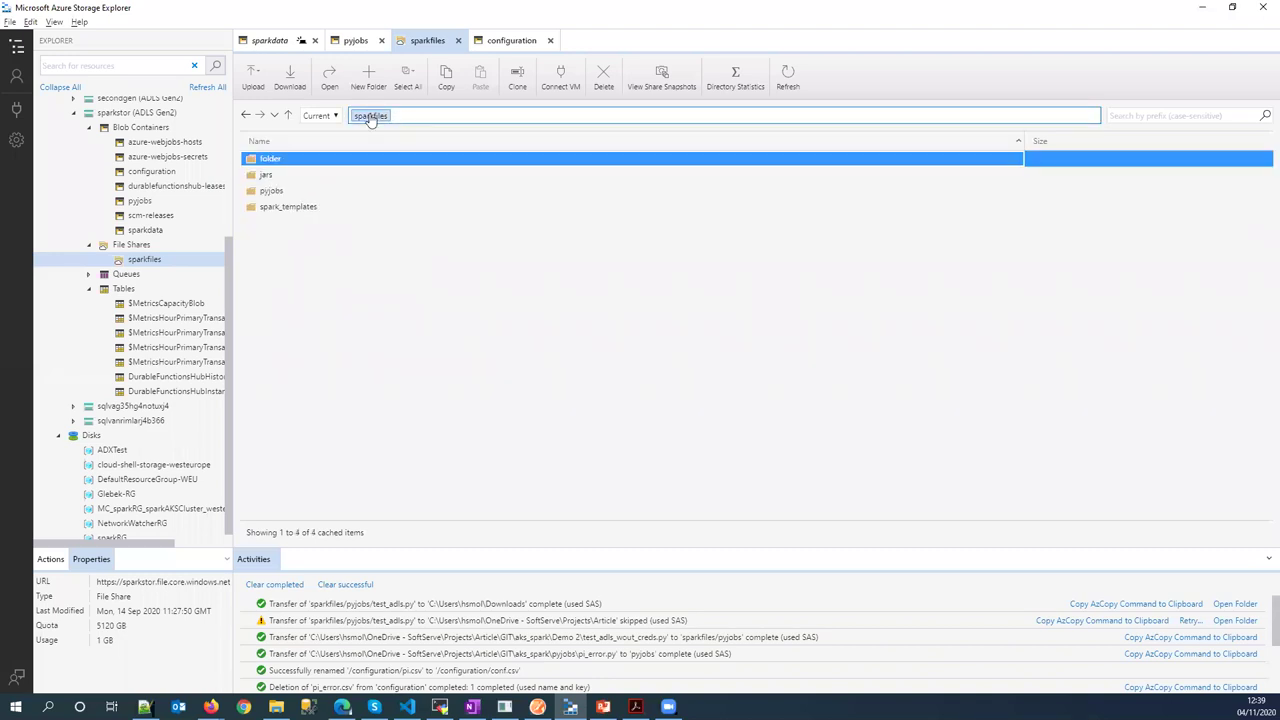
pyautogui.click(292, 160)
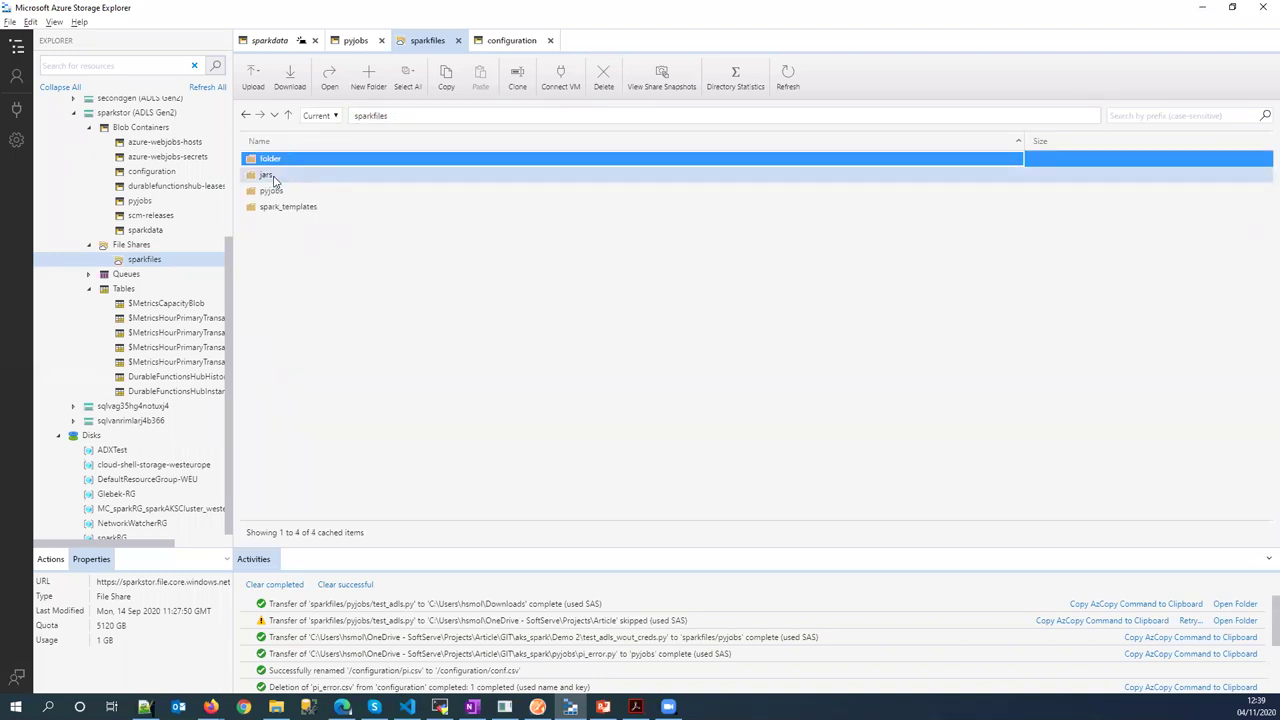
pyautogui.doubleClick(268, 176)
pyautogui.hotkey('alt', 'Tab')
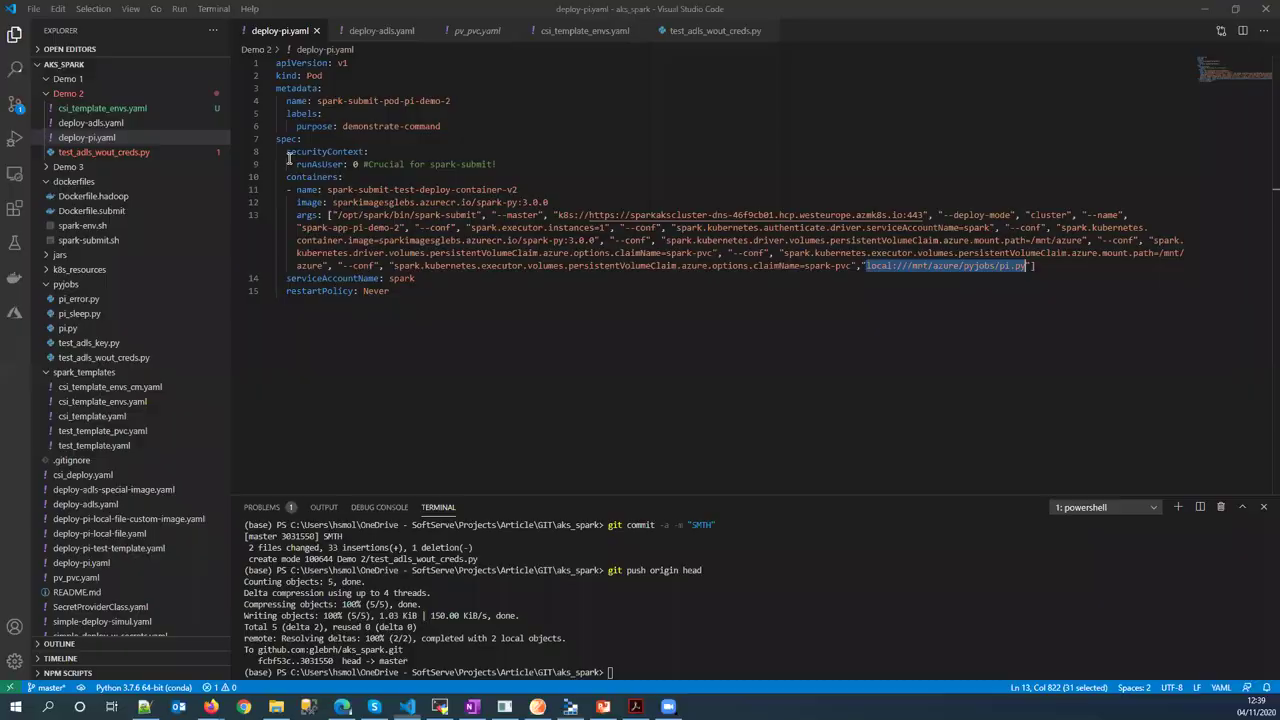
# Open deploy-adls.yaml from Demo 2 in Visual Studio Code and examine the --jars argument with its wildfly-openssl jar path
pyautogui.click(100, 123)
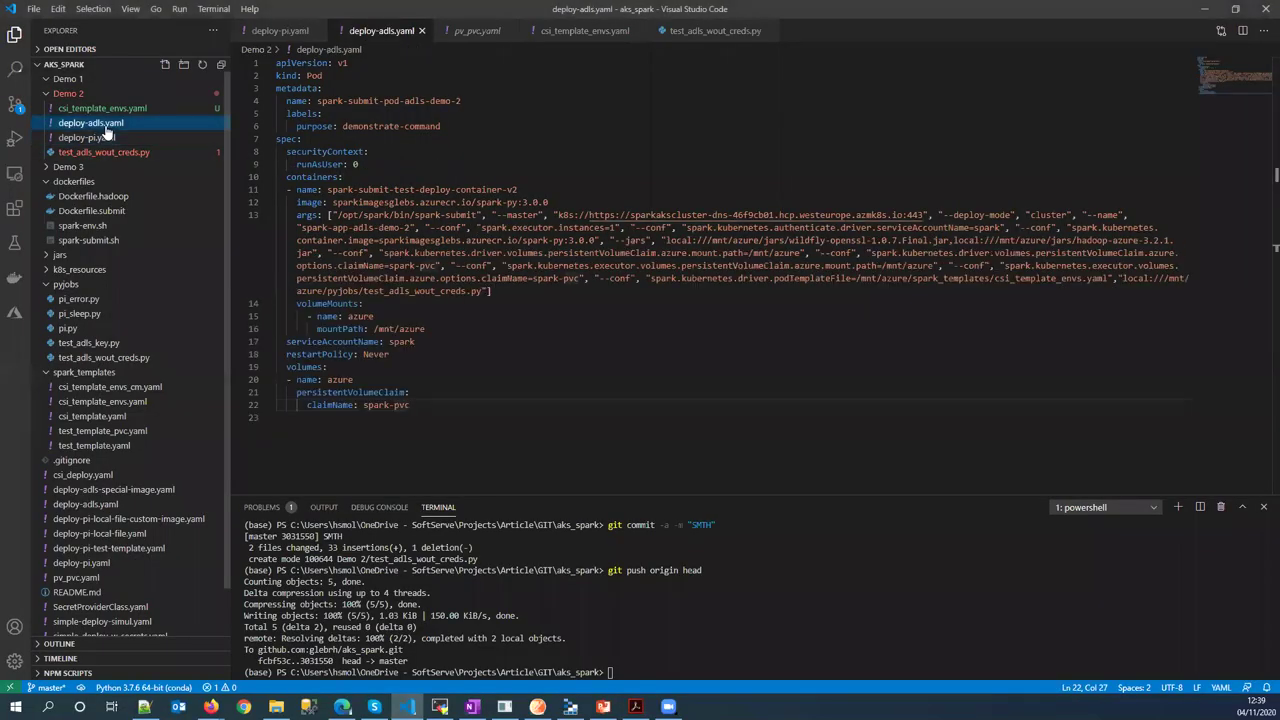
pyautogui.click(611, 241)
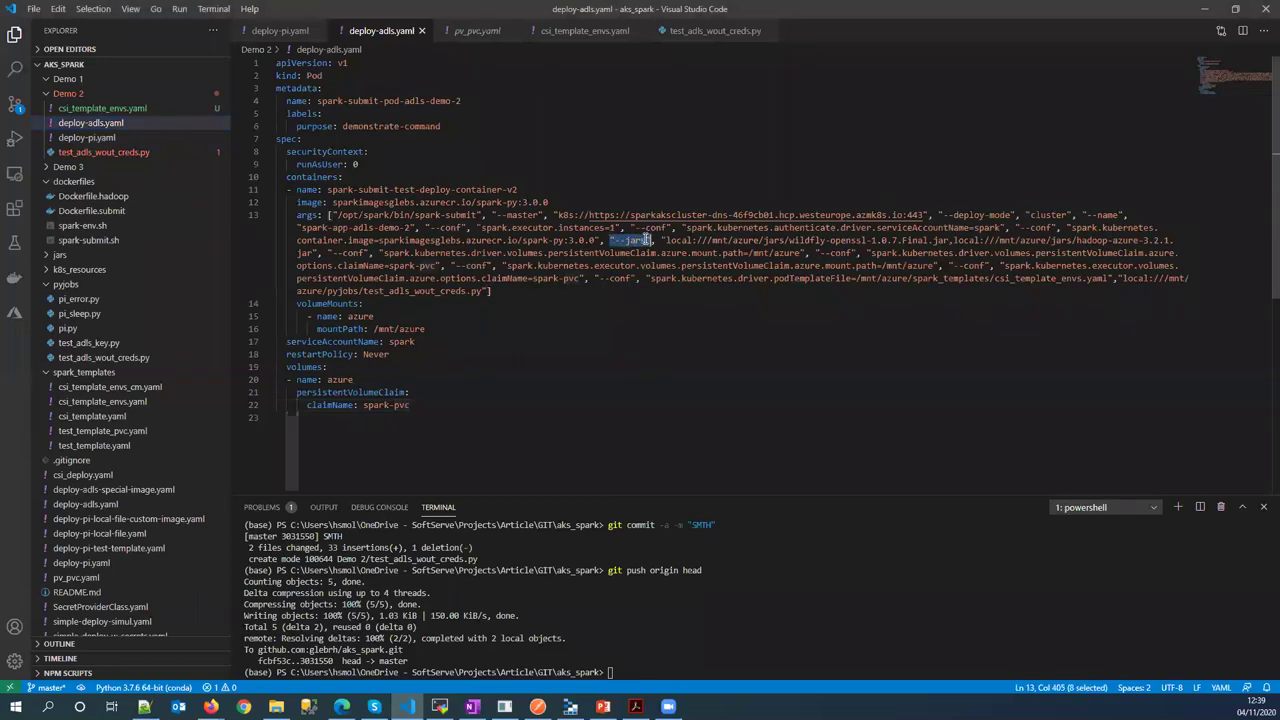
pyautogui.keyDown('shift'); pyautogui.click(648, 242); pyautogui.keyUp('shift')
pyautogui.moveTo(660, 241); pyautogui.dragTo(946, 241)
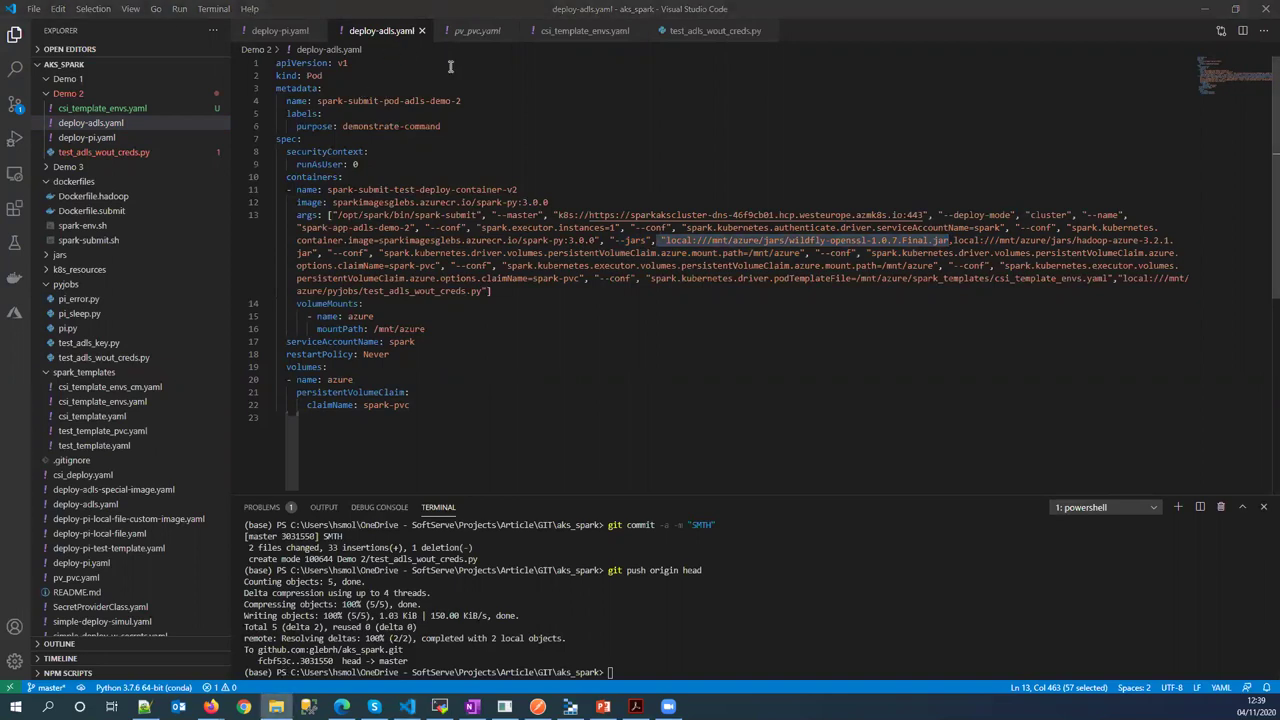
# Open test_adls_wout_creds.py and examine the abfss scheme and files folder in the spark.read.csv path
pyautogui.click(104, 152)
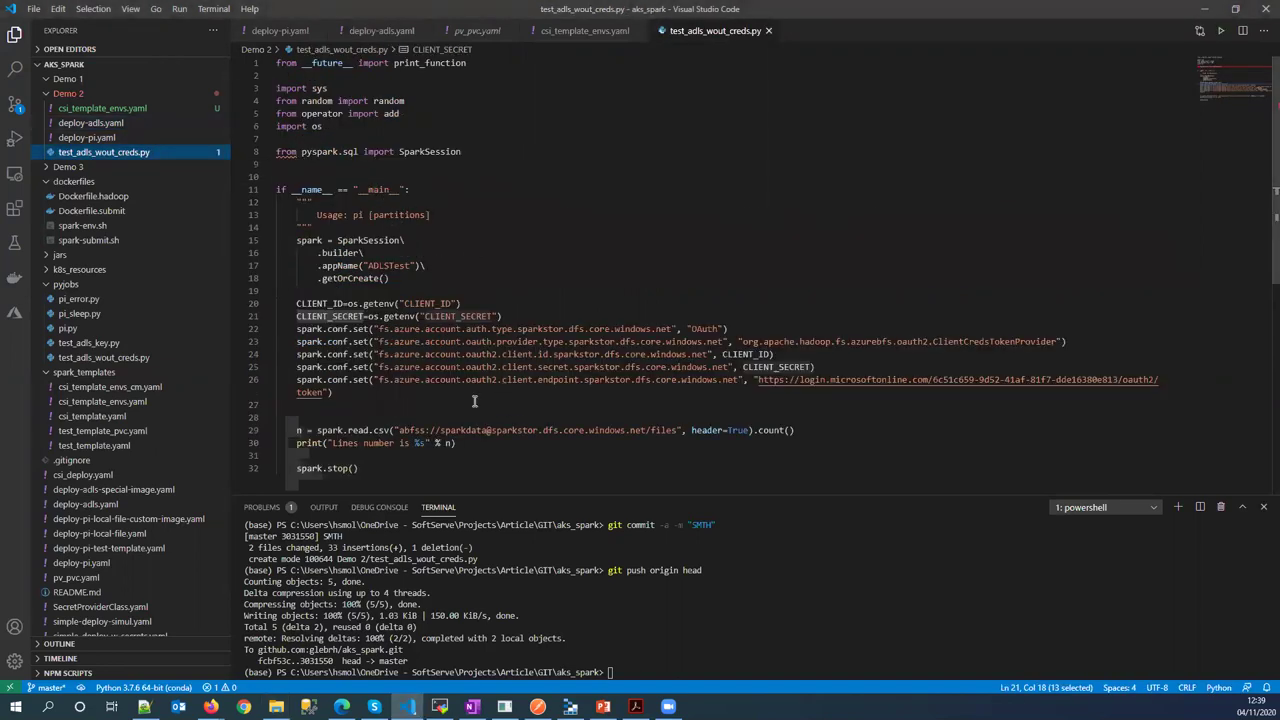
pyautogui.doubleClick(410, 430)
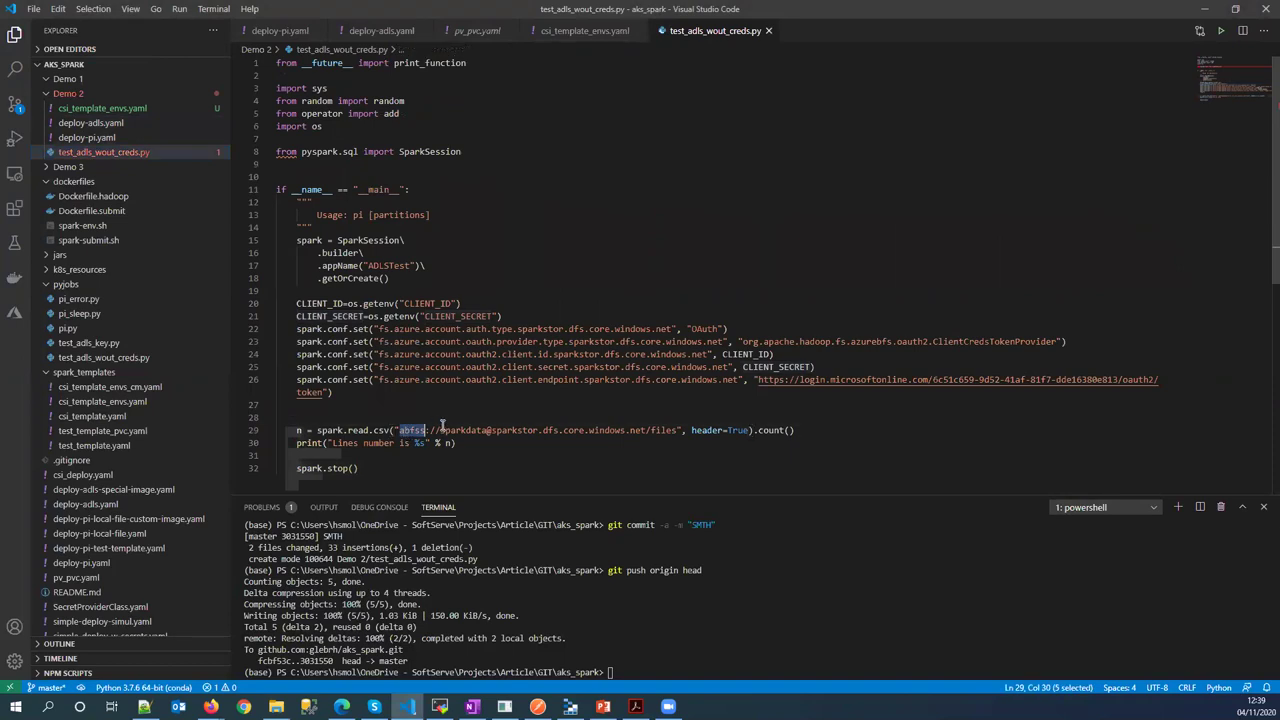
pyautogui.doubleClick(658, 430)
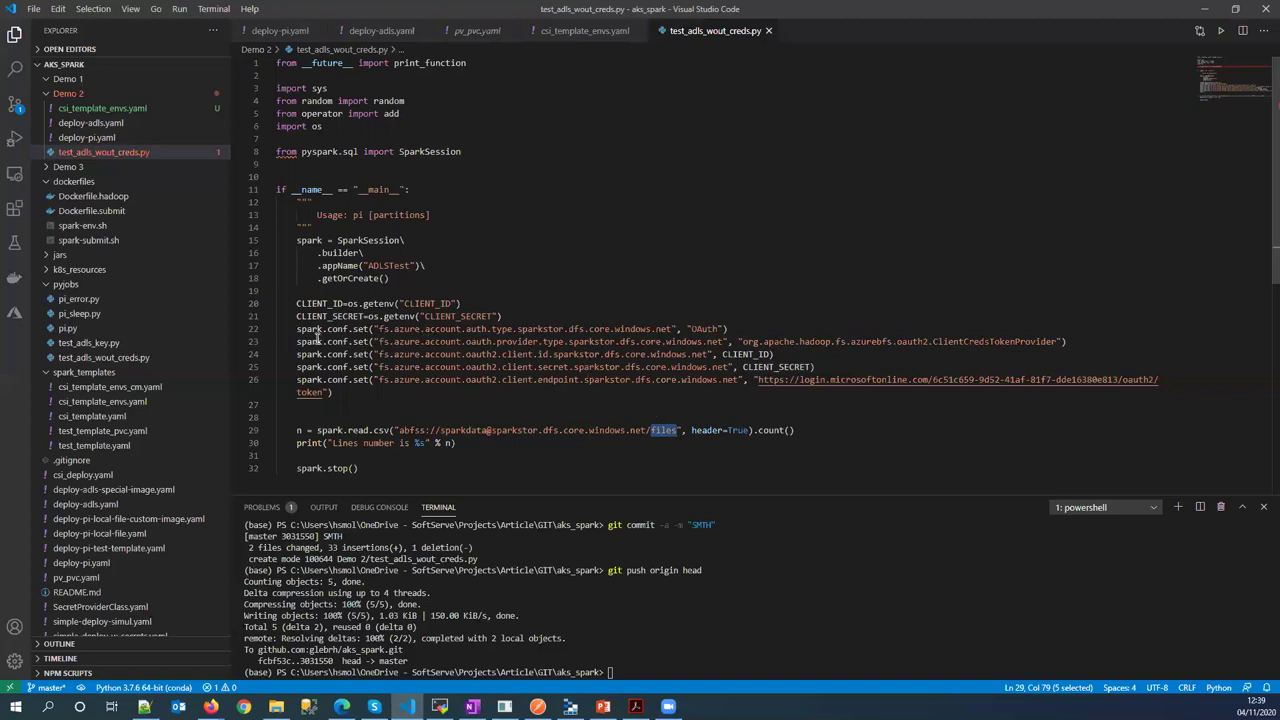
# Examine the script's spark.conf.set lines for the OAuth type, token provider, CLIENT_ID and CLIENT_SECRET
pyautogui.moveTo(297, 330); pyautogui.dragTo(831, 362)
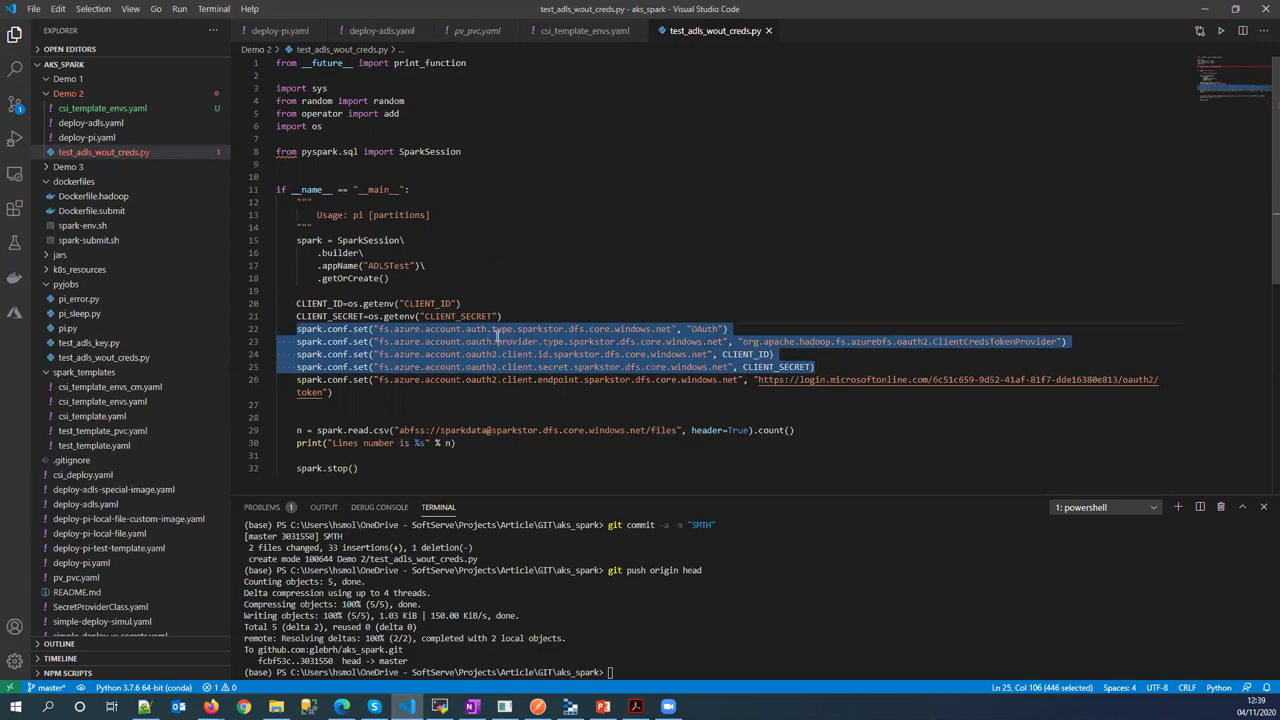
pyautogui.press('super+e')
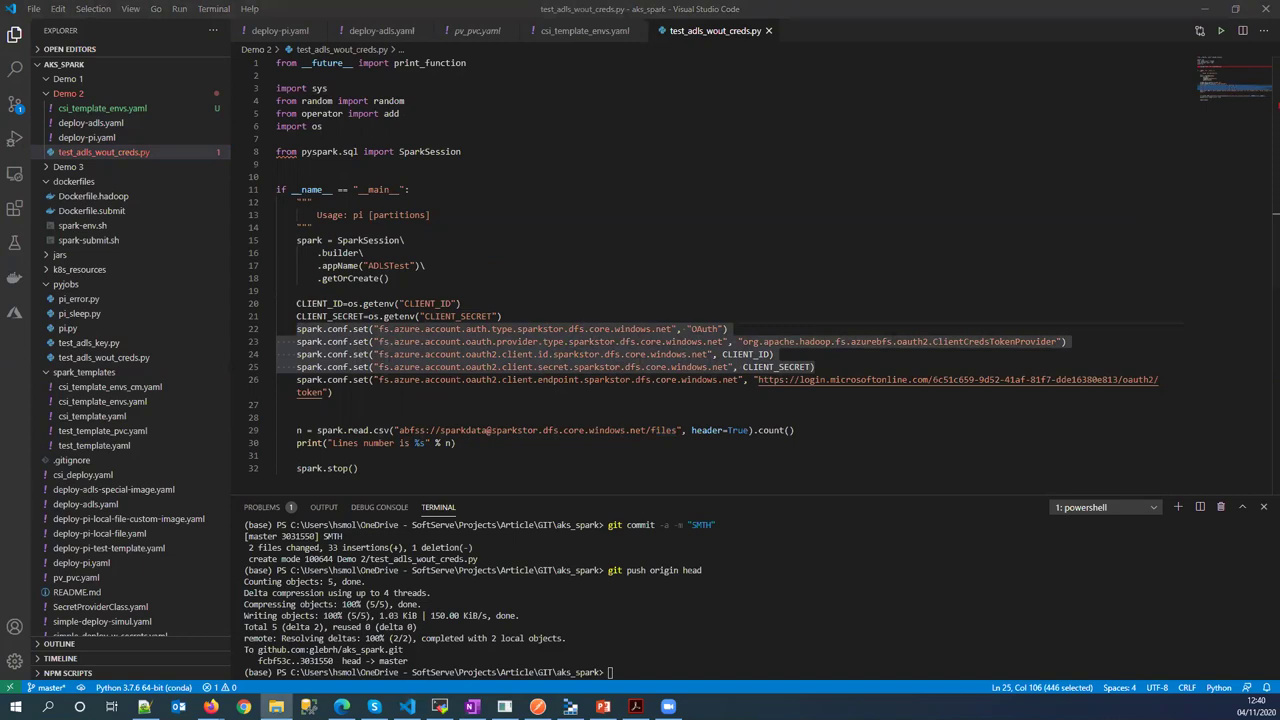
pyautogui.hotkey('alt', 'Tab')
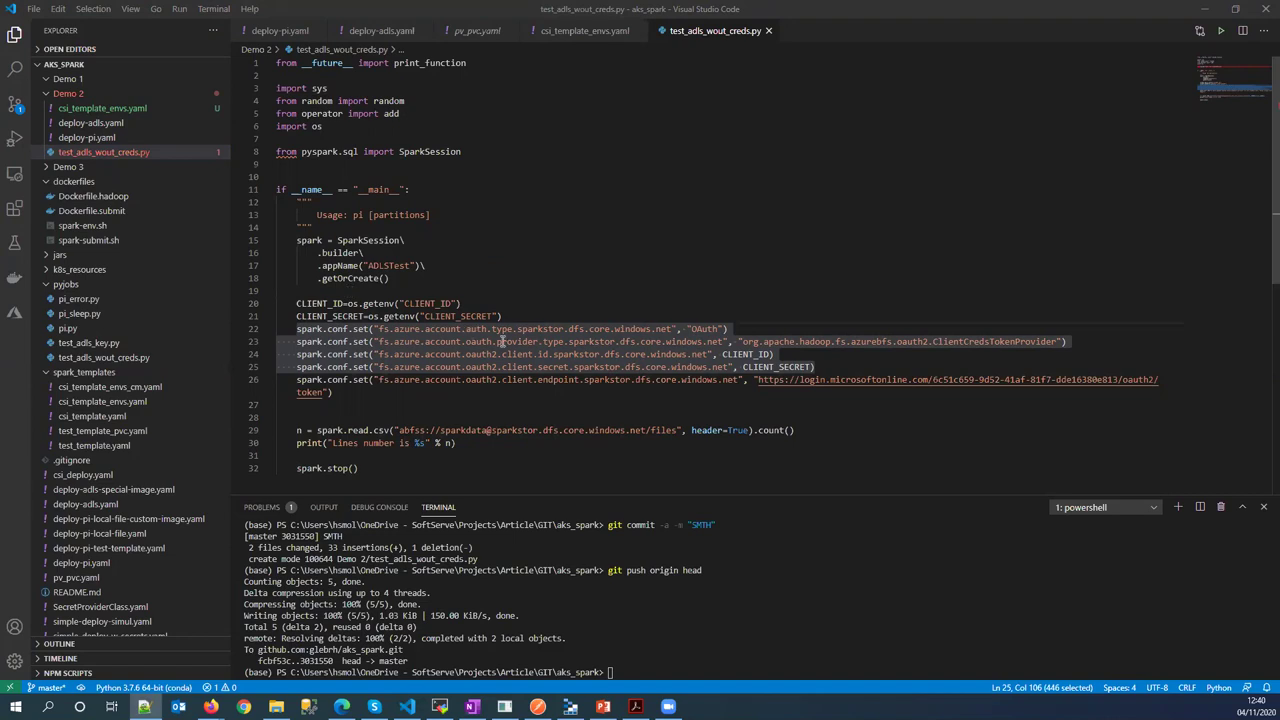
pyautogui.doubleClick(707, 328)
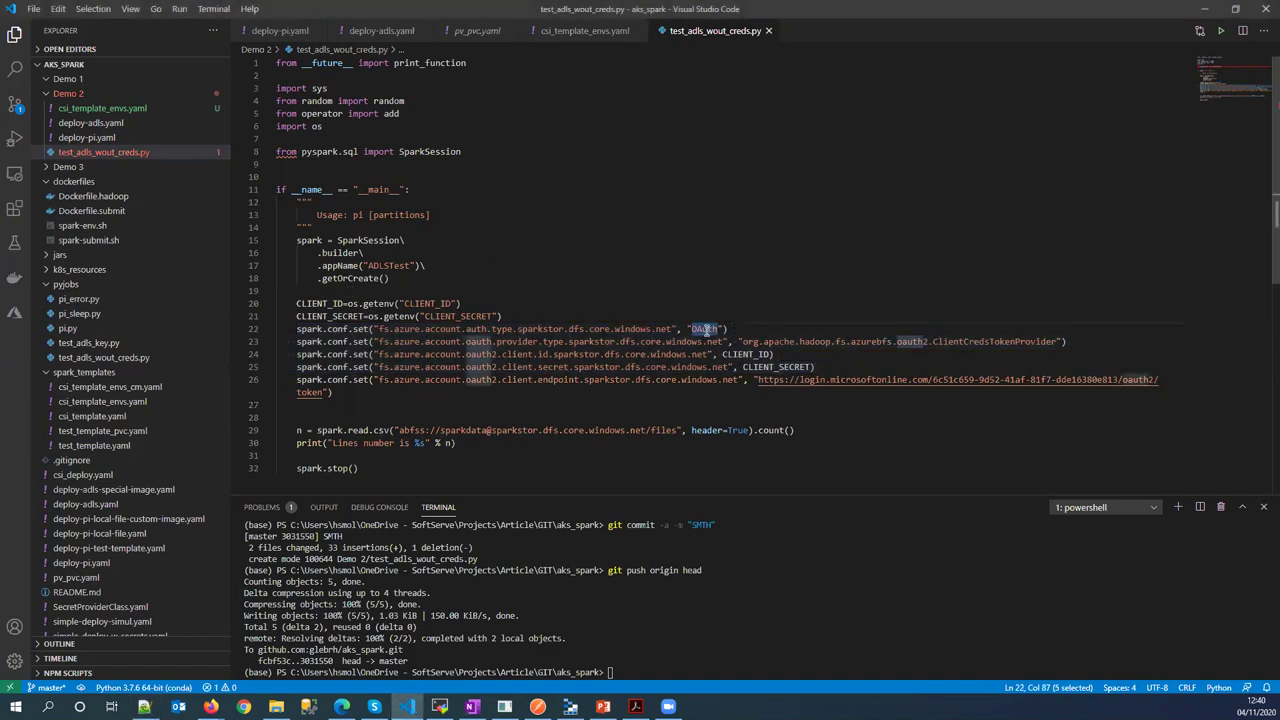
pyautogui.doubleClick(955, 341)
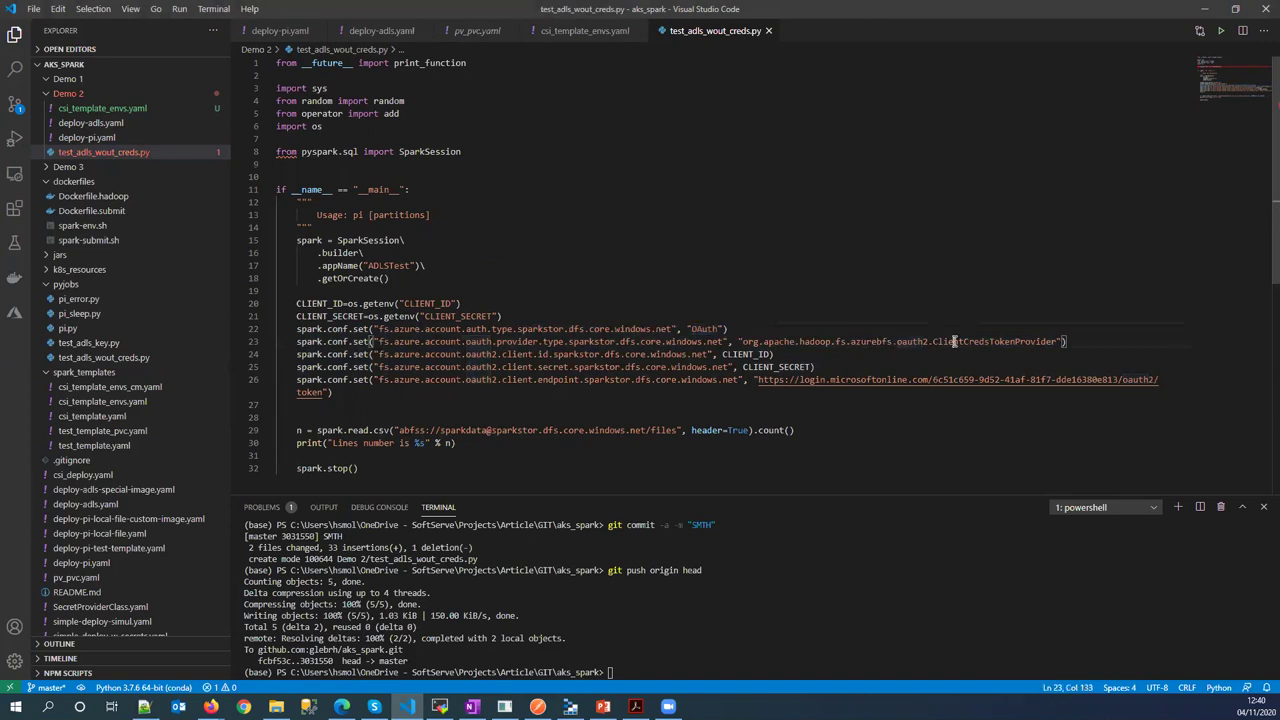
pyautogui.doubleClick(751, 354)
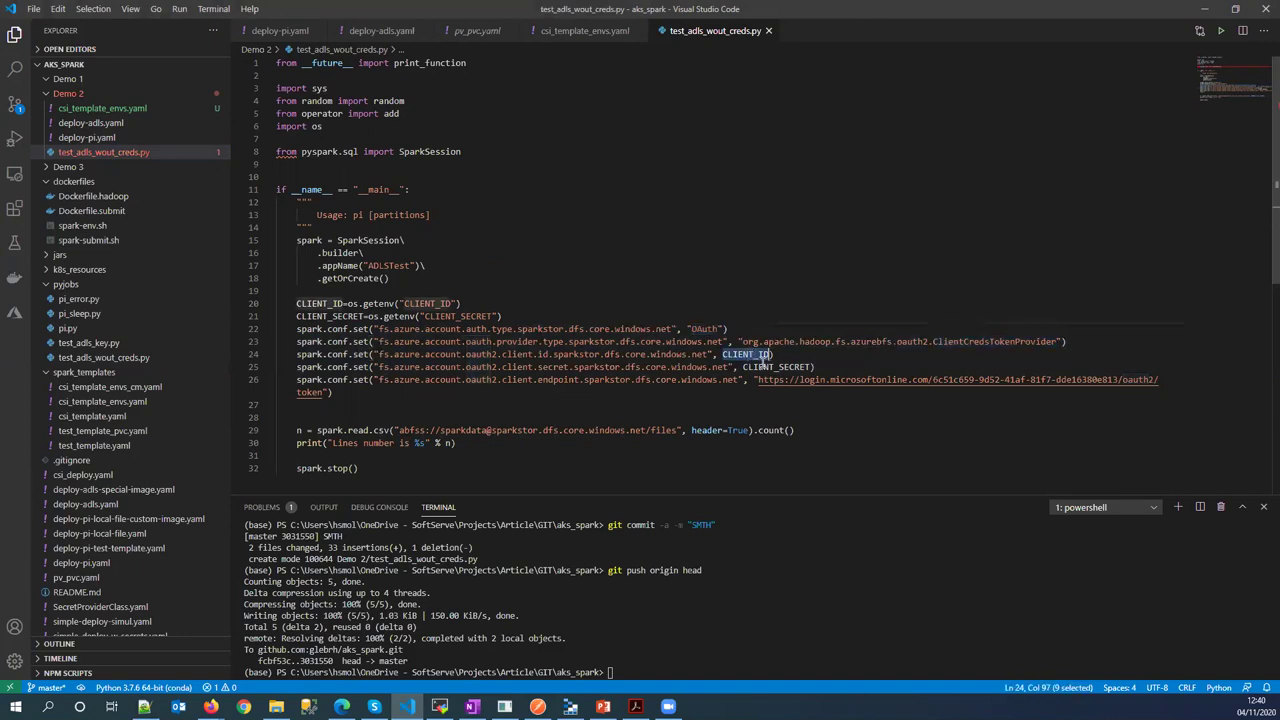
pyautogui.doubleClick(757, 366)
pyautogui.doubleClick(751, 354)
pyautogui.doubleClick(750, 366)
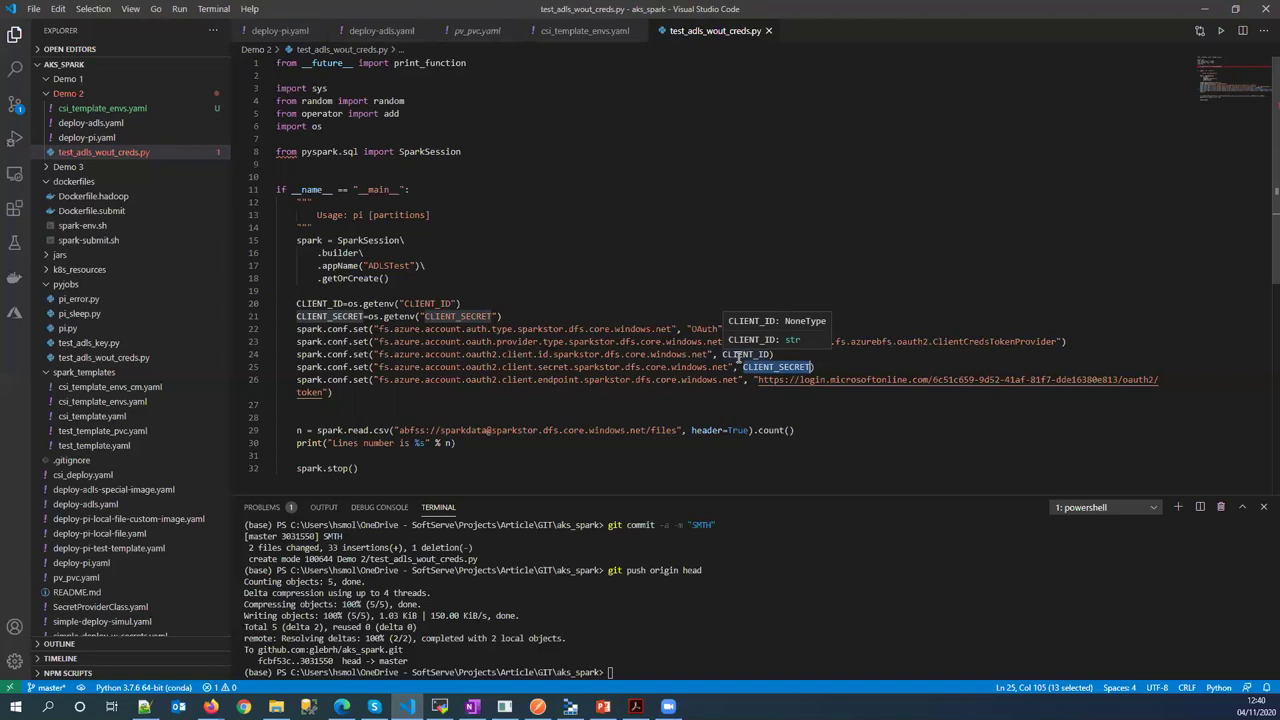
# Examine how the script reads its client credentials through os.getenv before accessing the files folder
pyautogui.click(352, 303)
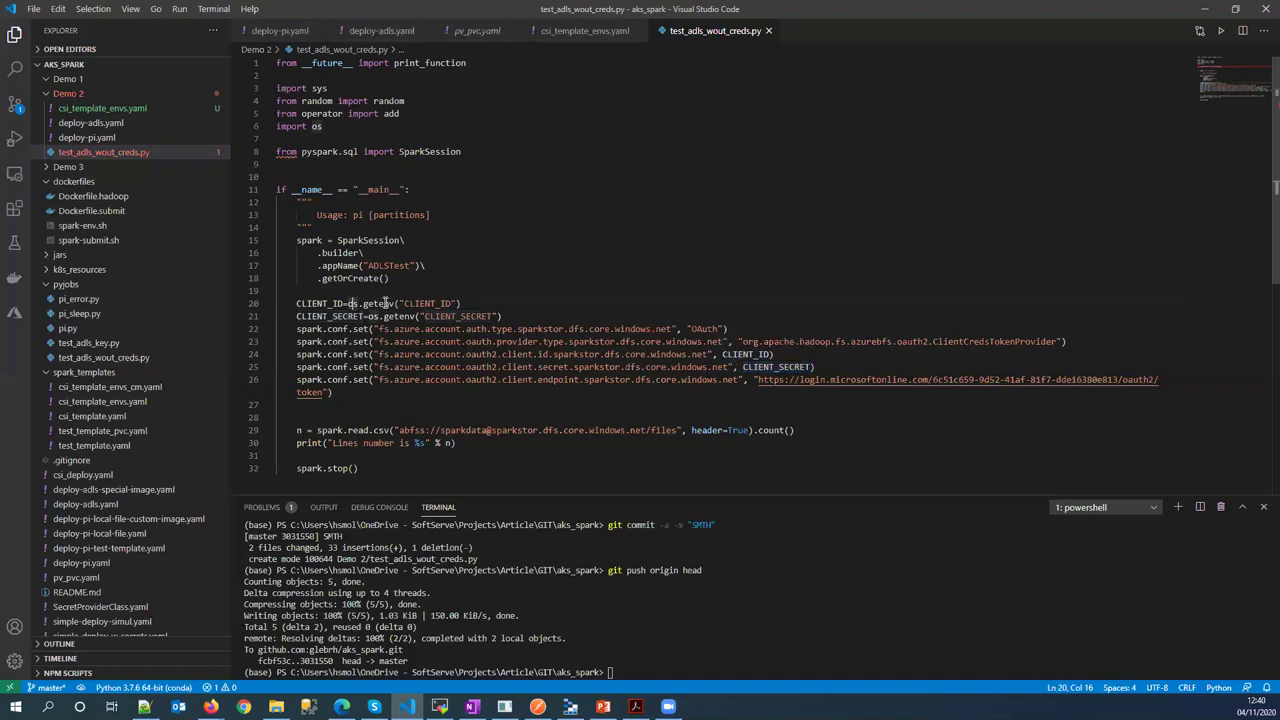
pyautogui.doubleClick(320, 303)
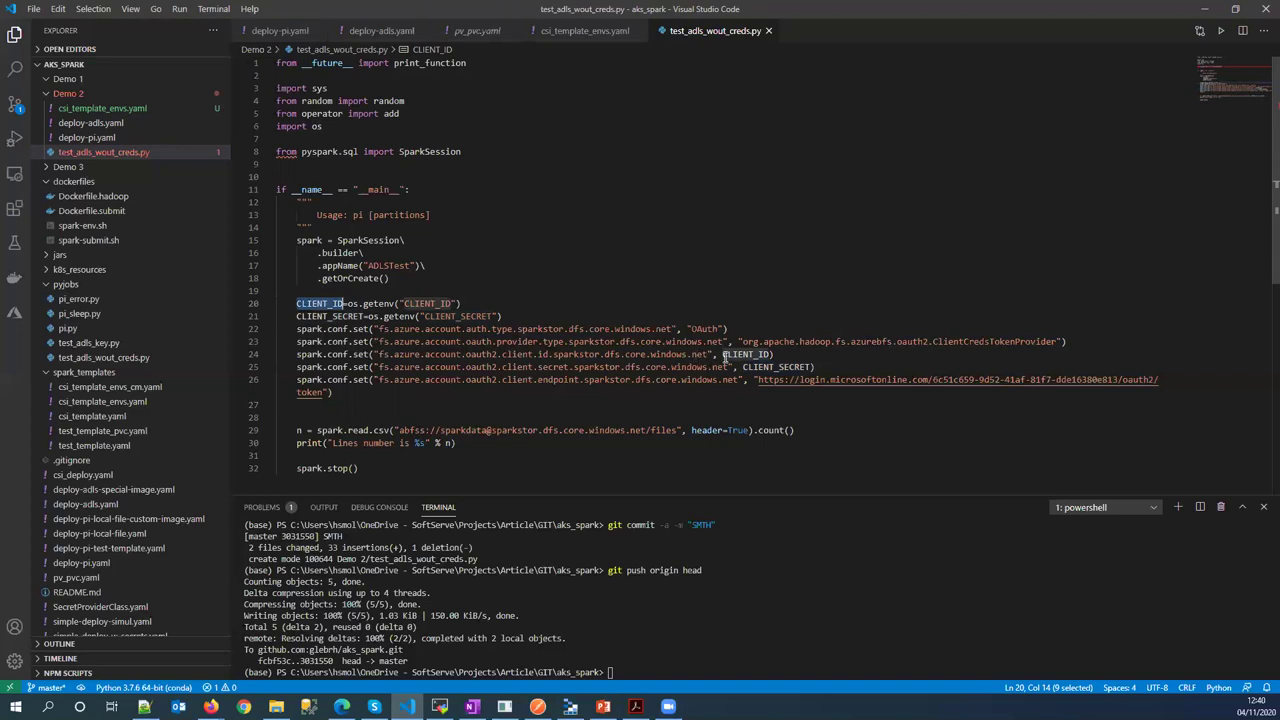
pyautogui.doubleClick(354, 303)
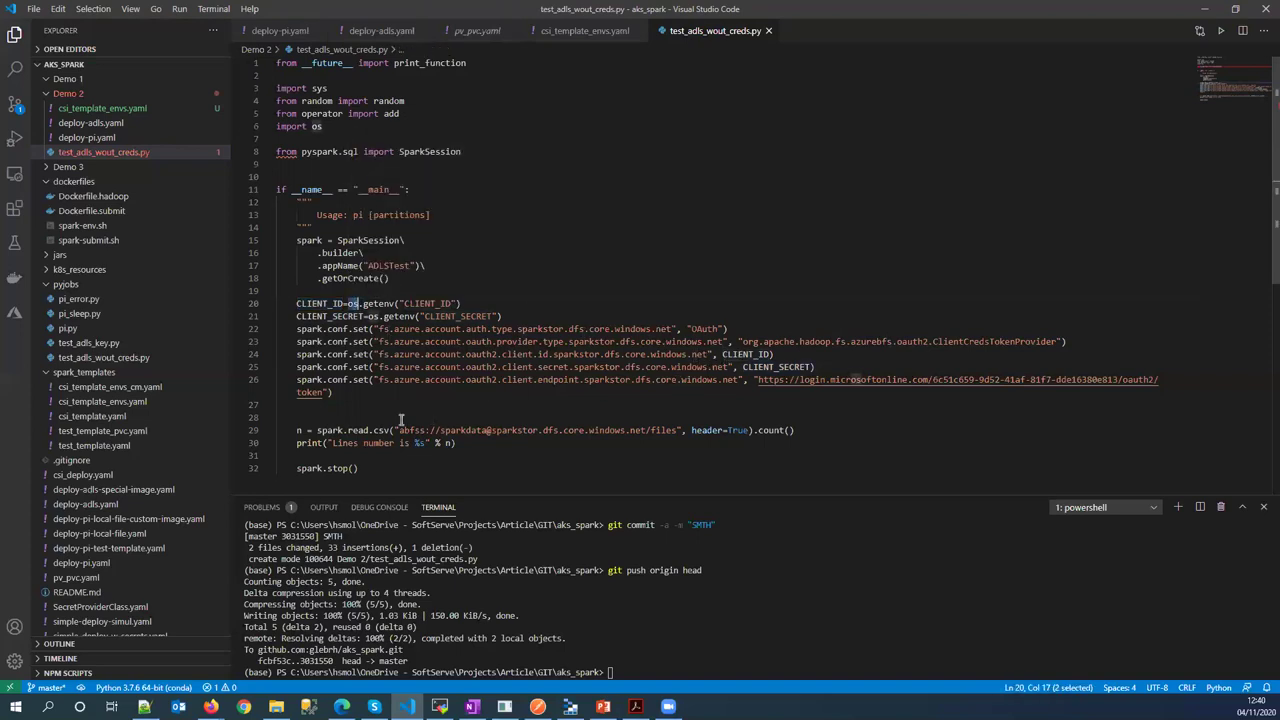
pyautogui.moveTo(307, 320); pyautogui.dragTo(296, 303)
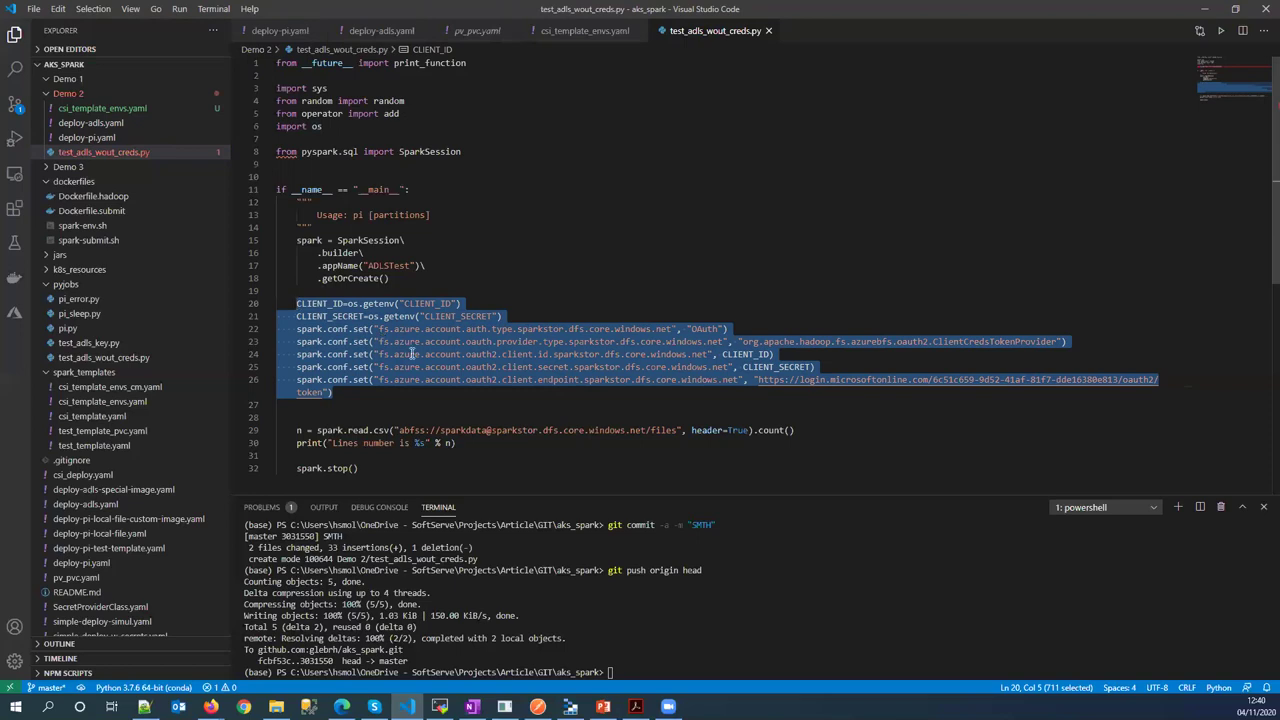
pyautogui.doubleClick(664, 430)
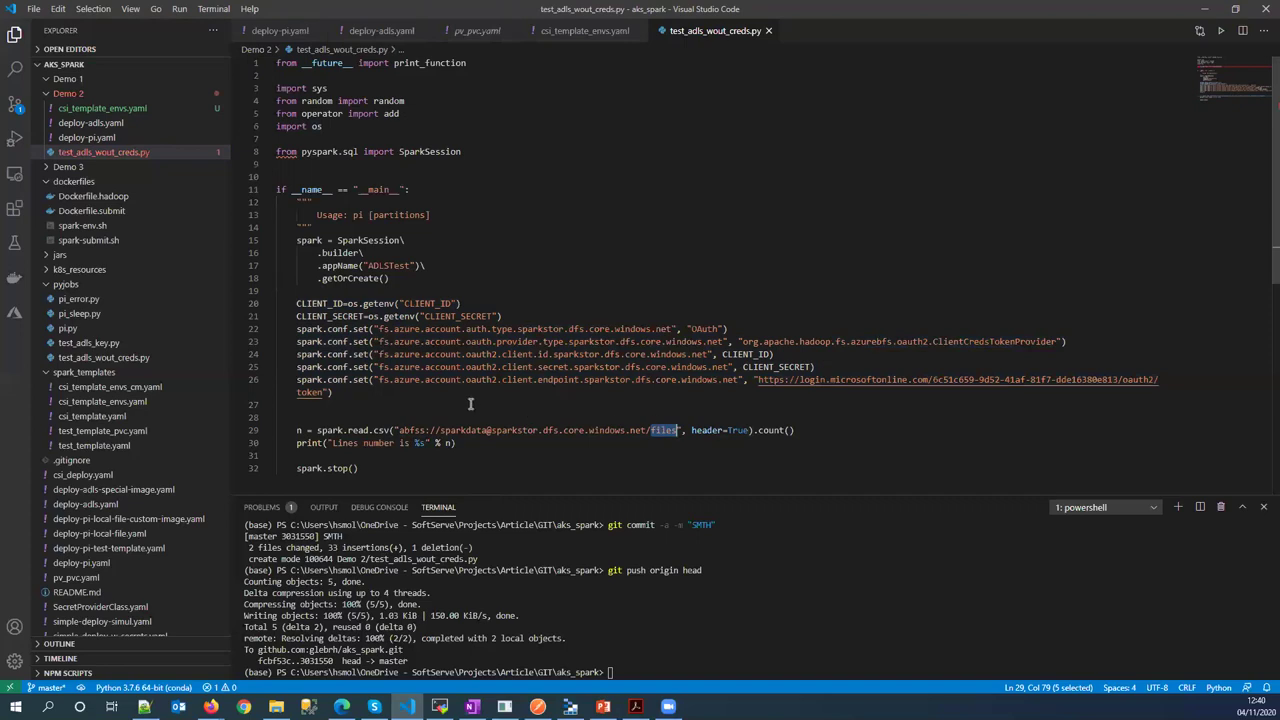
# Return to deploy-adls.yaml and examine the spark_templates folder in the spark.kubernetes.driver.podTemplateFile setting
pyautogui.click(87, 138)
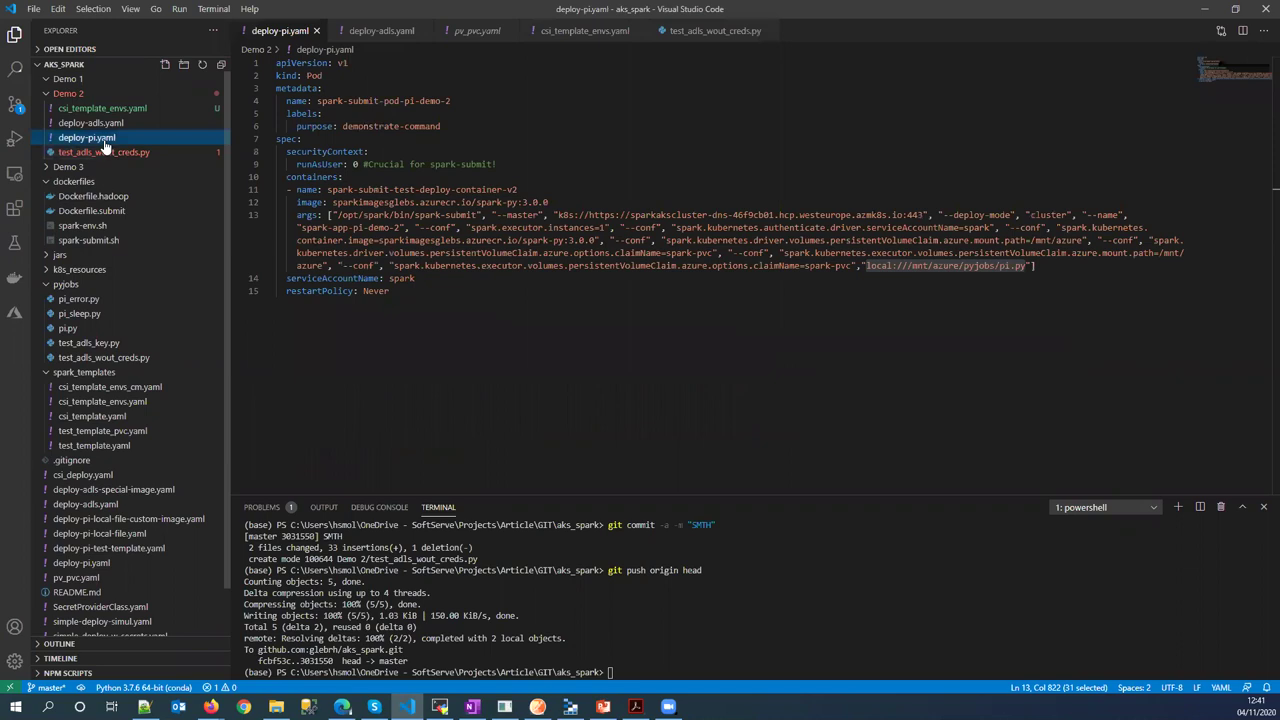
pyautogui.click(105, 123)
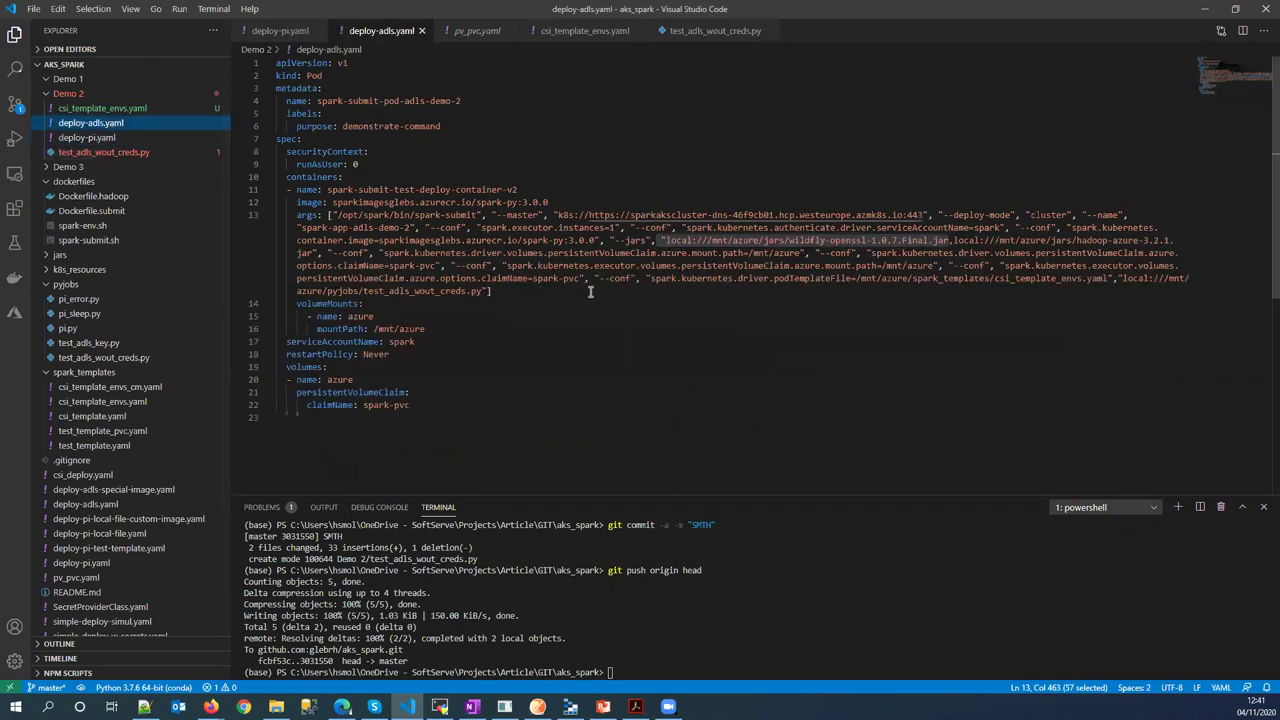
pyautogui.doubleClick(940, 278)
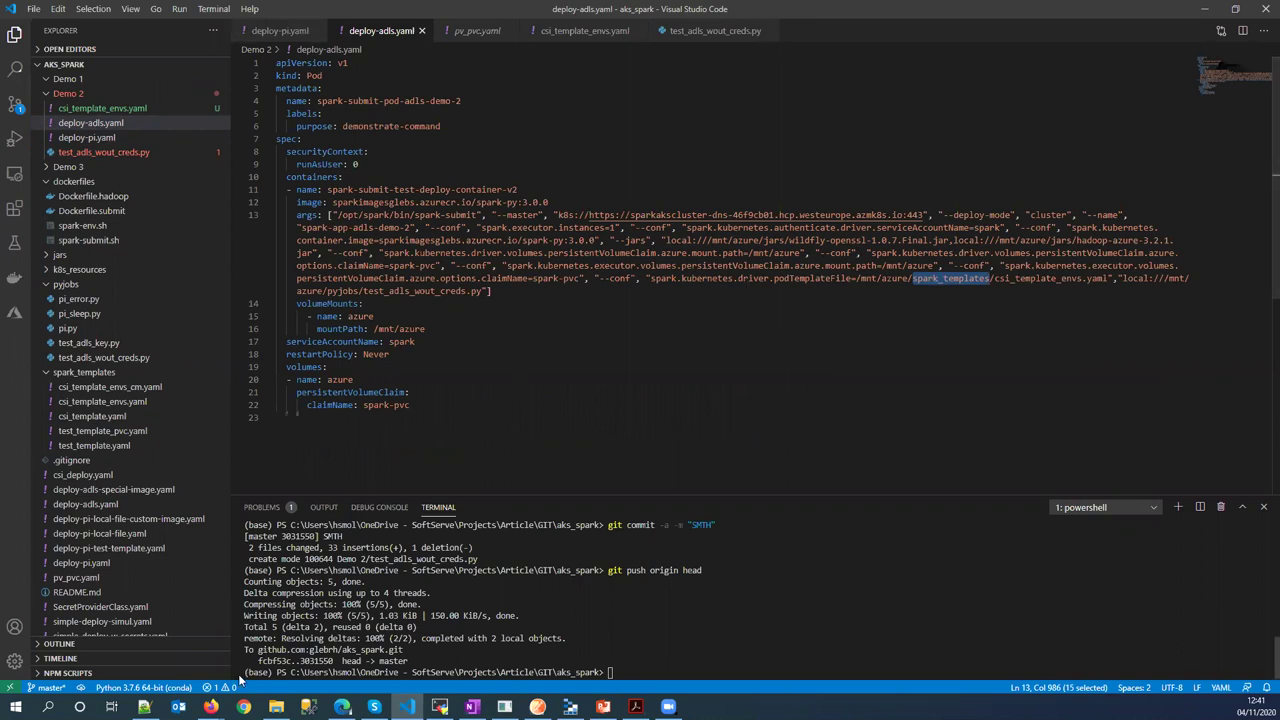
# Switch to Edge and look through the Kubernetes configuration properties in Spark's Running on Kubernetes documentation
pyautogui.click(342, 707)
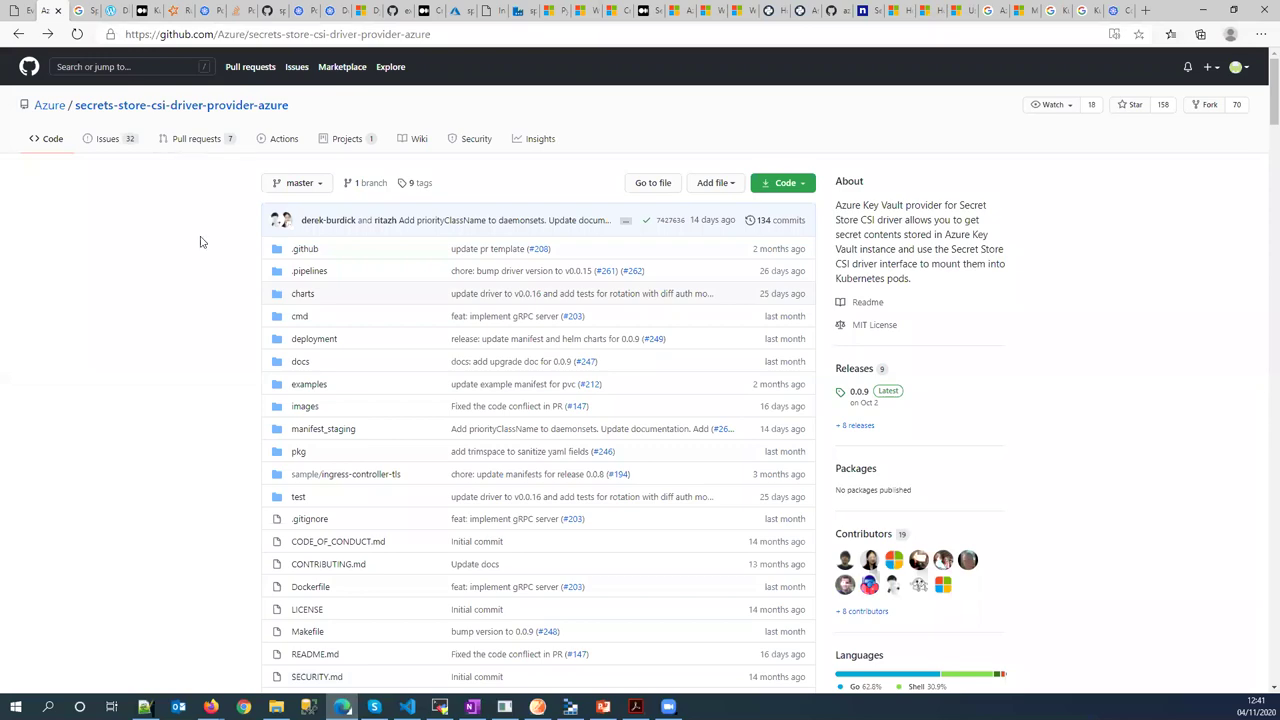
pyautogui.click(172, 11)
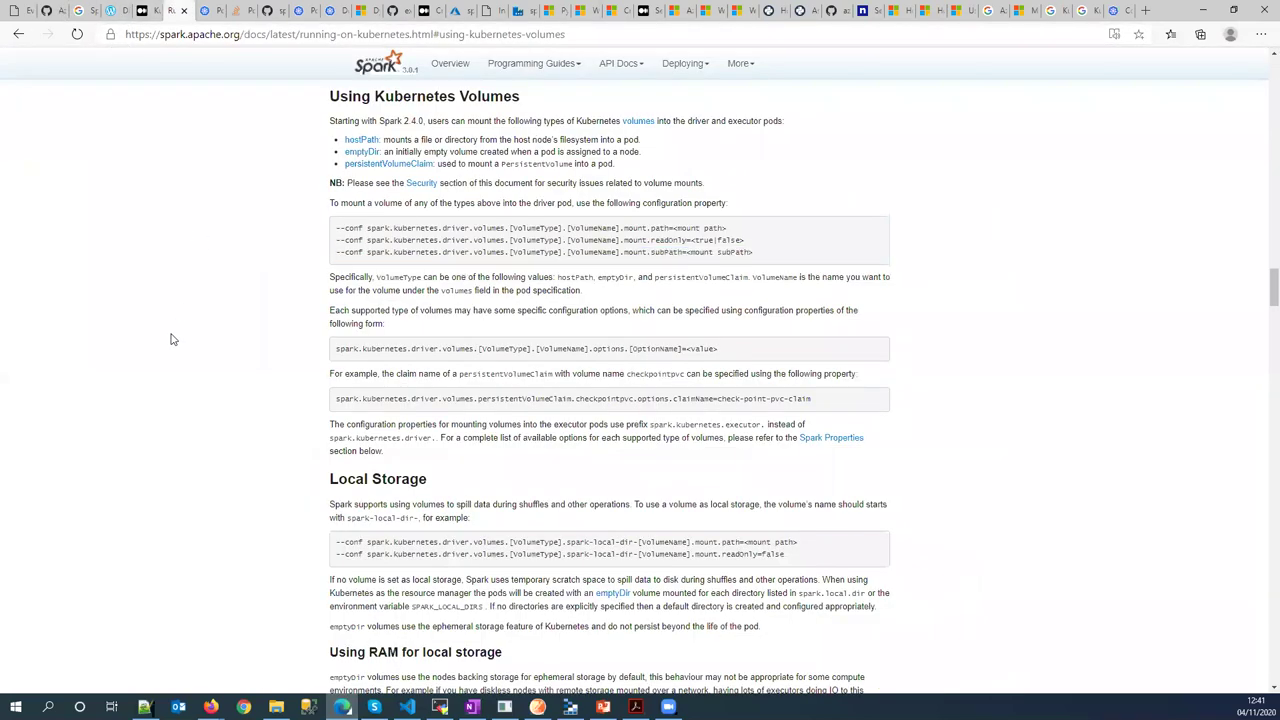
pyautogui.scroll(-20, 270, 330)
pyautogui.scroll(10, 377, 330)
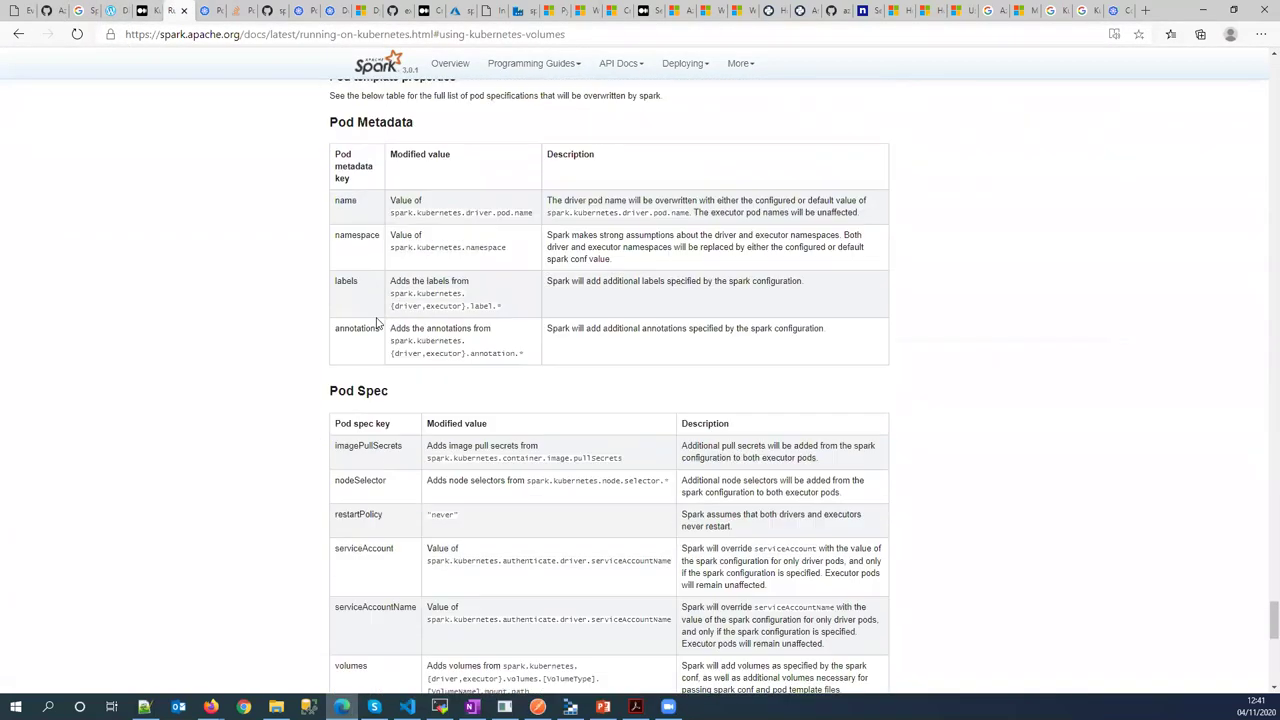
pyautogui.scroll(1, 417, 352)
pyautogui.moveTo(531, 414); pyautogui.dragTo(337, 182)
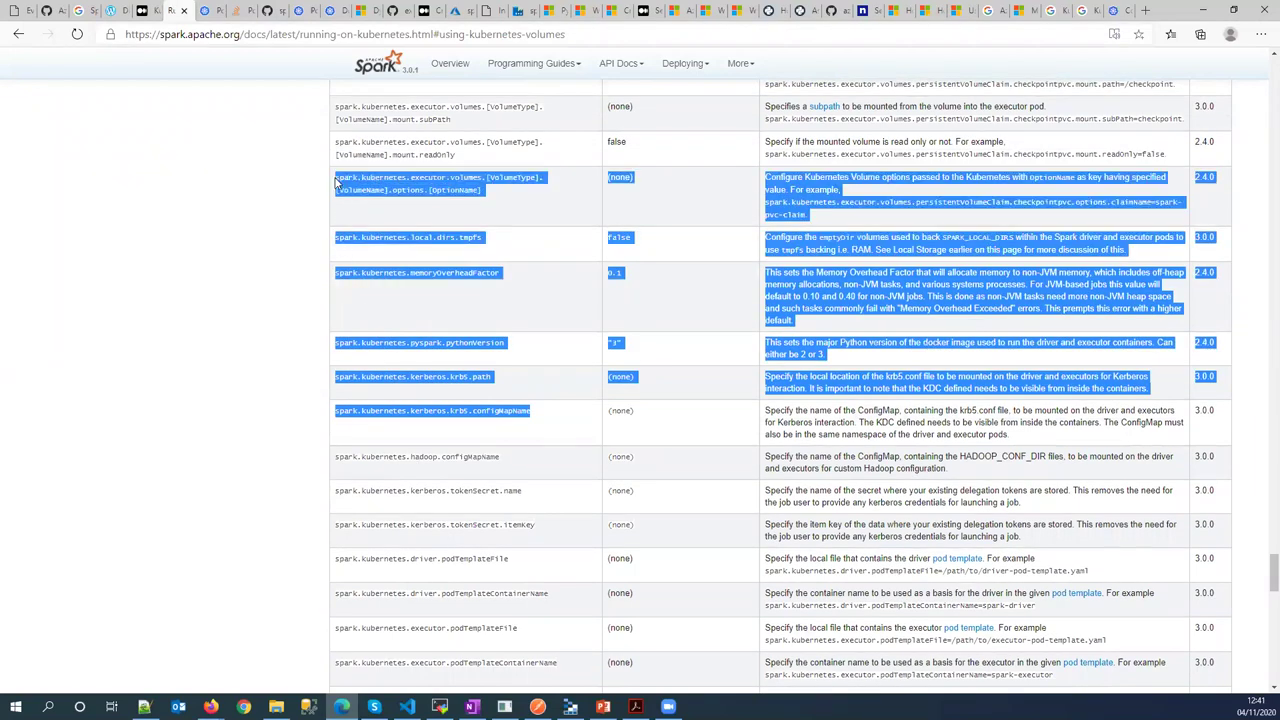
pyautogui.click(340, 180)
pyautogui.doubleClick(380, 180)
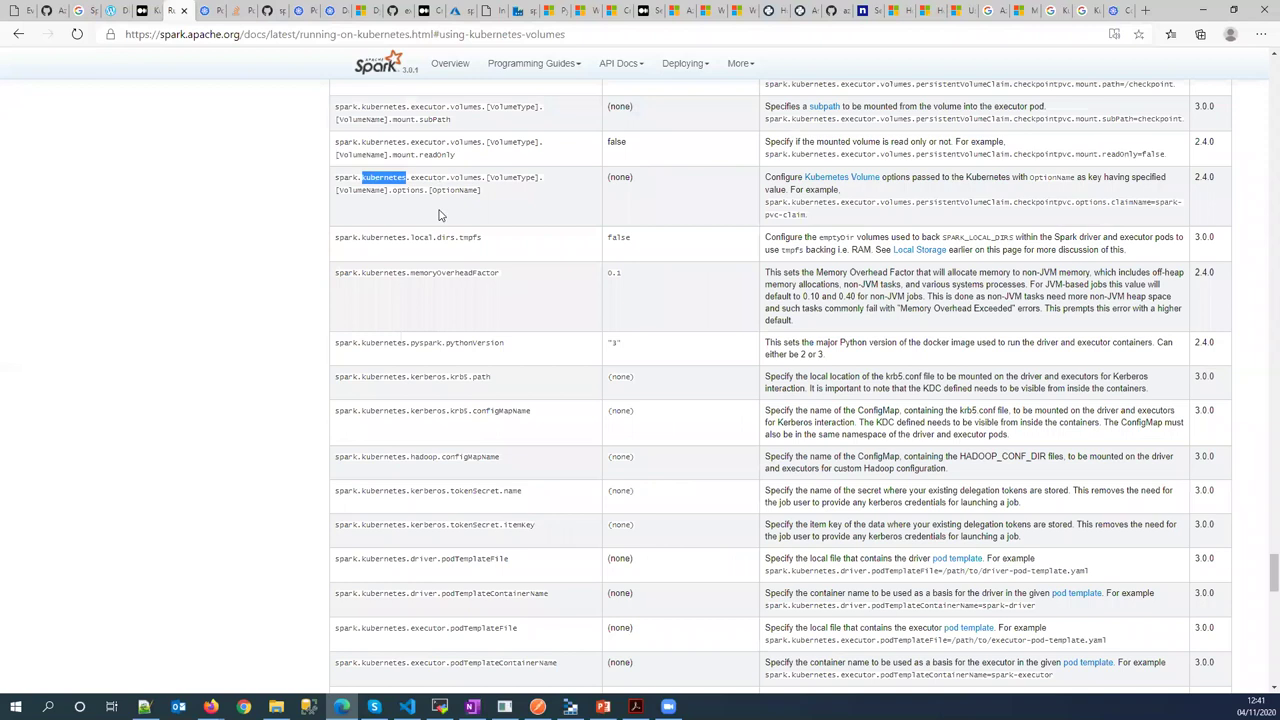
# Examine the Pod Metadata table under Pod template properties, focusing on the name, namespace and labels rows
pyautogui.scroll(-1, 445, 375)
pyautogui.scroll(-10, 441, 381)
pyautogui.moveTo(331, 158); pyautogui.dragTo(416, 163)
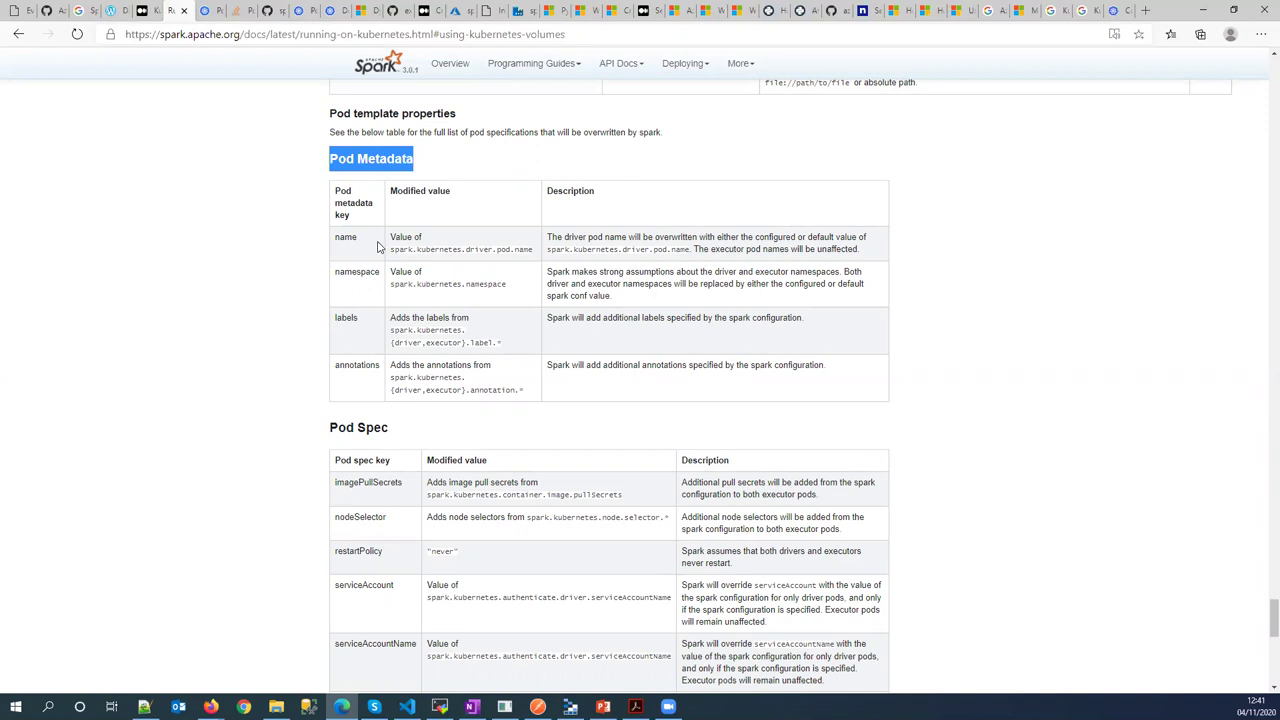
pyautogui.moveTo(336, 236); pyautogui.dragTo(506, 345)
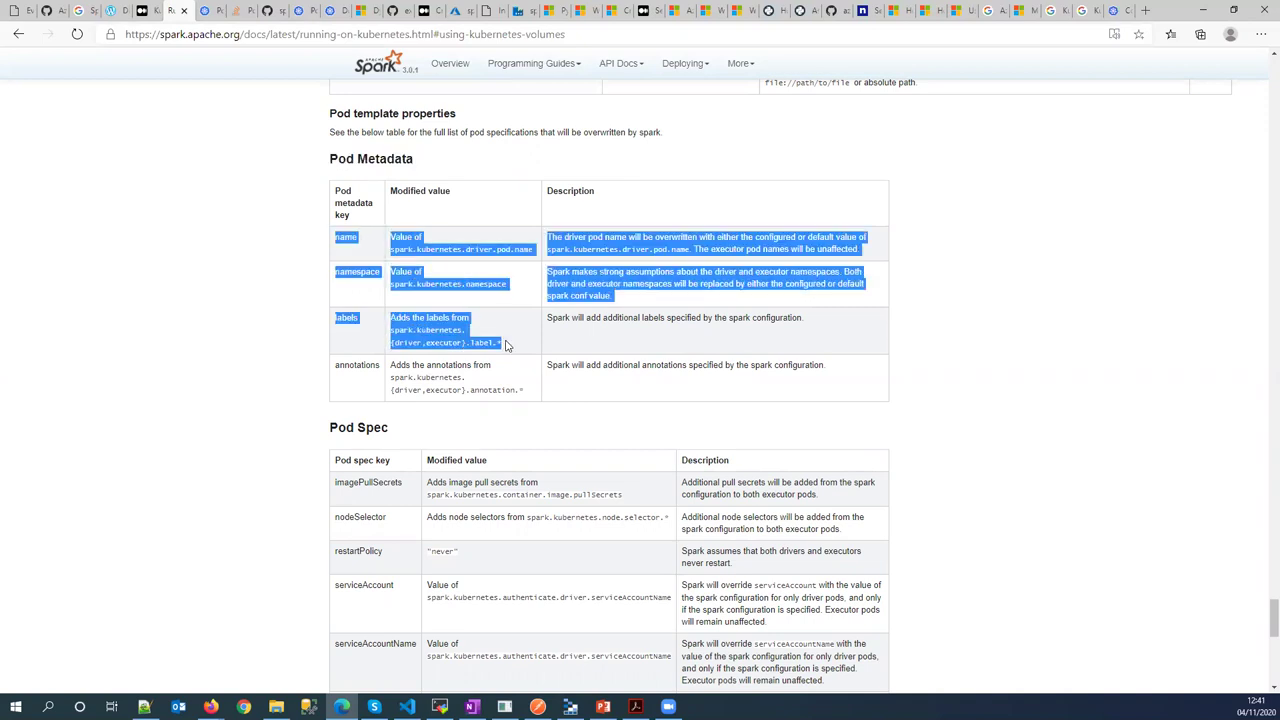
pyautogui.hotkey('alt', 'Tab')
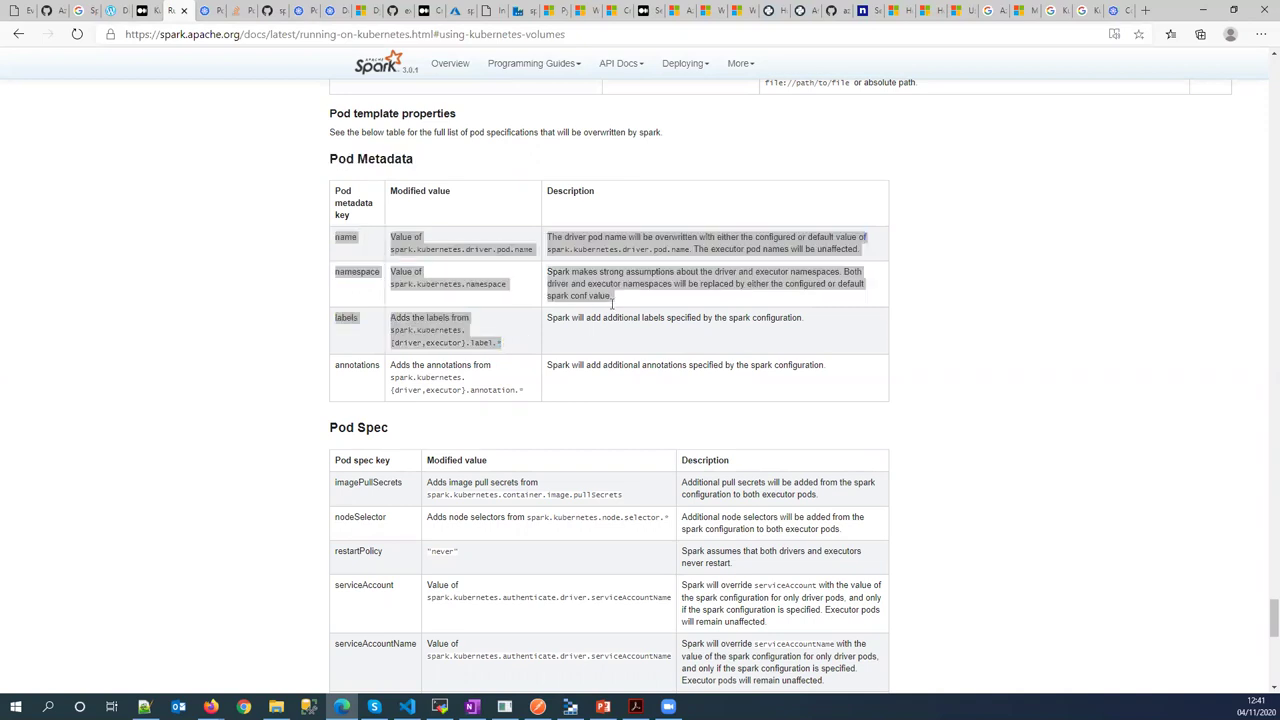
# Switch to Visual Studio Code, open Demo 2's csi_template_envs.yaml and examine the azure-secrets volume with its secrets-store.csi.k8s.io driver
pyautogui.click(1029, 281)
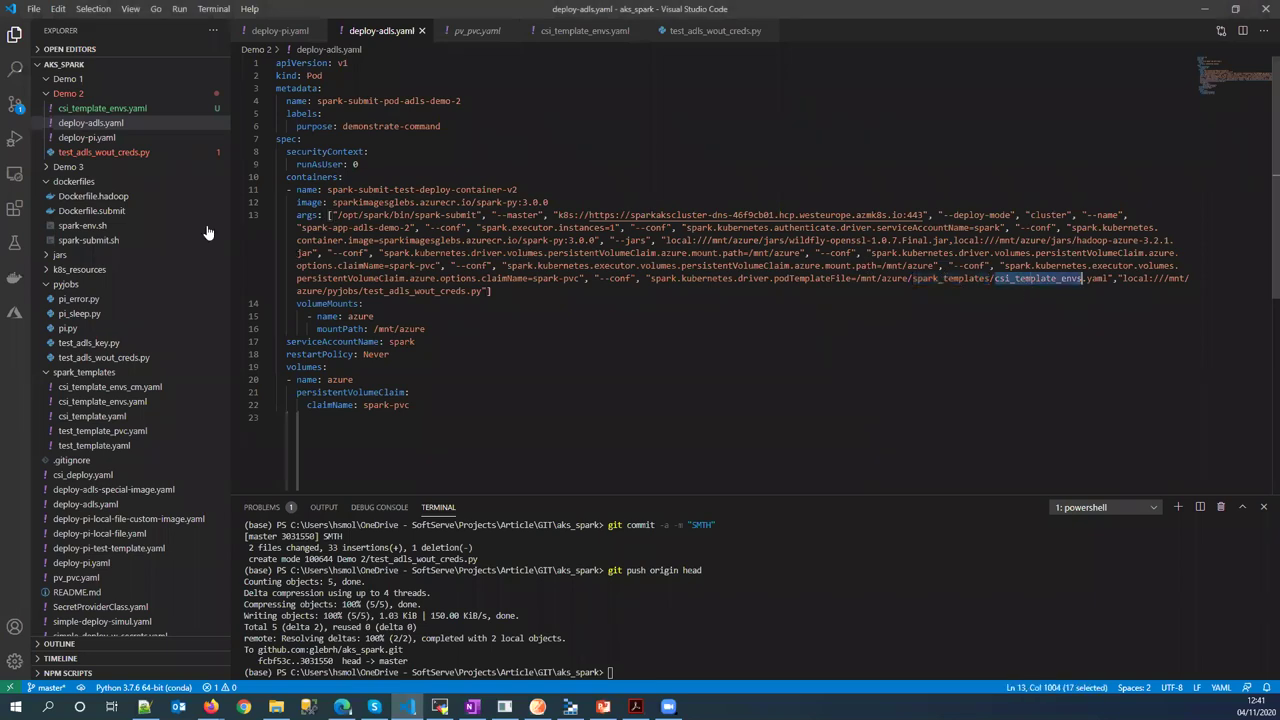
pyautogui.click(105, 109)
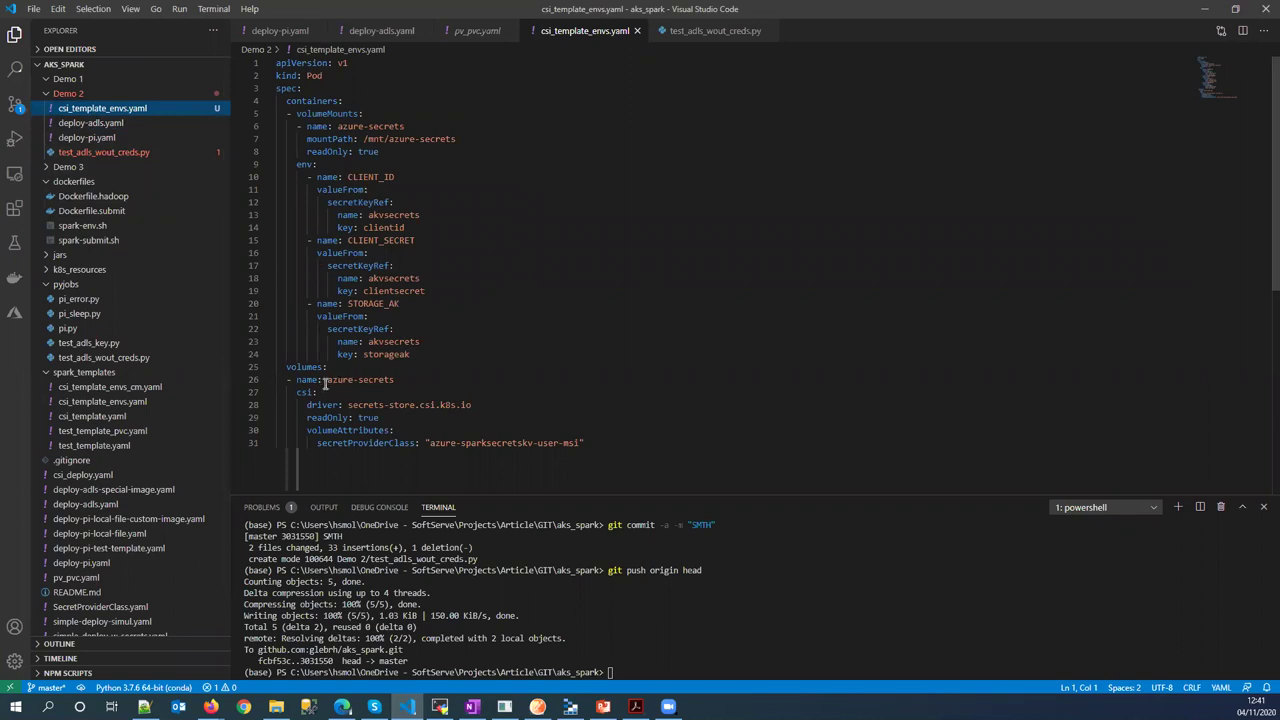
pyautogui.moveTo(327, 382); pyautogui.dragTo(408, 382)
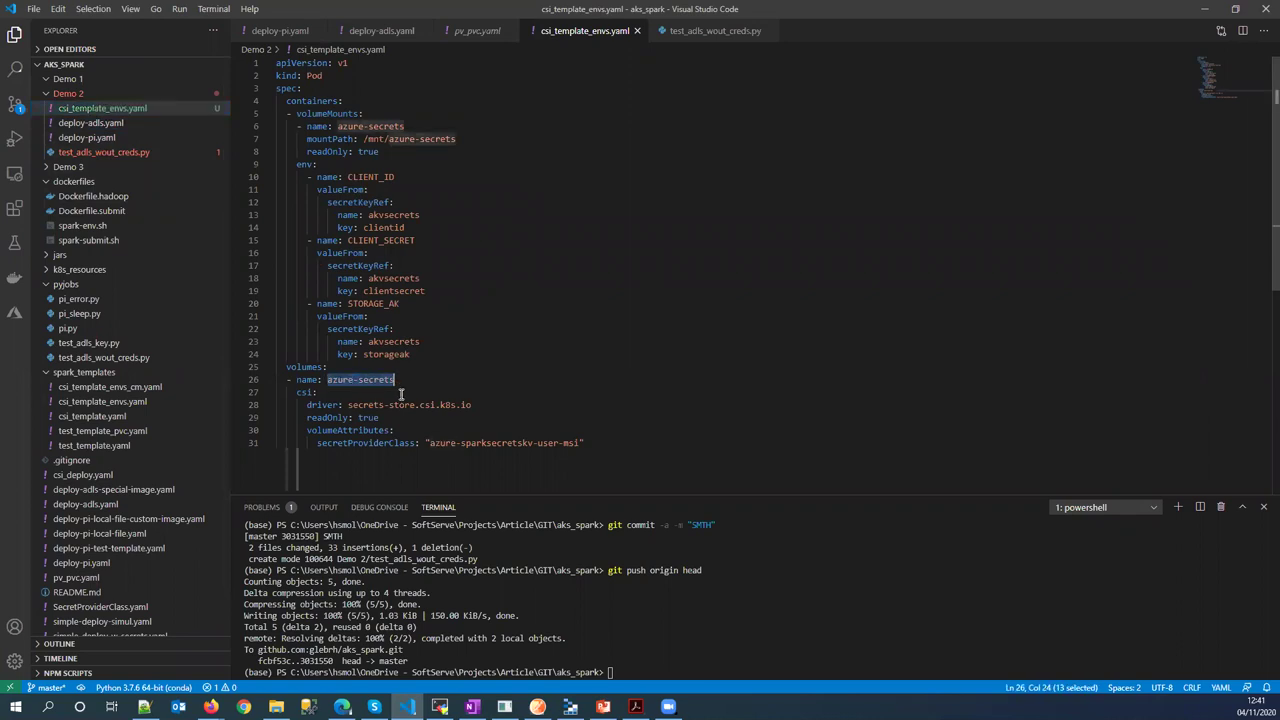
pyautogui.doubleClick(421, 405)
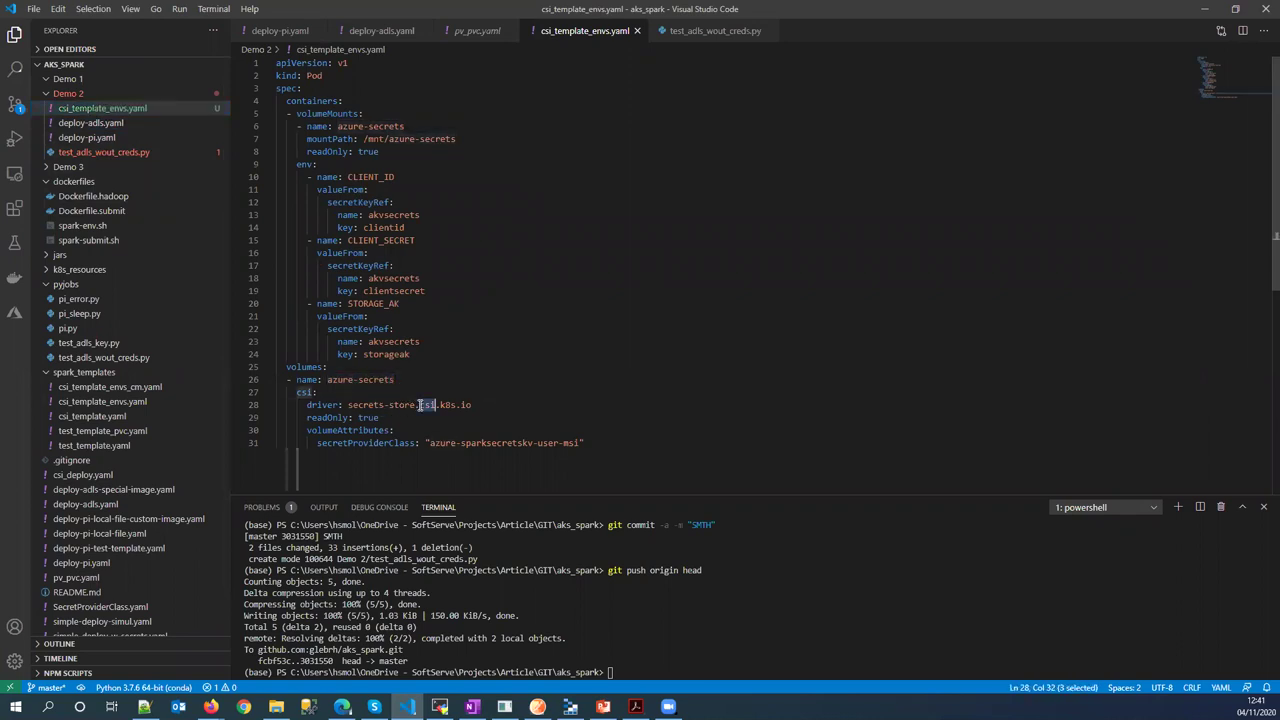
pyautogui.doubleClick(448, 405)
pyautogui.doubleClick(463, 405)
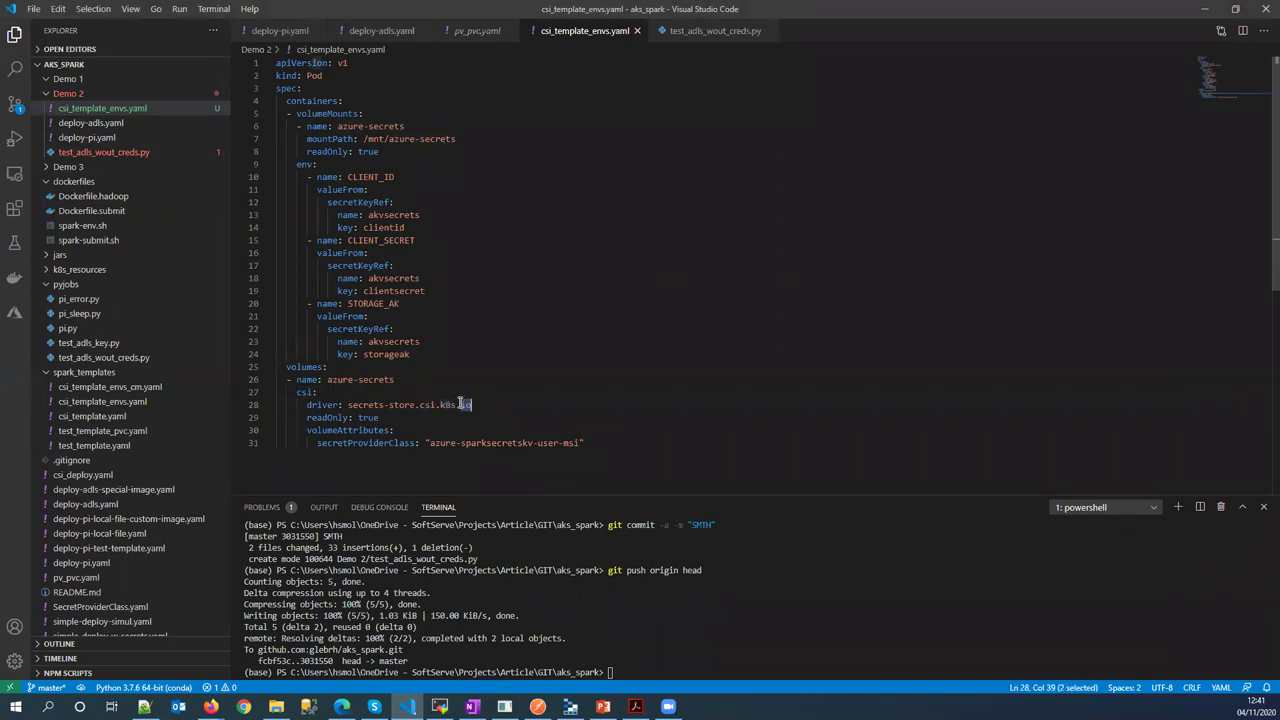
# Examine the env section's secretKeyRef mappings, including the CLIENT_ID and STORAGE_AK variables
pyautogui.doubleClick(305, 164)
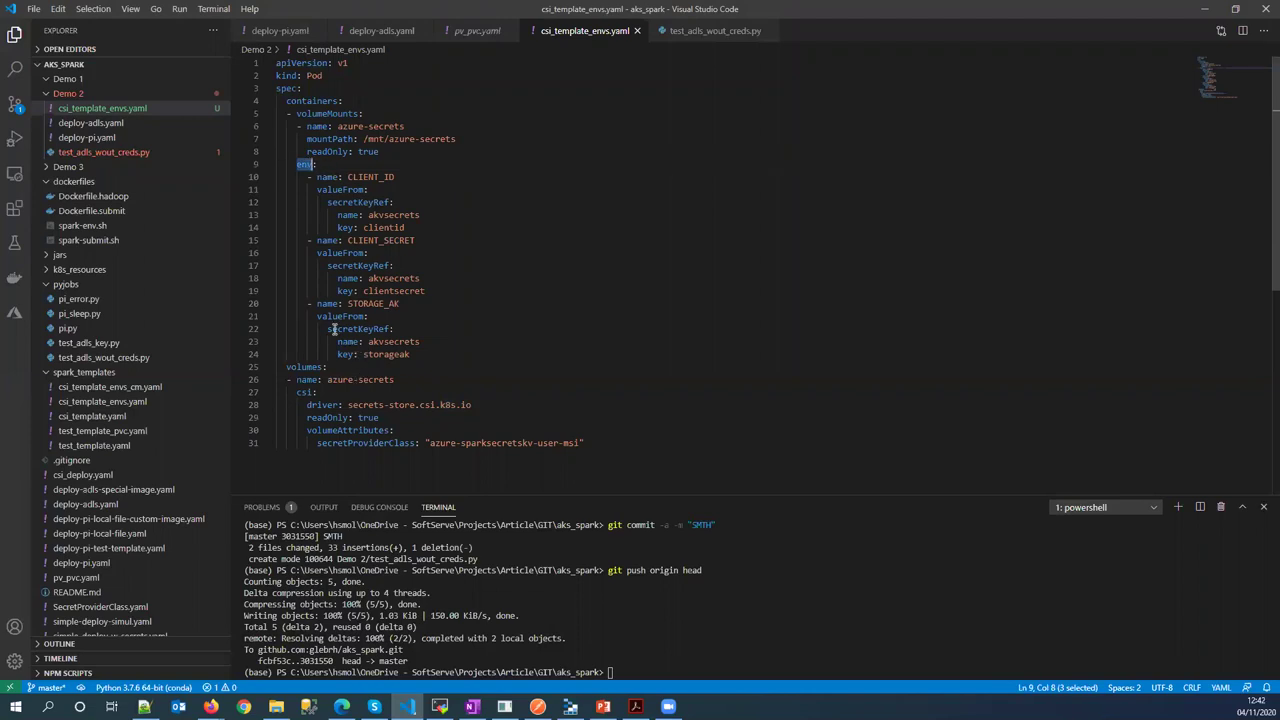
pyautogui.moveTo(317, 316); pyautogui.dragTo(414, 356)
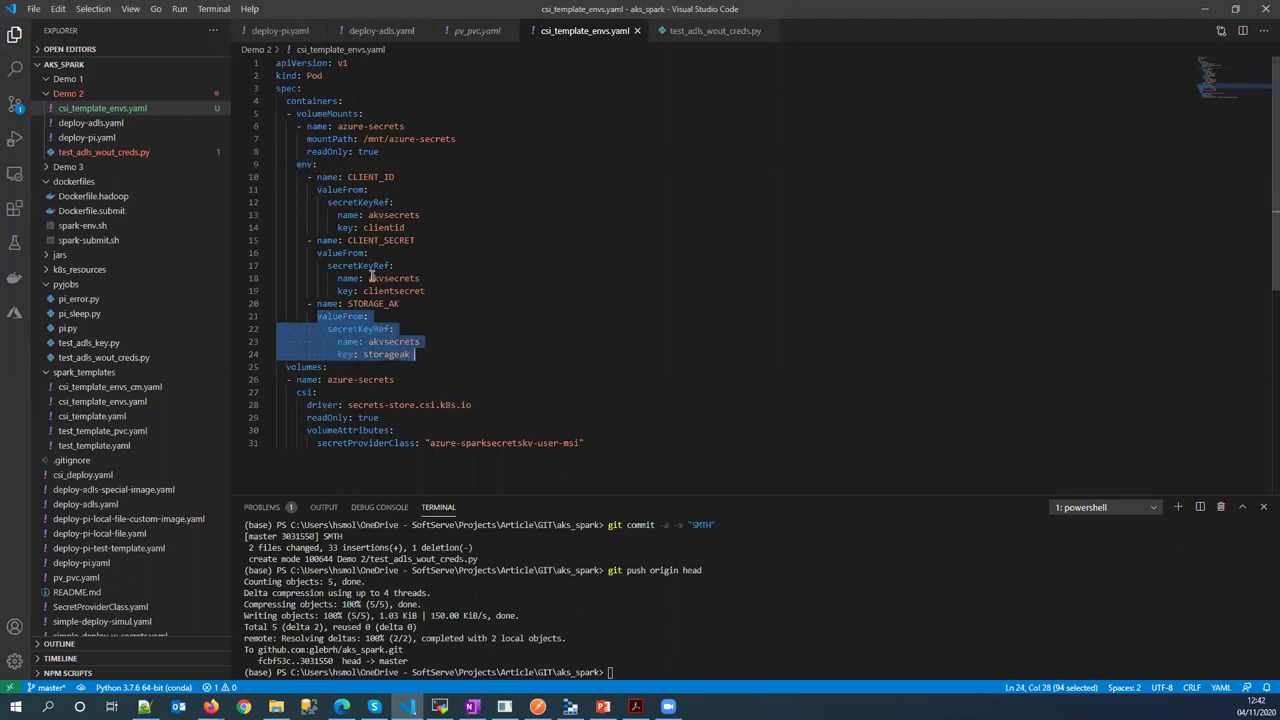
pyautogui.doubleClick(366, 177)
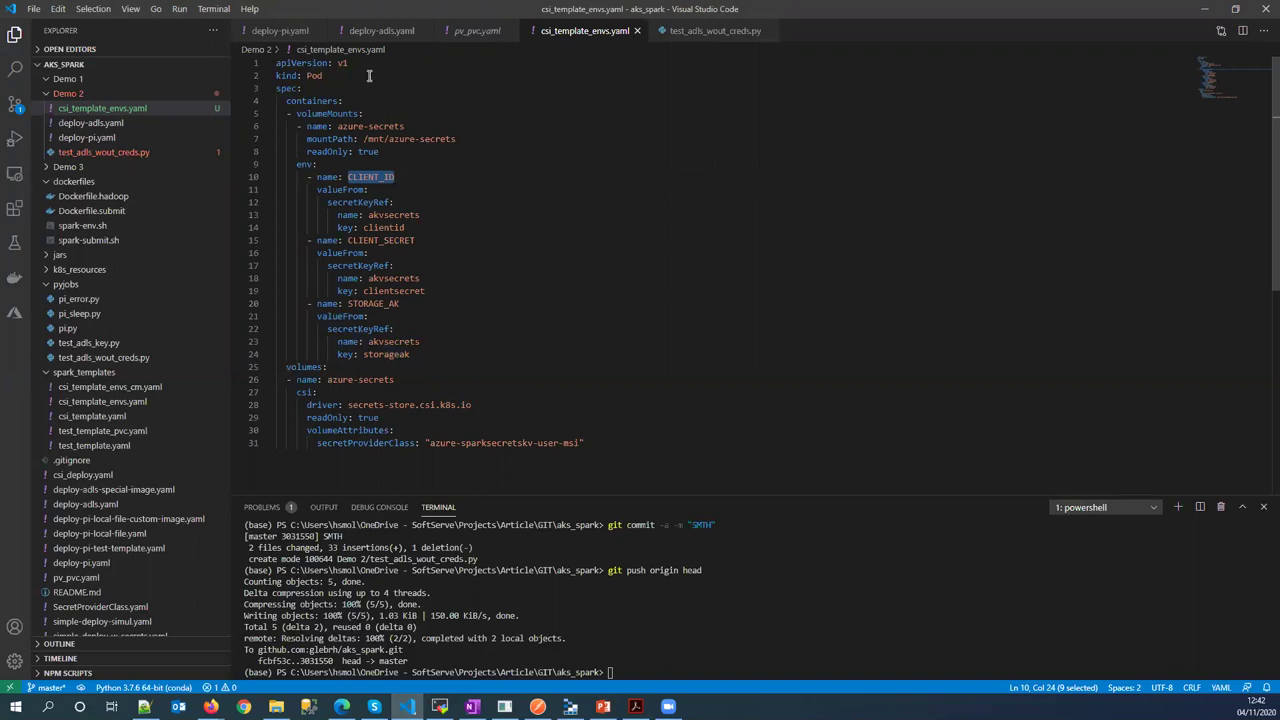
# Compare deploy-adls.yaml with deploy-pi.yaml and csi_template_envs.yaml, focusing on the mounted jar paths in the ADLS job's arguments
pyautogui.click(363, 37)
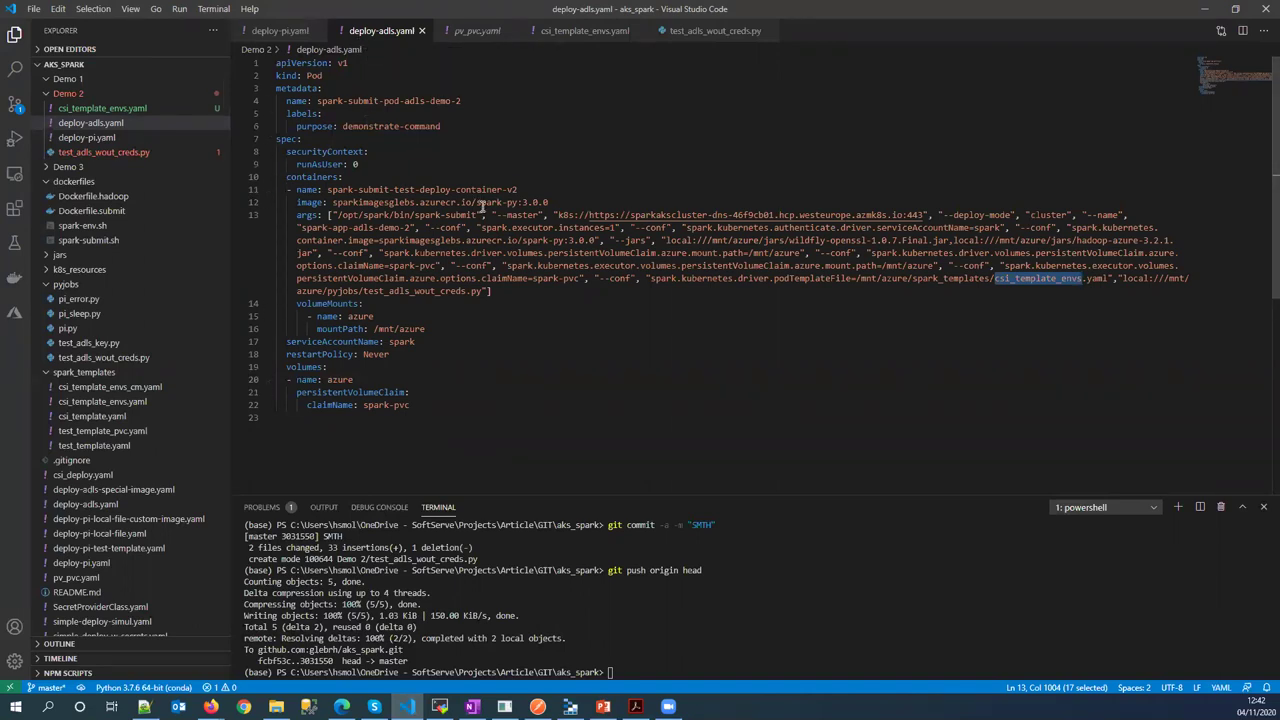
pyautogui.click(283, 31)
pyautogui.click(576, 36)
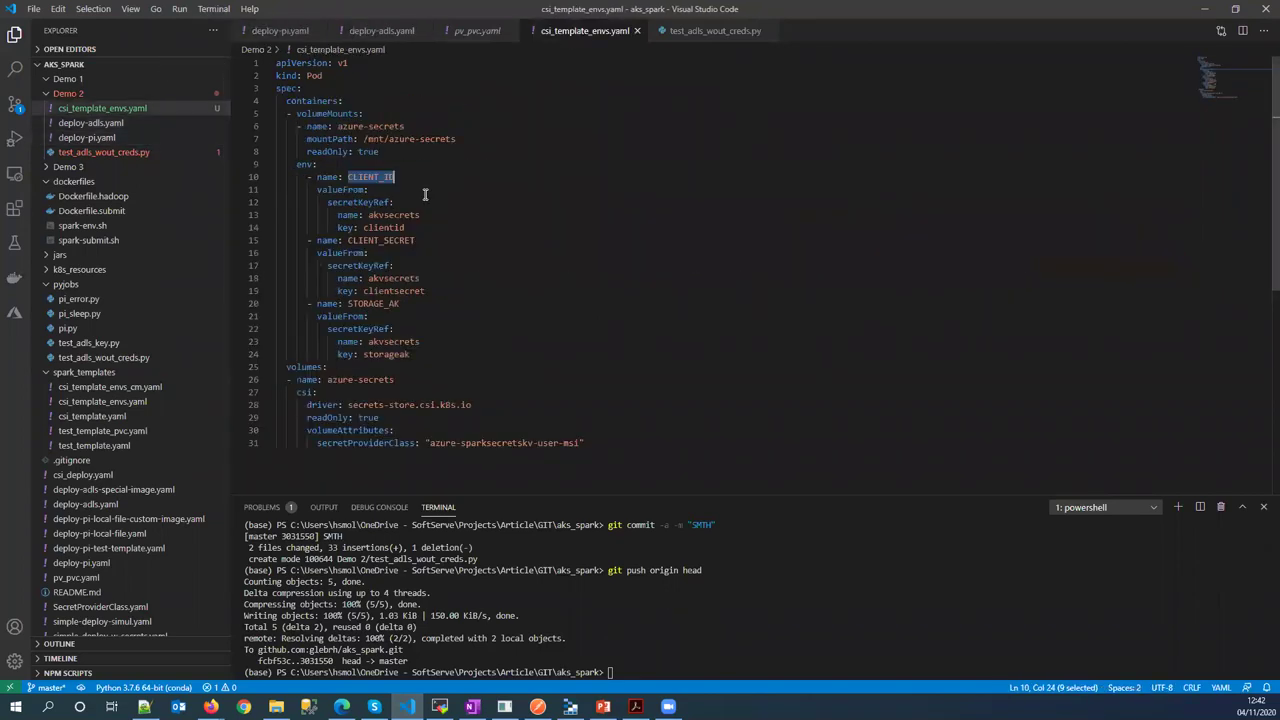
pyautogui.click(283, 31)
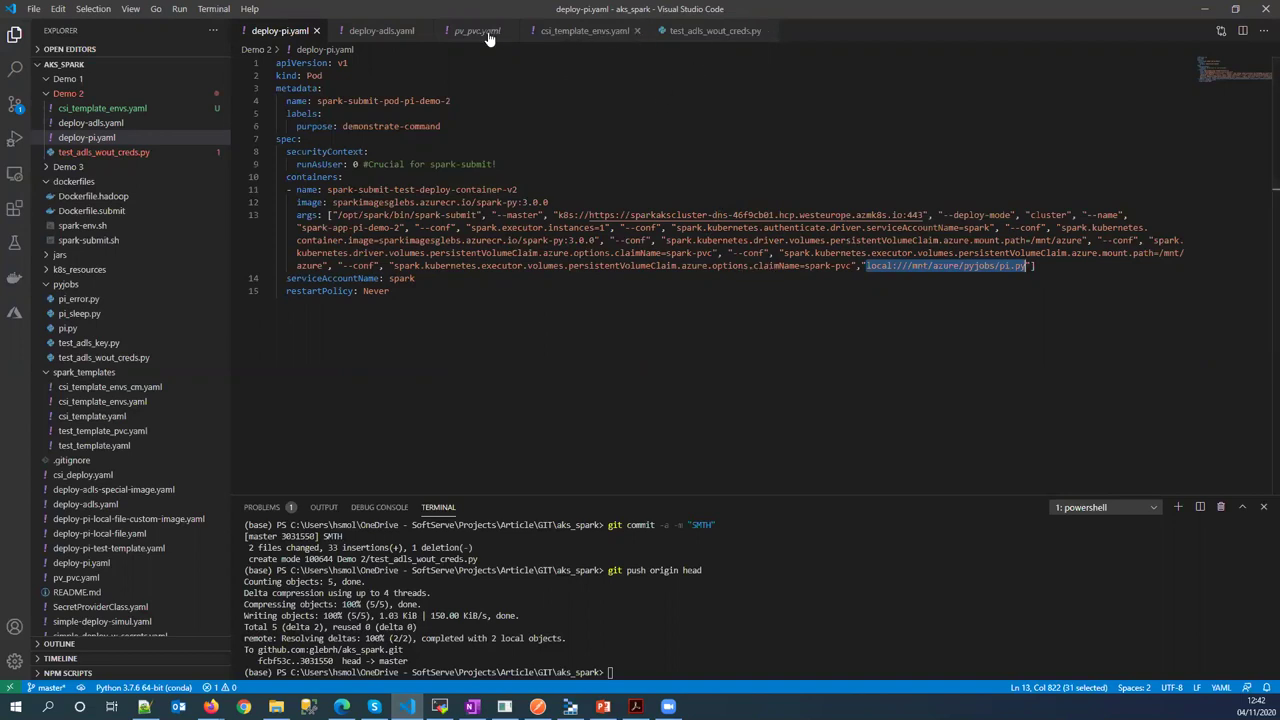
pyautogui.click(365, 38)
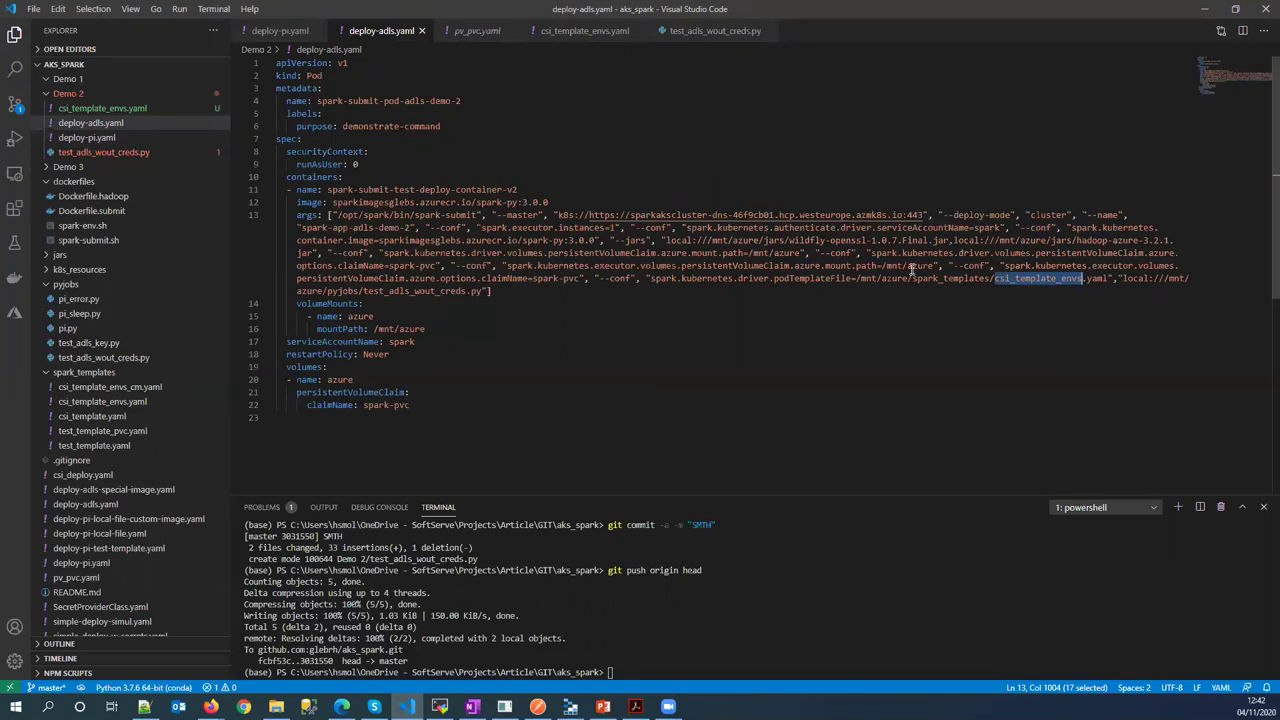
pyautogui.doubleClick(940, 240)
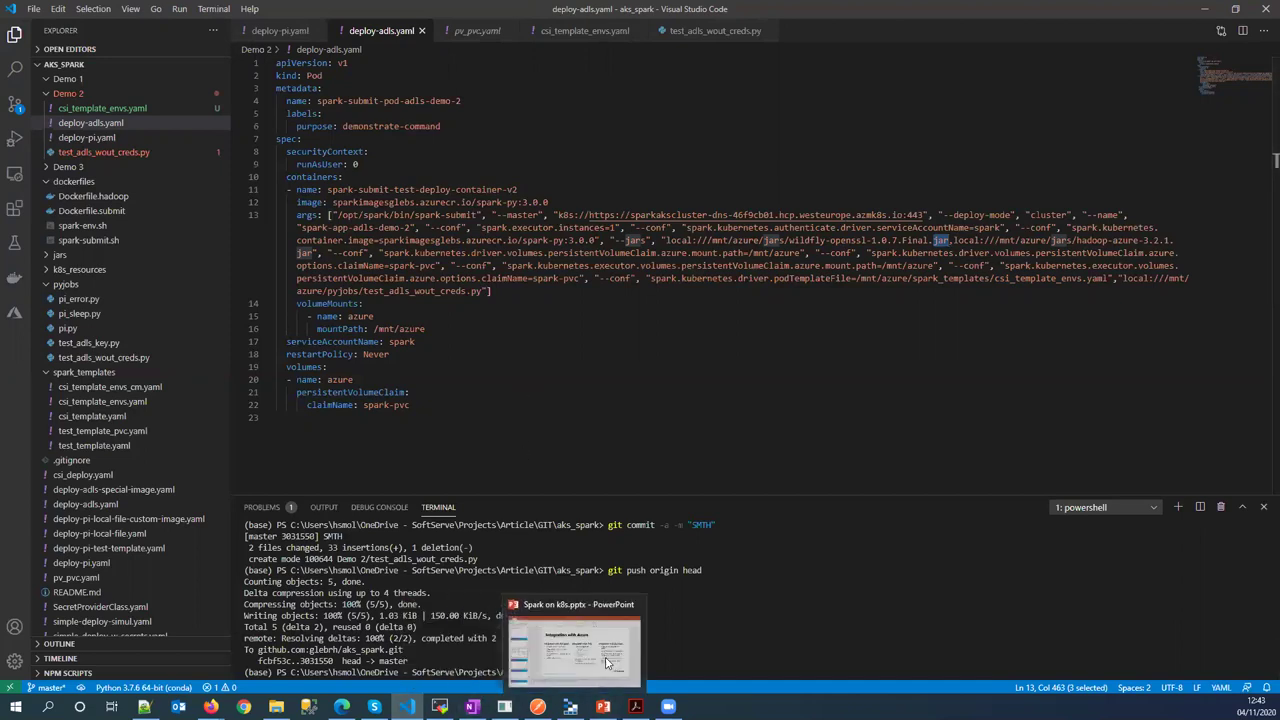
# Switch to PowerPoint, look through the Demo #2 and Gotchas slides, and bring up the Reference Architecture slide
pyautogui.click(603, 707)
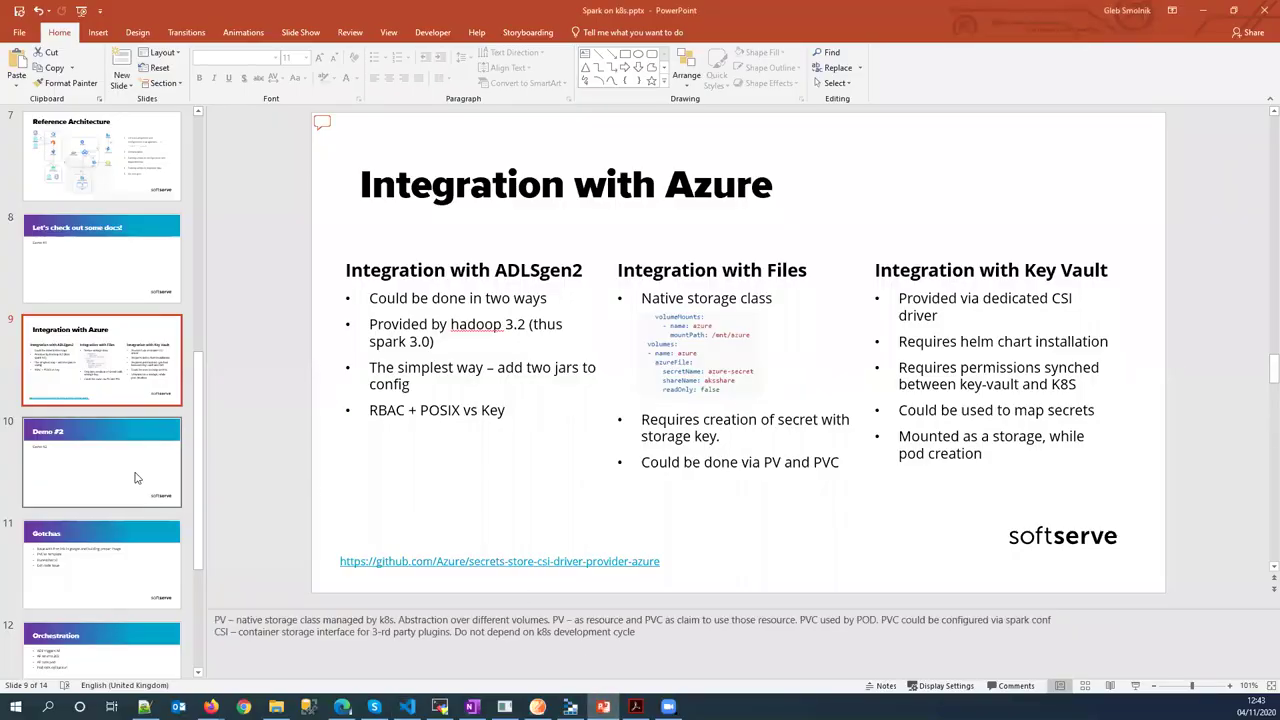
pyautogui.click(136, 479)
pyautogui.click(98, 527)
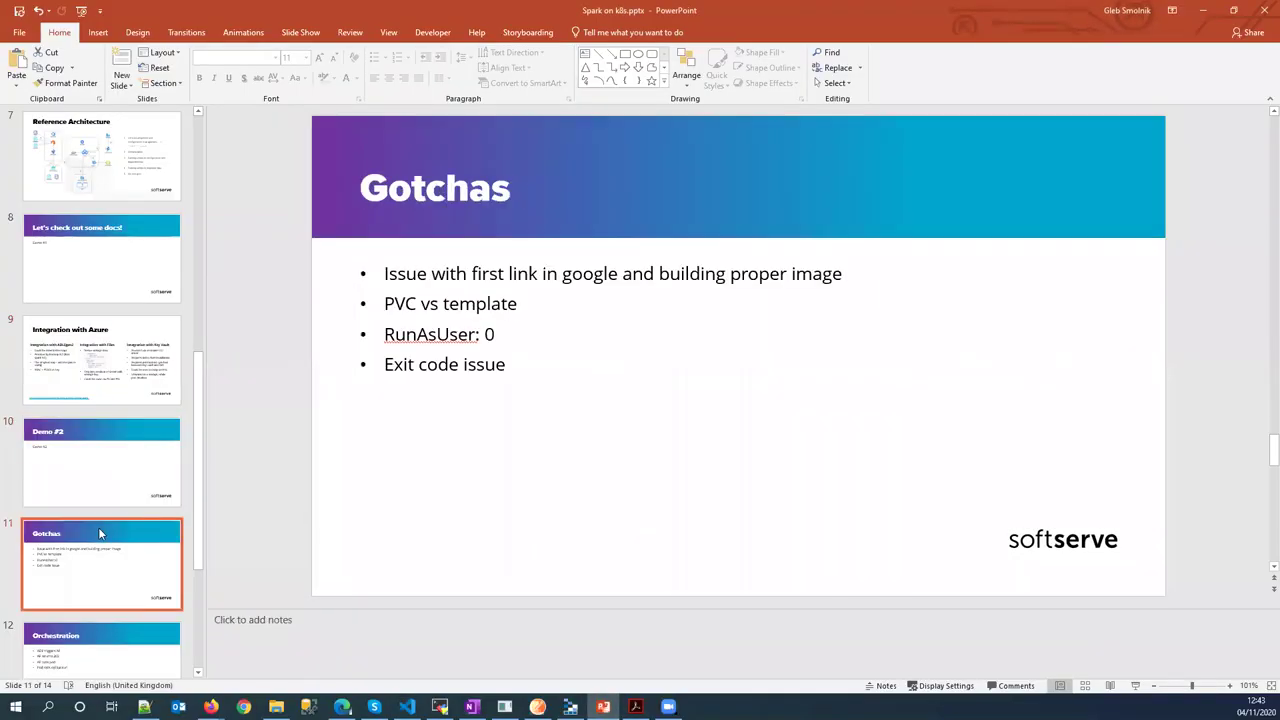
pyautogui.scroll(-1, 98, 527)
pyautogui.scroll(2, 98, 533)
pyautogui.click(97, 531)
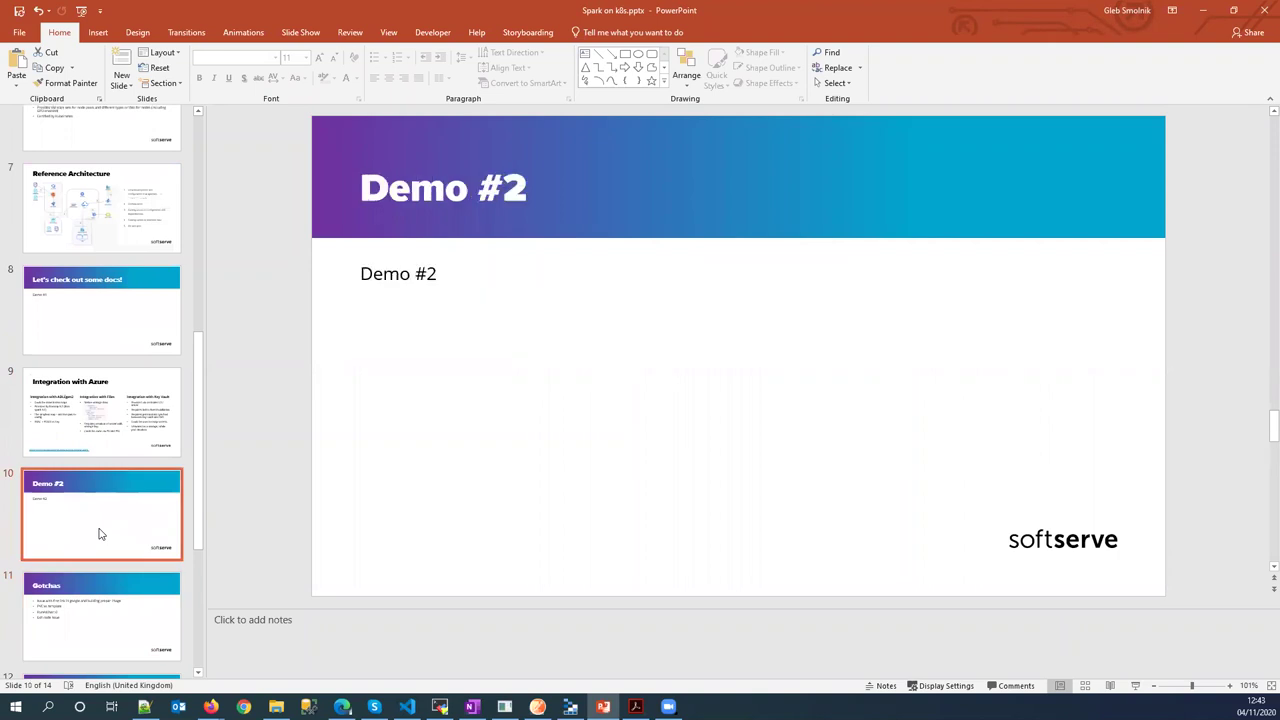
pyautogui.scroll(-1, 97, 531)
pyautogui.press('Down')
pyautogui.press('Up')
pyautogui.press('Down')
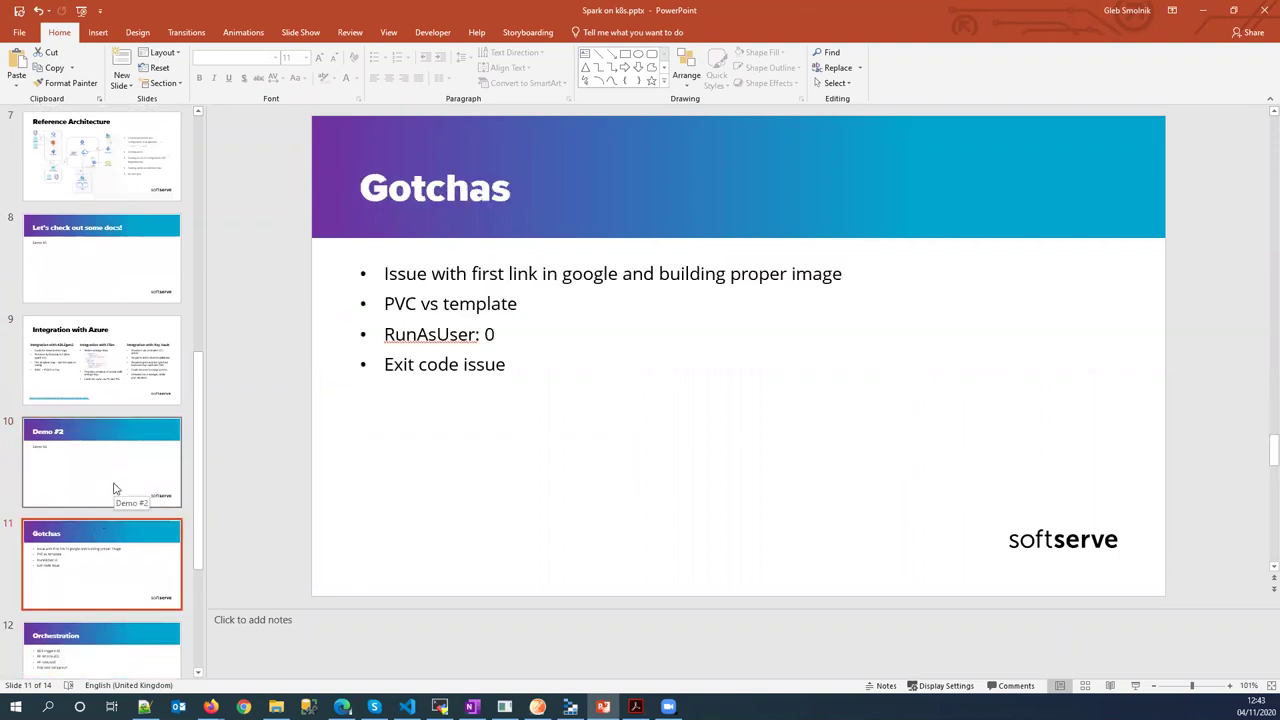
pyautogui.click(114, 492)
pyautogui.click(86, 585)
pyautogui.click(100, 155)
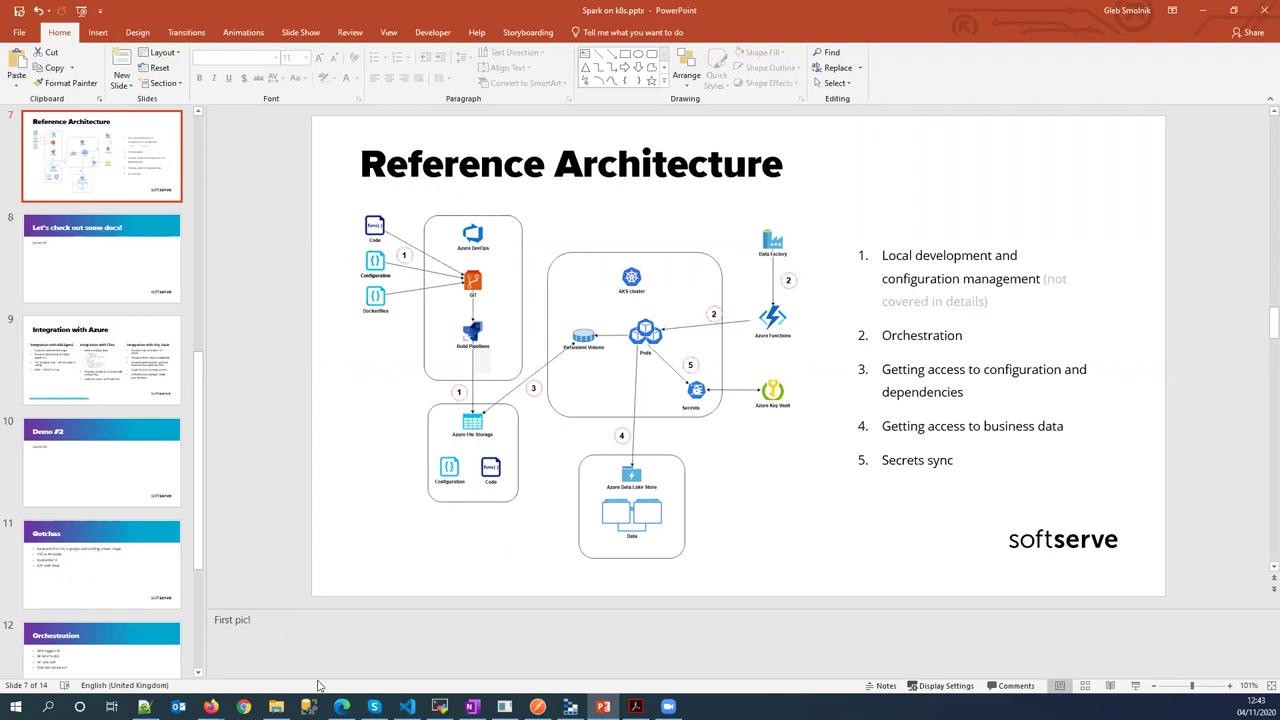
# Switch to Edge and look over the PI and PI_ERRR webhook activities in Data Factory's TEST_K8S_INTEGRATION pipeline
pyautogui.click(342, 706)
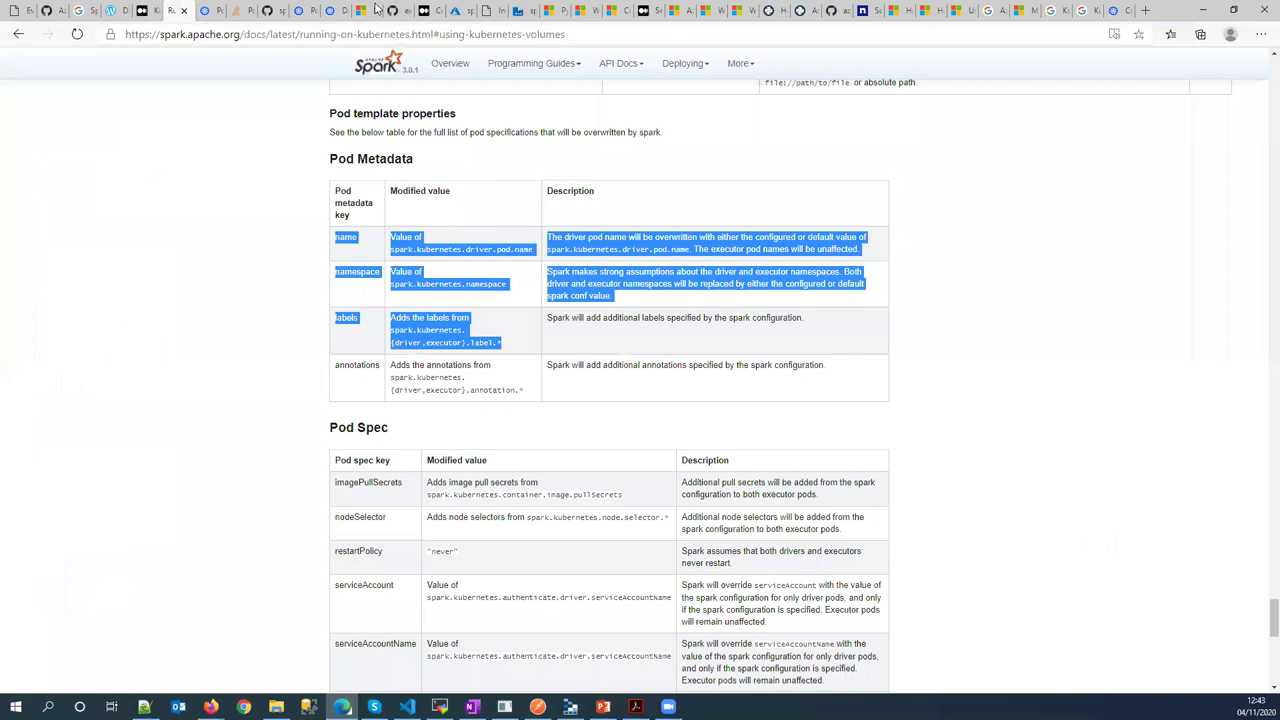
pyautogui.click(457, 12)
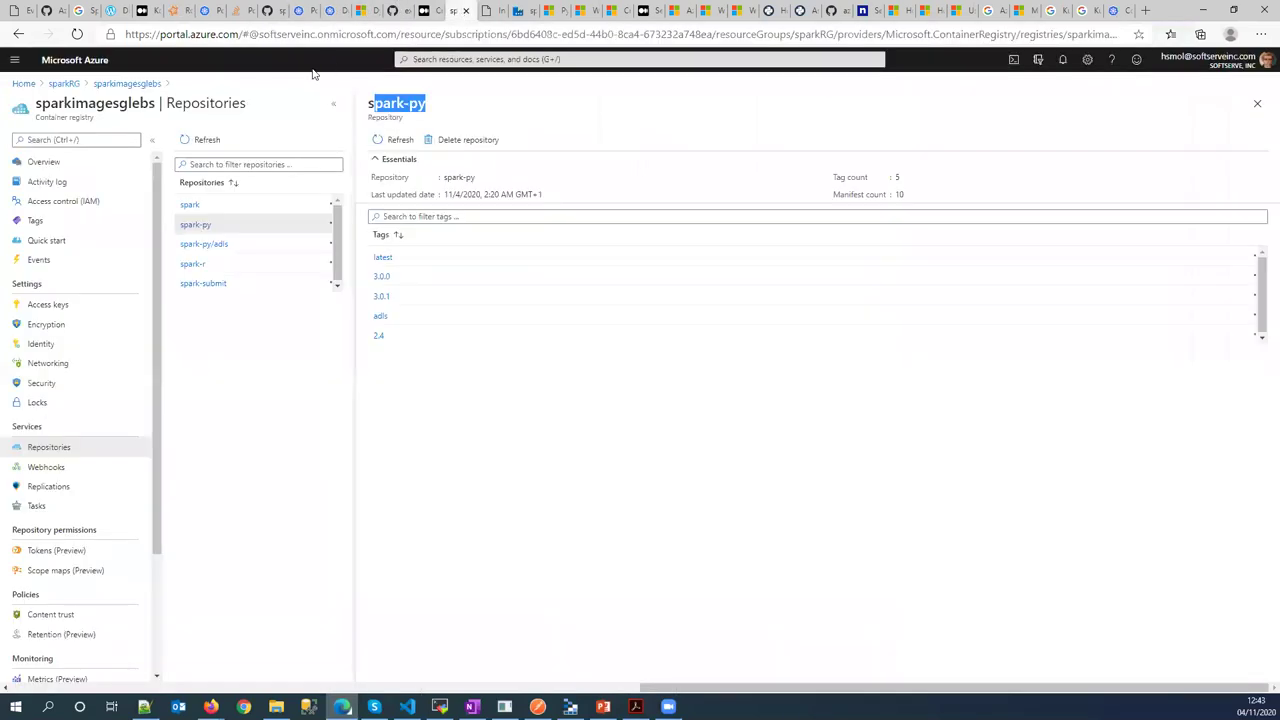
pyautogui.click(516, 11)
pyautogui.click(352, 208)
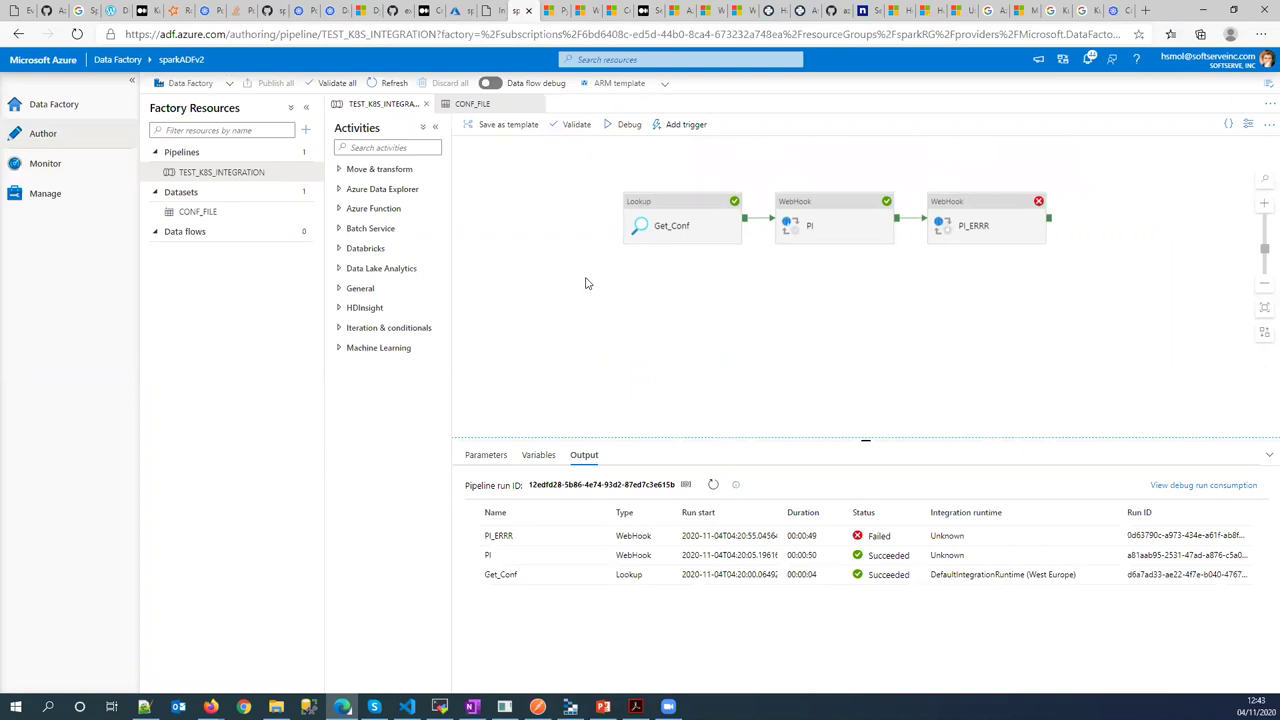
pyautogui.click(746, 271)
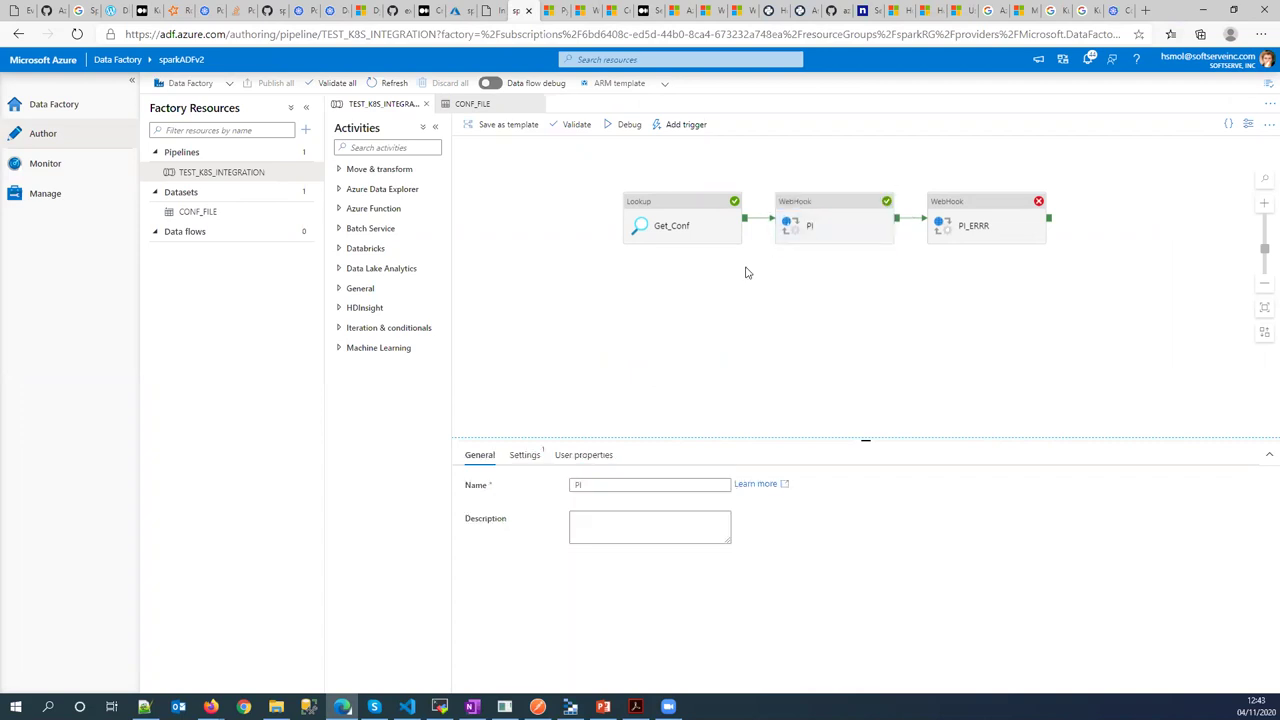
pyautogui.click(1002, 203)
pyautogui.click(805, 291)
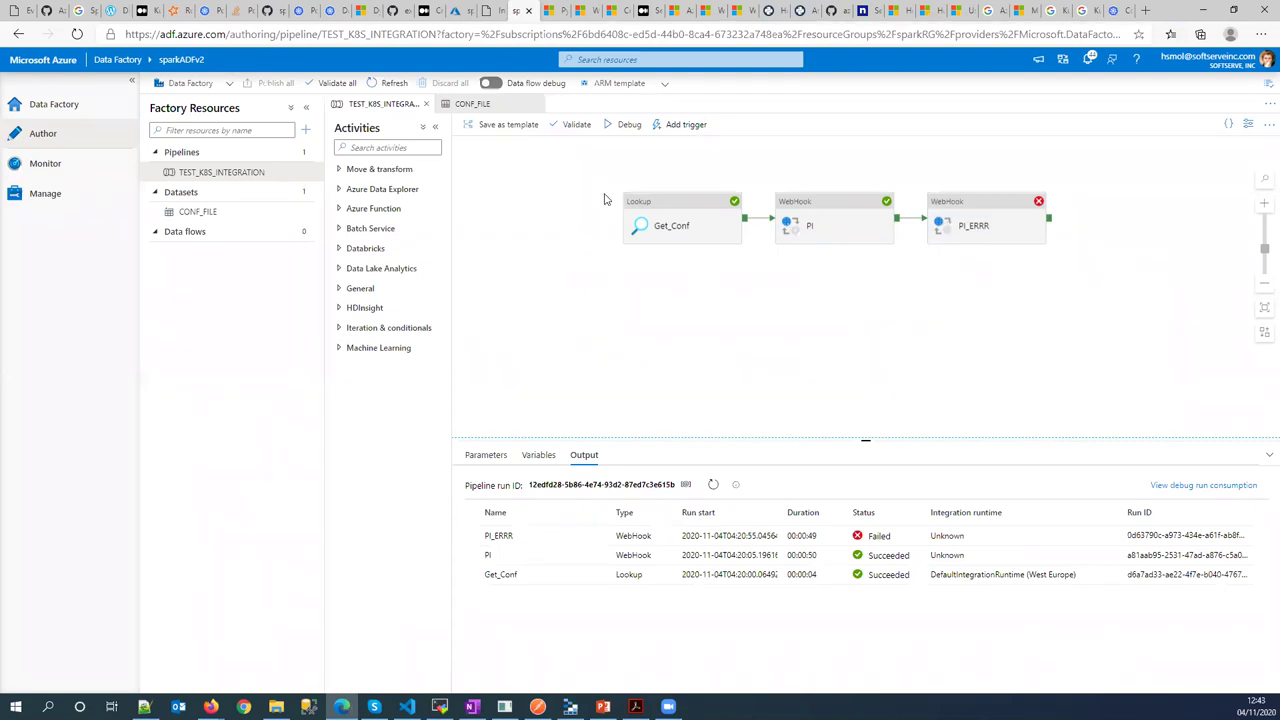
# Start a debug run of the TEST_K8S_INTEGRATION pipeline, view the Get_Conf lookup activity and refresh the run status
pyautogui.click(619, 126)
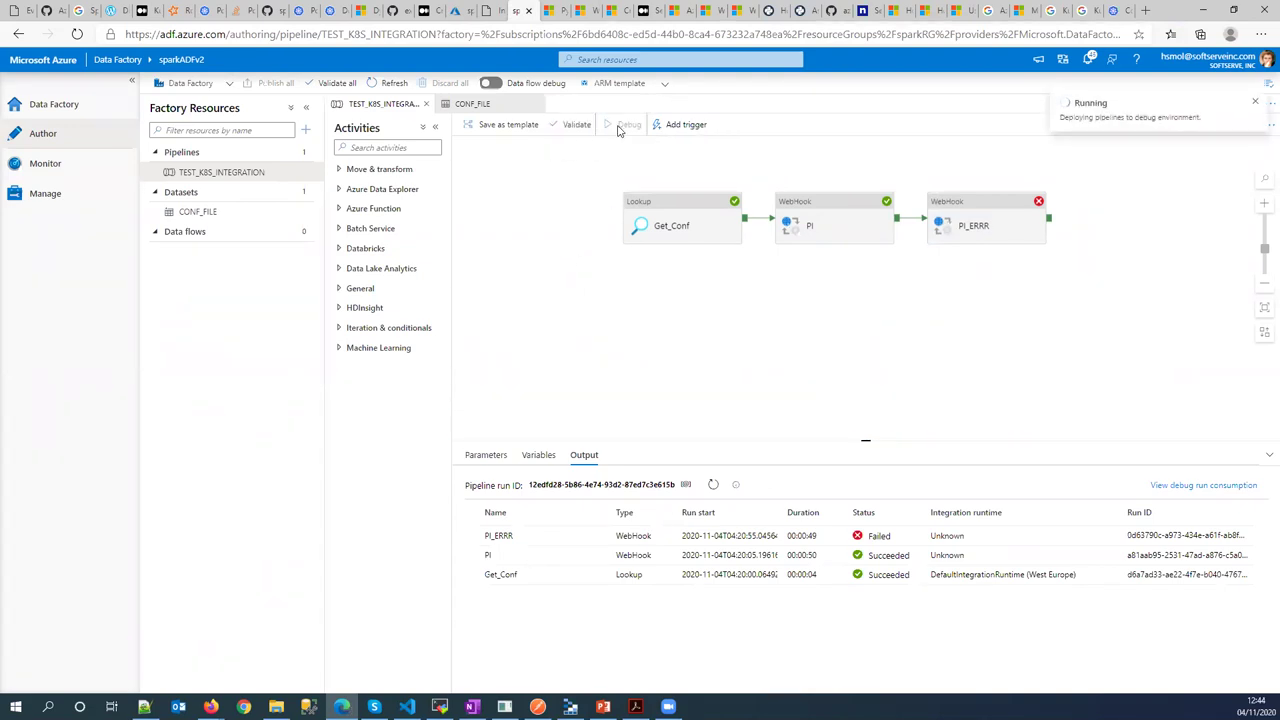
pyautogui.click(658, 214)
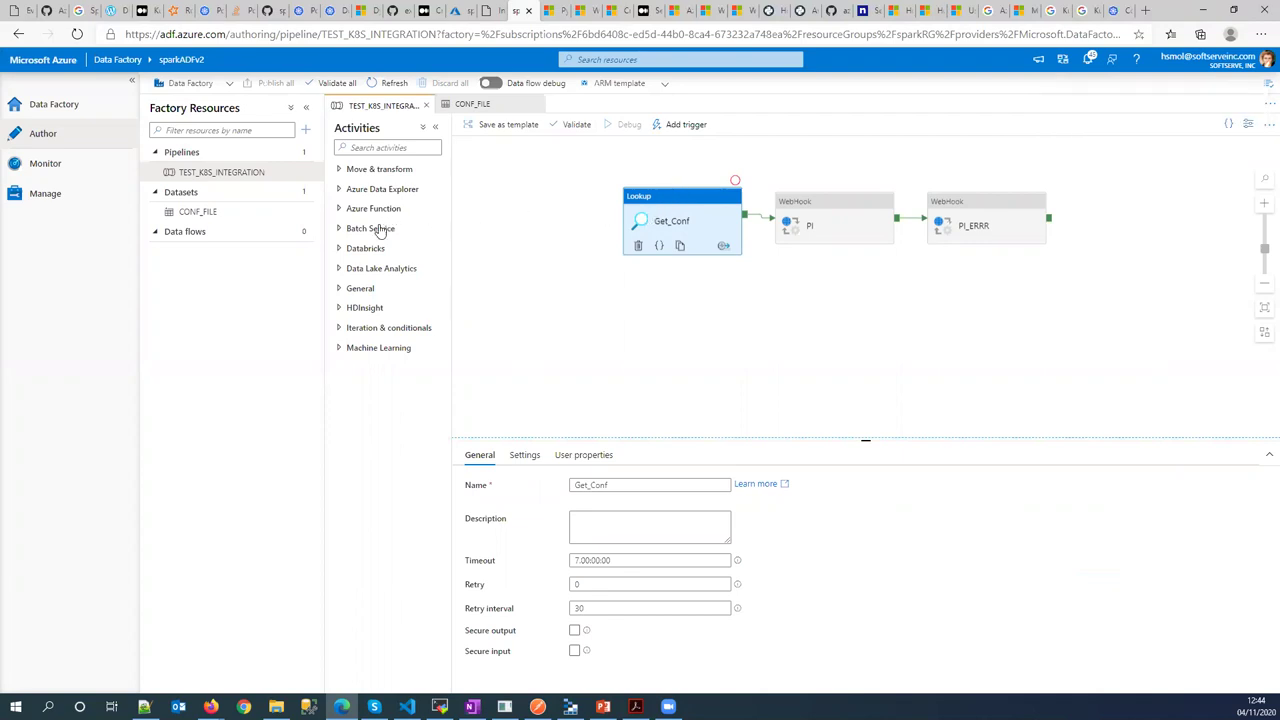
pyautogui.click(527, 251)
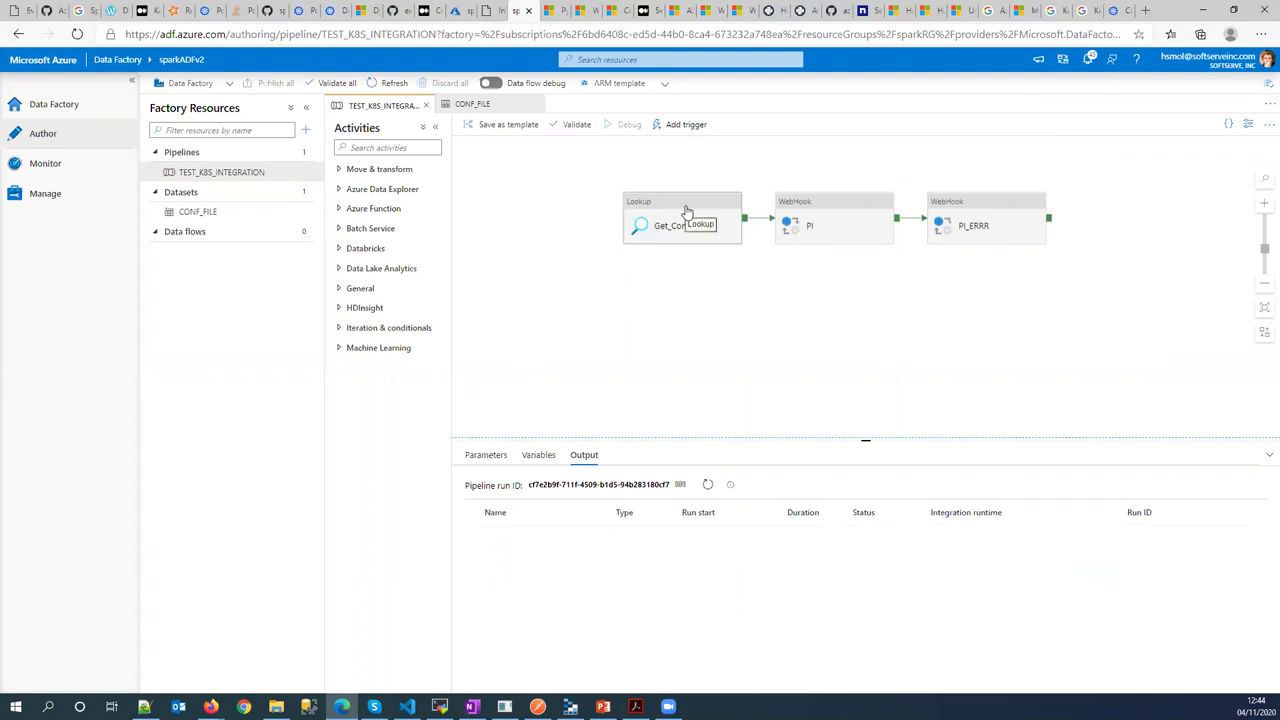
pyautogui.click(707, 485)
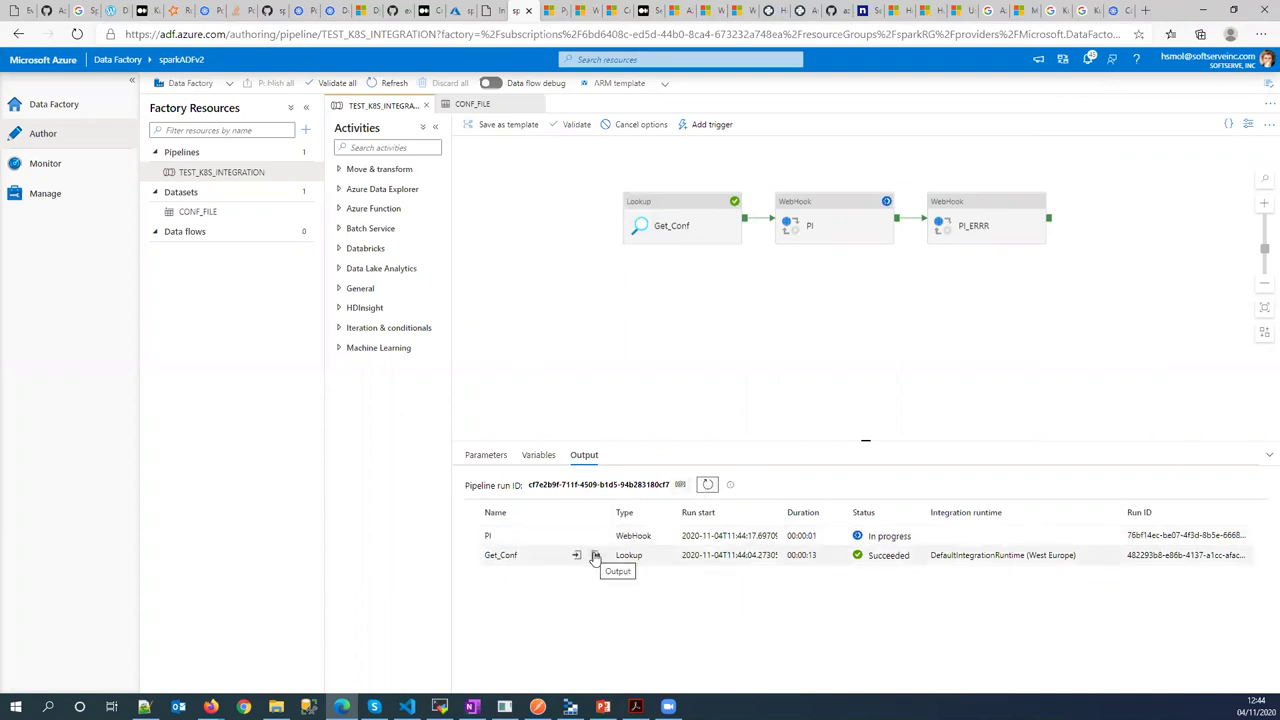
# Examine the param and value pairs in Get_Conf's expanded output, close it and refresh the pipeline run status
pyautogui.click(595, 556)
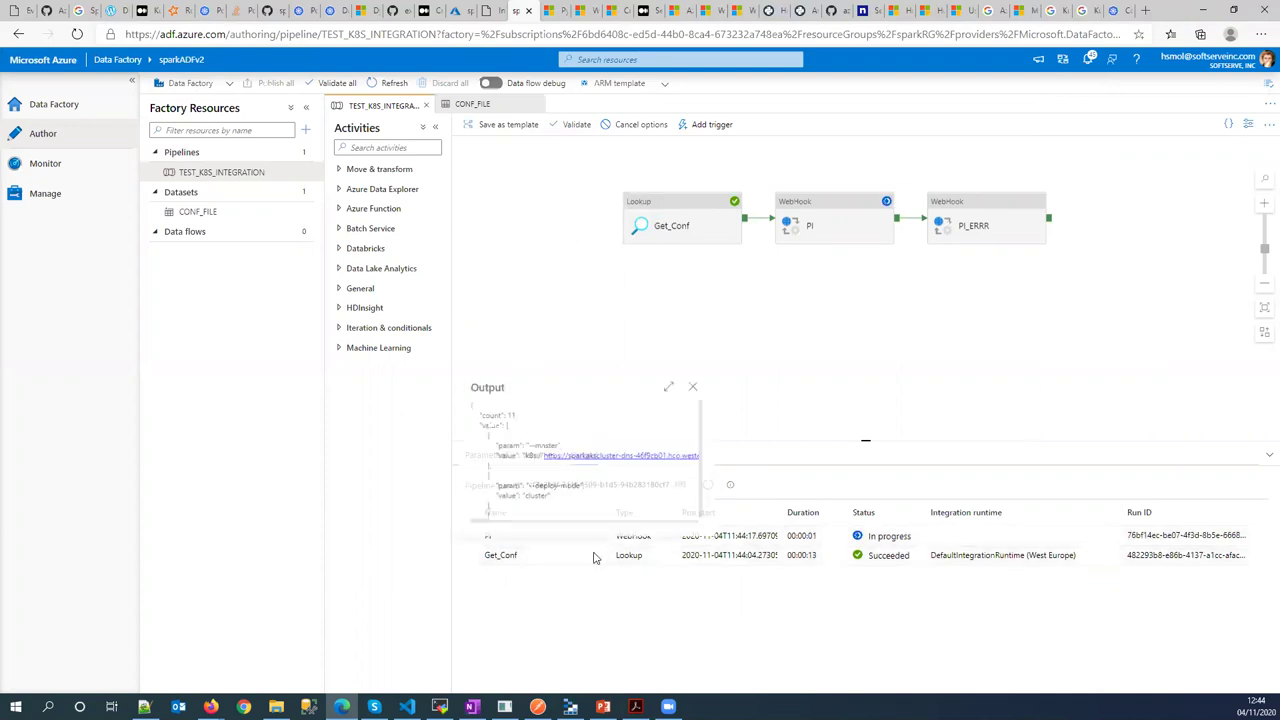
pyautogui.click(675, 388)
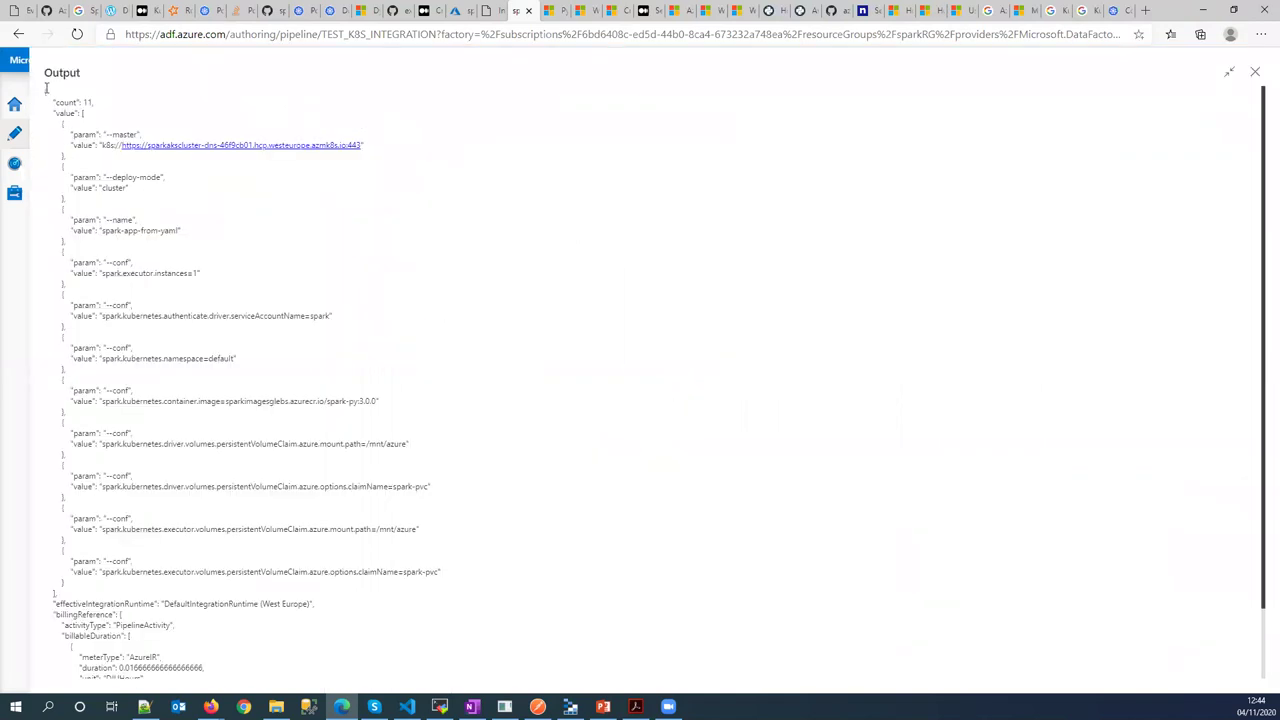
pyautogui.moveTo(44, 91); pyautogui.dragTo(245, 584)
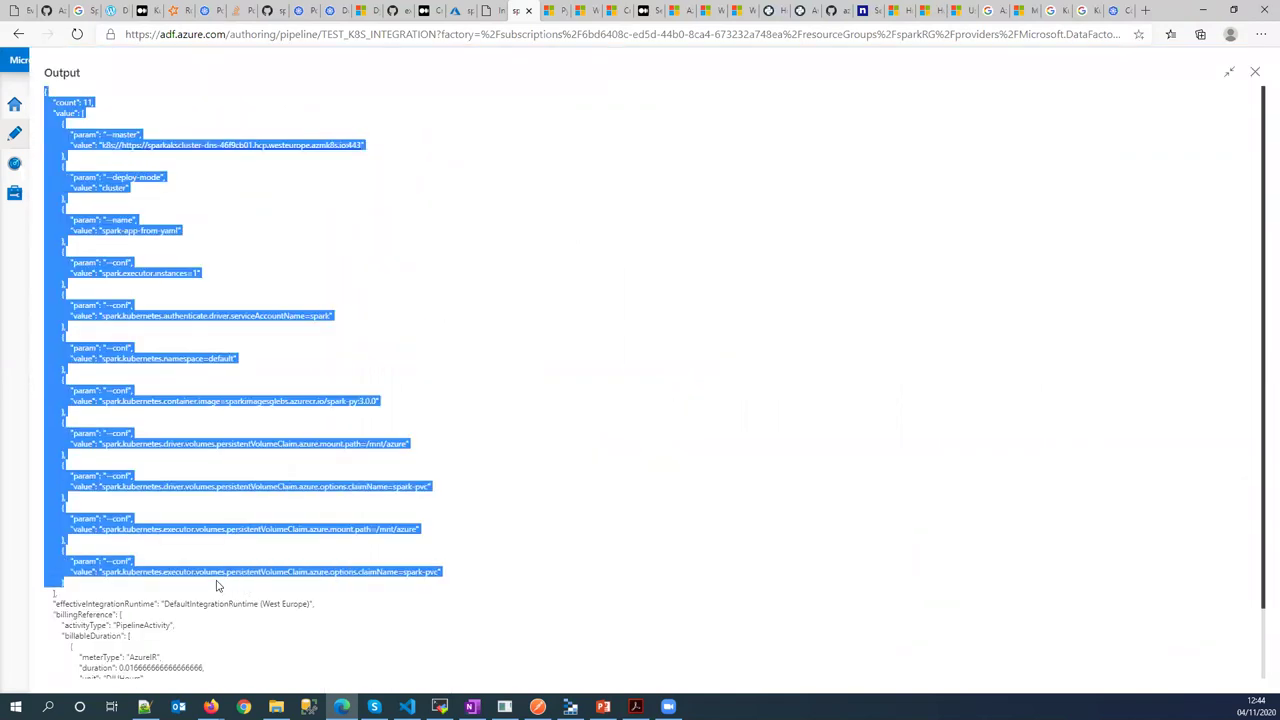
pyautogui.click(134, 550)
pyautogui.doubleClick(85, 347)
pyautogui.doubleClick(120, 347)
pyautogui.doubleClick(120, 305)
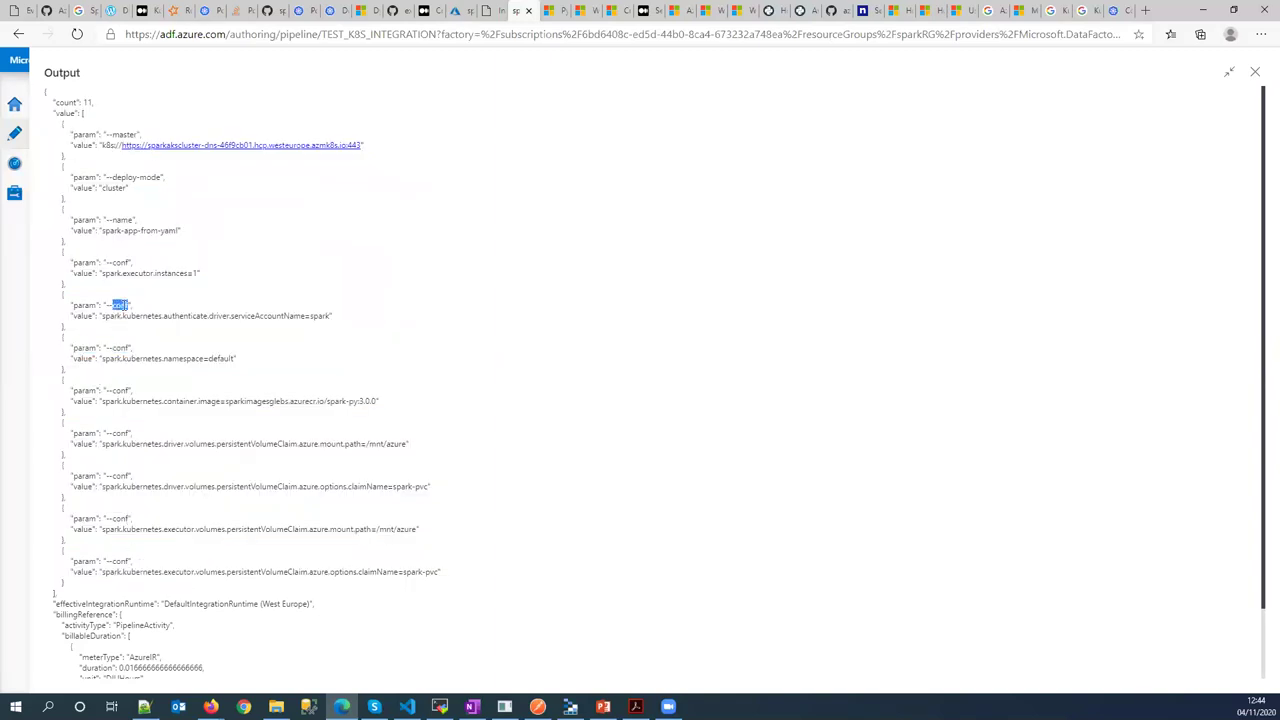
pyautogui.doubleClick(120, 262)
pyautogui.moveTo(45, 91); pyautogui.dragTo(86, 591)
pyautogui.click(114, 580)
pyautogui.click(1255, 72)
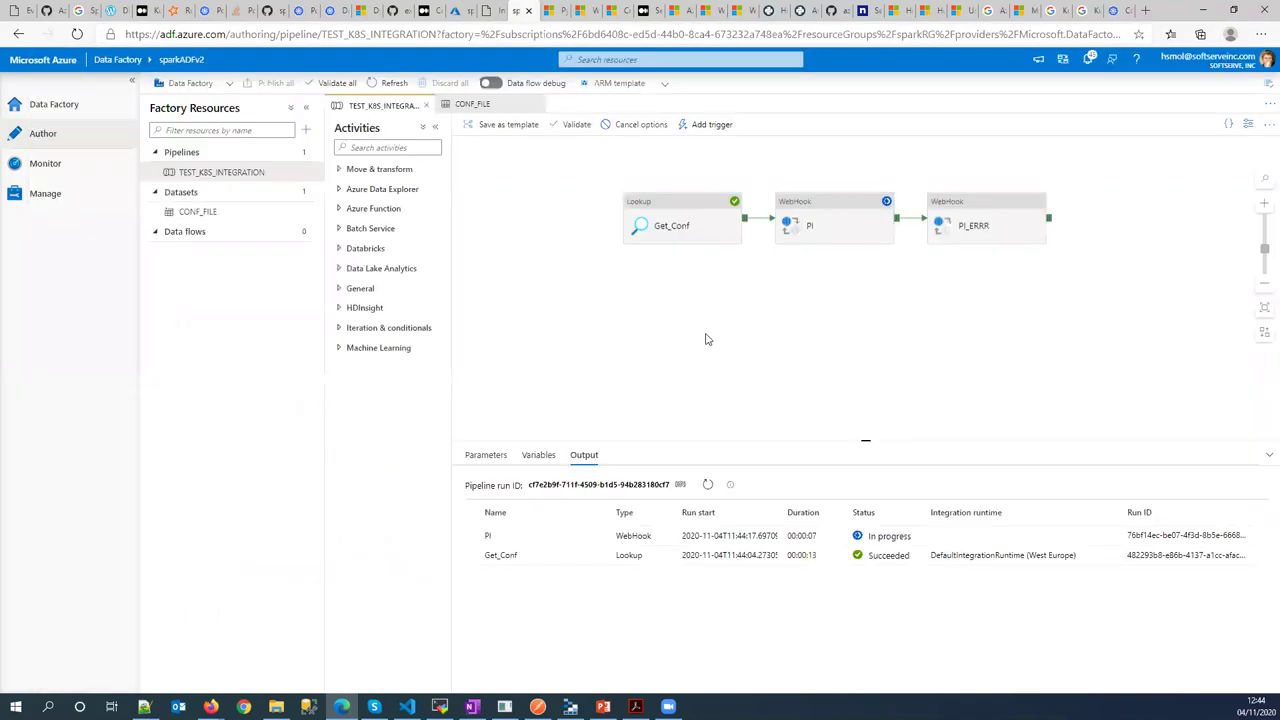
pyautogui.click(708, 486)
# Switch to MobaXterm's second terminal session and run kubectl get po -w to watch the cluster's pods
pyautogui.click(439, 707)
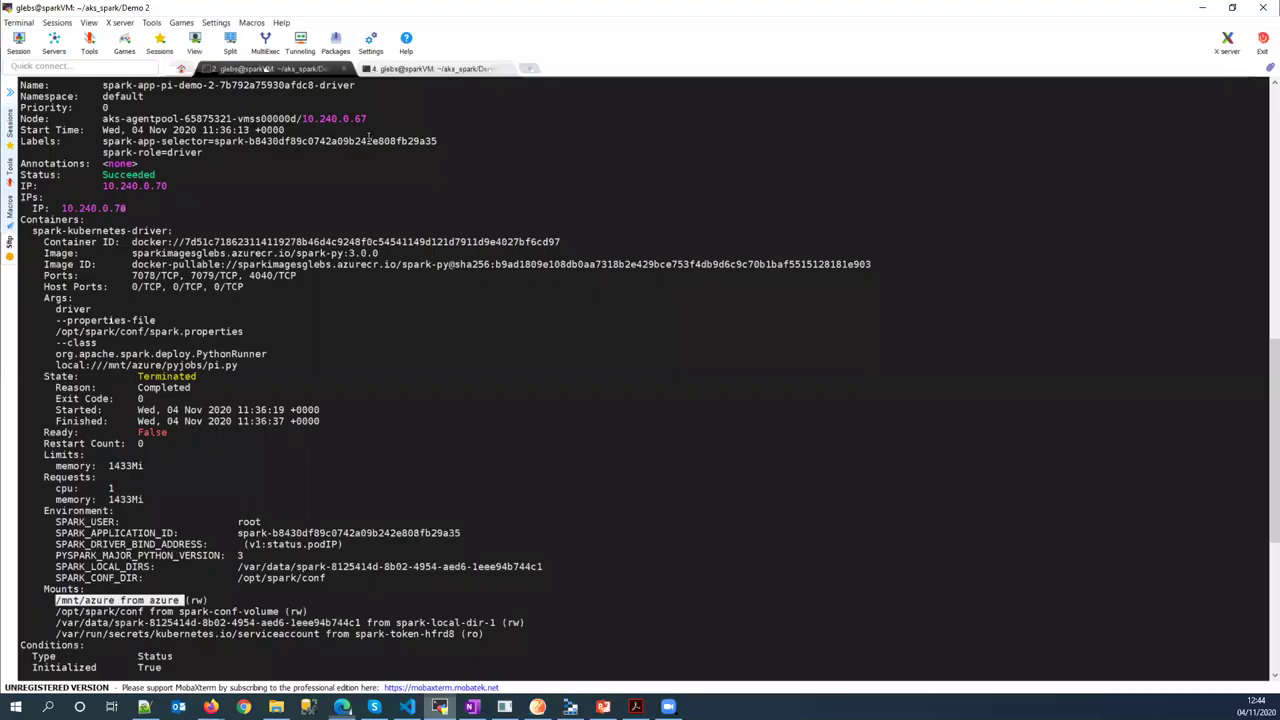
pyautogui.click(400, 69)
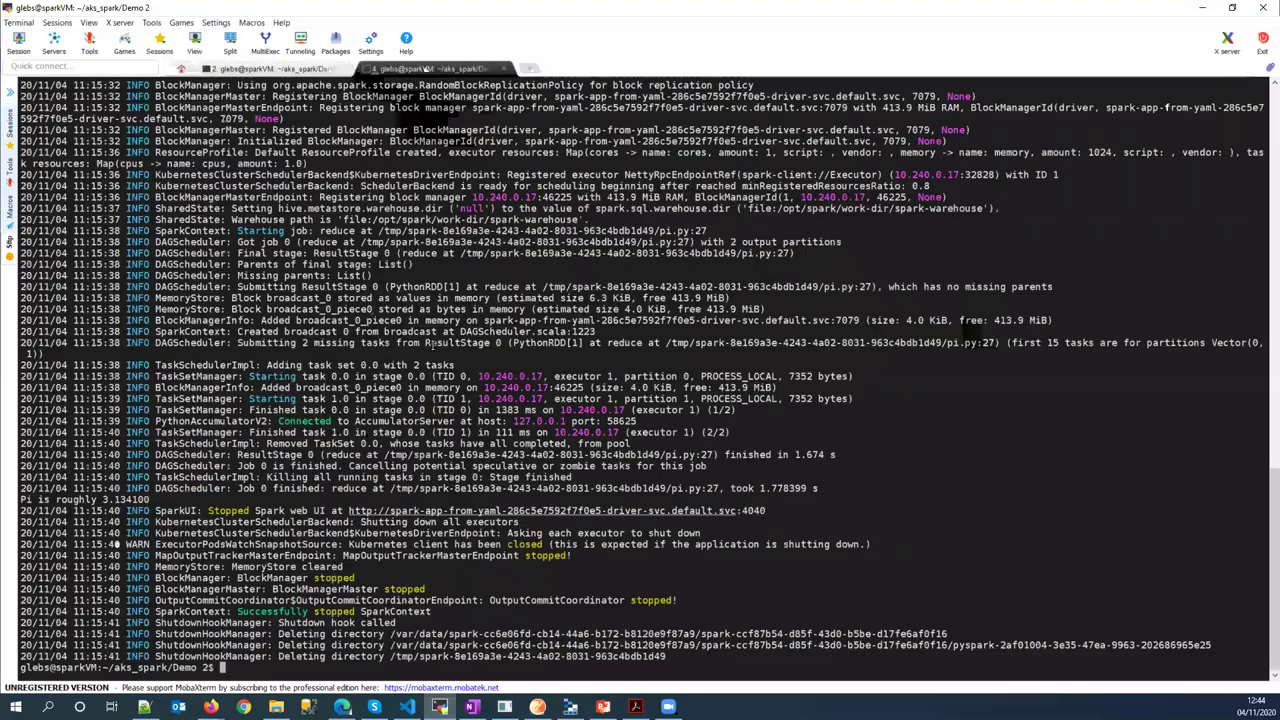
pyautogui.write('kubectl ge')
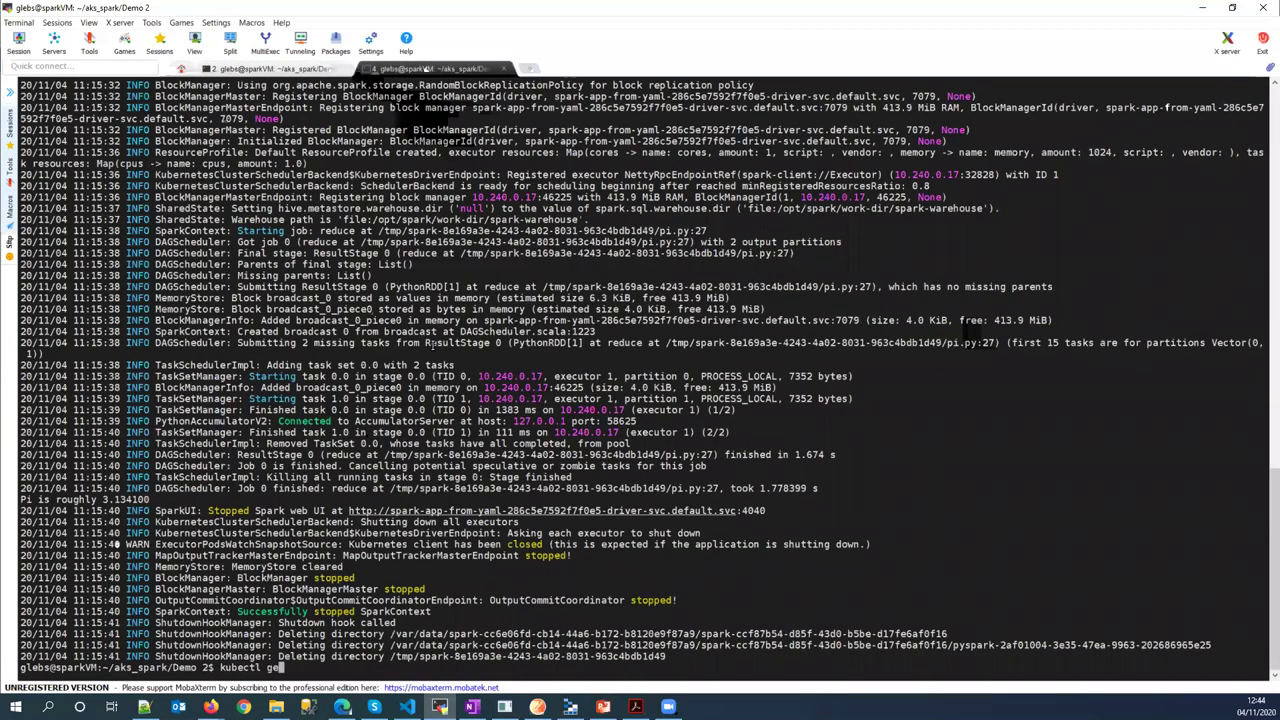
pyautogui.write('t po -w')
pyautogui.press('Return')
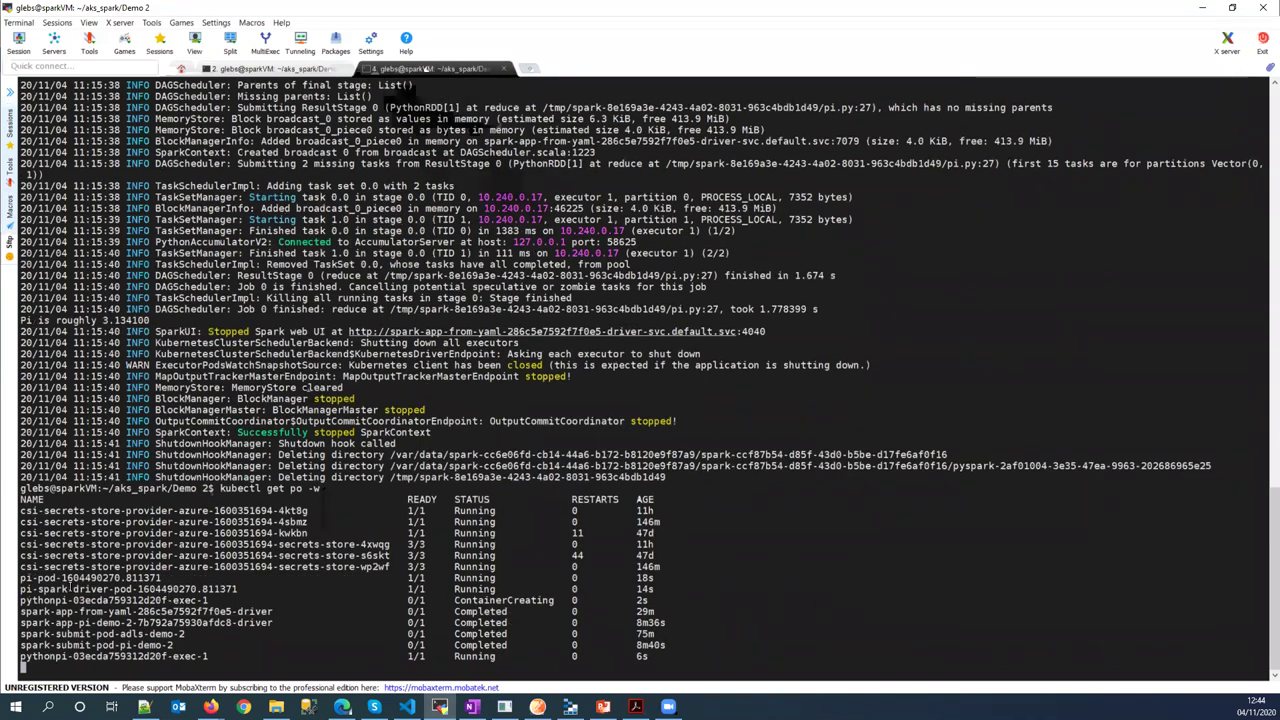
# Highlight the pi-pod and the pythonpi executor pod entries in the pod watch output to follow their status
pyautogui.doubleClick(64, 578)
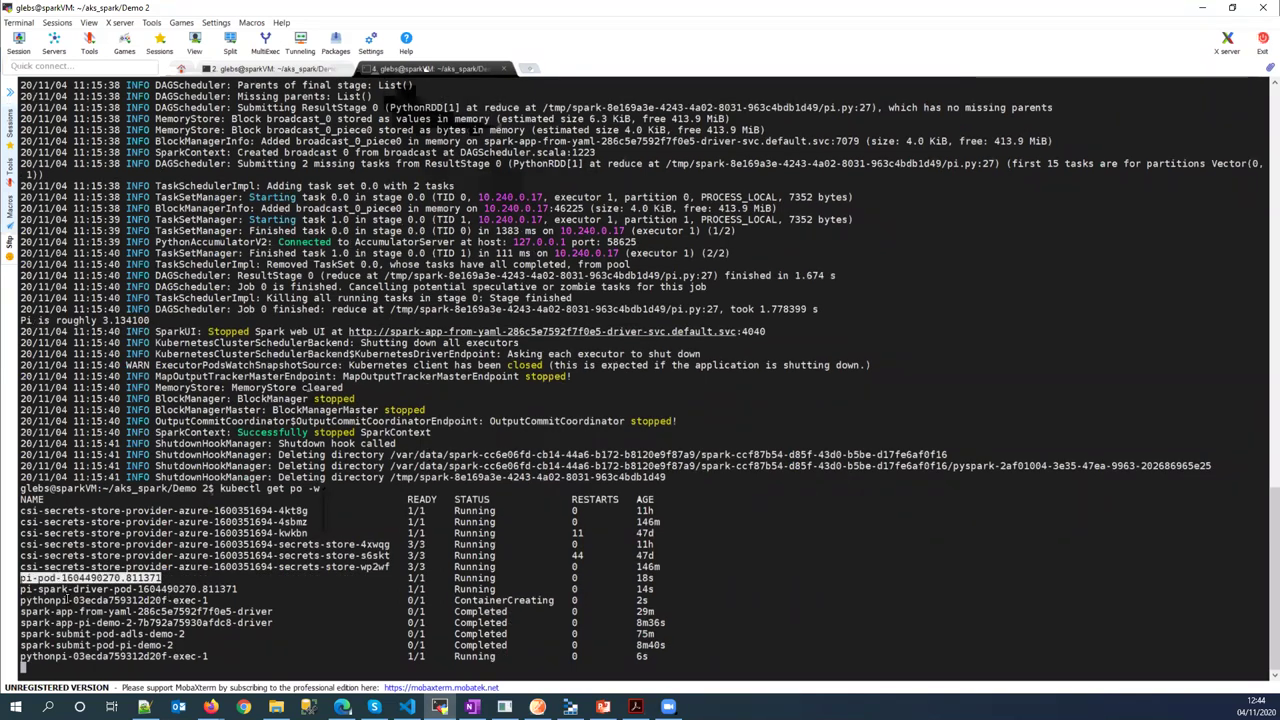
pyautogui.doubleClick(66, 600)
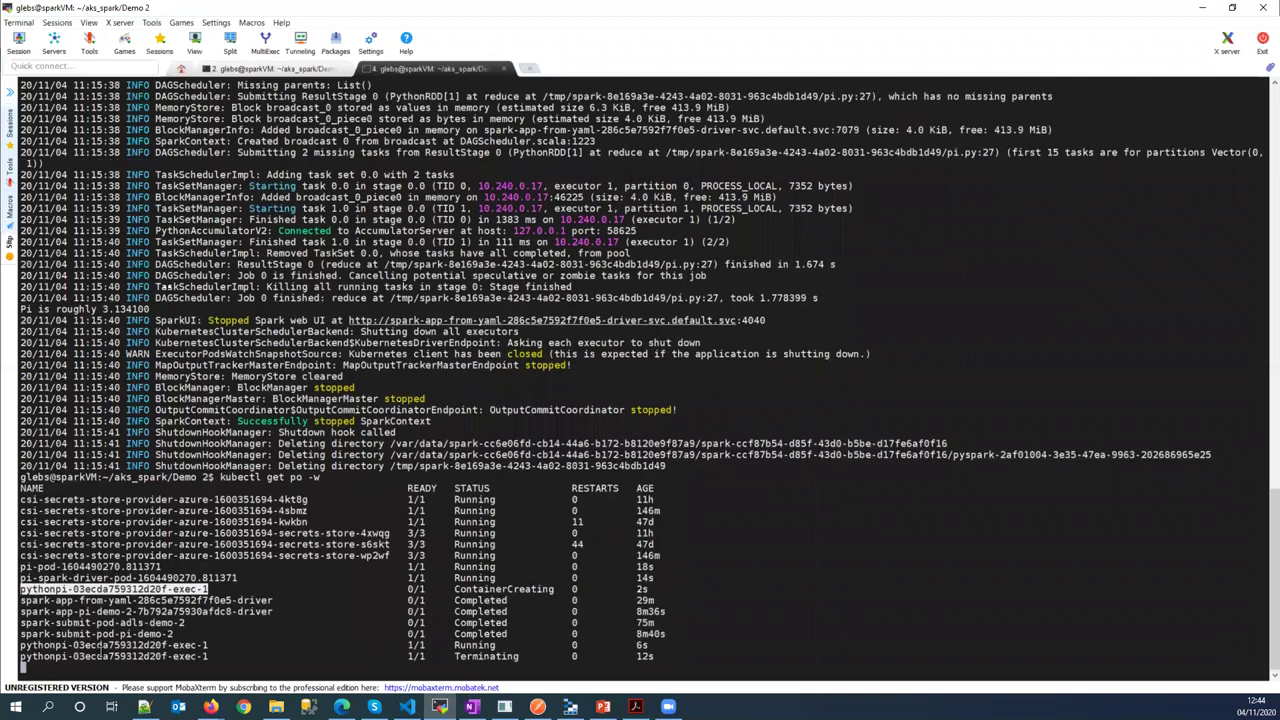
pyautogui.doubleClick(97, 633)
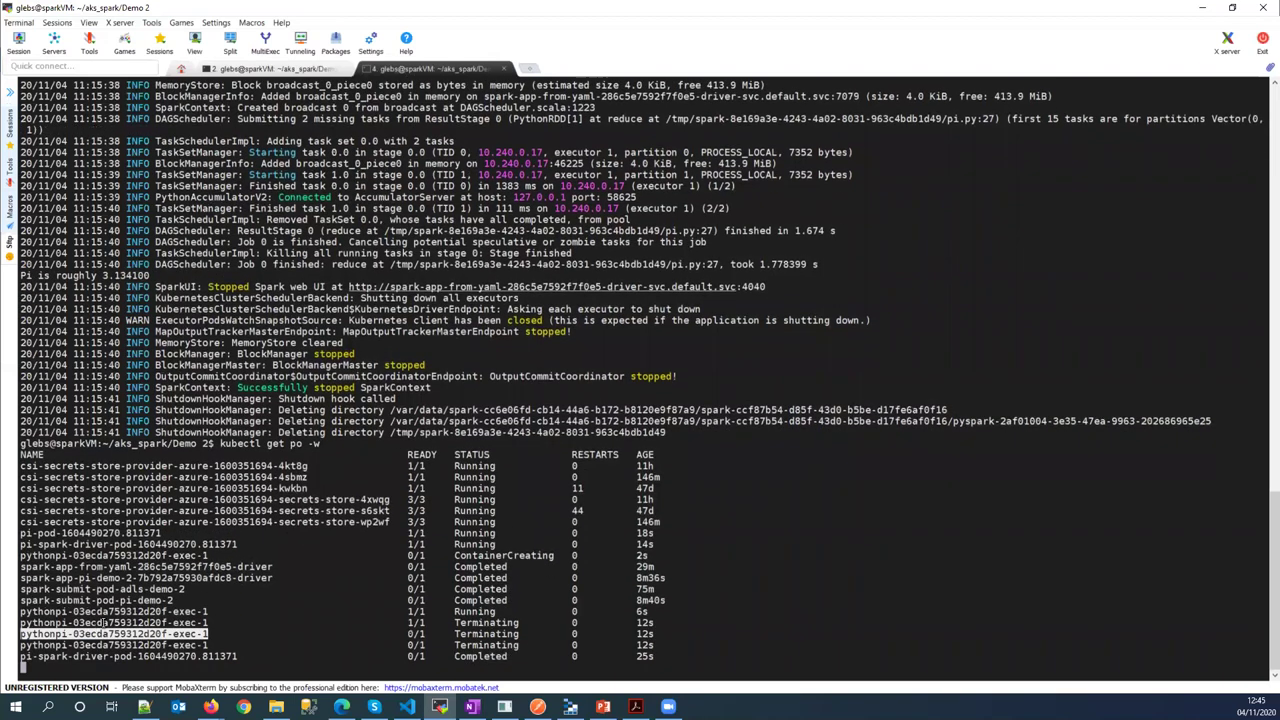
pyautogui.doubleClick(115, 621)
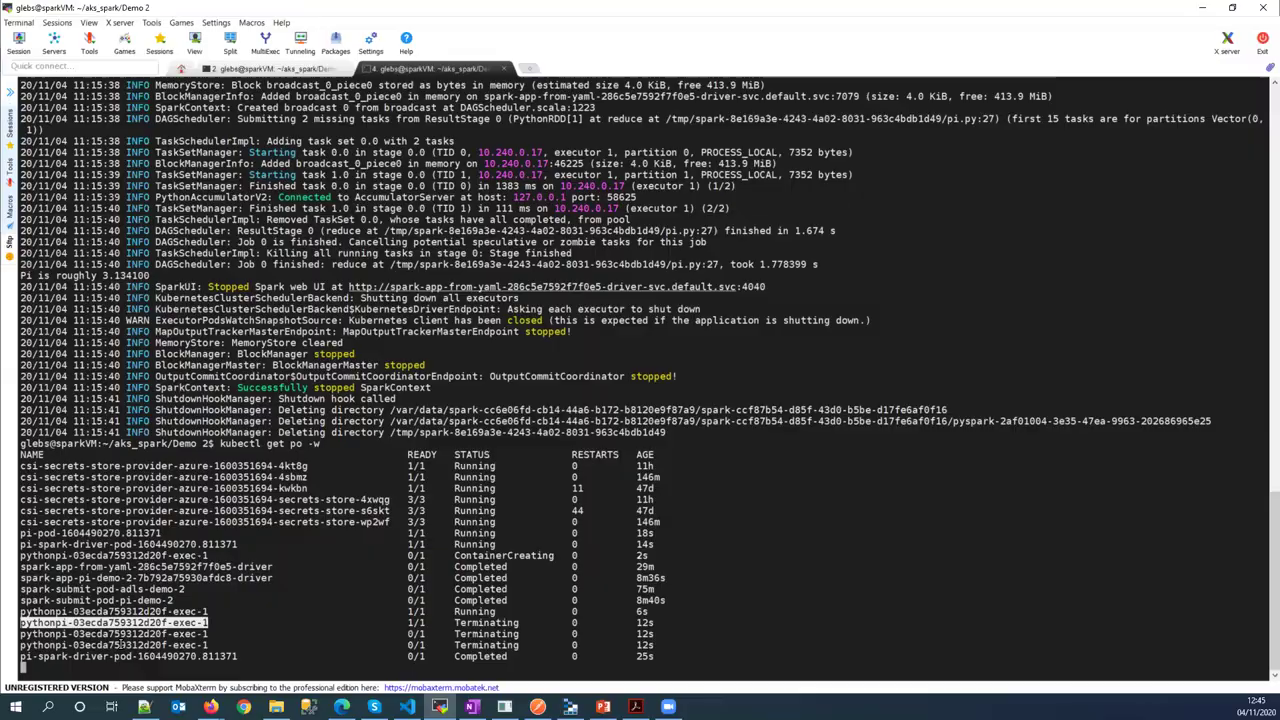
# Switch to Edge, refresh the pipeline run status, and read the return message in the PI activity's output
pyautogui.hotkey('alt', 'Tab')
pyautogui.click(707, 485)
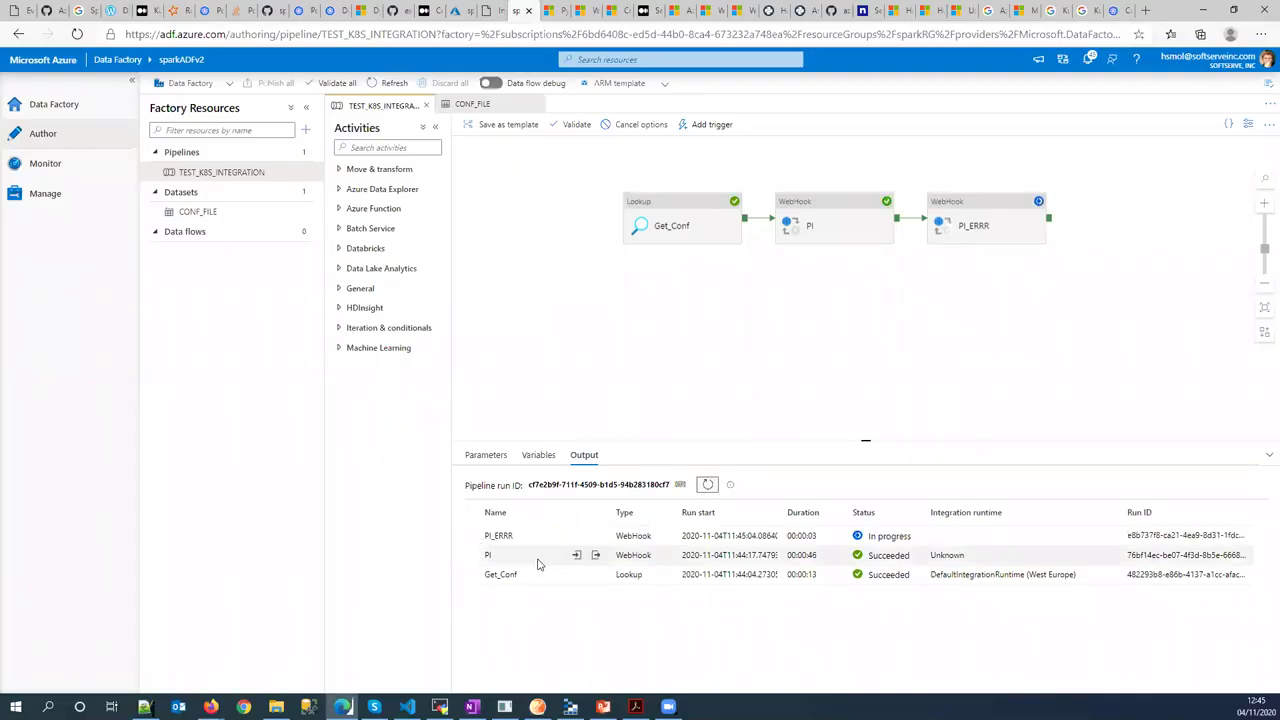
pyautogui.click(595, 555)
pyautogui.moveTo(479, 437); pyautogui.dragTo(583, 429)
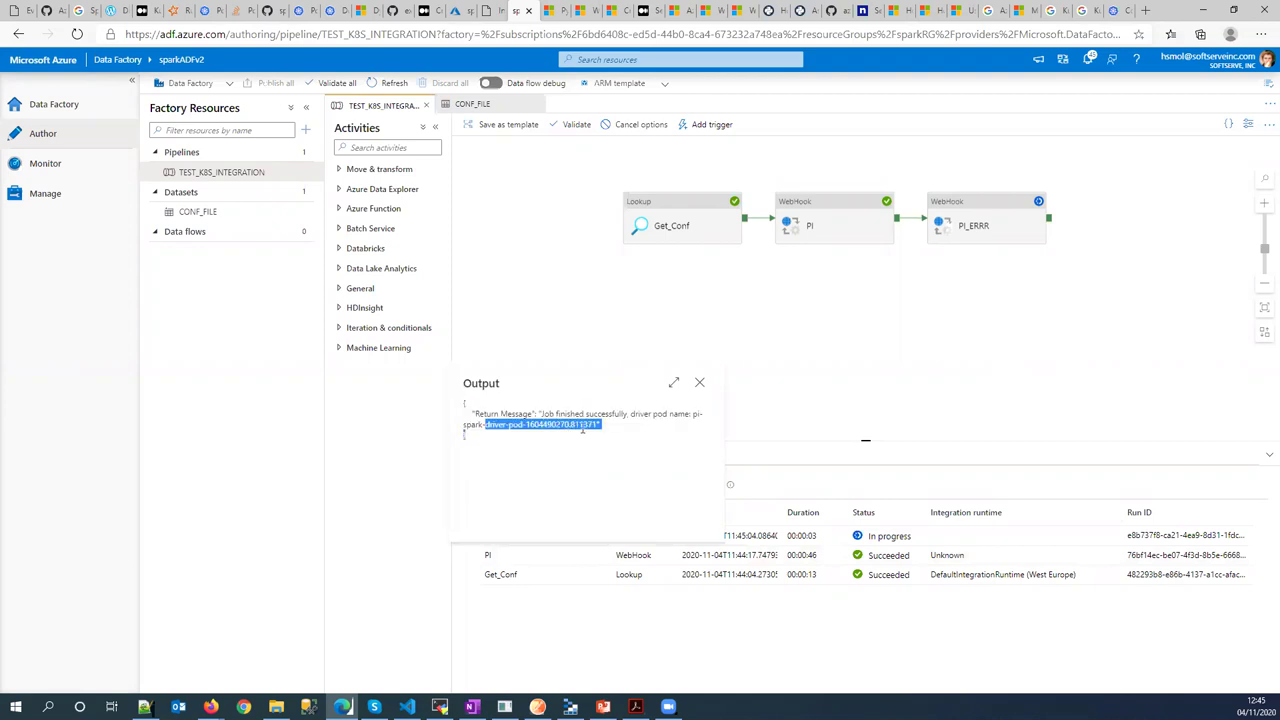
pyautogui.click(699, 382)
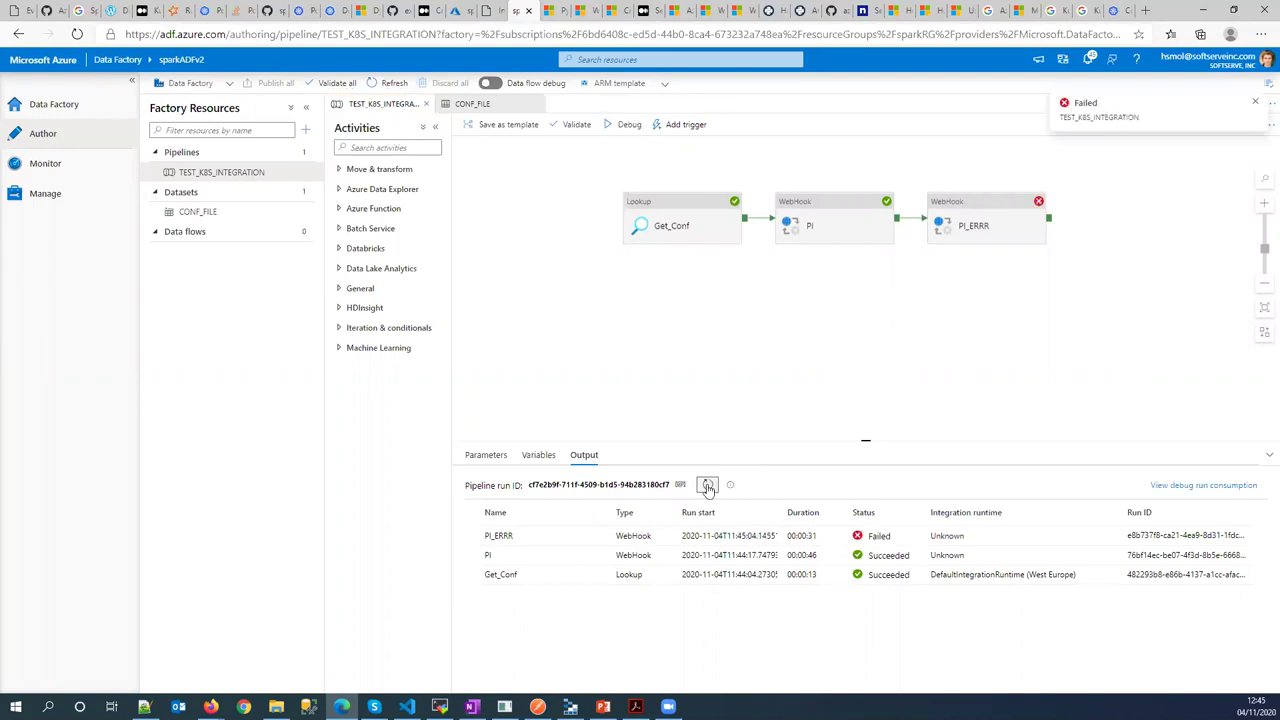
# Read the PI_ERRR activity's output message, compare its driver pod name with the terminal's pod list, and close the output
pyautogui.moveTo(604, 538)
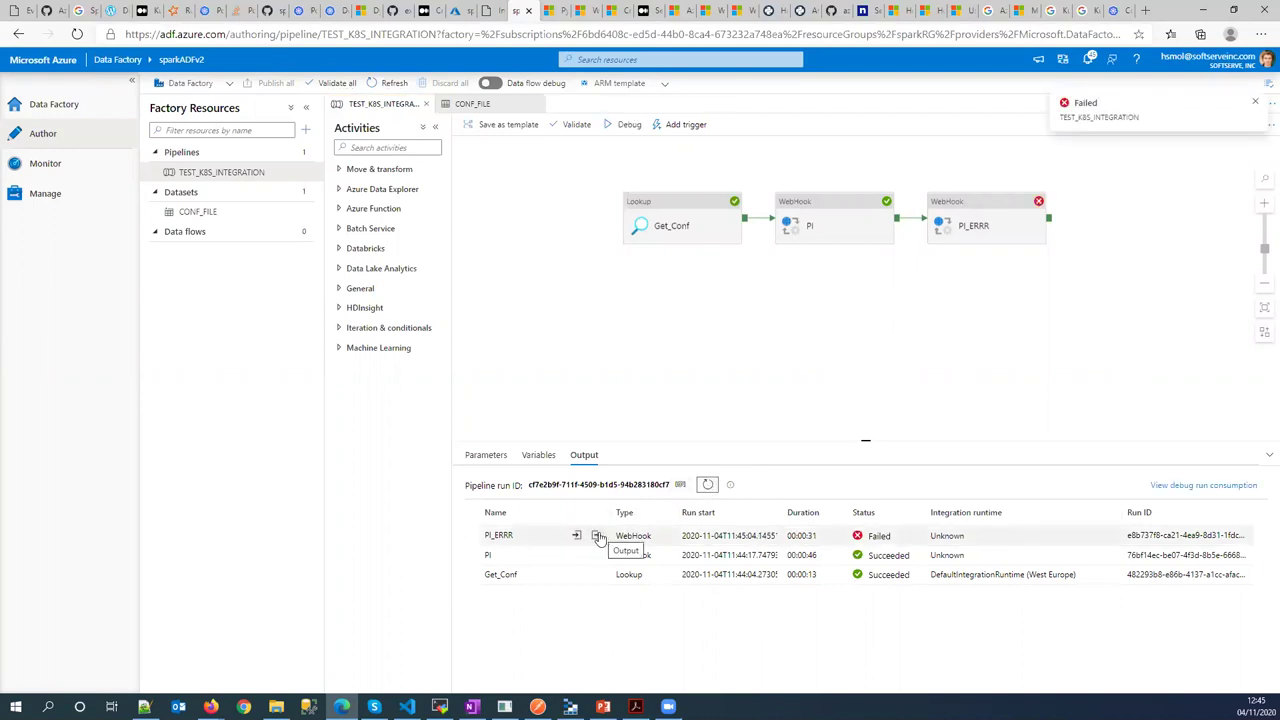
pyautogui.click(597, 537)
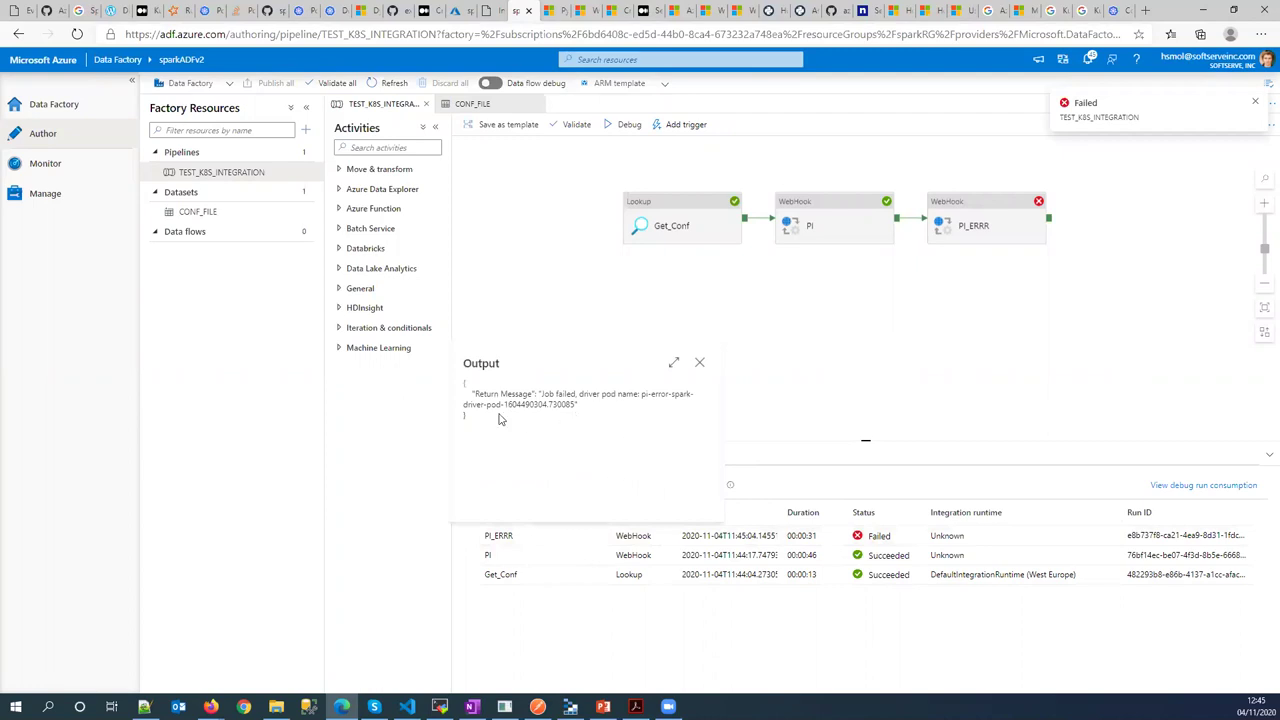
pyautogui.hotkey('alt', 'Tab')
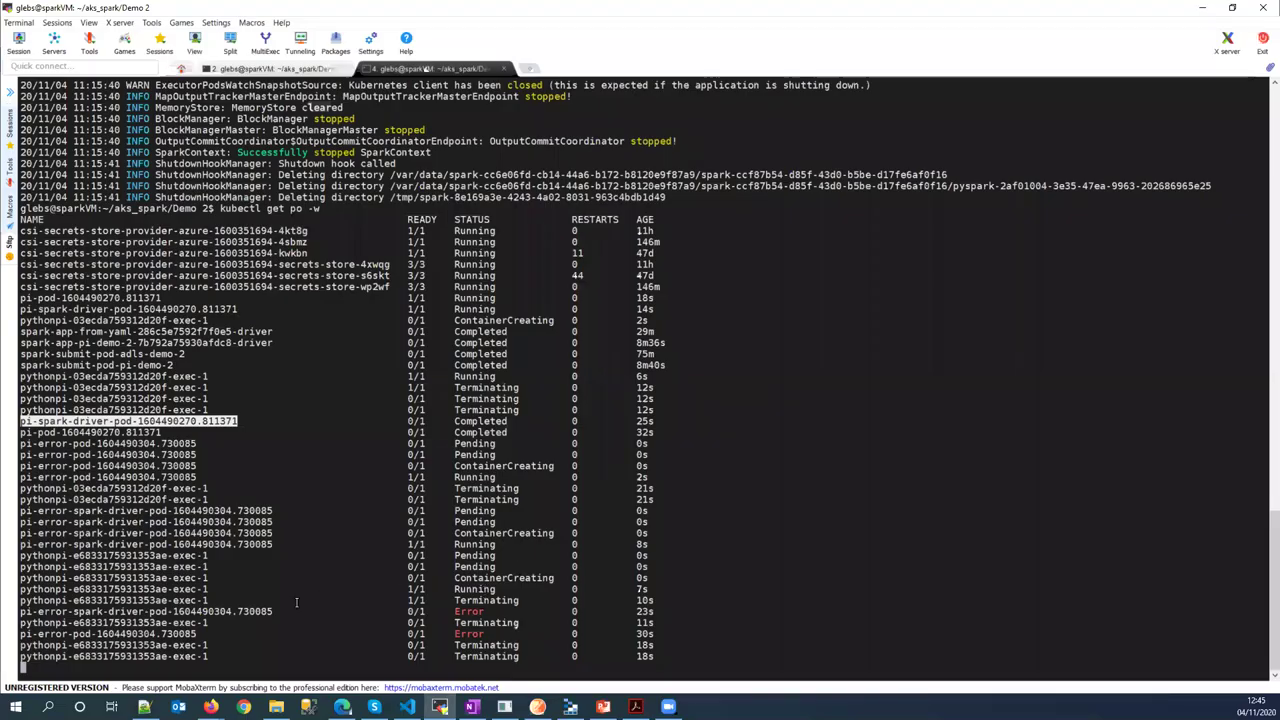
pyautogui.hotkey('alt', 'Tab')
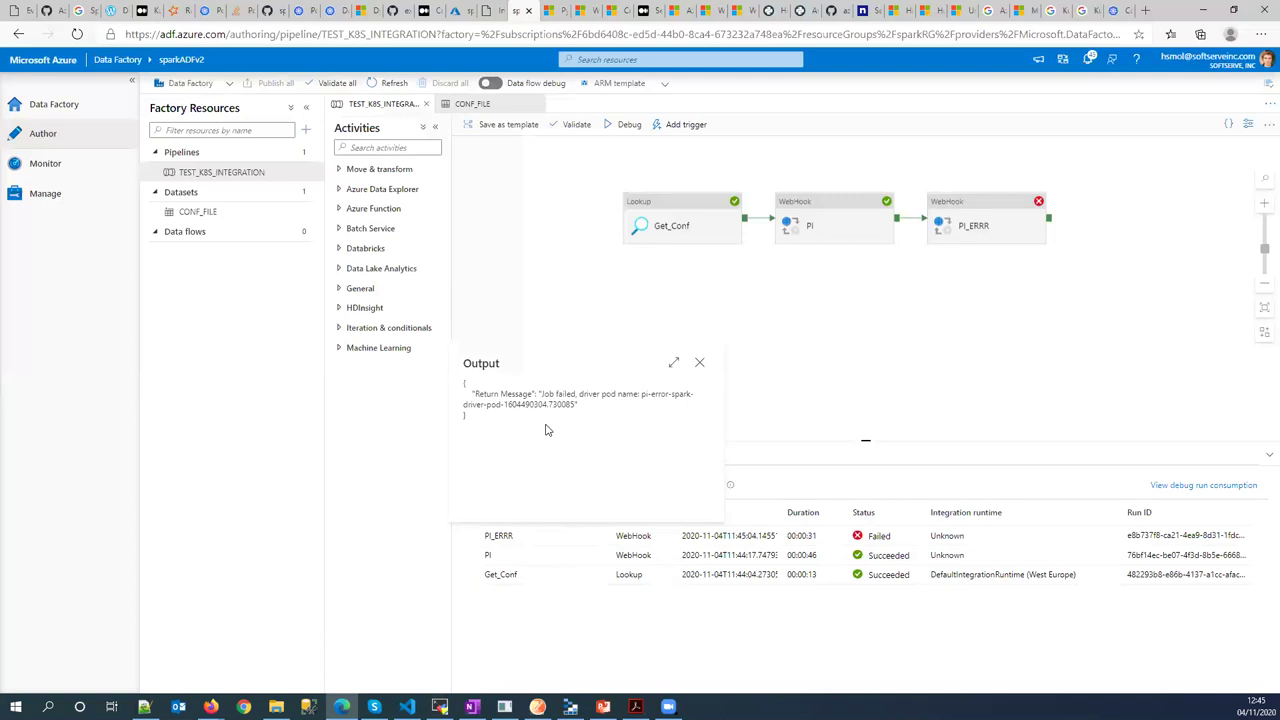
pyautogui.moveTo(463, 382); pyautogui.dragTo(556, 416)
pyautogui.click(699, 362)
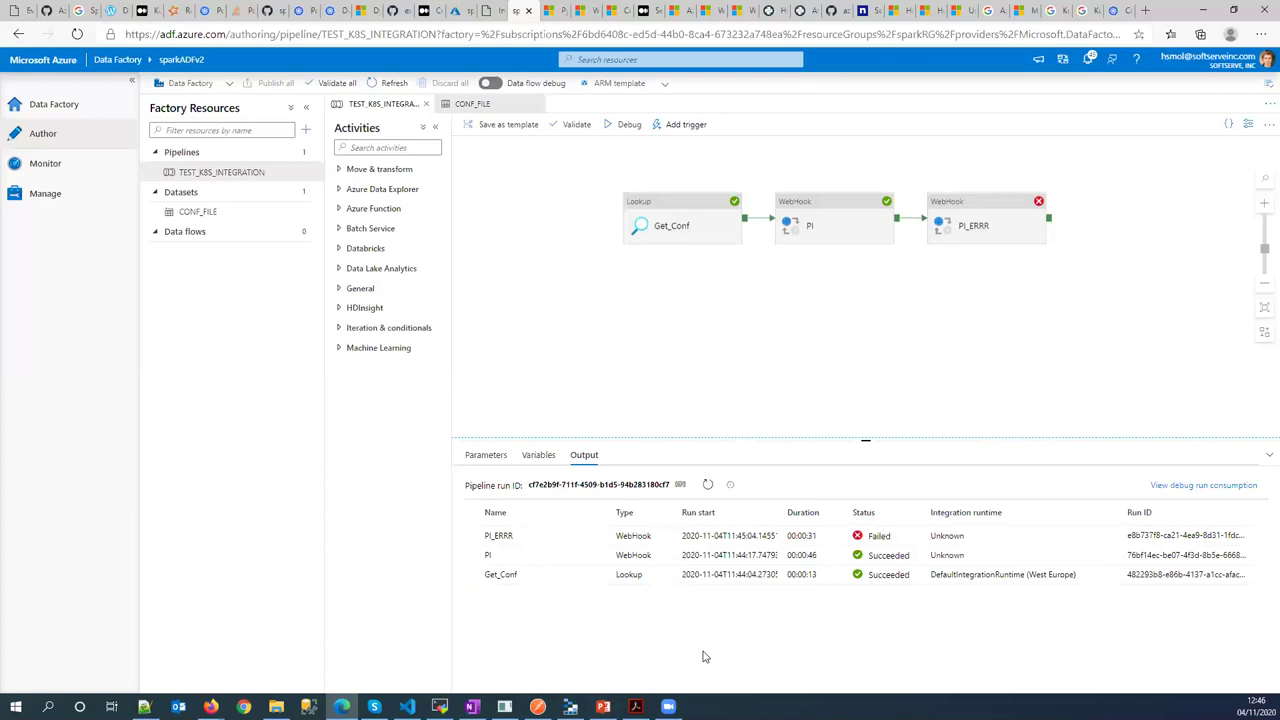
# Switch to PowerPoint, look over the slide thumbnails from Integration with Azure to Honorable mentions, and minimize the presentation
pyautogui.click(603, 706)
pyautogui.scroll(-2, 124, 534)
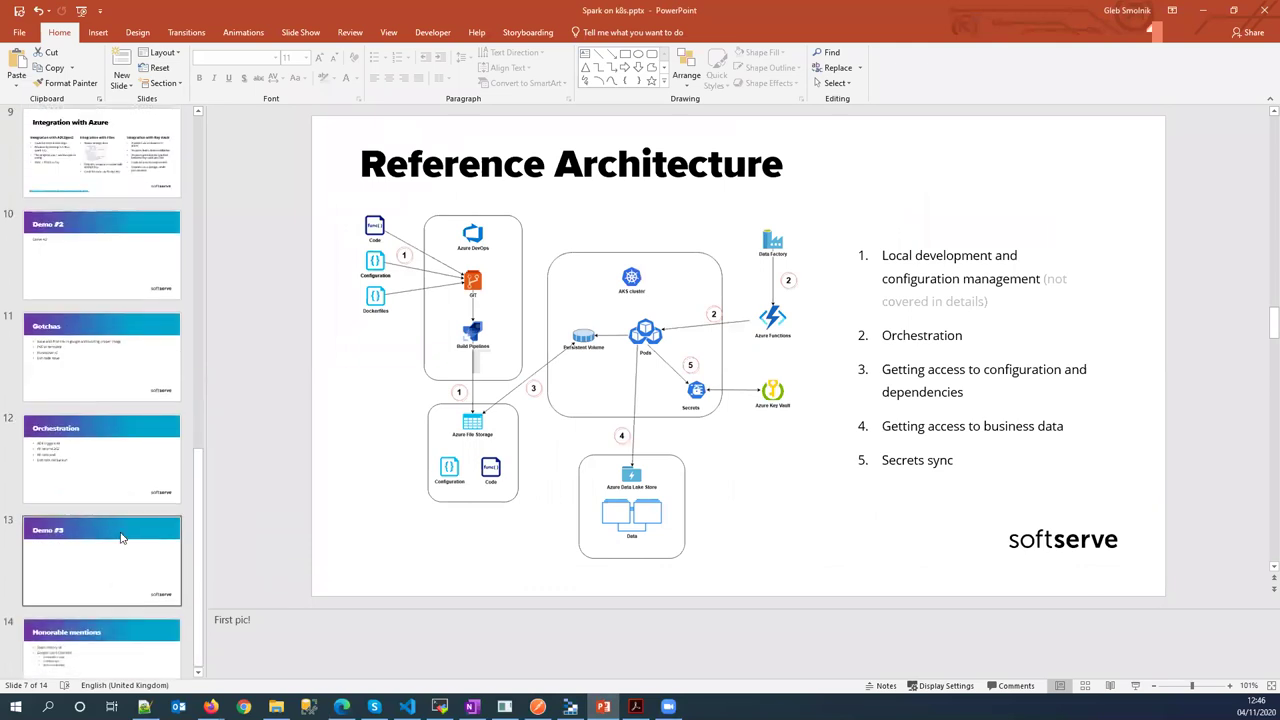
pyautogui.scroll(3, 124, 534)
pyautogui.scroll(-2, 127, 505)
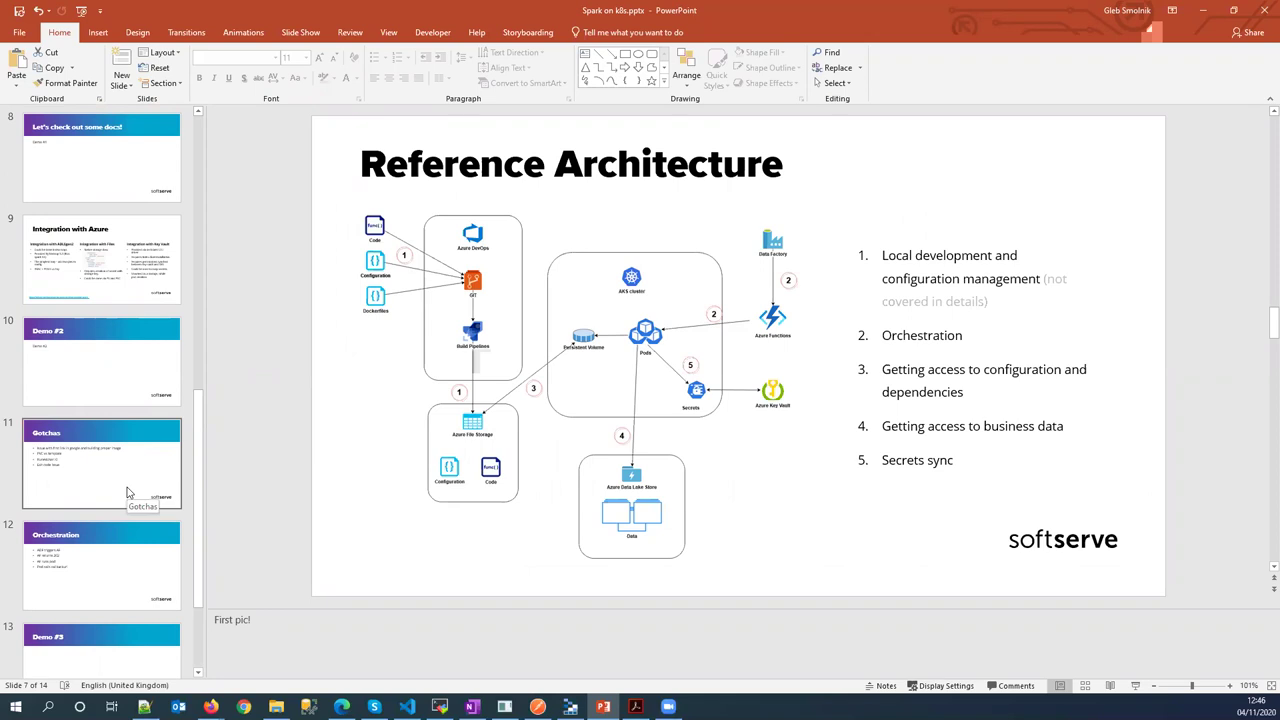
pyautogui.click(1203, 10)
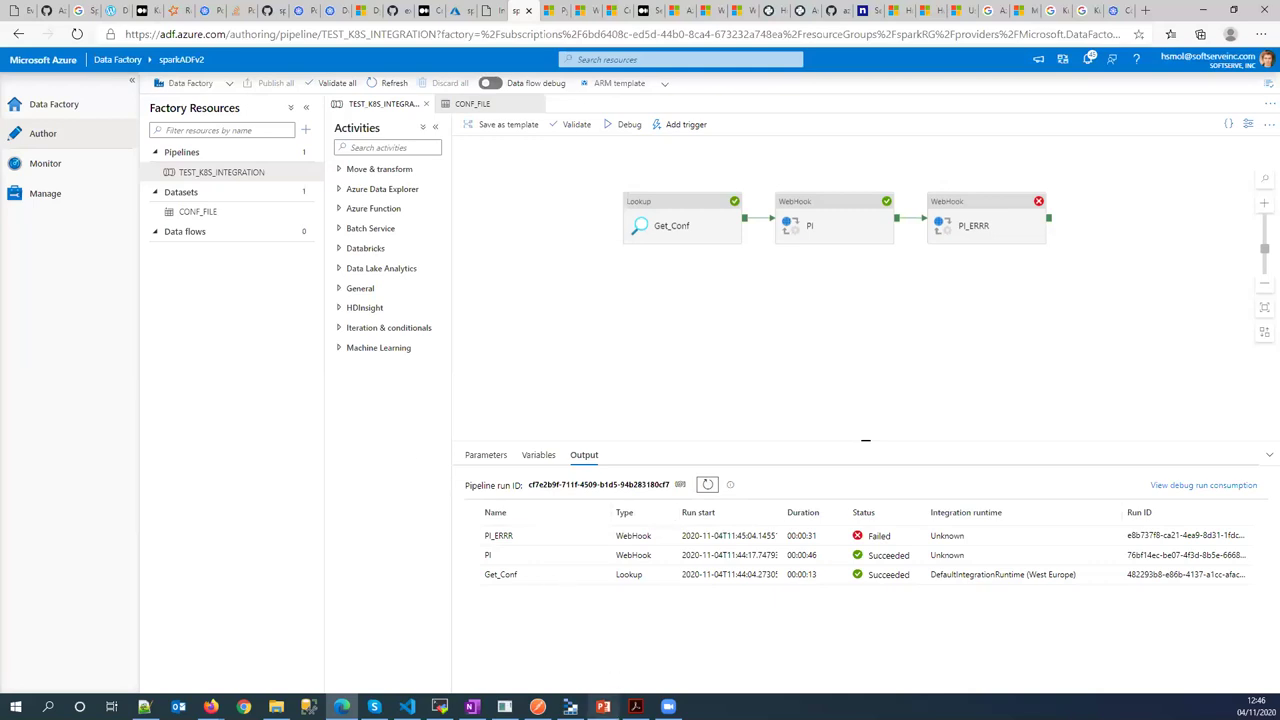
pyautogui.moveTo(605, 702)
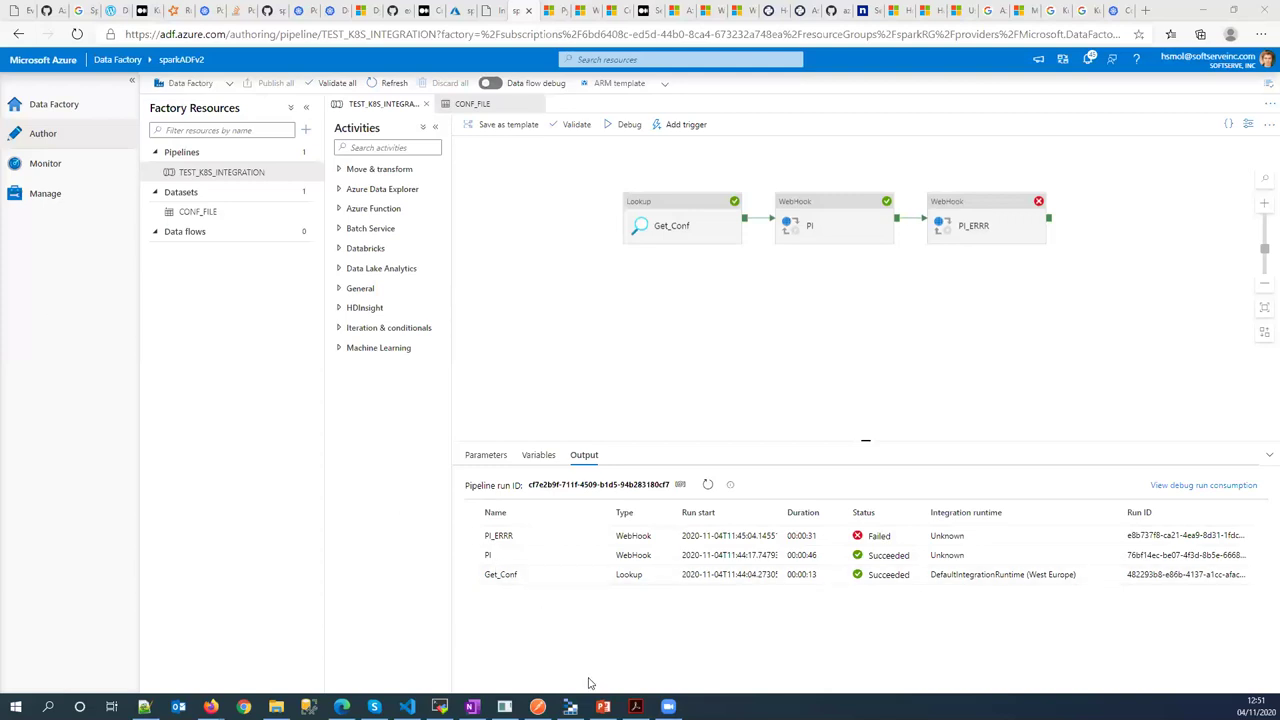
pyautogui.click(603, 707)
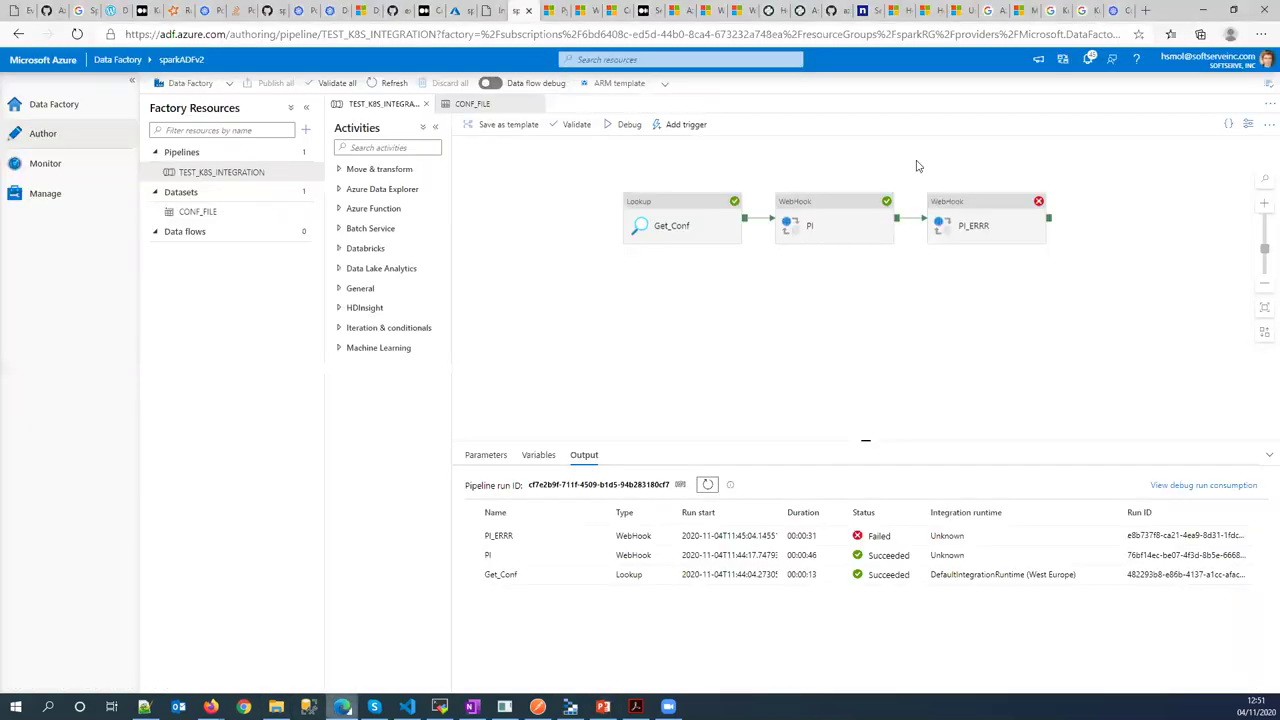
pyautogui.click(341, 707)
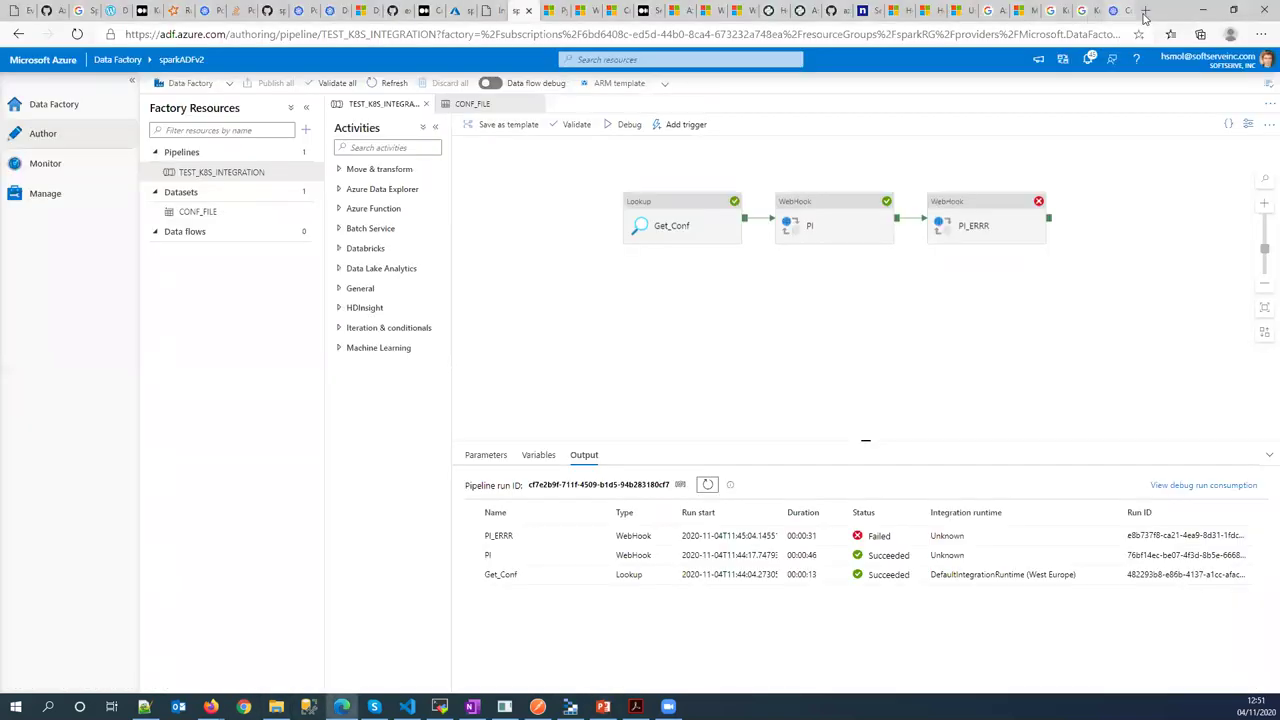
# Begin a web search for spark google in a new browser tab and replace the query with google
pyautogui.click(1147, 13)
pyautogui.write('spark')
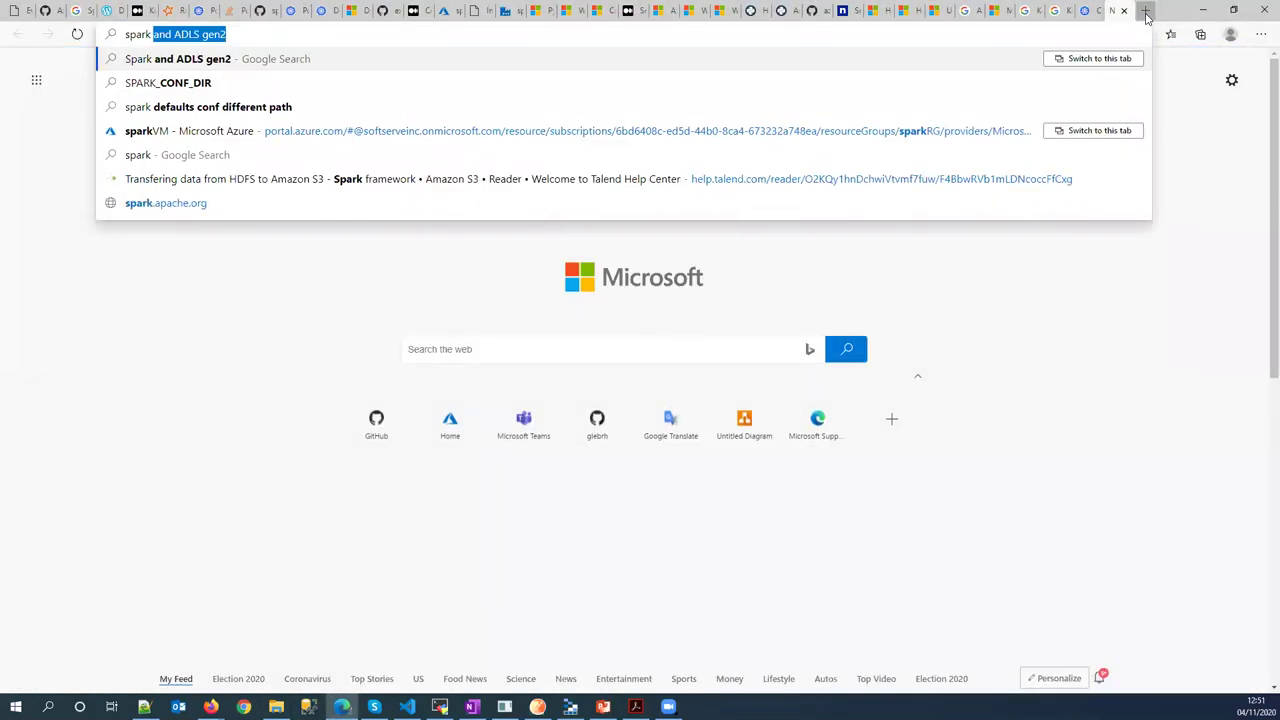
pyautogui.write(' google')
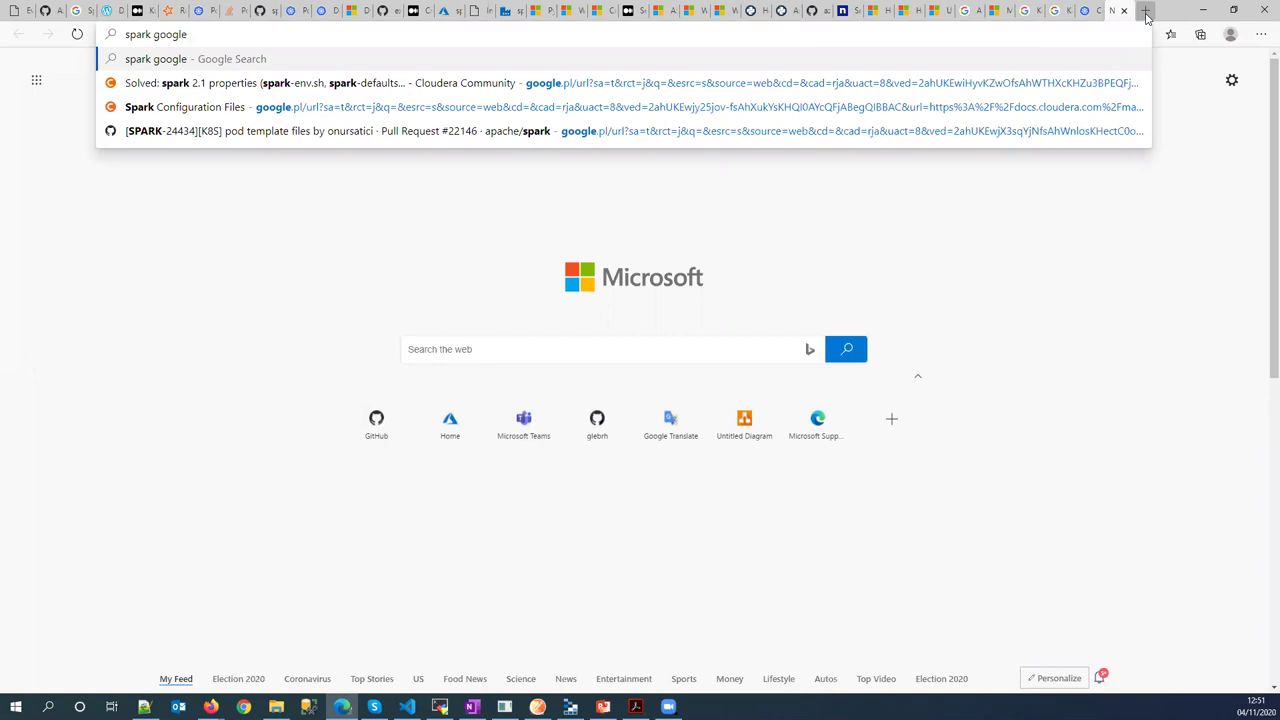
pyautogui.hotkey('ctrl', 'a')
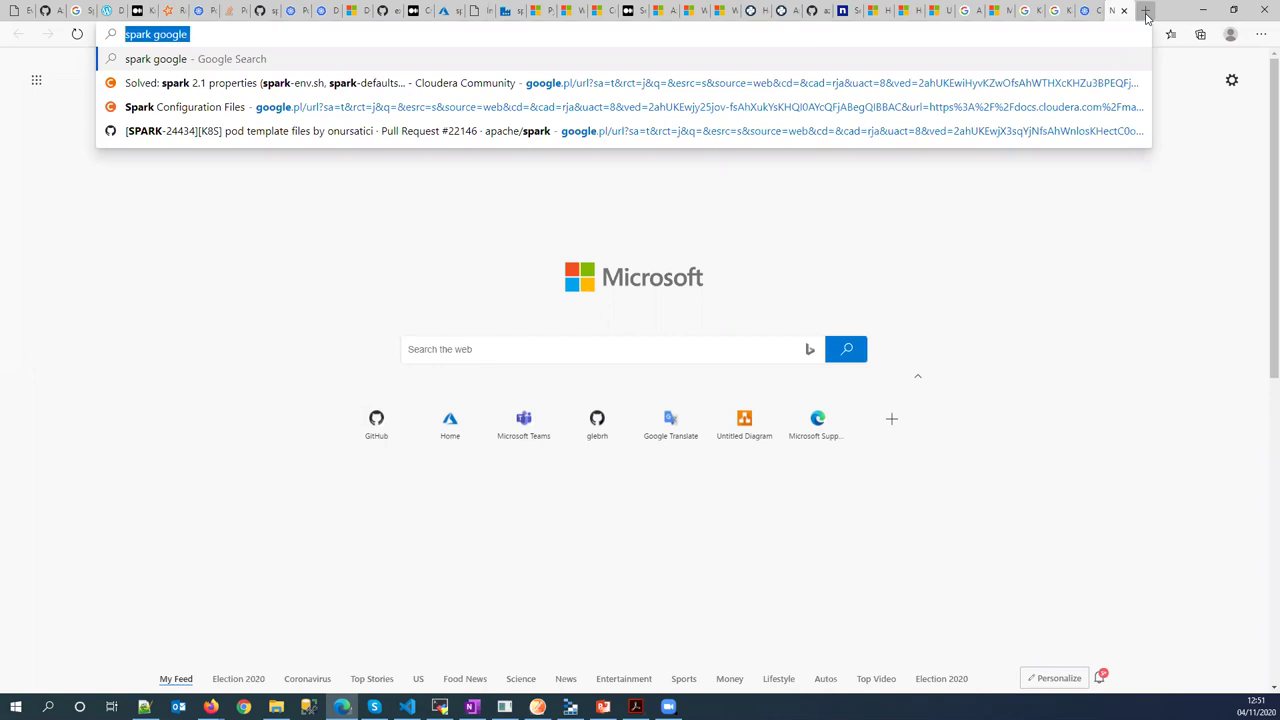
pyautogui.write('google')
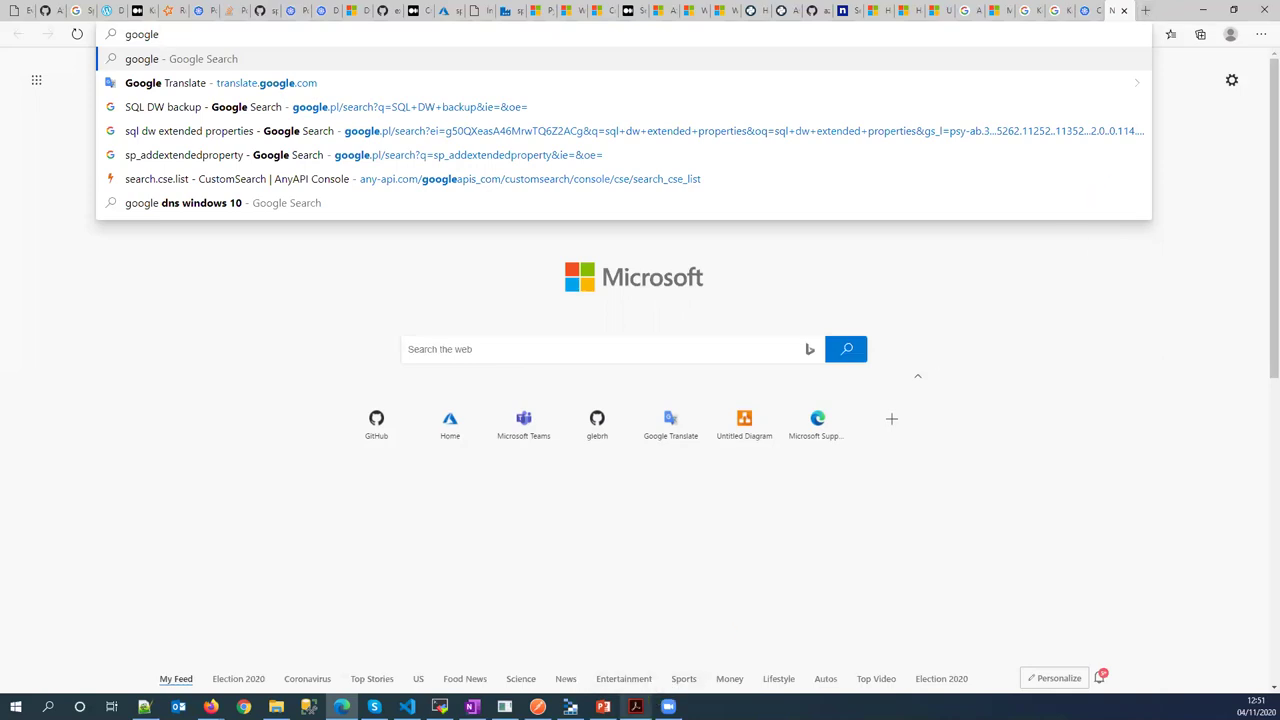
# Switch to Acrobat Reader and compare Spark-submit with spark-on-k8s operator on pages 12 and 11 of SPARK_3_0_PRES.pdf
pyautogui.click(635, 706)
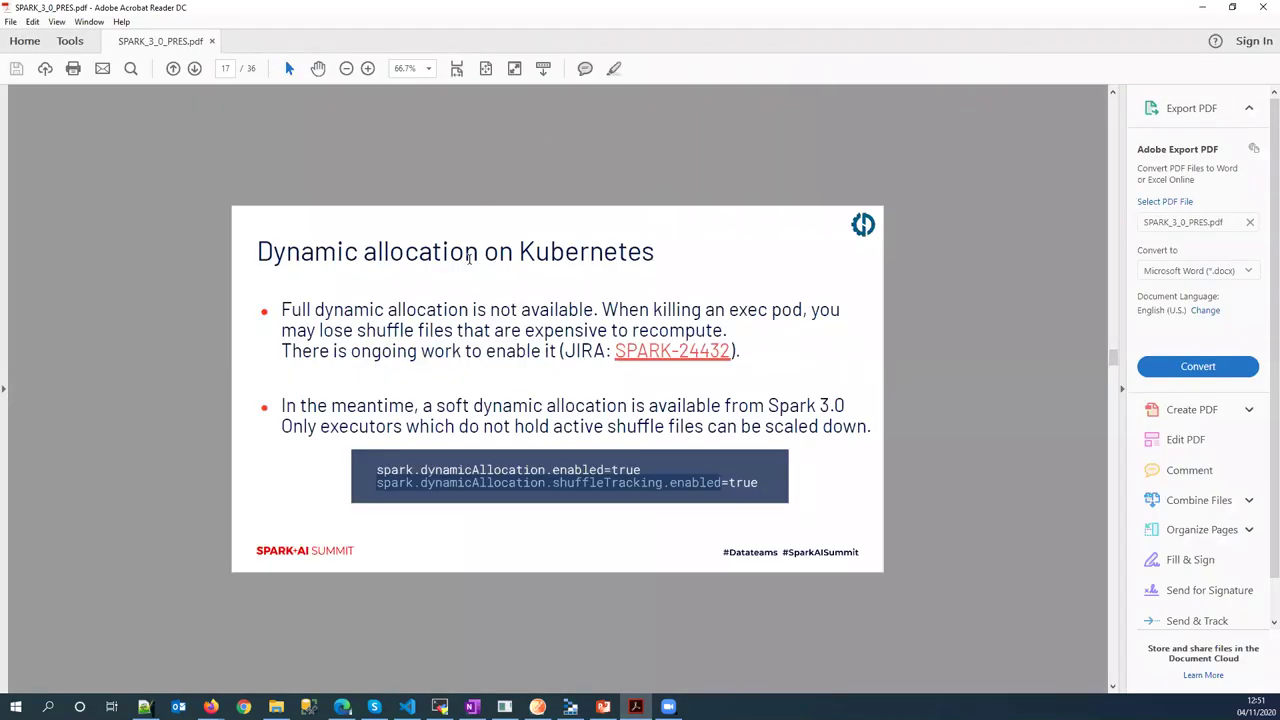
pyautogui.scroll(5, 469, 258)
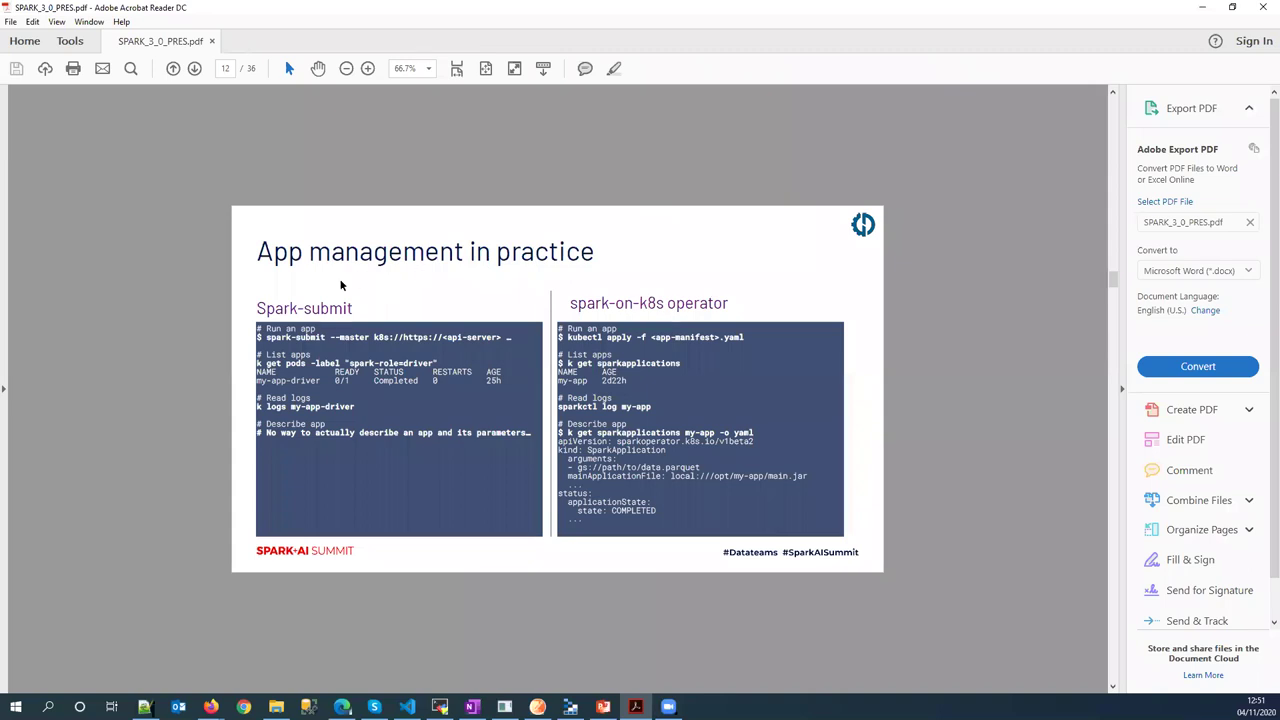
pyautogui.moveTo(257, 308); pyautogui.dragTo(614, 303)
pyautogui.click(649, 296)
pyautogui.doubleClick(724, 304)
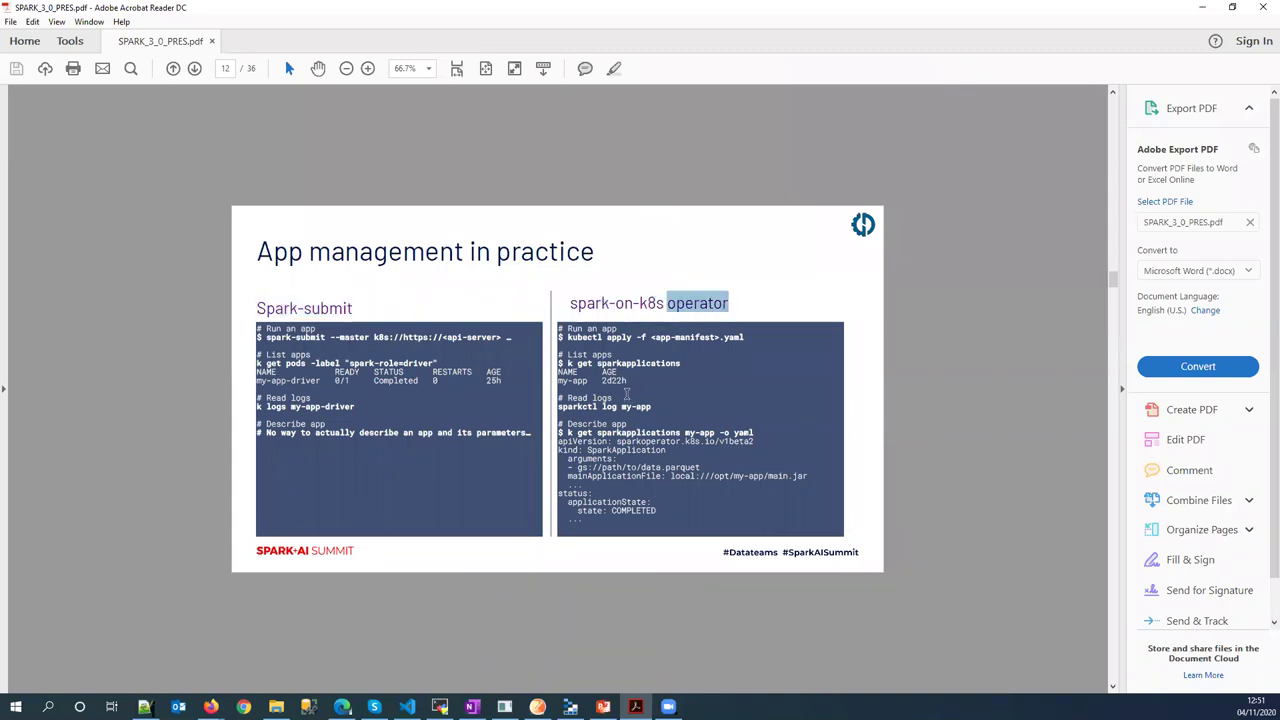
pyautogui.scroll(1, 615, 388)
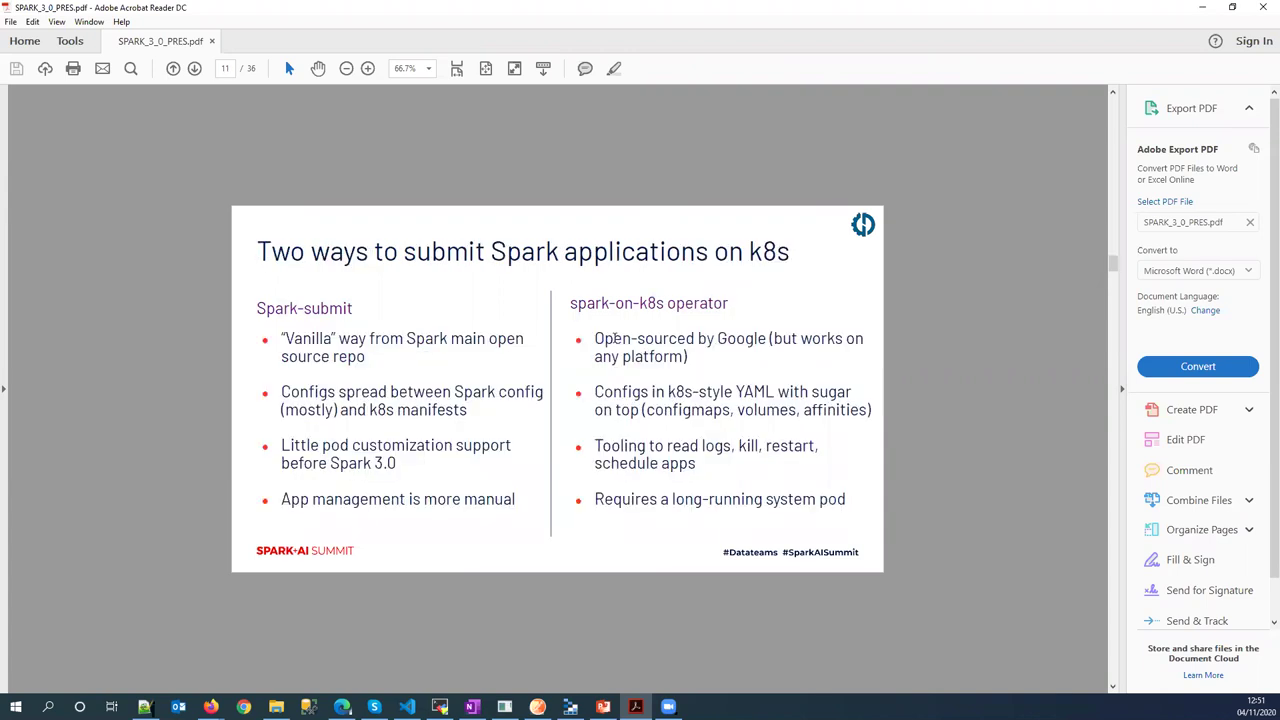
pyautogui.moveTo(570, 303); pyautogui.dragTo(712, 305)
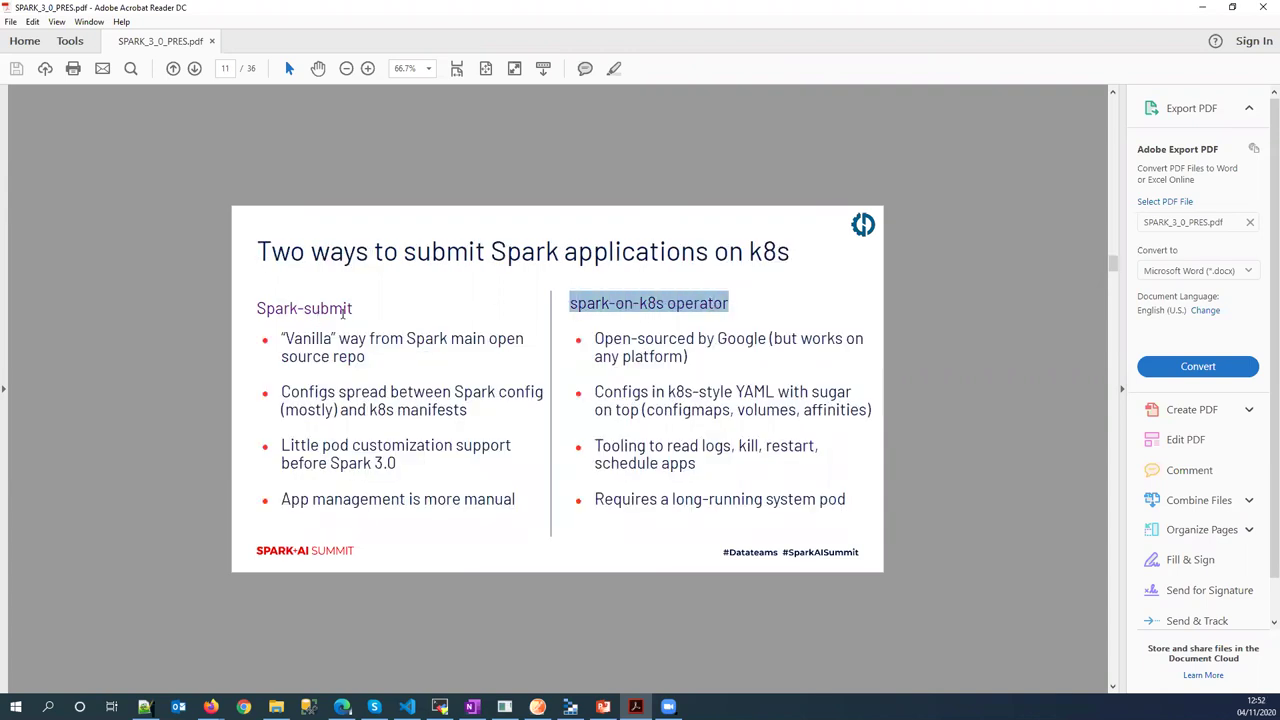